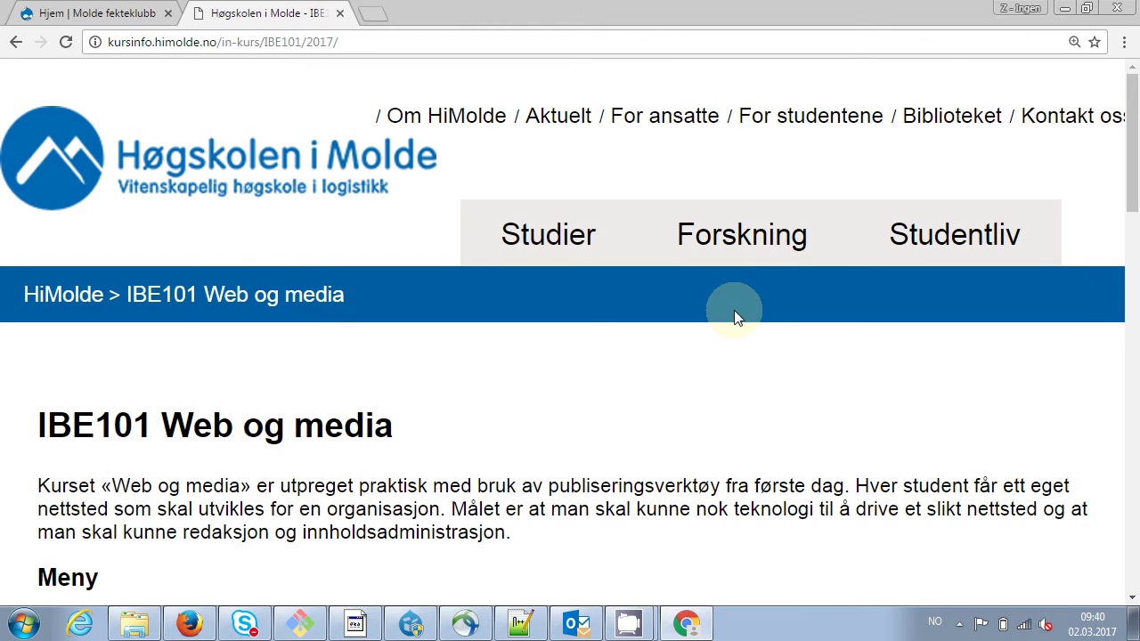
Open assignment 5 (Obligatorisk oppgave 5, 2017) from the Obligatoriske oppgaver list and mark 'innholdstype'
scroll(733, 315, down, 3)
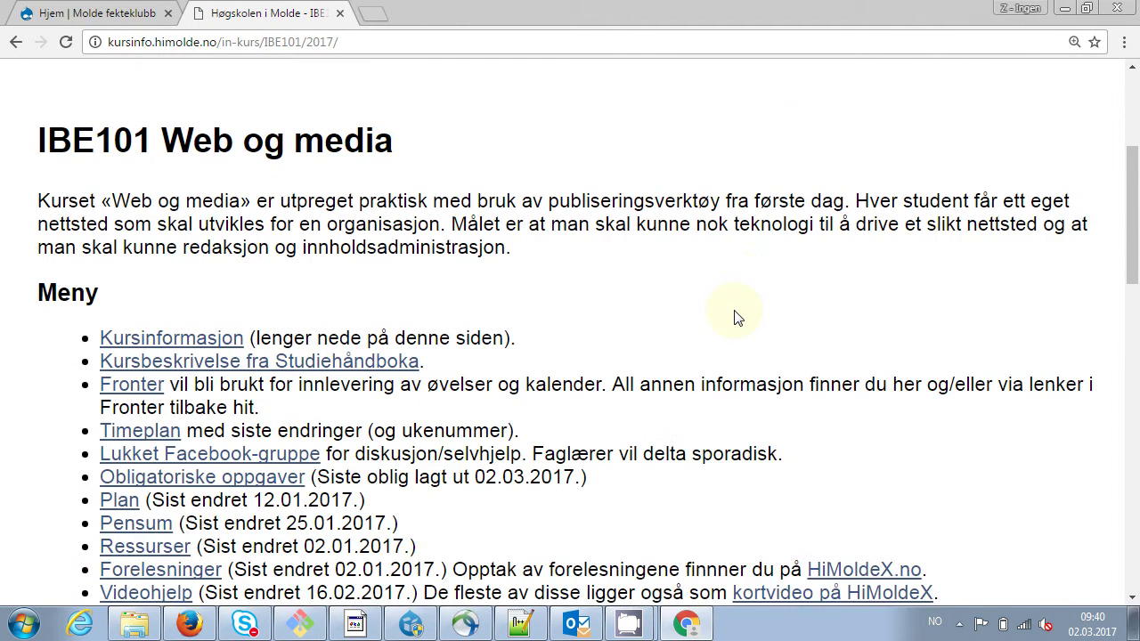
scroll(734, 315, down, 1)
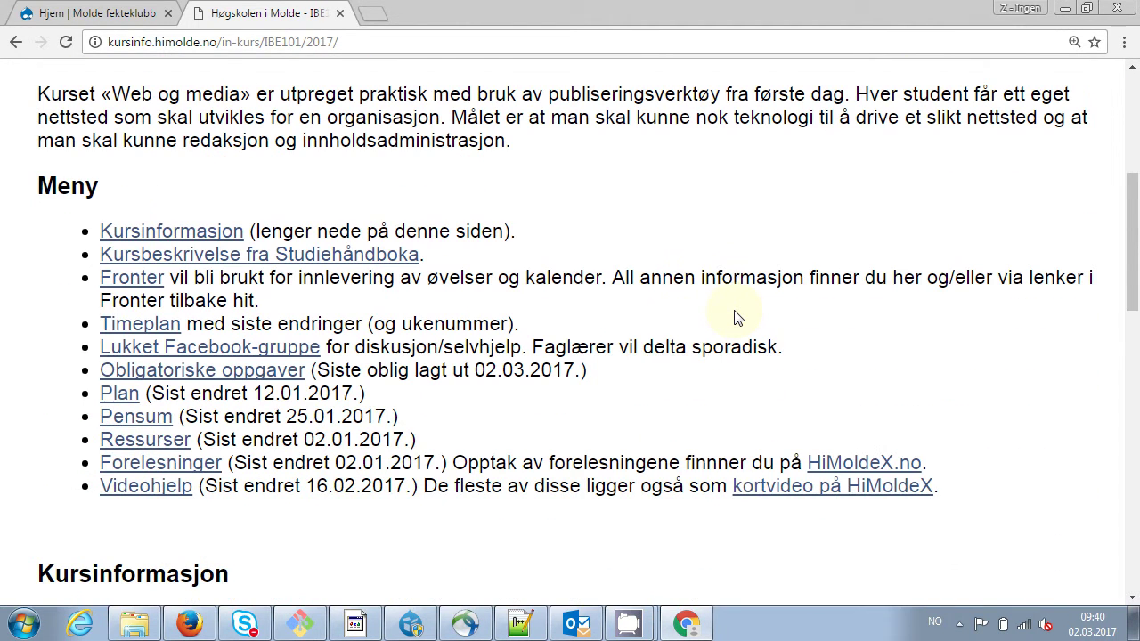
click(203, 371)
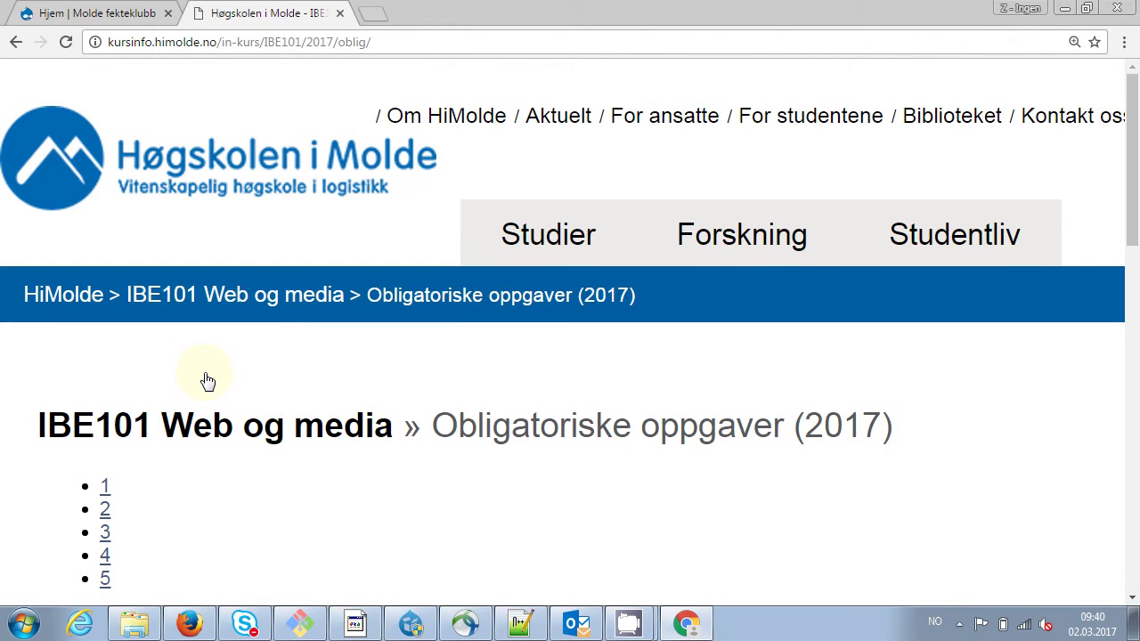
scroll(207, 378, down, 1)
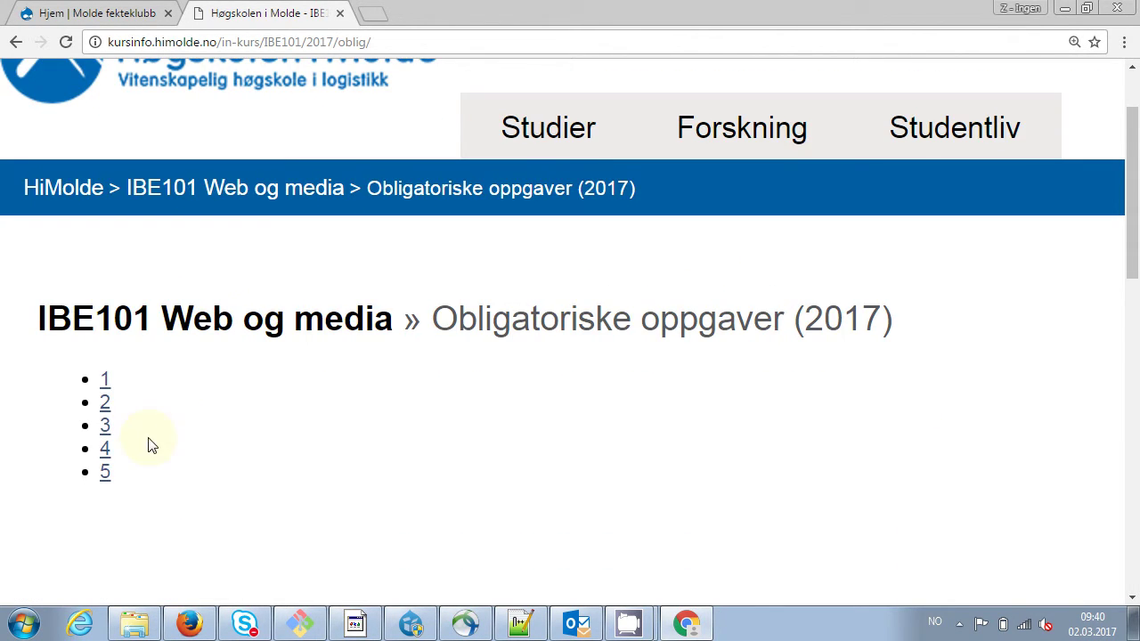
click(112, 477)
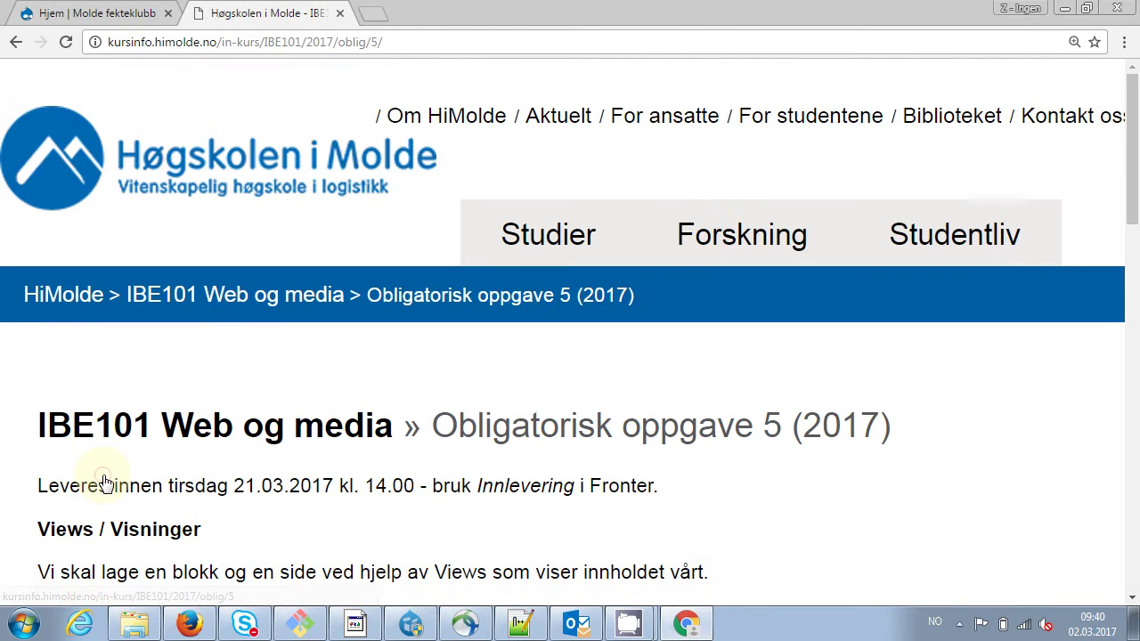
scroll(429, 358, down, 3)
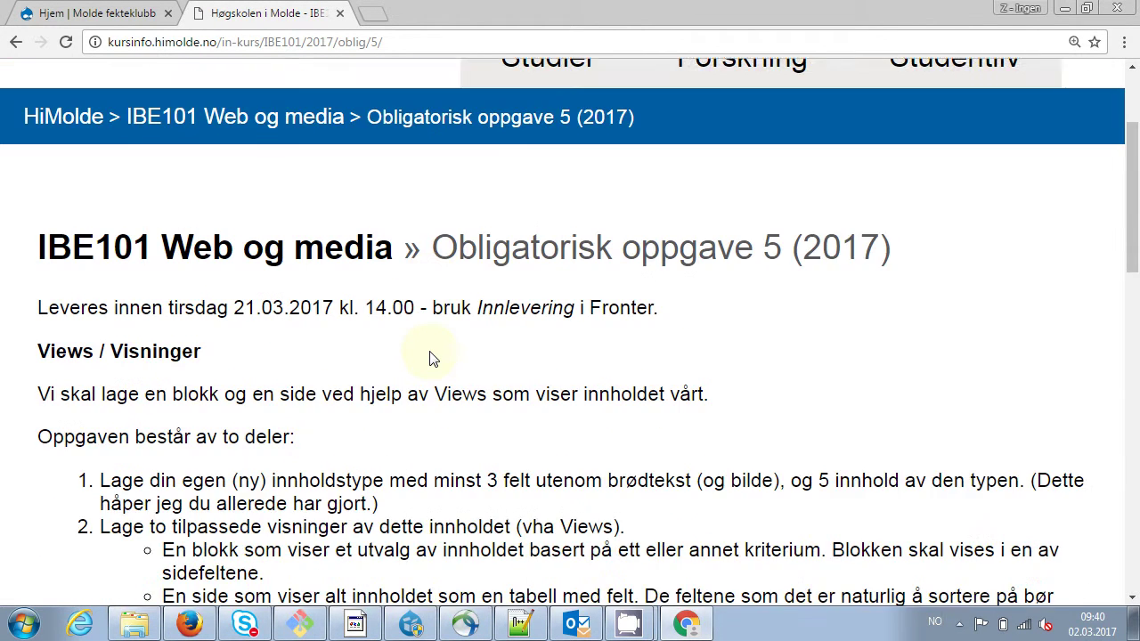
double_click(306, 374)
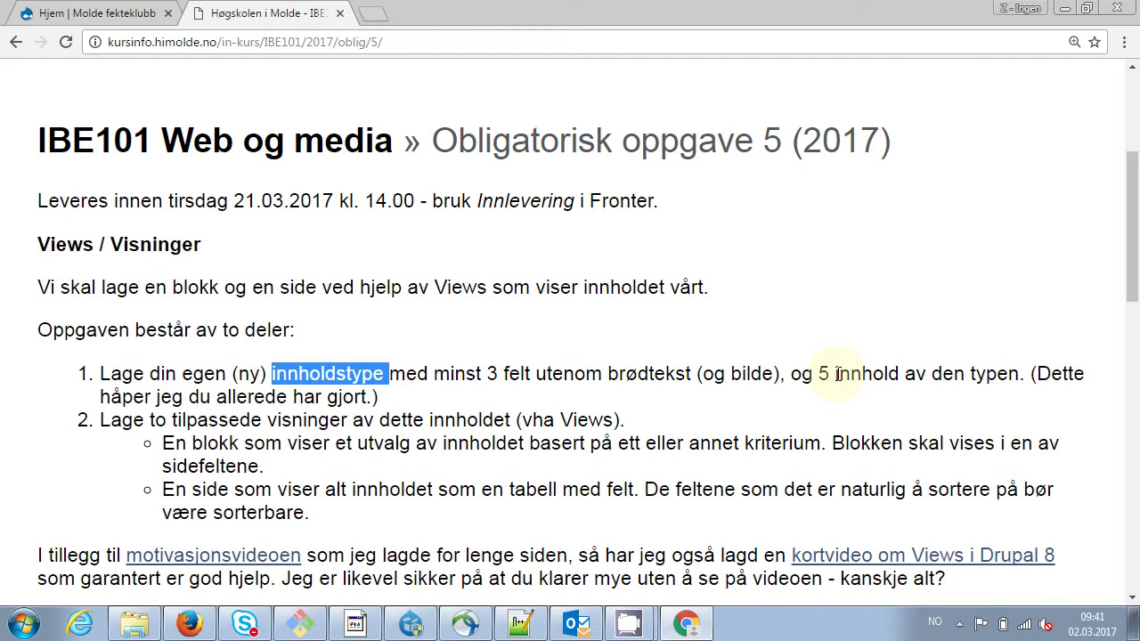
Read through the assignment text, then close the Høgskolen course tab
scroll(838, 374, down, 1)
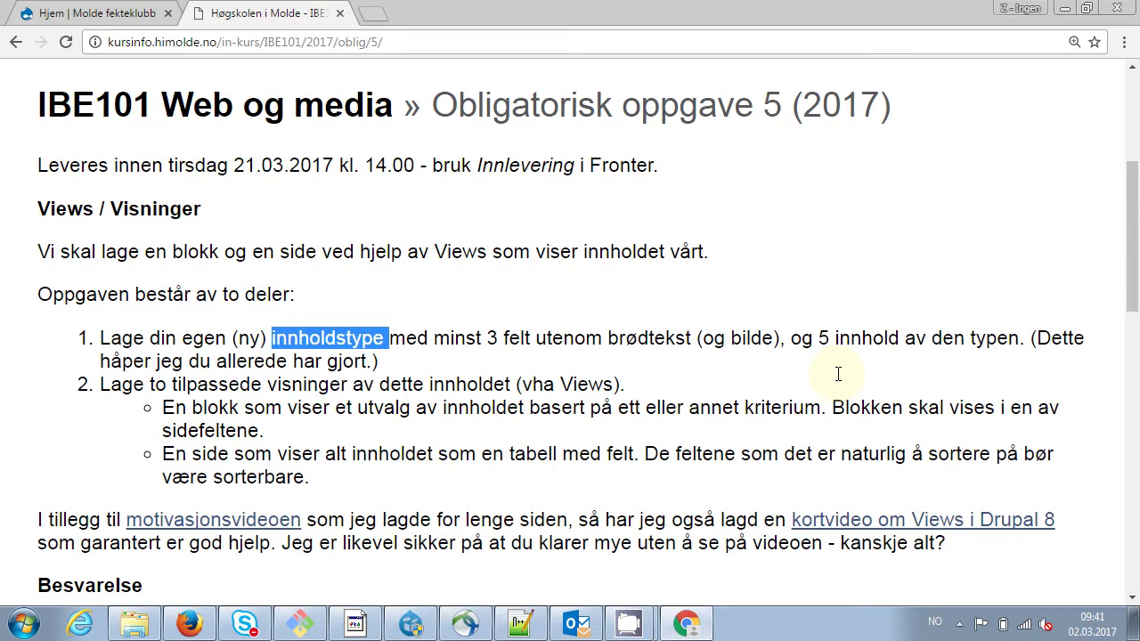
scroll(838, 374, down, 2)
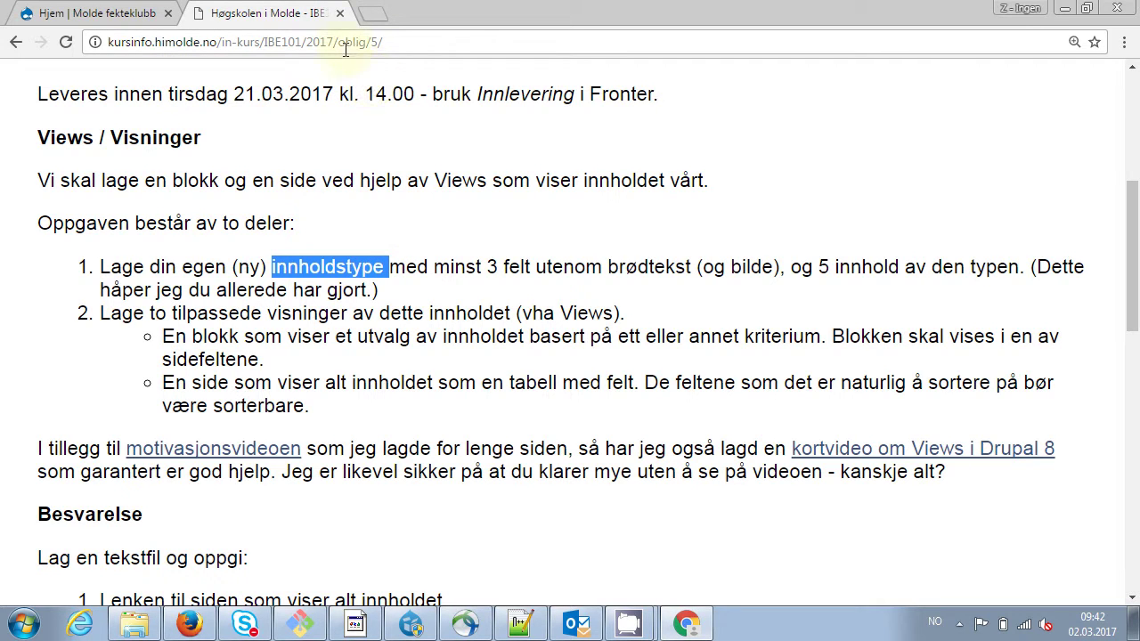
click(339, 14)
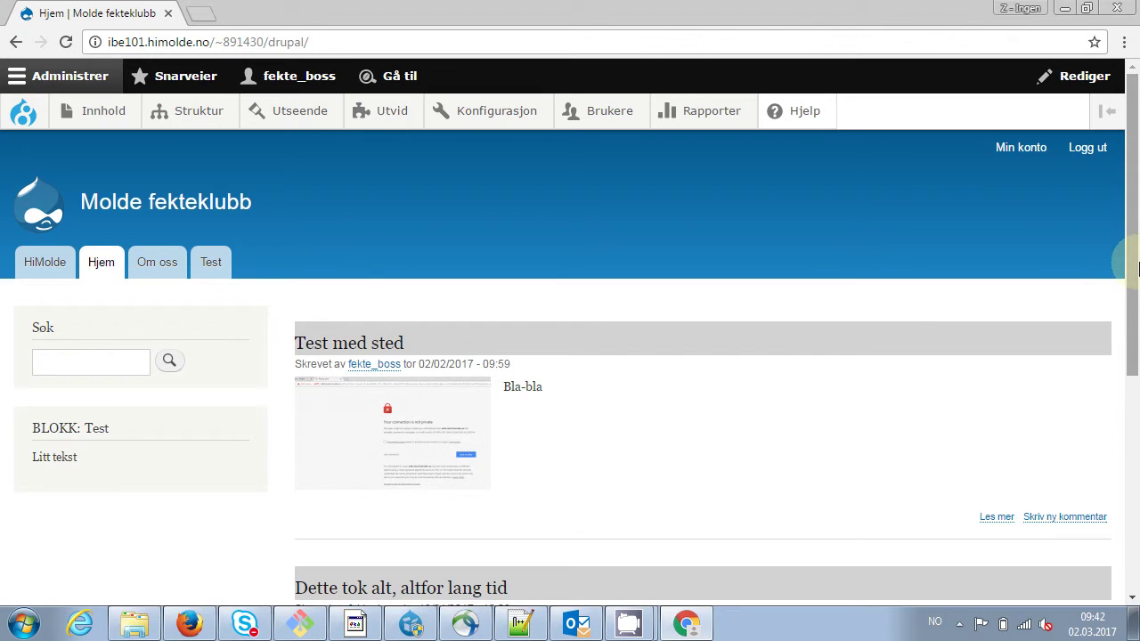
Open the 'Test med sted' article from the front page and go to its Rediger form
drag(1132, 267, 1137, 381)
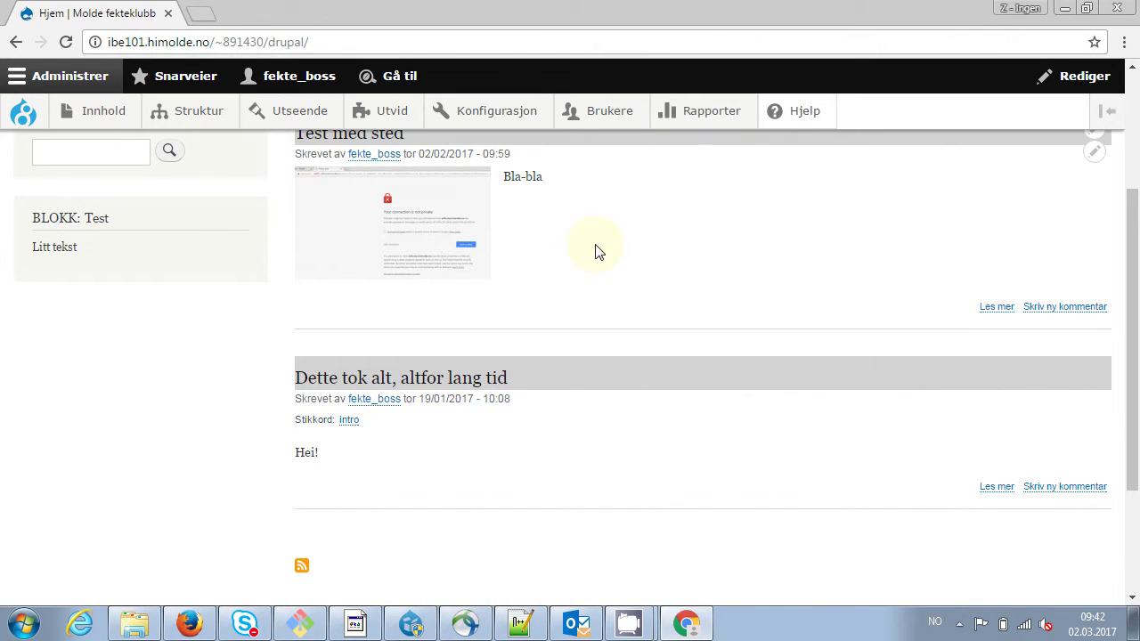
click(355, 142)
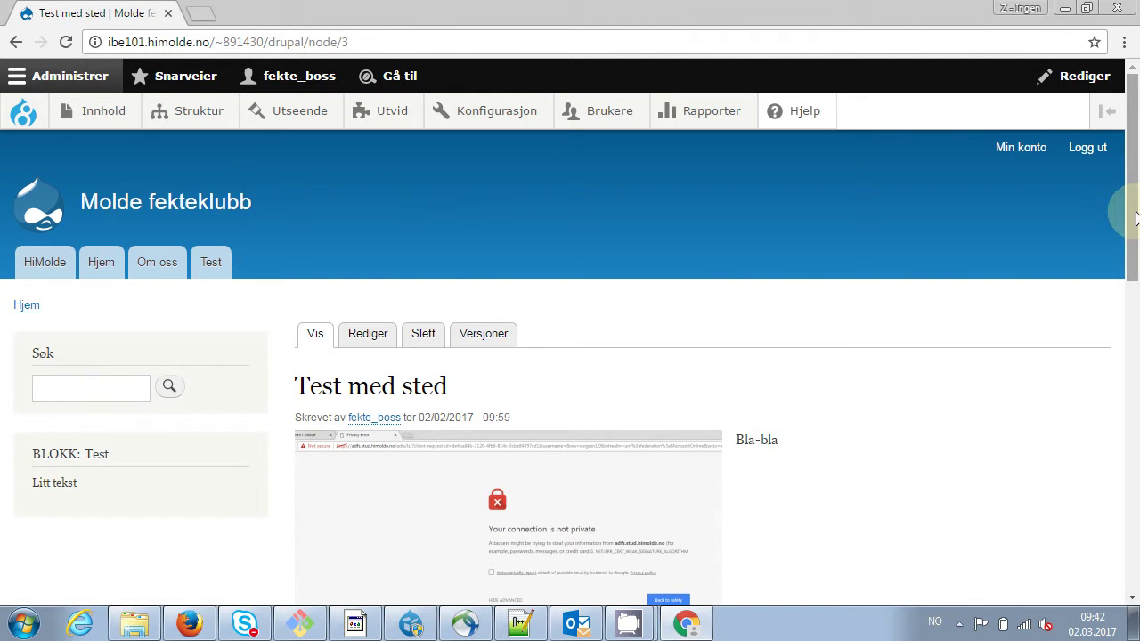
drag(1130, 217, 1133, 257)
drag(1135, 259, 1132, 297)
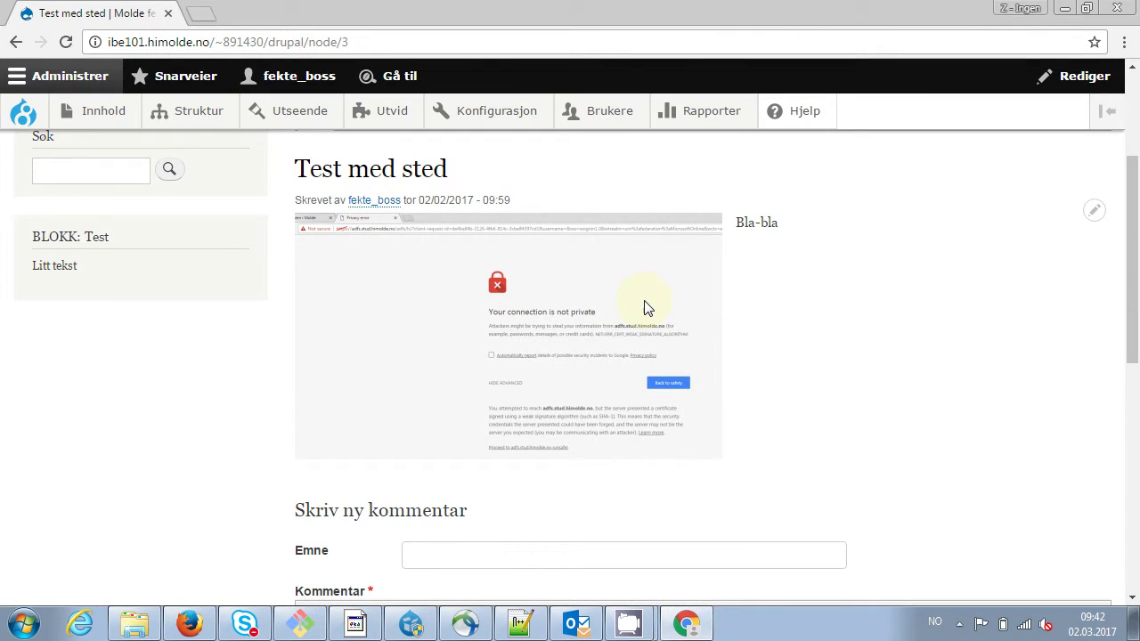
click(1096, 223)
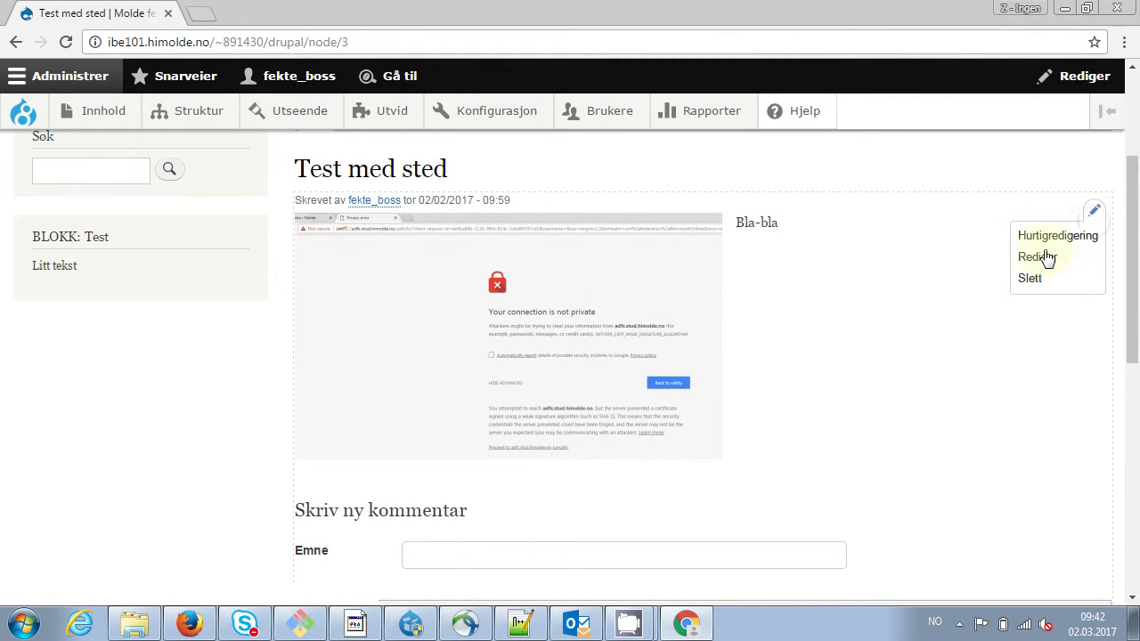
click(1040, 258)
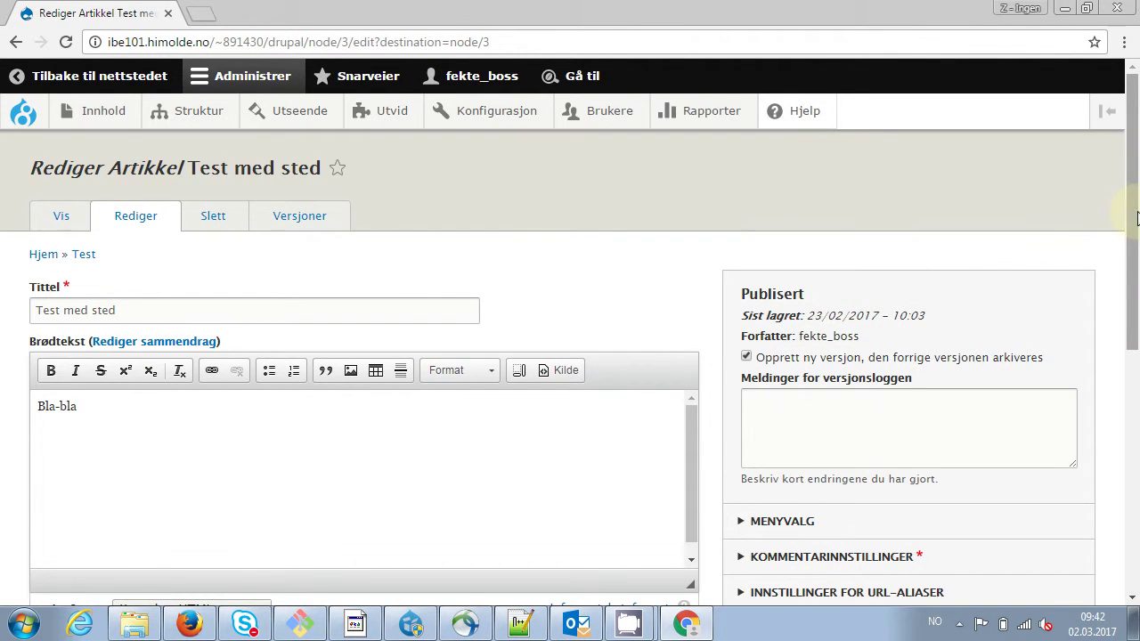
Add the tag 'Test' in Stikkord and save the article as published
drag(1130, 242, 1114, 419)
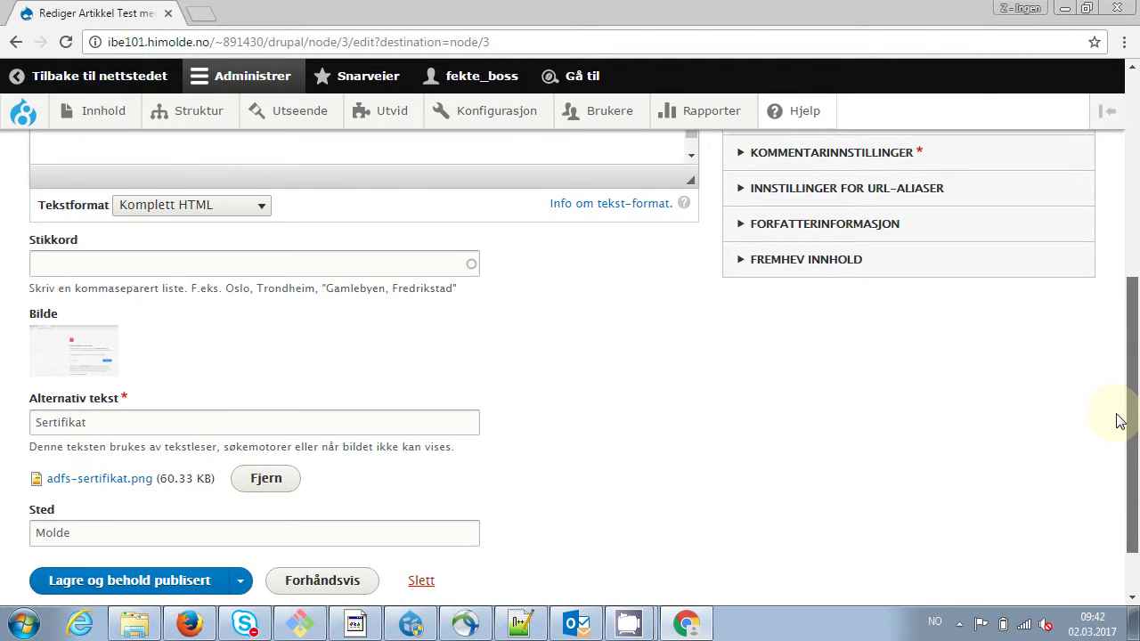
click(281, 265)
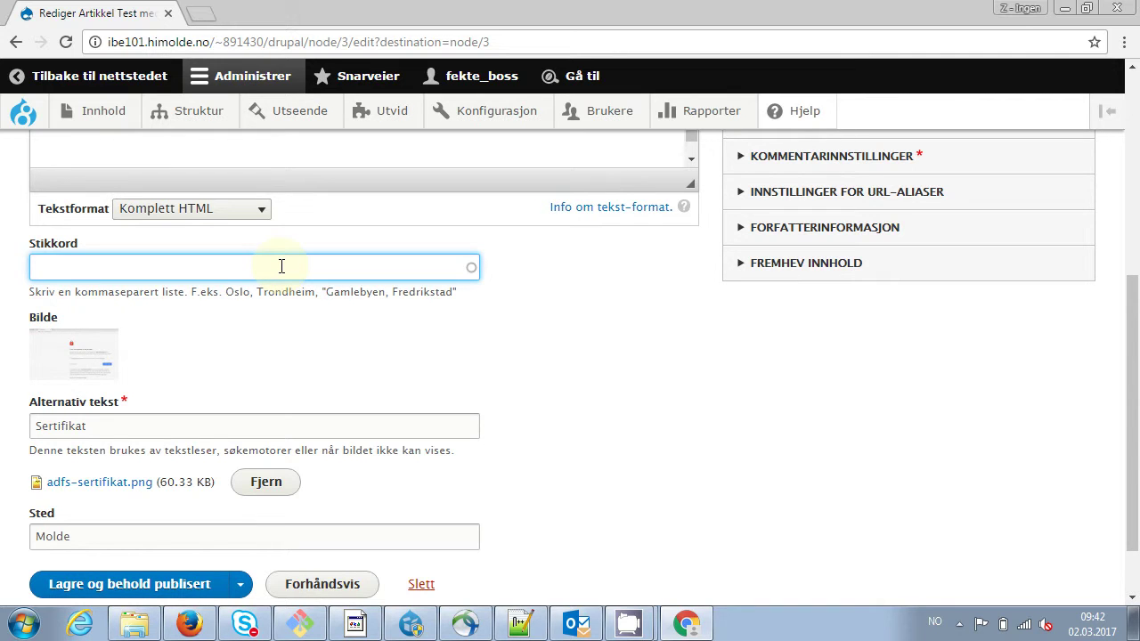
text(Test)
click(140, 584)
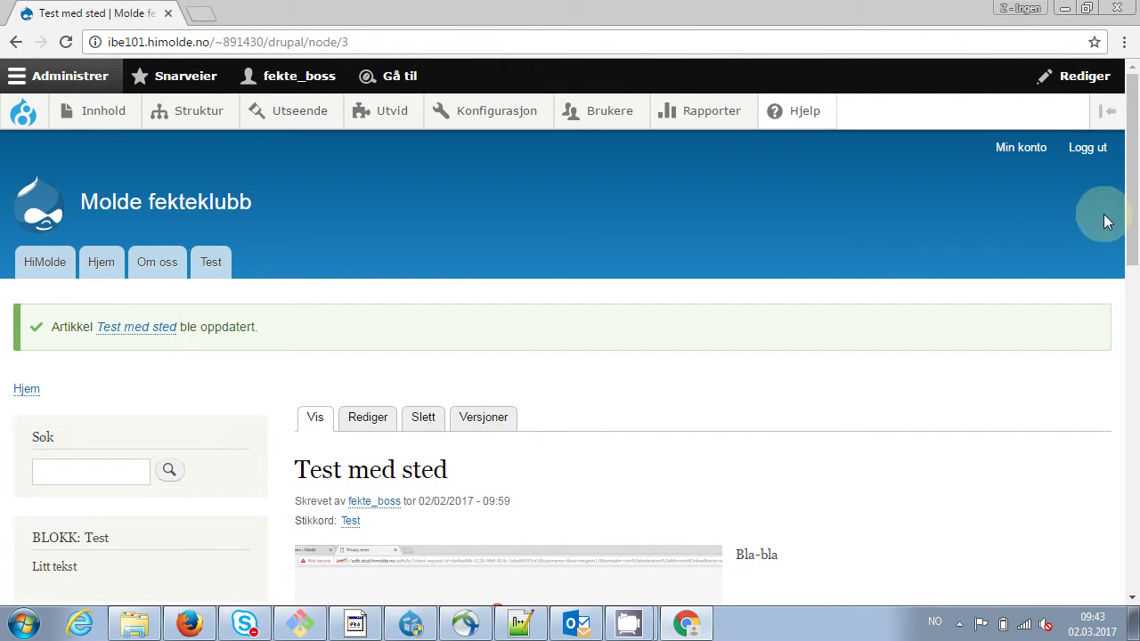
drag(1127, 204, 1134, 298)
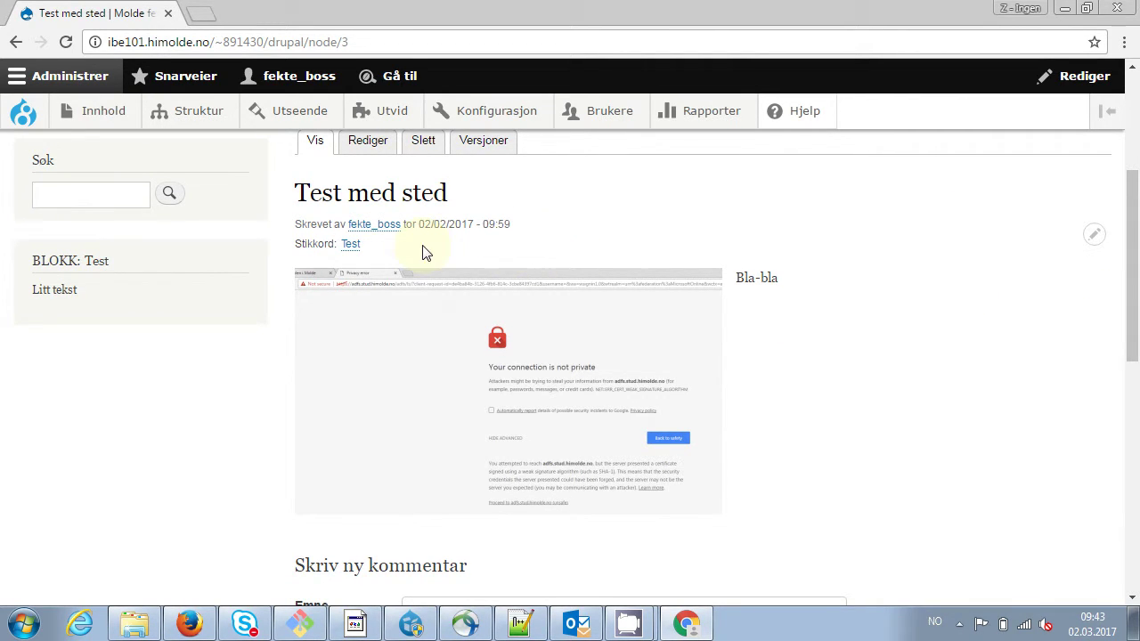
Go to Struktur > Innholdstyper > Artikkel > Administrer visning
mouse_move(183, 112)
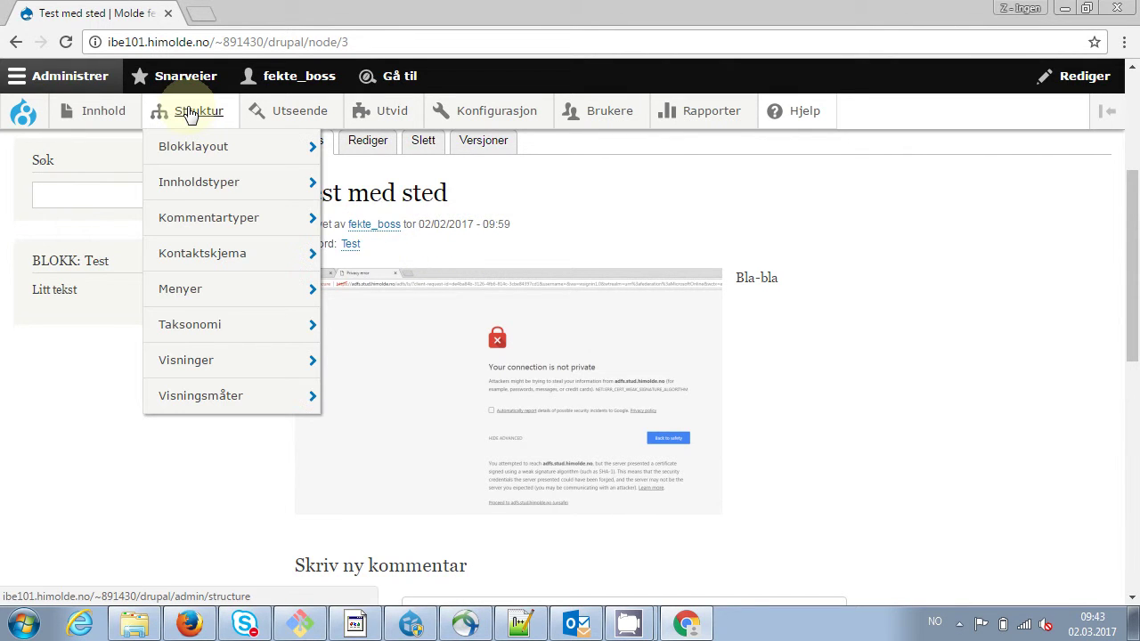
mouse_move(199, 183)
mouse_move(405, 223)
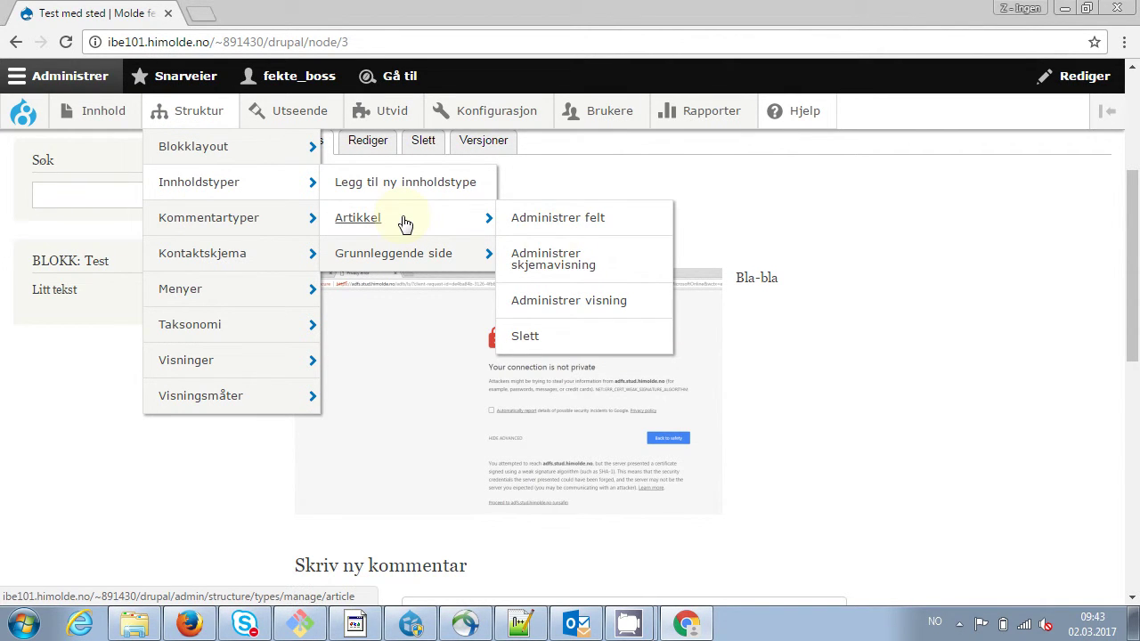
click(561, 306)
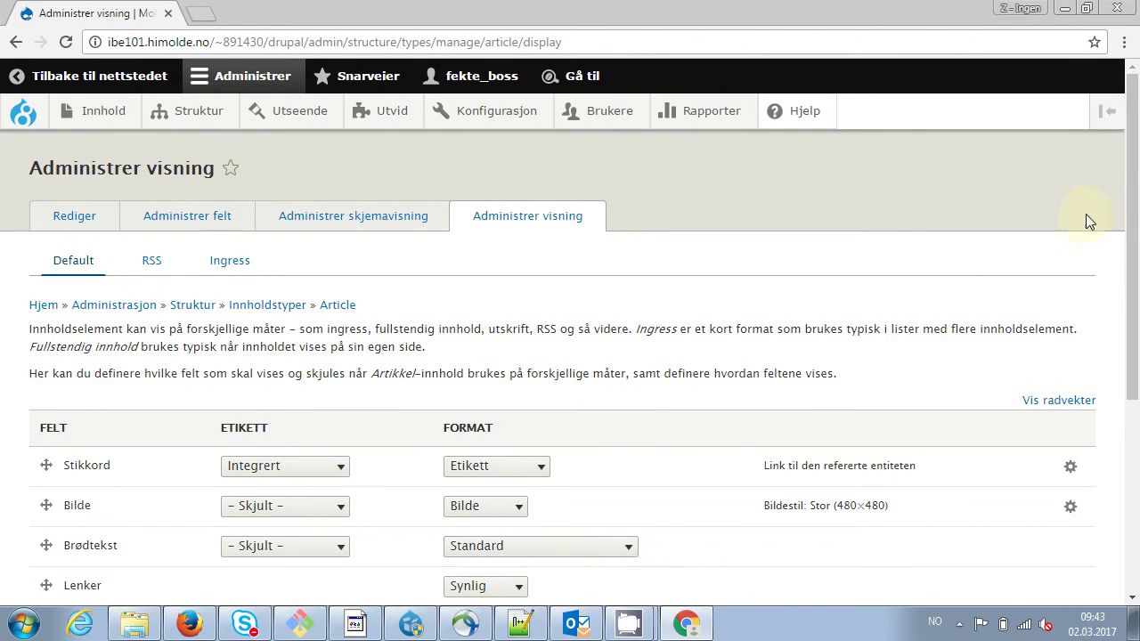
Drag the Sted field above Bilde, right after Stikkord, and save the display
drag(1135, 203, 1135, 321)
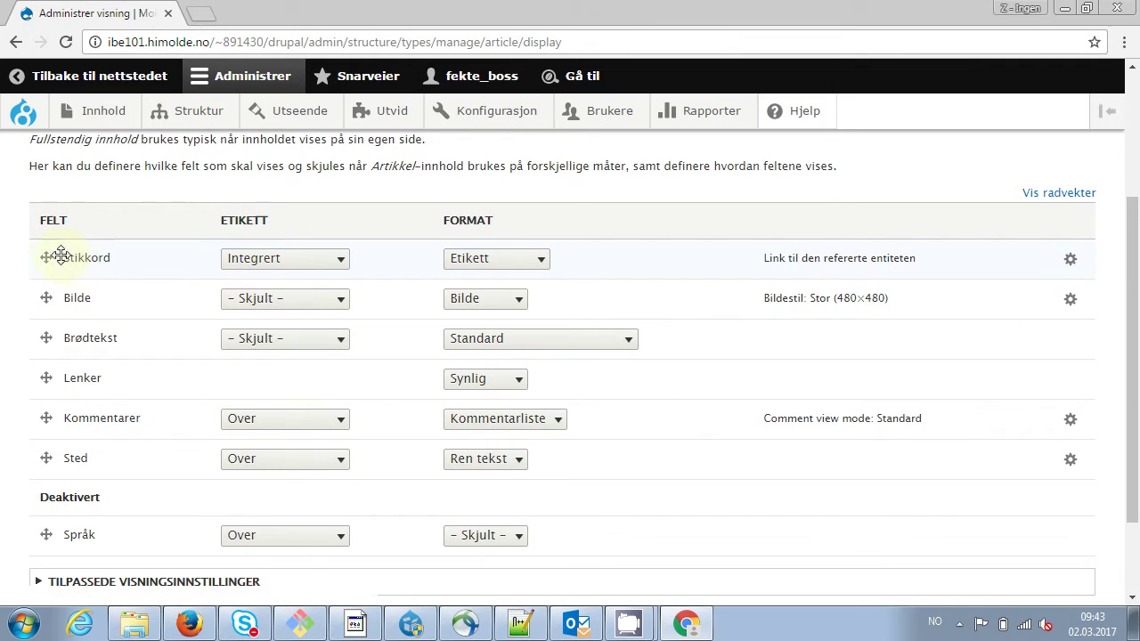
drag(1135, 240, 1137, 145)
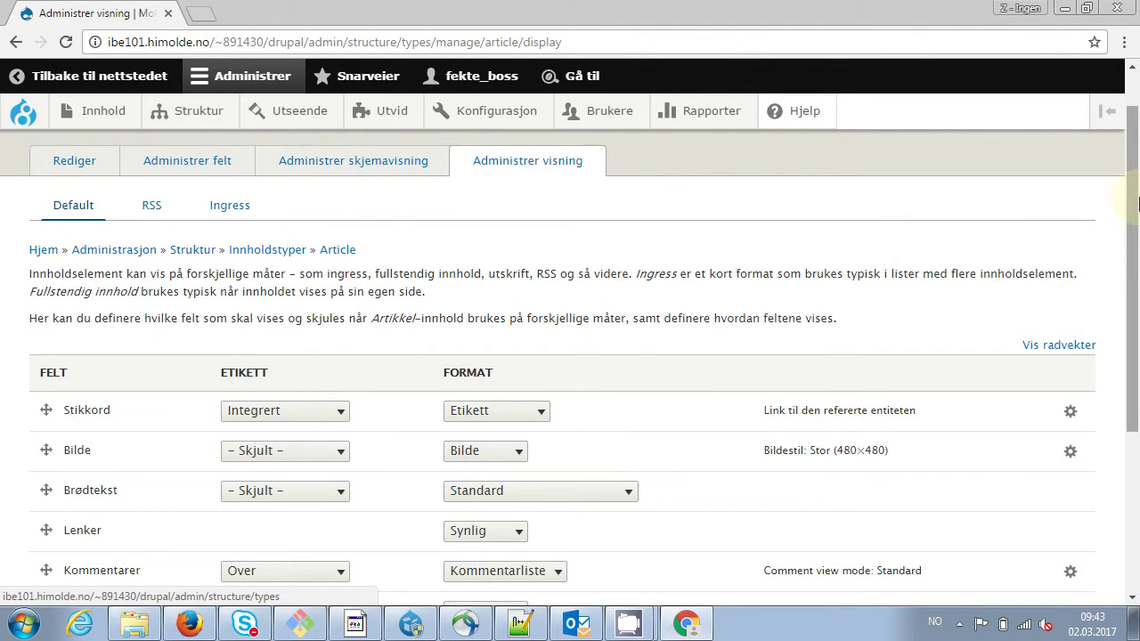
drag(1132, 193, 1135, 318)
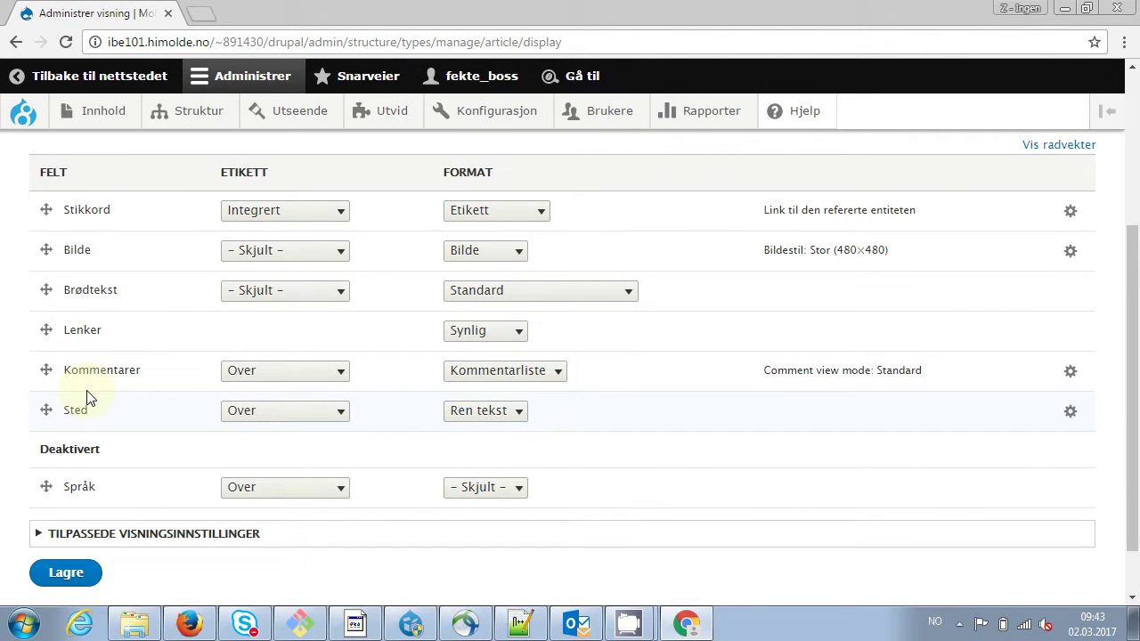
click(43, 412)
drag(43, 411, 41, 259)
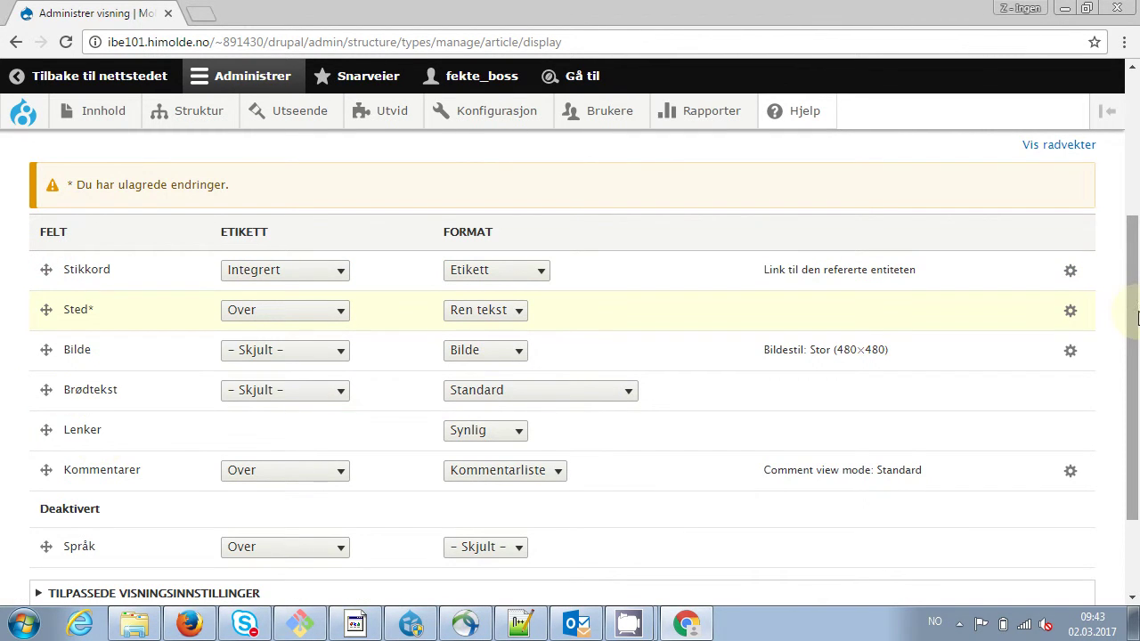
drag(1132, 311, 1134, 360)
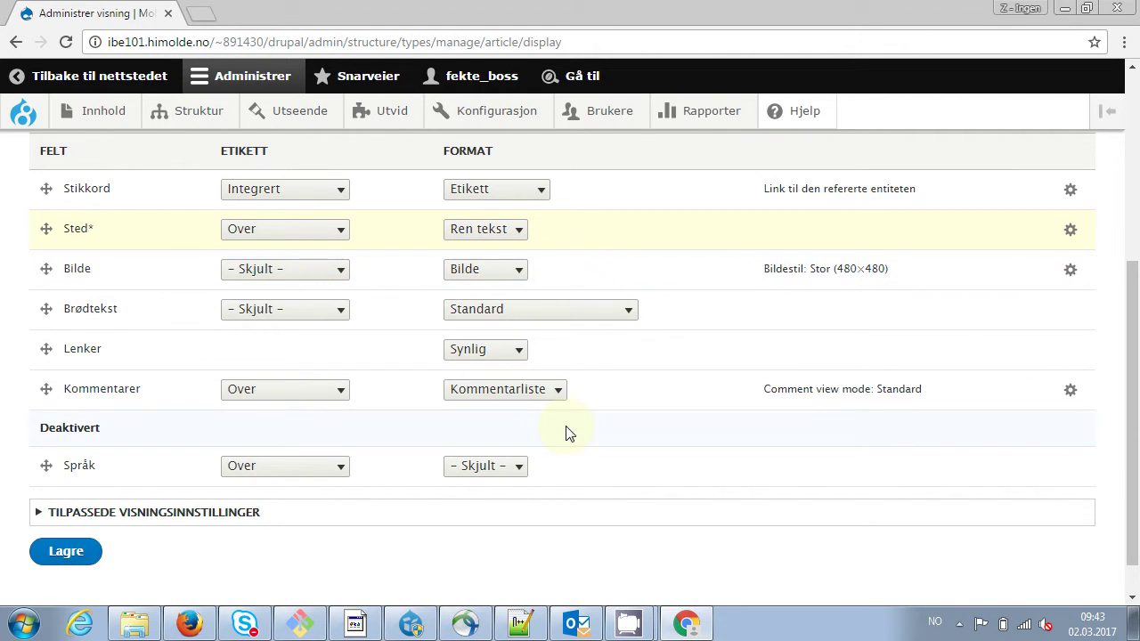
click(65, 552)
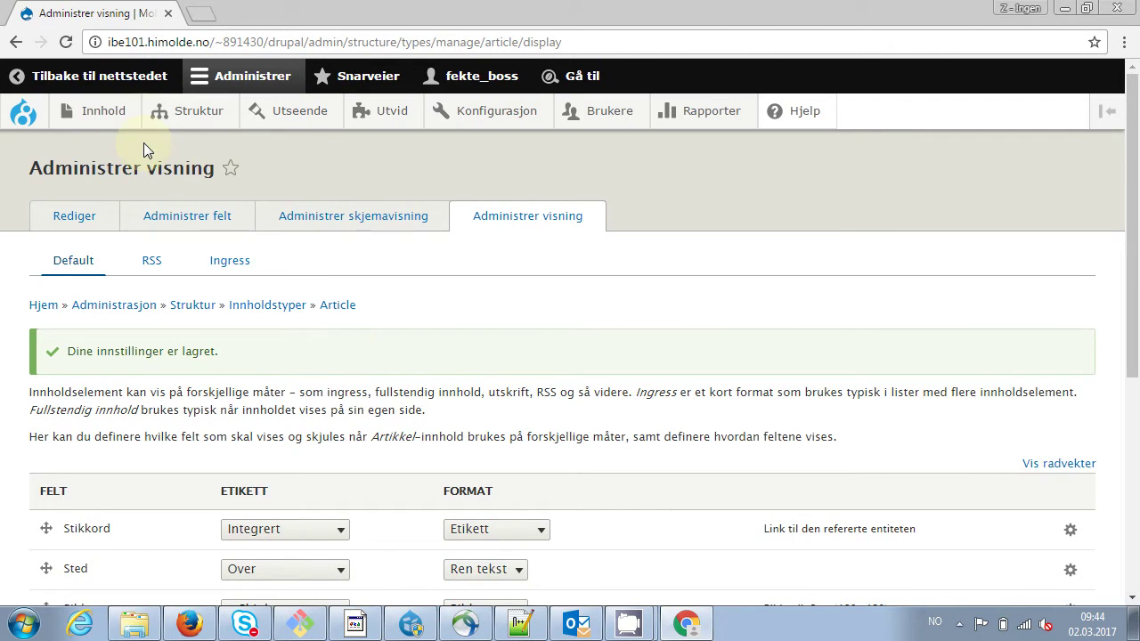
Return to 'Test med sted', check Sted: Molde beneath Stikkord, and open its edit form
right_click(7, 45)
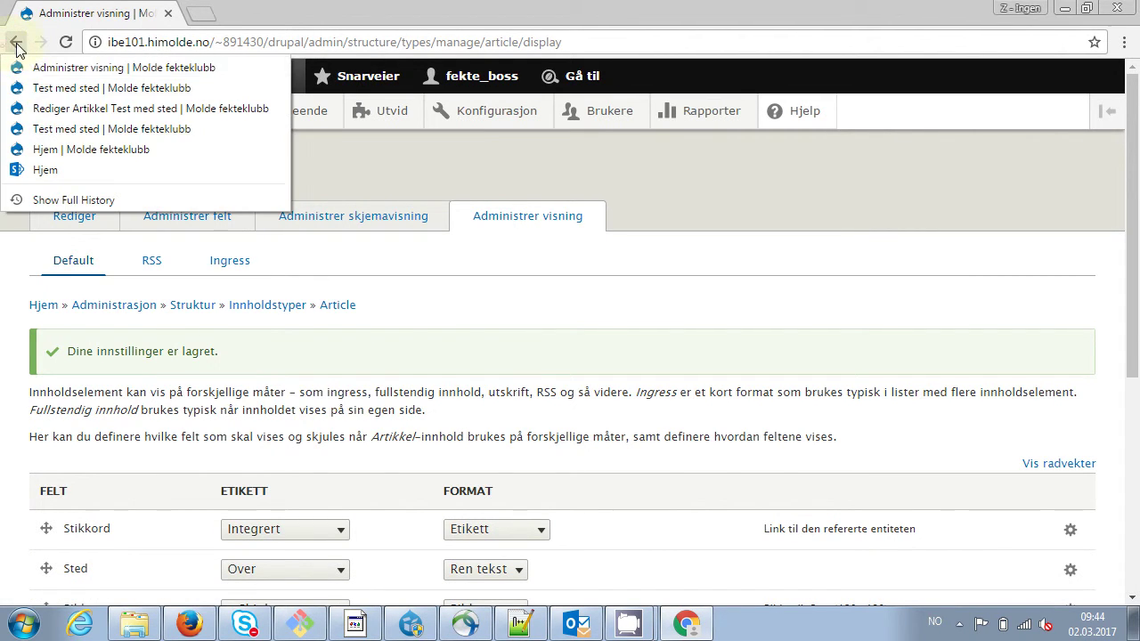
click(40, 86)
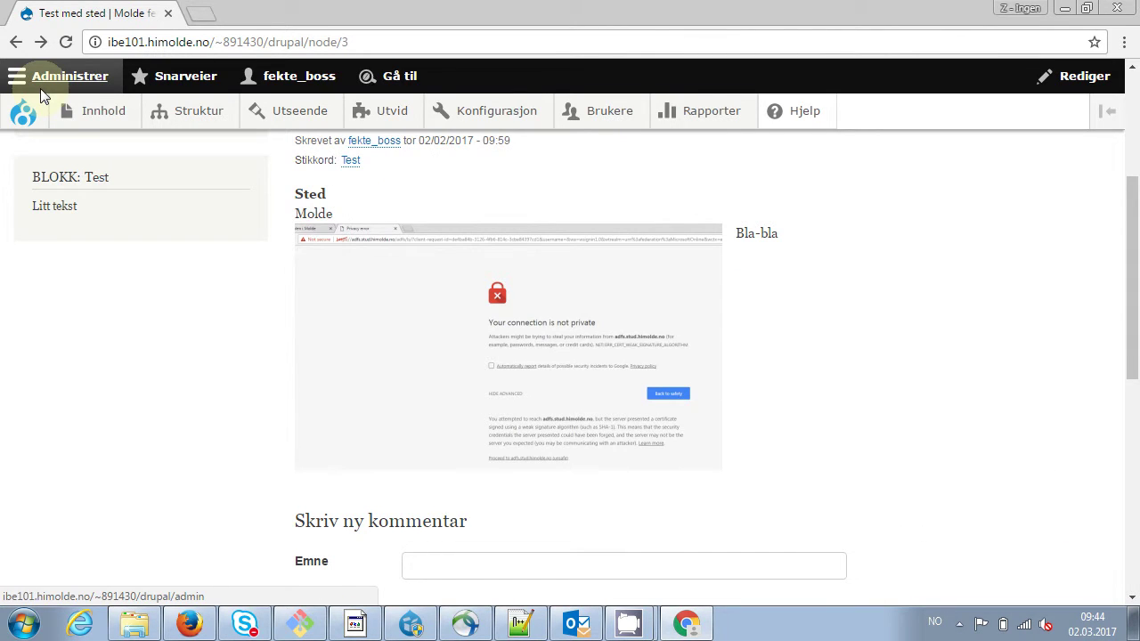
drag(1132, 255, 1137, 212)
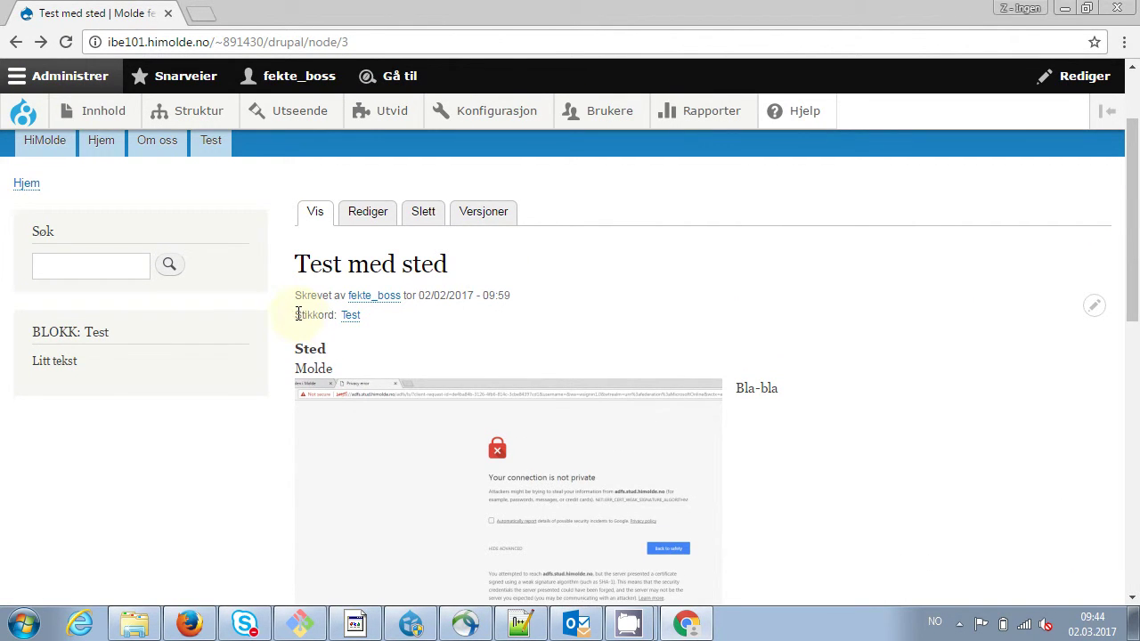
drag(299, 314, 369, 368)
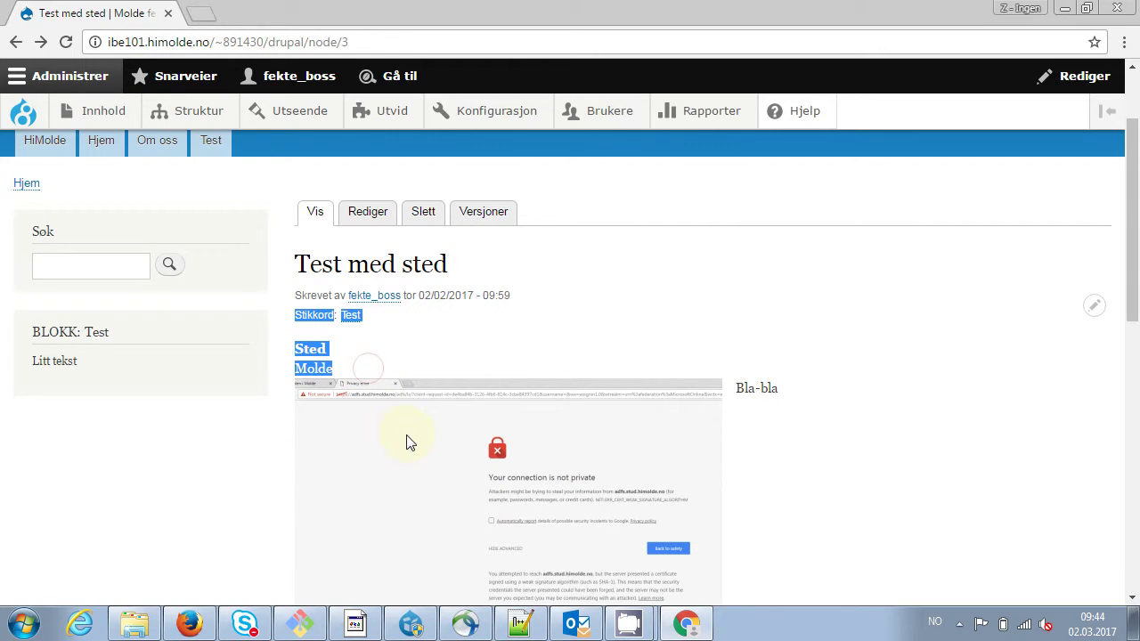
drag(1136, 247, 1135, 293)
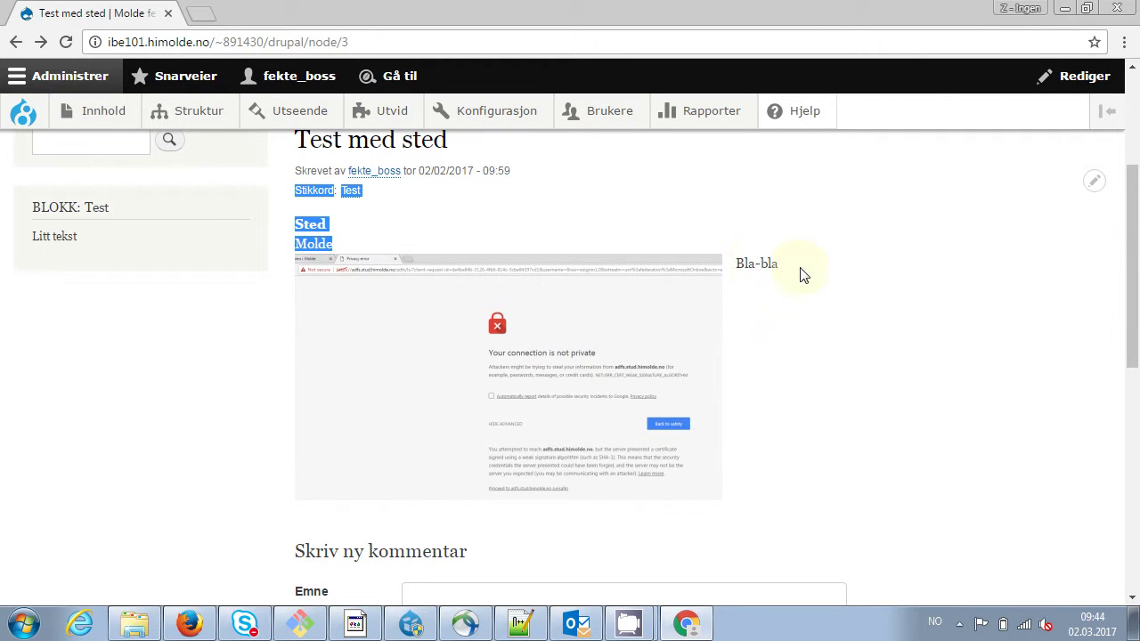
click(1095, 183)
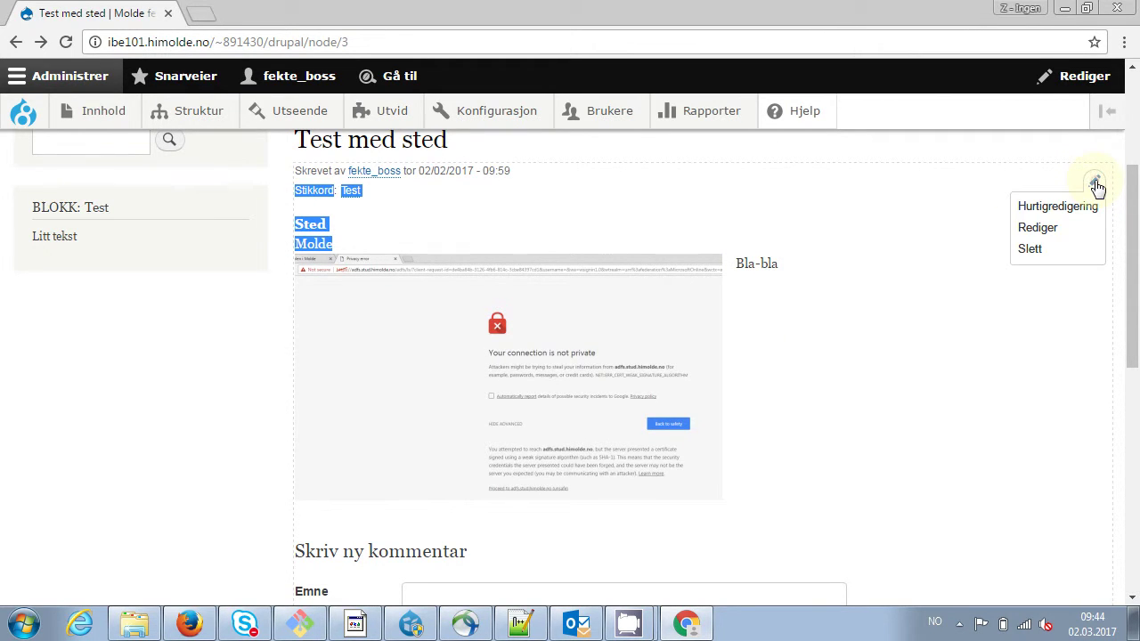
click(1041, 229)
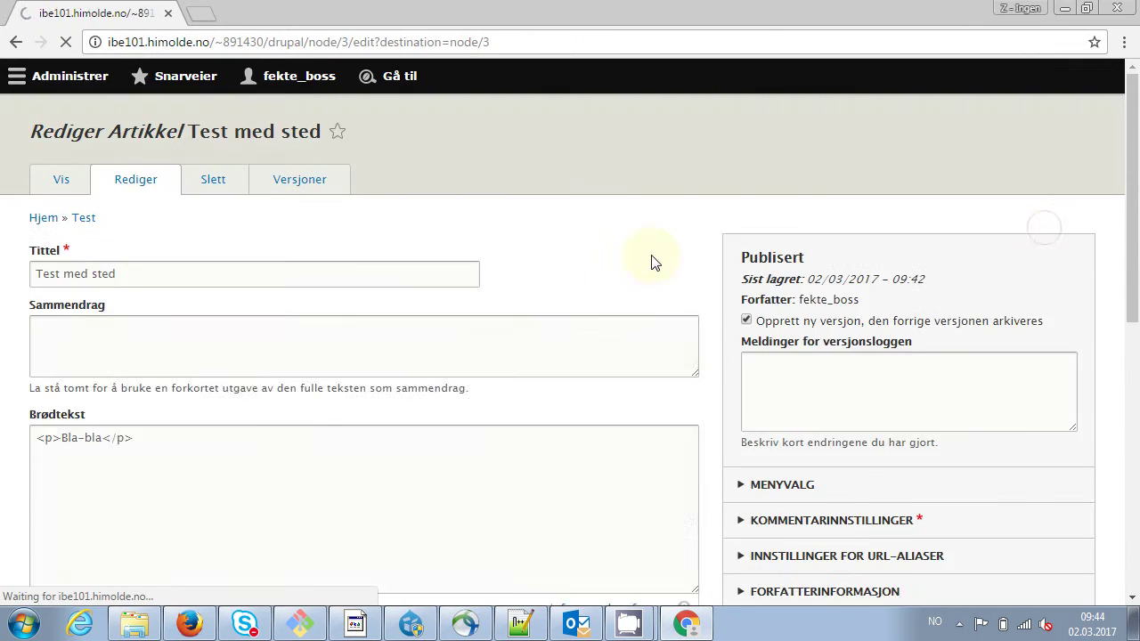
Fill Brødtekst with three paragraphs of pasted Bla-bla text
click(227, 418)
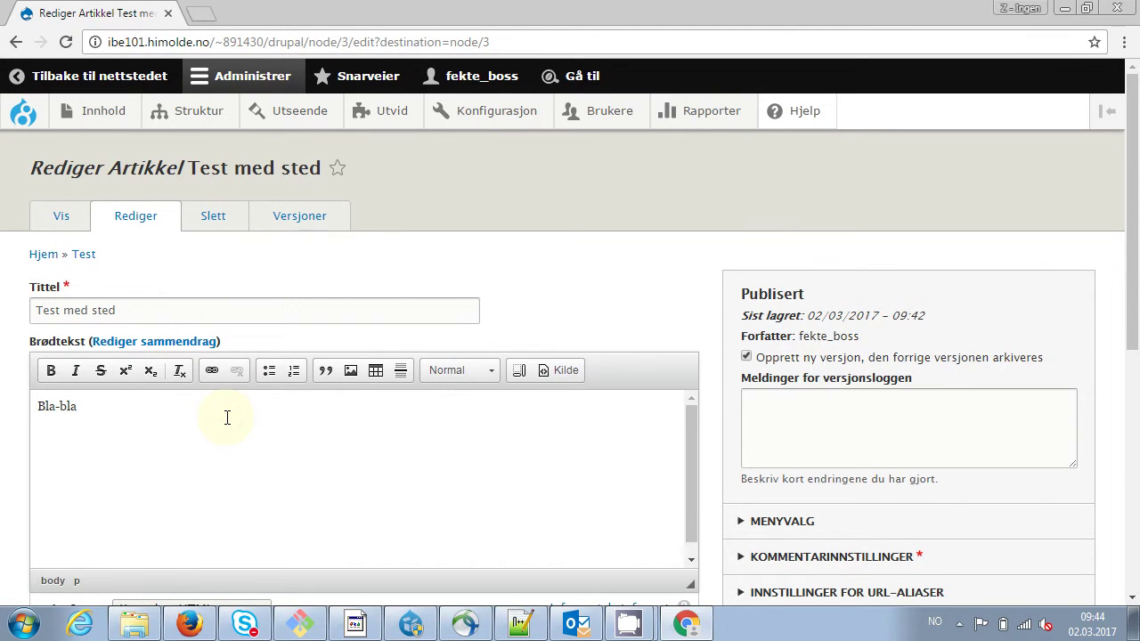
key(shift+Left)
key(shift+Left)
key(shift+Left)
key(shift+Left)
key(shift+Left)
key(shift+Left)
key(shift+Left)
key(ctrl+c)
key(Right)
key(ctrl+v)
key(ctrl+v)
key(ctrl+v)
key(ctrl+v)
key(ctrl+v)
key(ctrl+v)
key(ctrl+v)
key(ctrl+v)
key(ctrl+v)
key(ctrl+v)
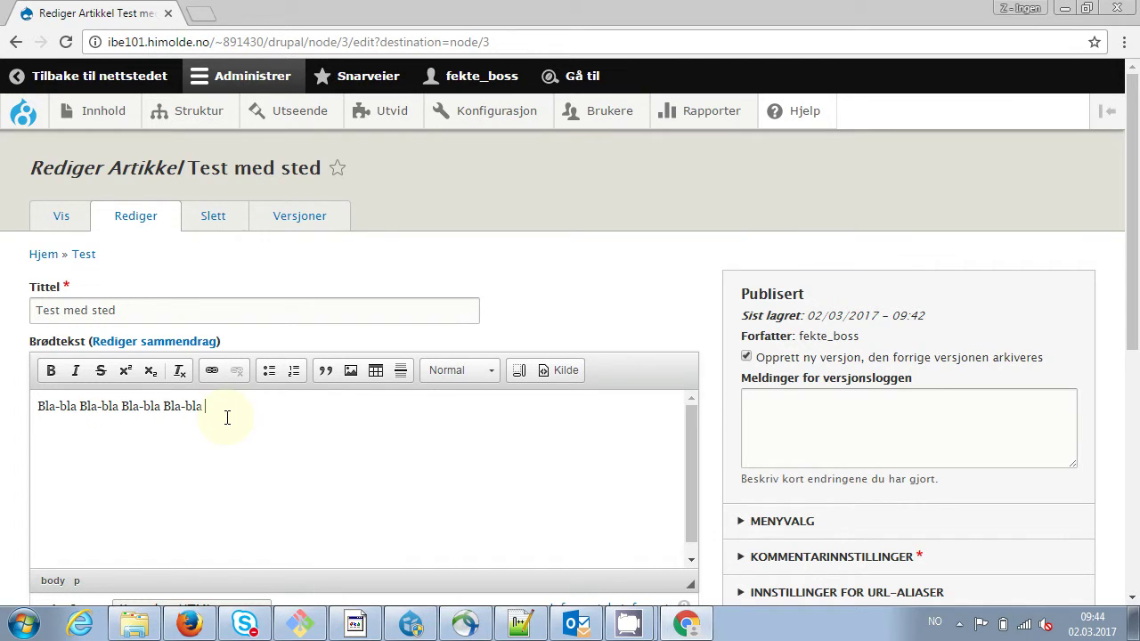
key(ctrl+v)
key(Return)
key(ctrl+v)
key(ctrl+v)
key(ctrl+v)
key(ctrl+v)
key(ctrl+v)
key(ctrl+v)
key(ctrl+v)
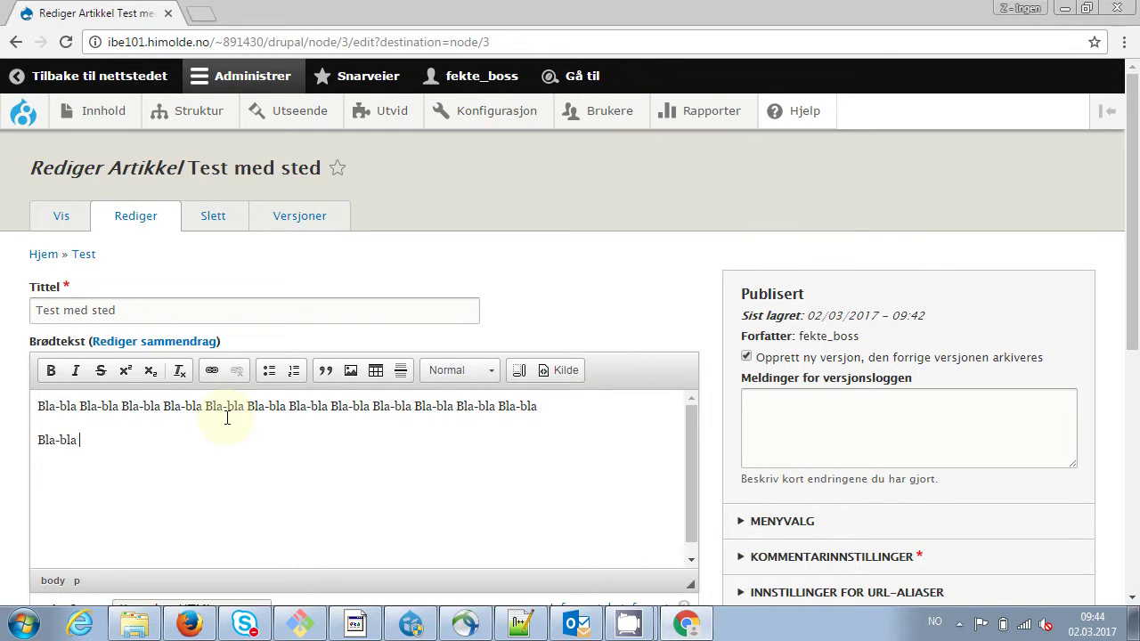
key(Return)
key(ctrl+v)
key(ctrl+v)
key(ctrl+v)
key(ctrl+v)
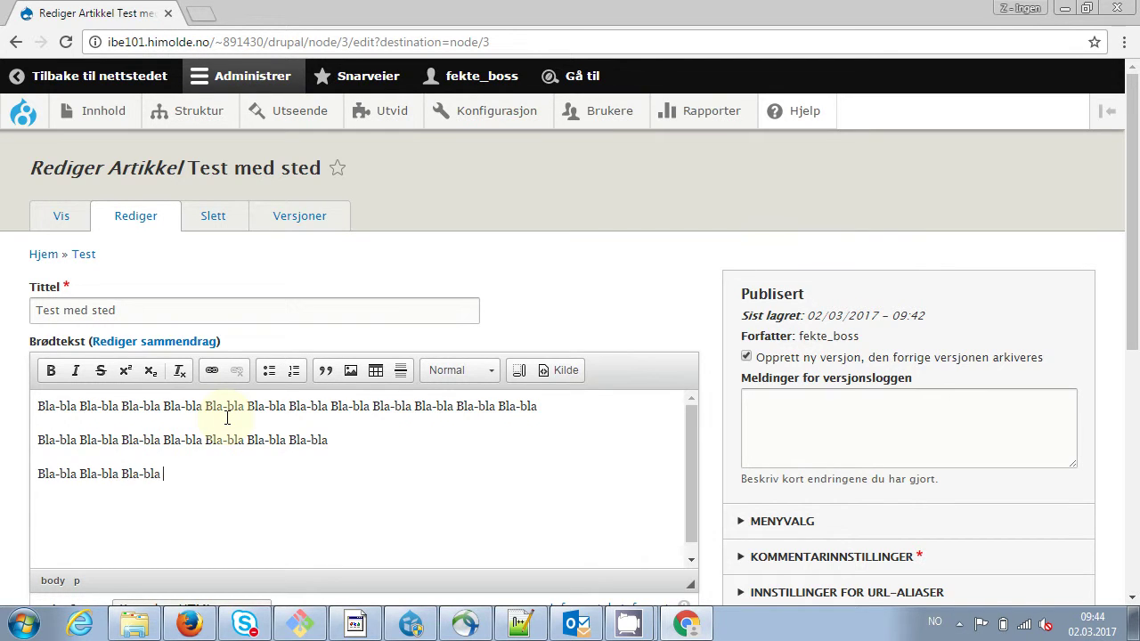
key(Return)
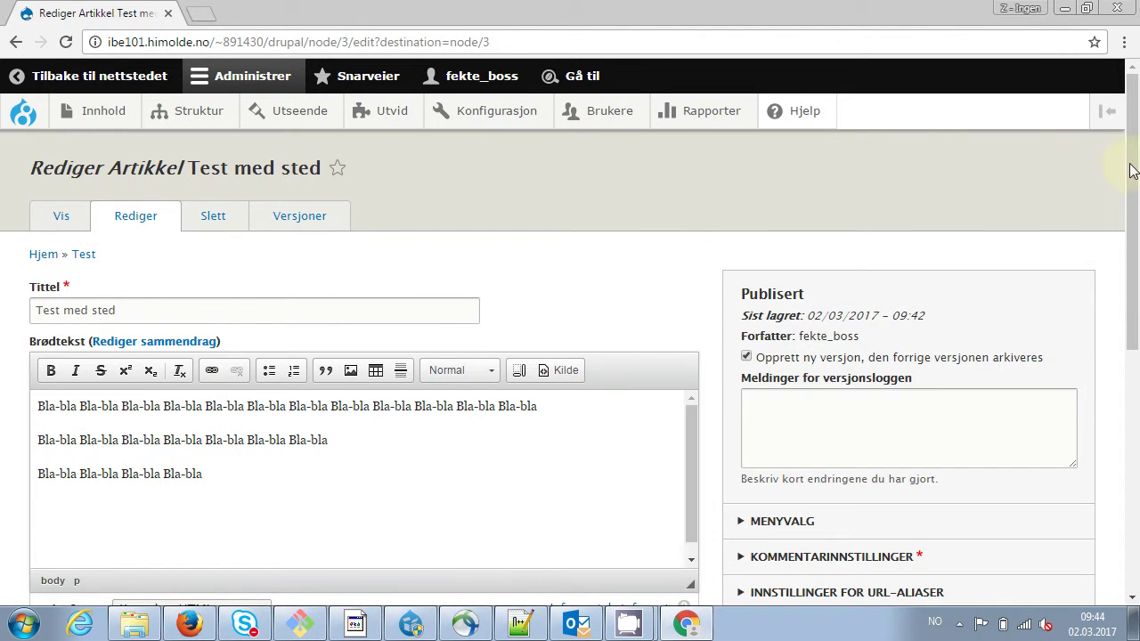
Save the article with Lagre og behold publisert
drag(1132, 165, 1129, 416)
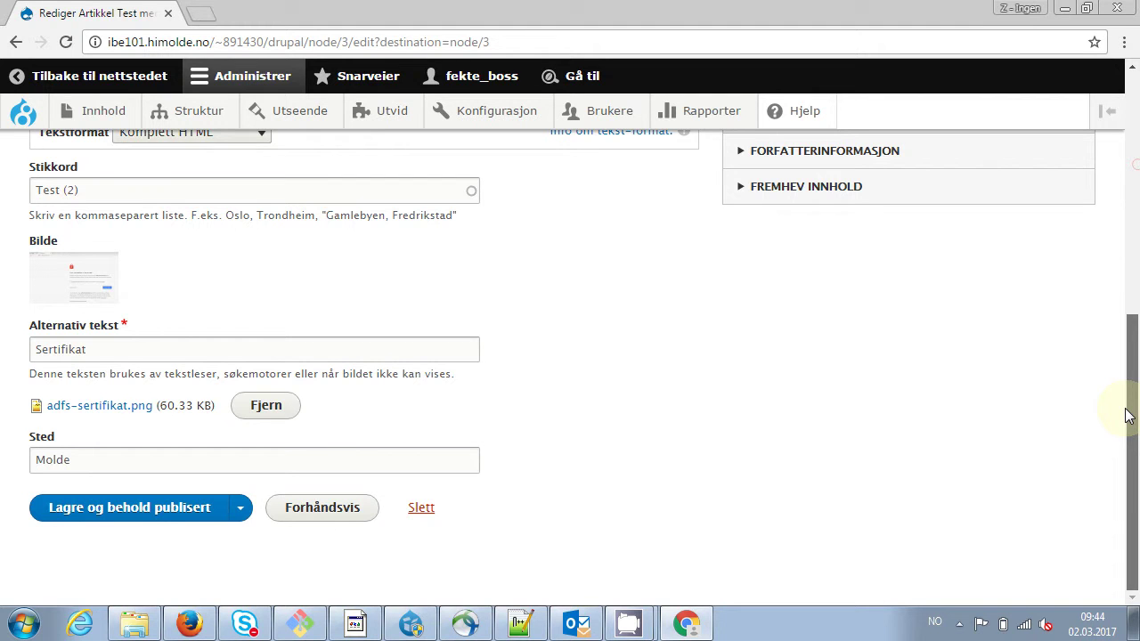
click(153, 514)
scroll(152, 521, down, 2)
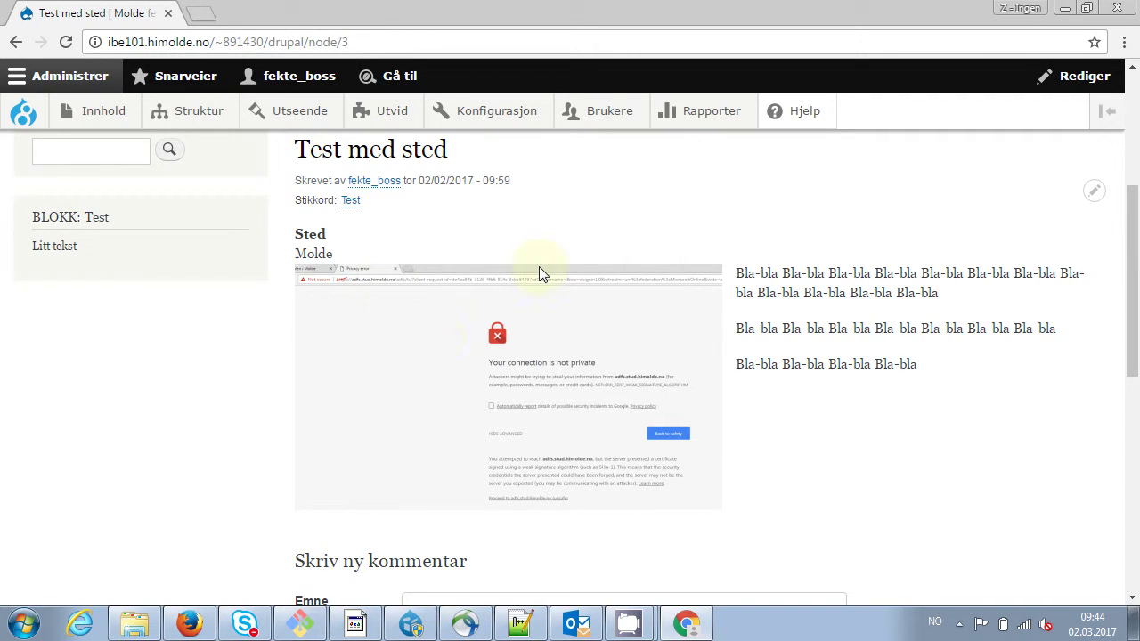
drag(738, 272, 919, 392)
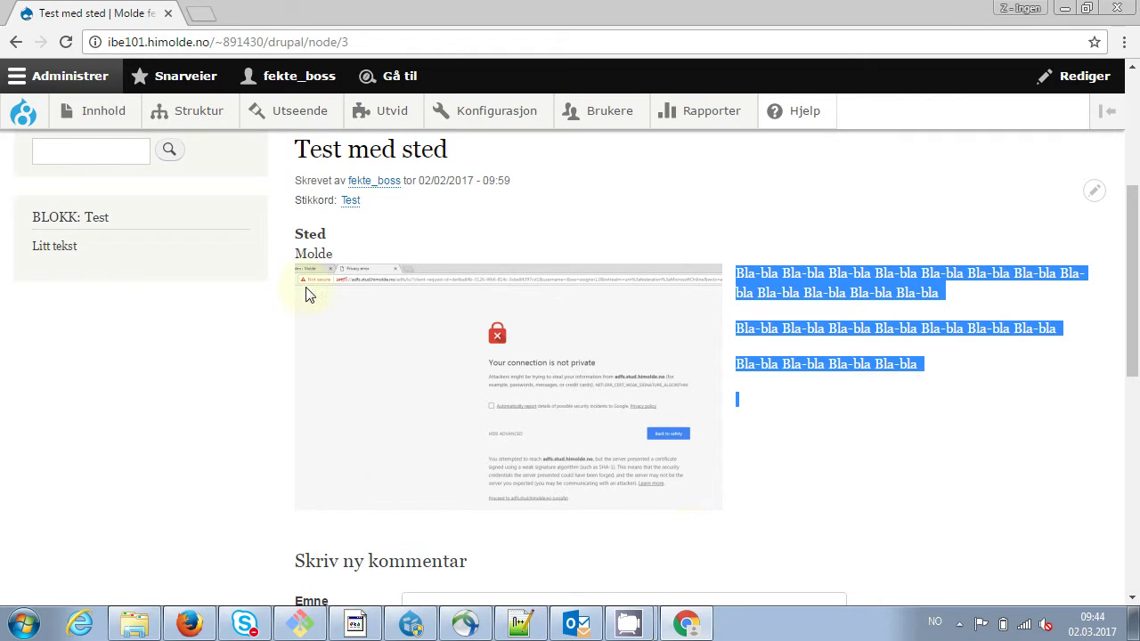
click(297, 198)
drag(296, 198, 348, 252)
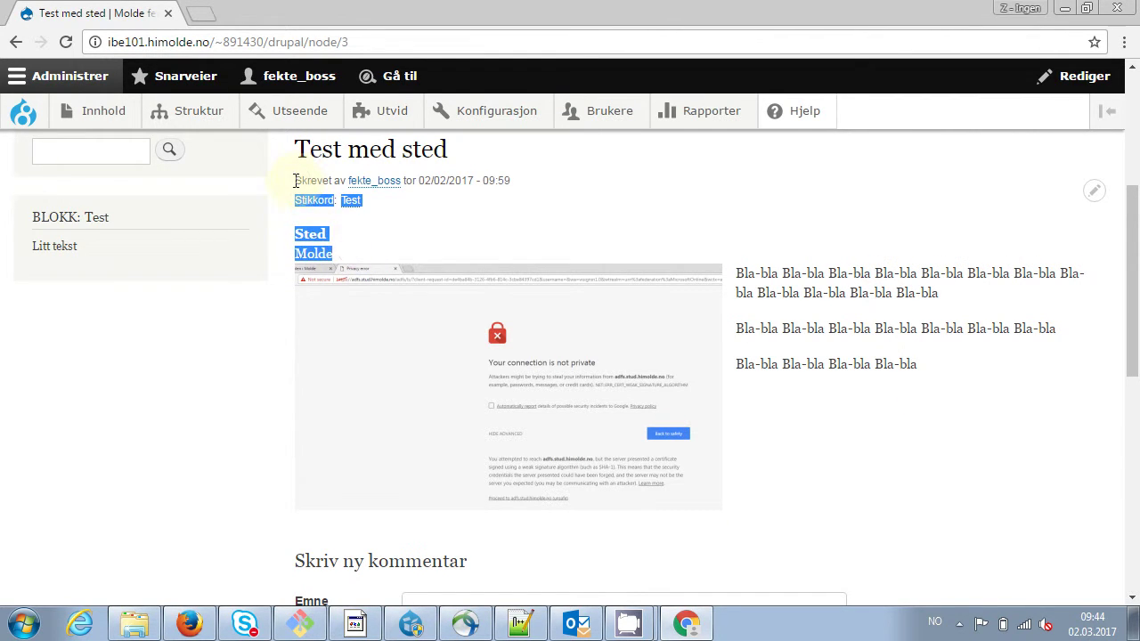
drag(295, 182, 340, 250)
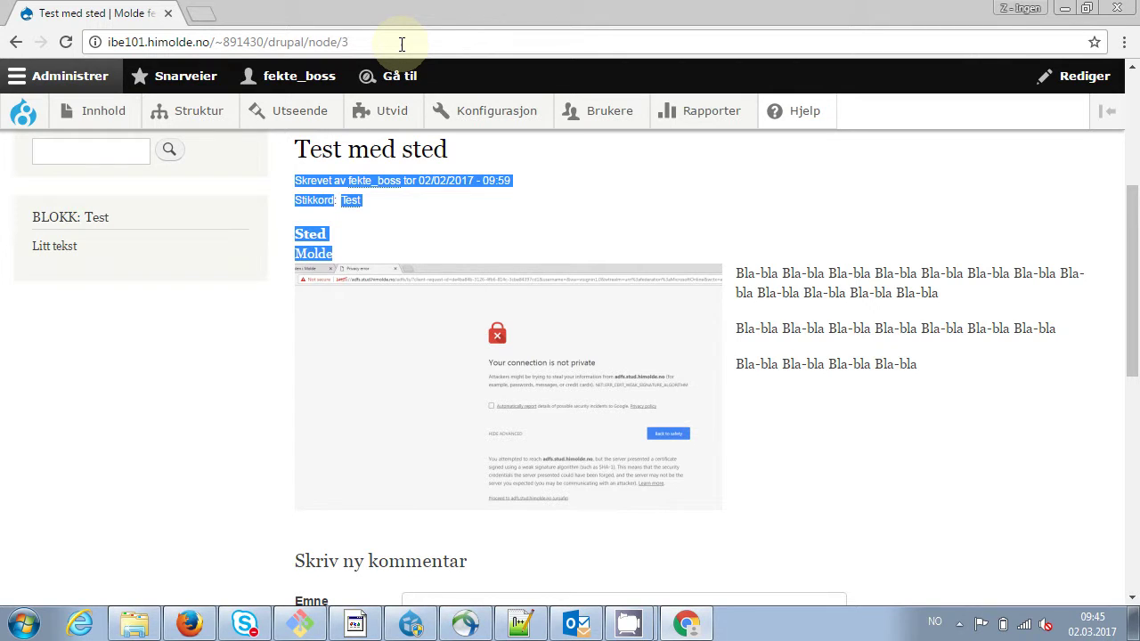
key(ctrl+alt+p)
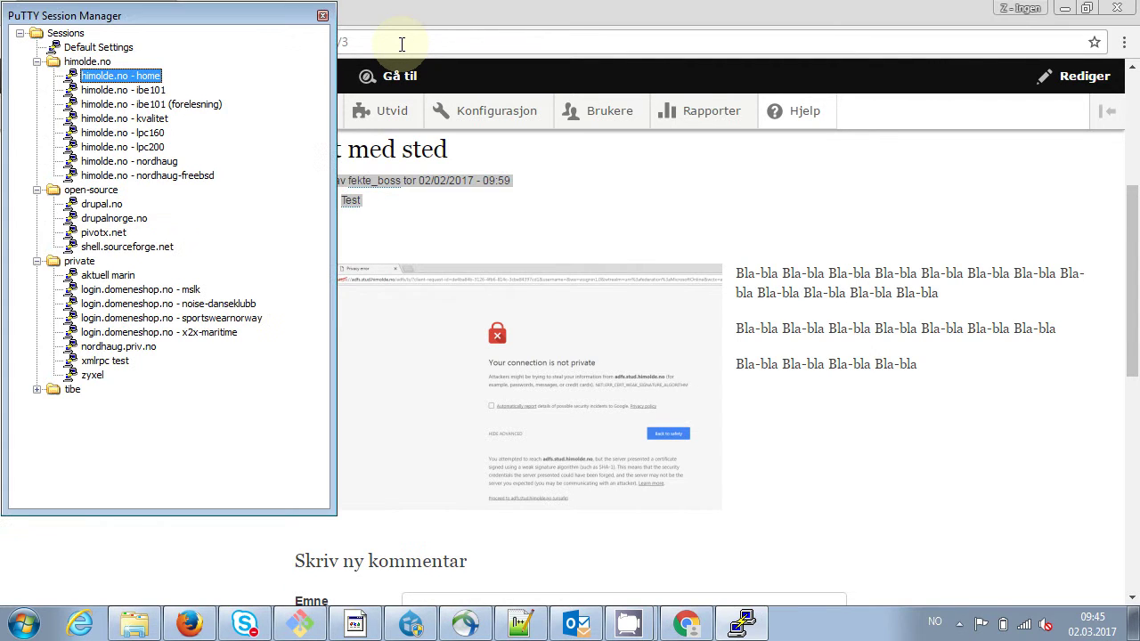
key(Down)
key(Down)
key(Down)
key(Up)
key(Up)
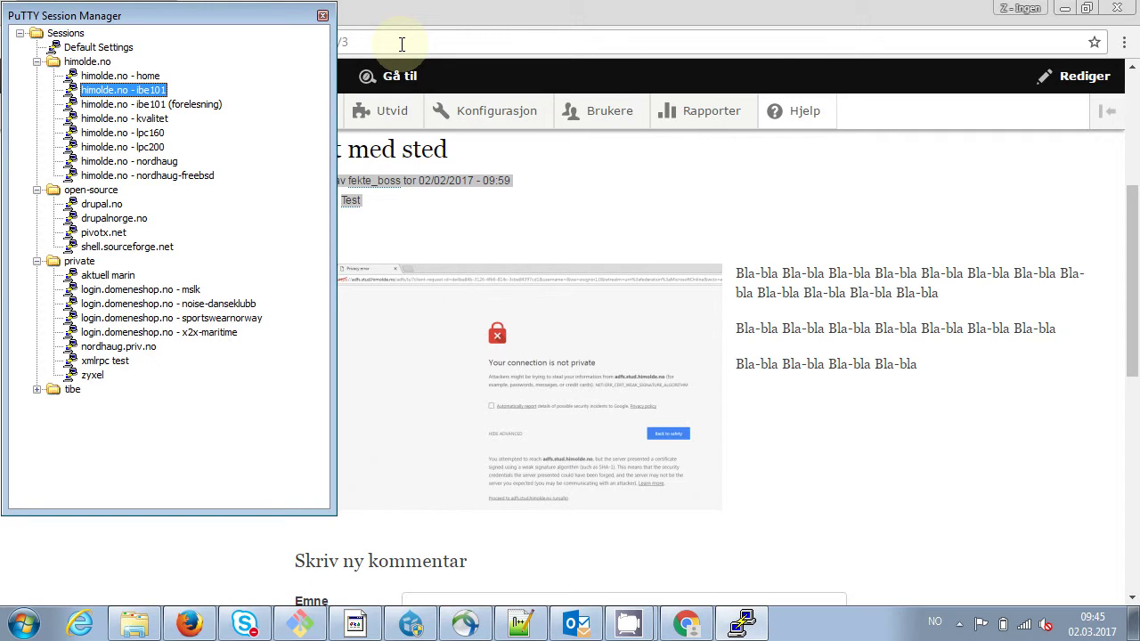
key(Return)
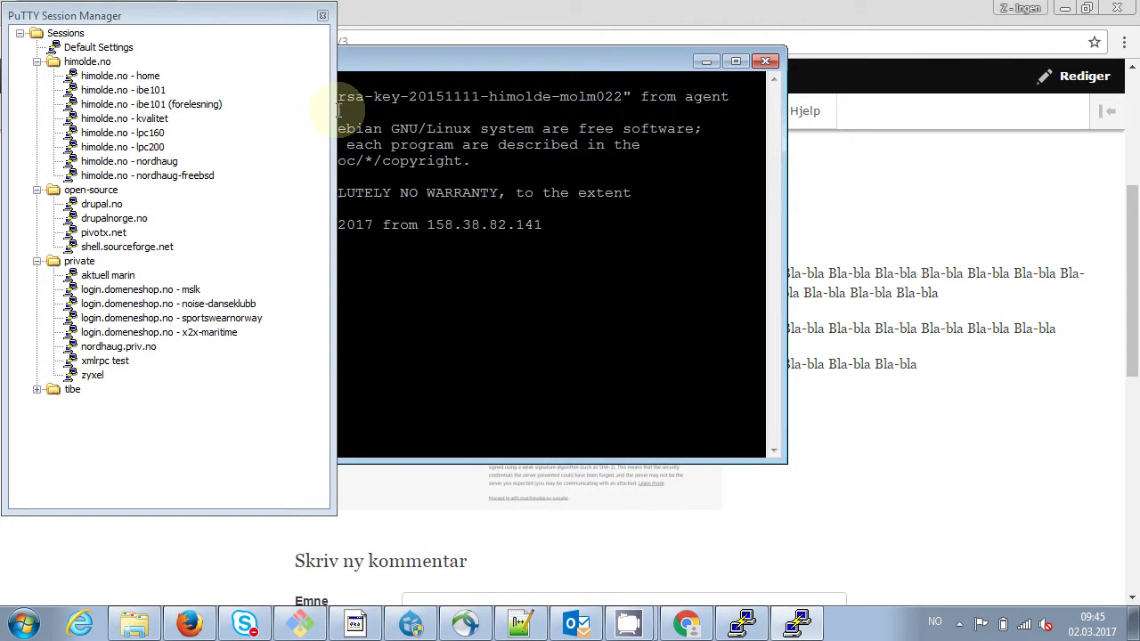
double_click(163, 105)
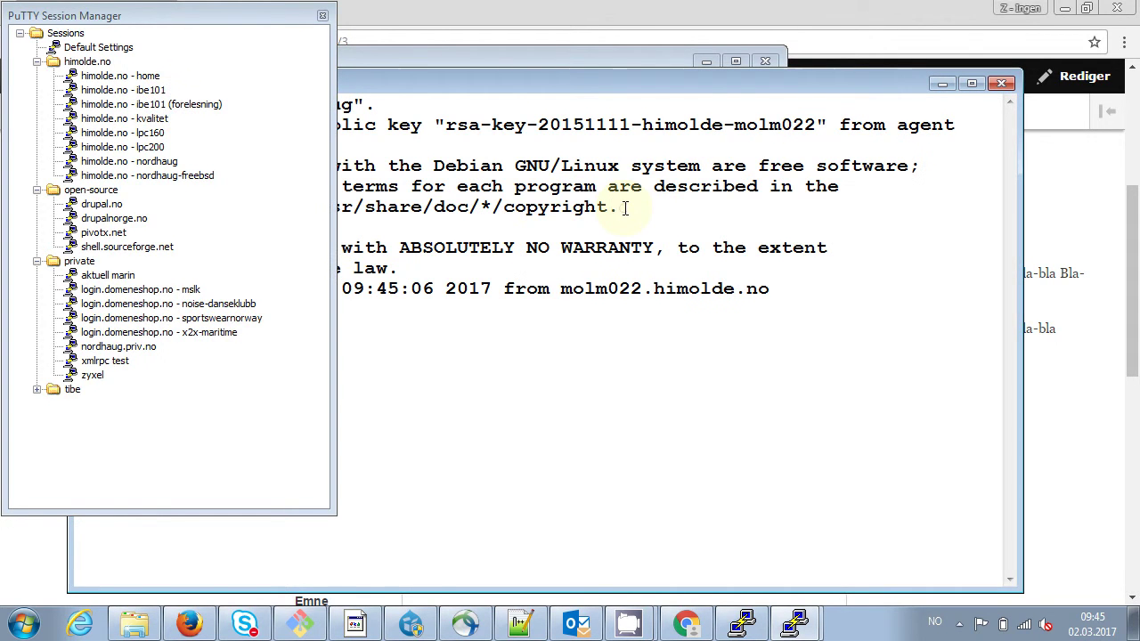
click(624, 208)
key(Up)
key(Up)
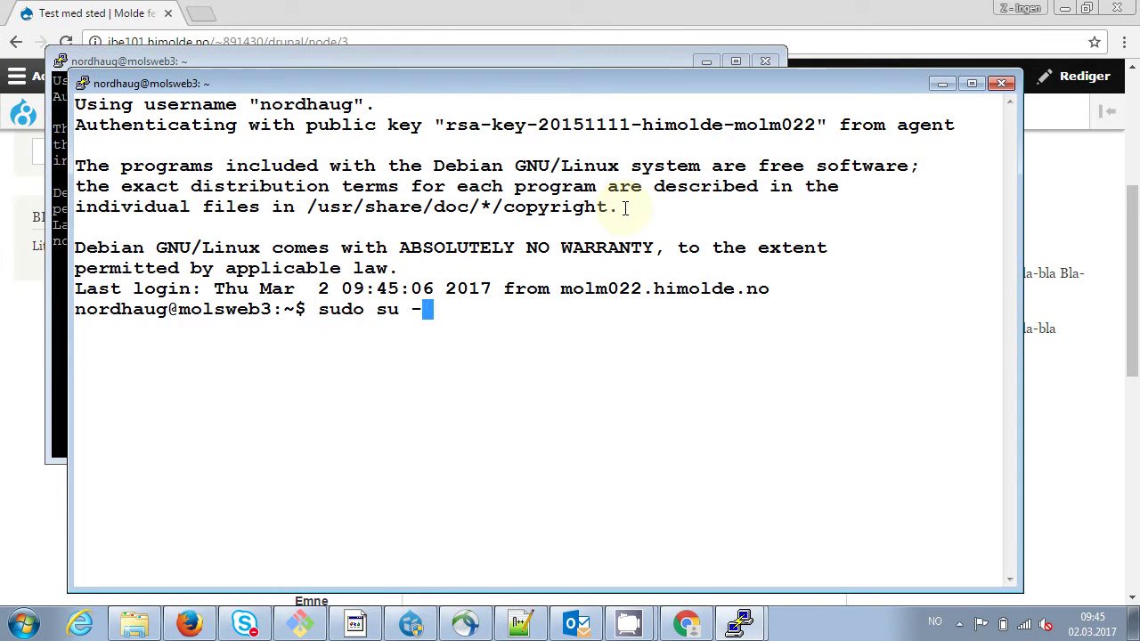
key(Return)
key(Return)
key(Return)
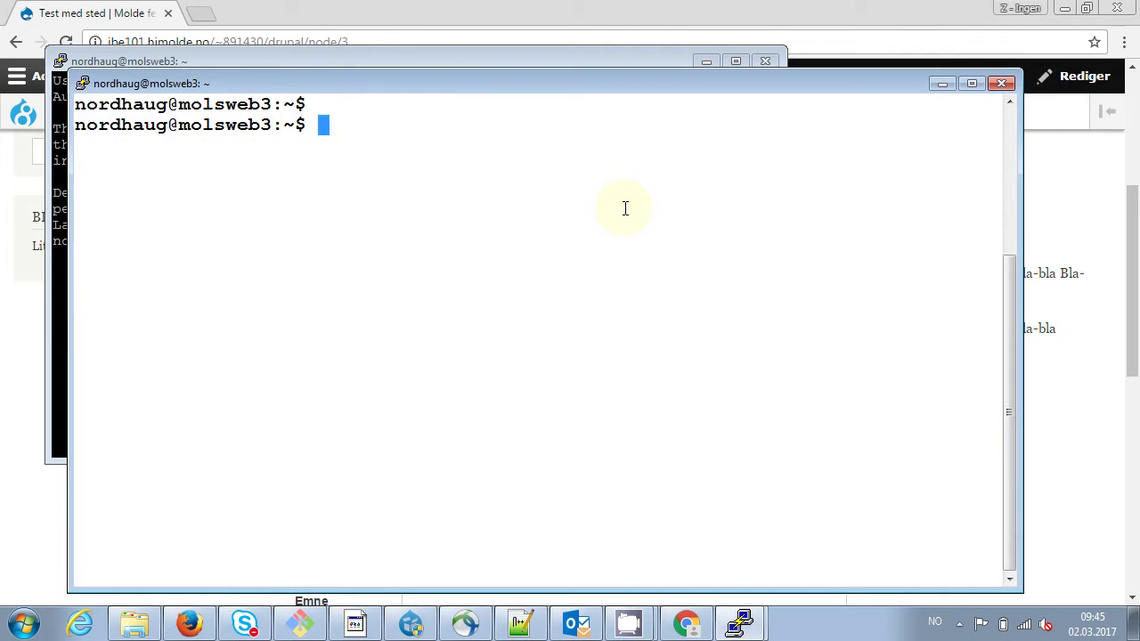
text(sudo)
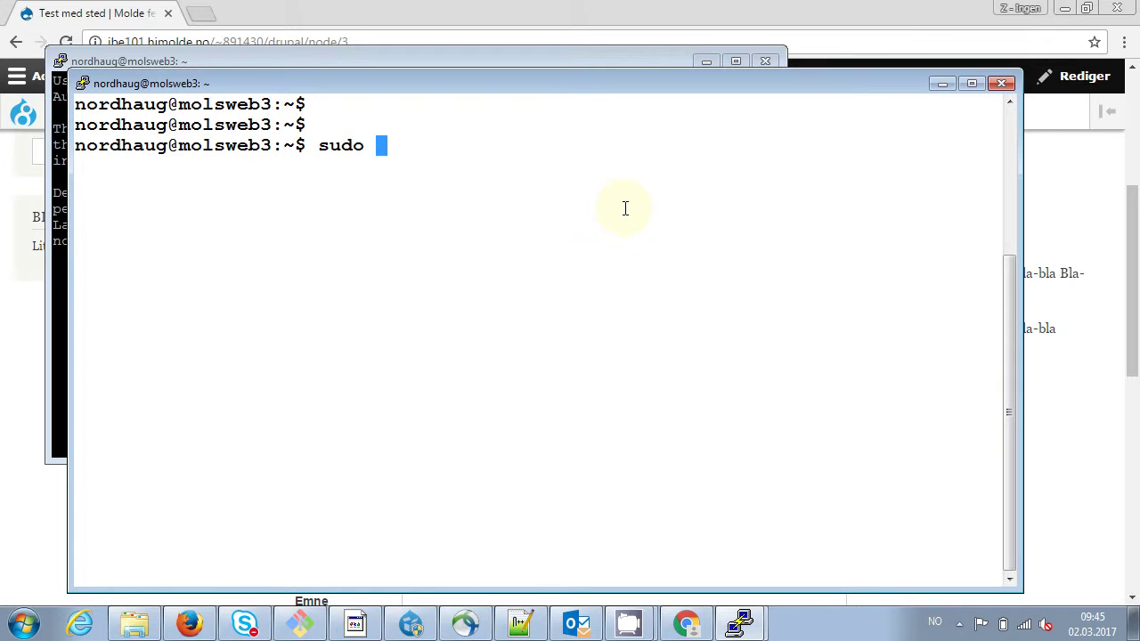
key(ctrl+u)
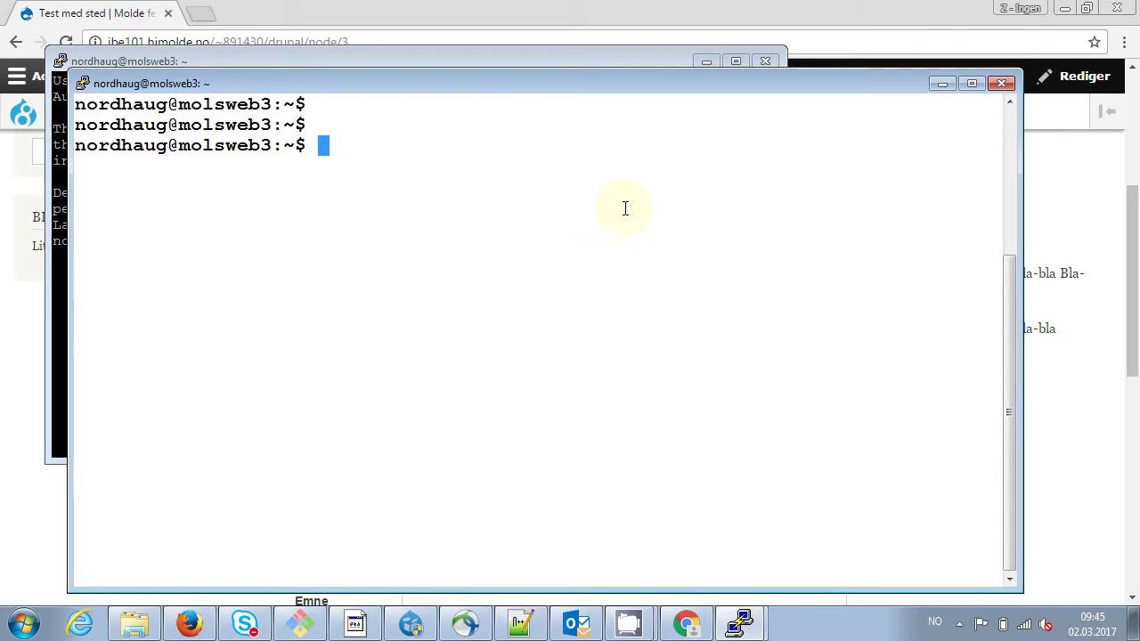
text(do su -)
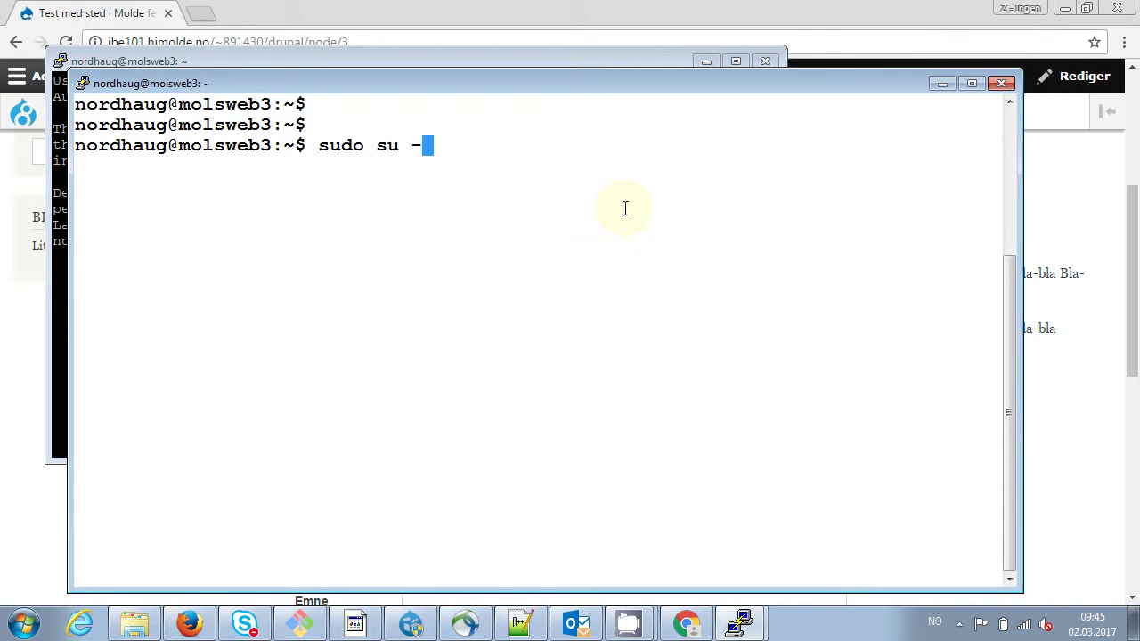
key(Return)
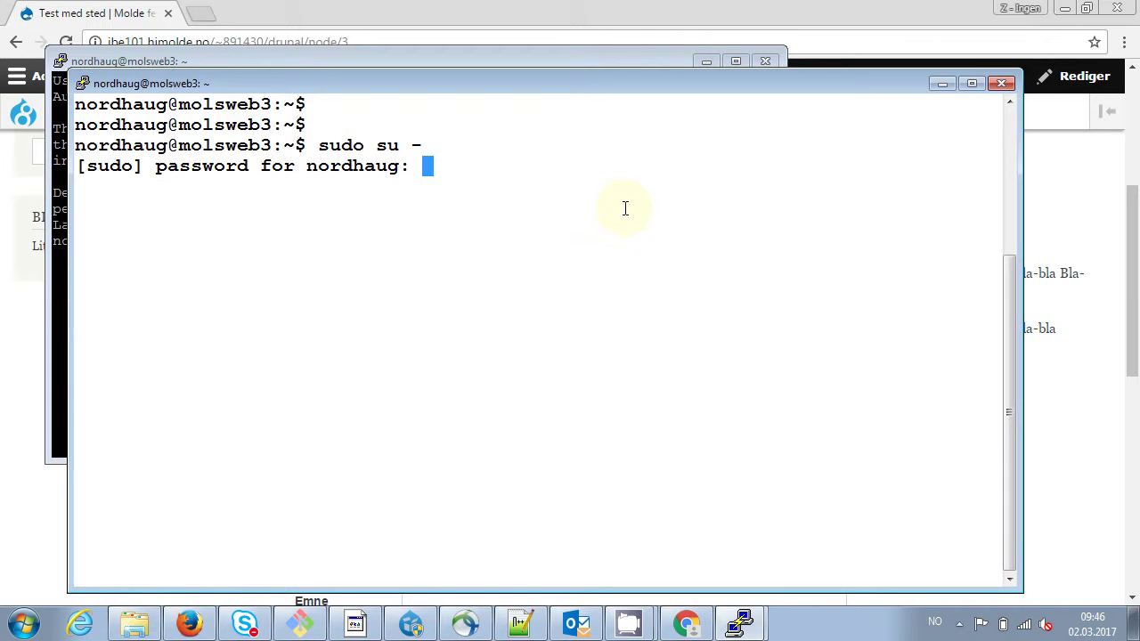
key(Return)
text(cd )
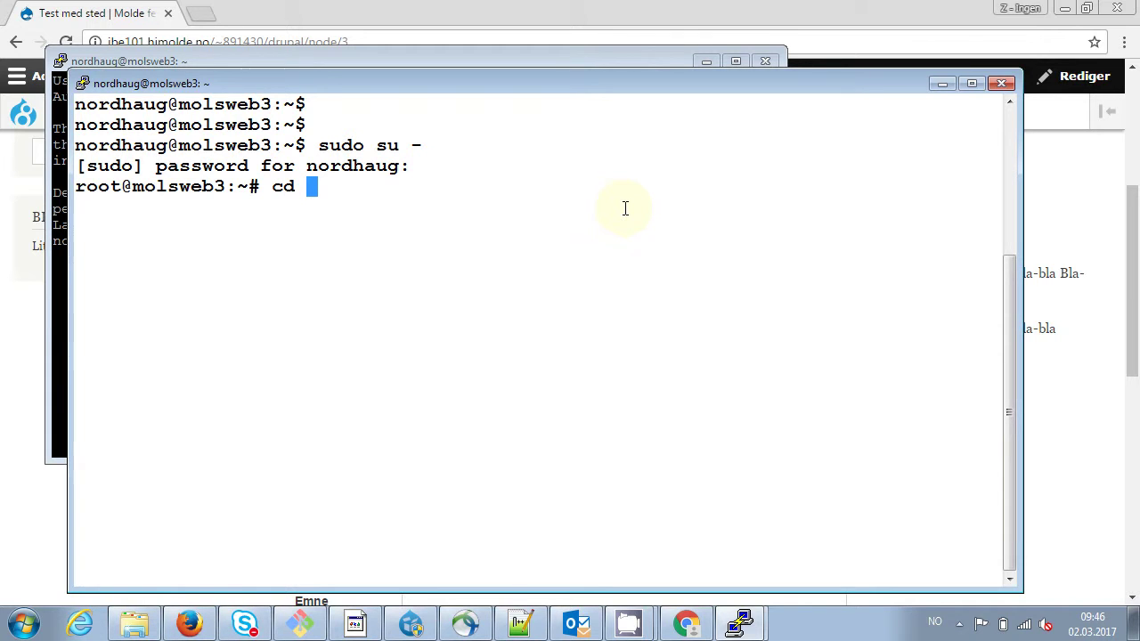
text(~891)
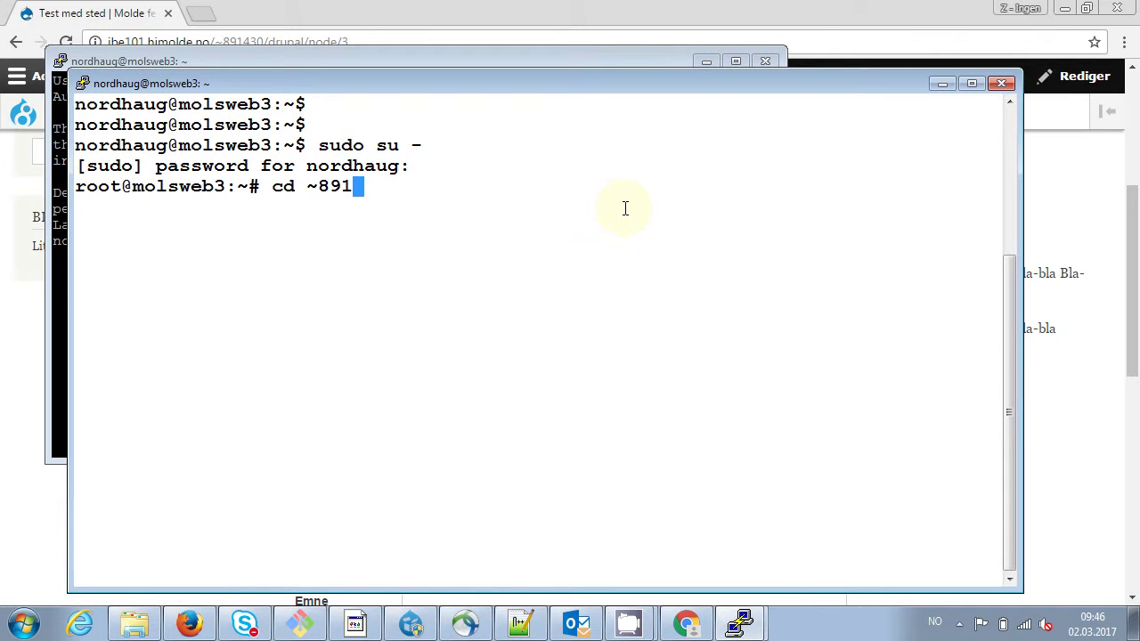
key(BackSpace)
key(BackSpace)
key(BackSpace)
key(BackSpace)
key(BackSpace)
key(BackSpace)
key(BackSpace)
text(exit)
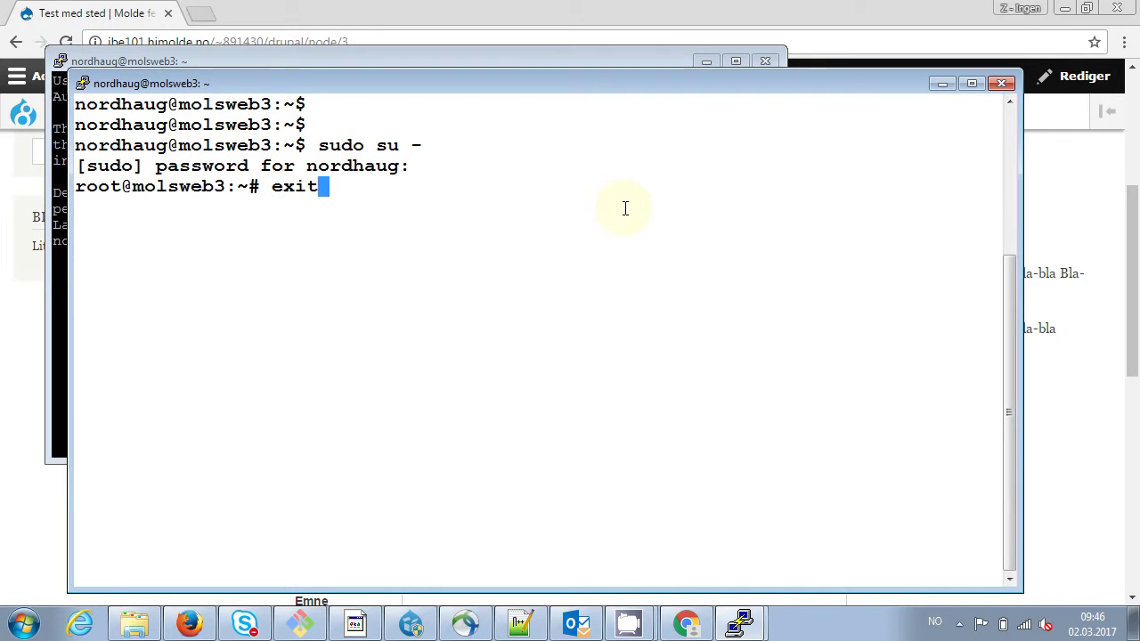
key(Return)
text(exit)
key(Return)
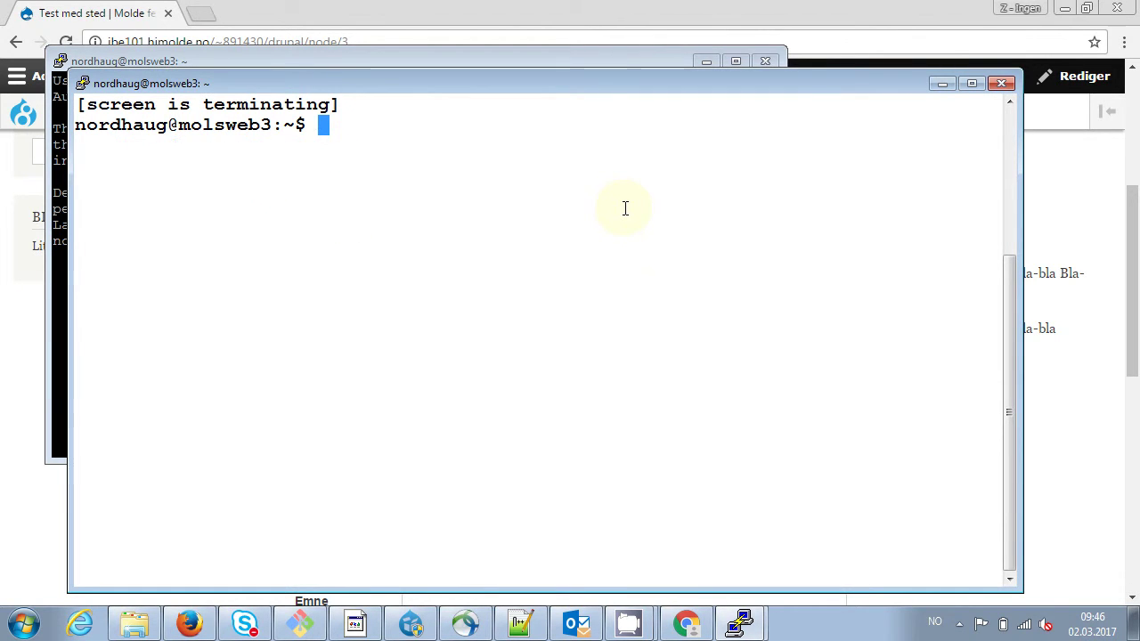
text(exit)
key(Return)
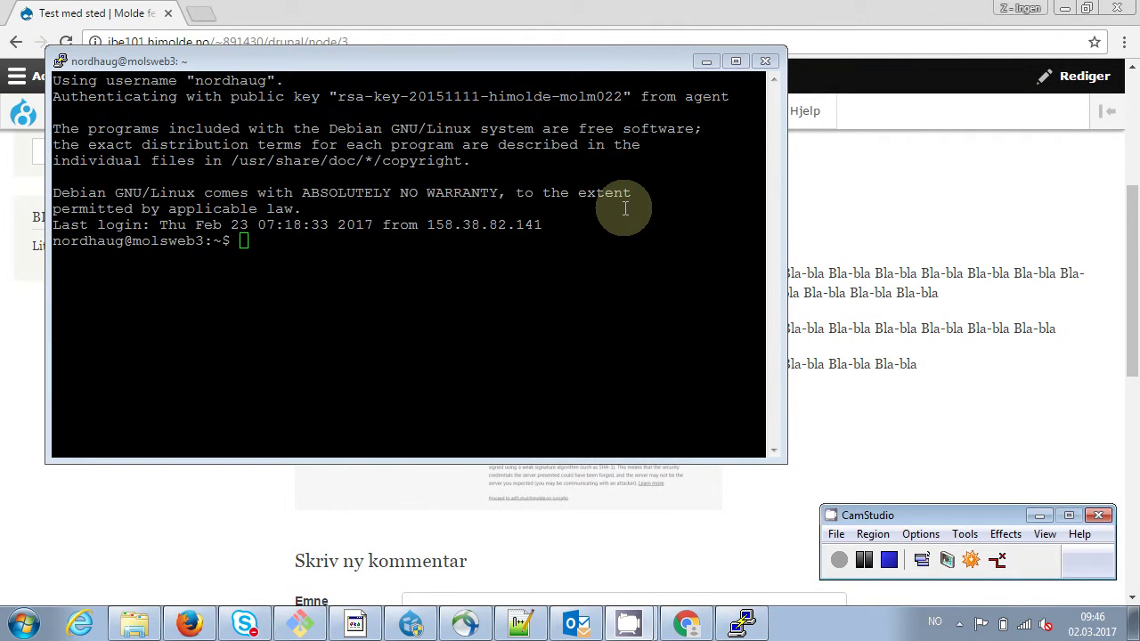
text(exit)
key(Return)
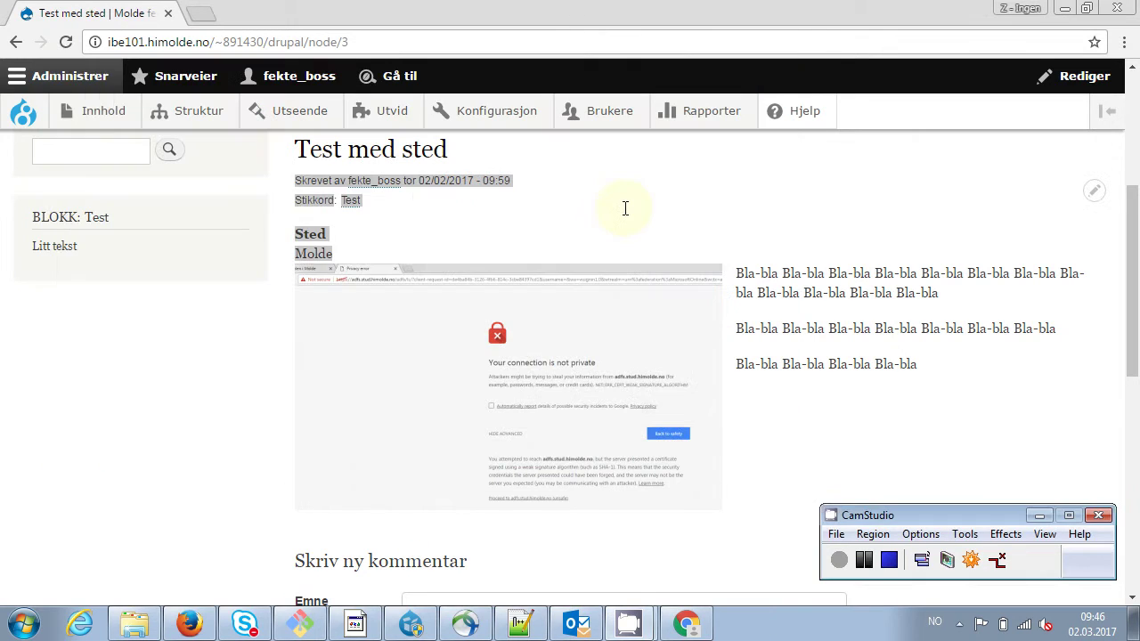
Launch PuTTY and load the saved 'himolde.no - ibe101' session
key(super)
text(putt)
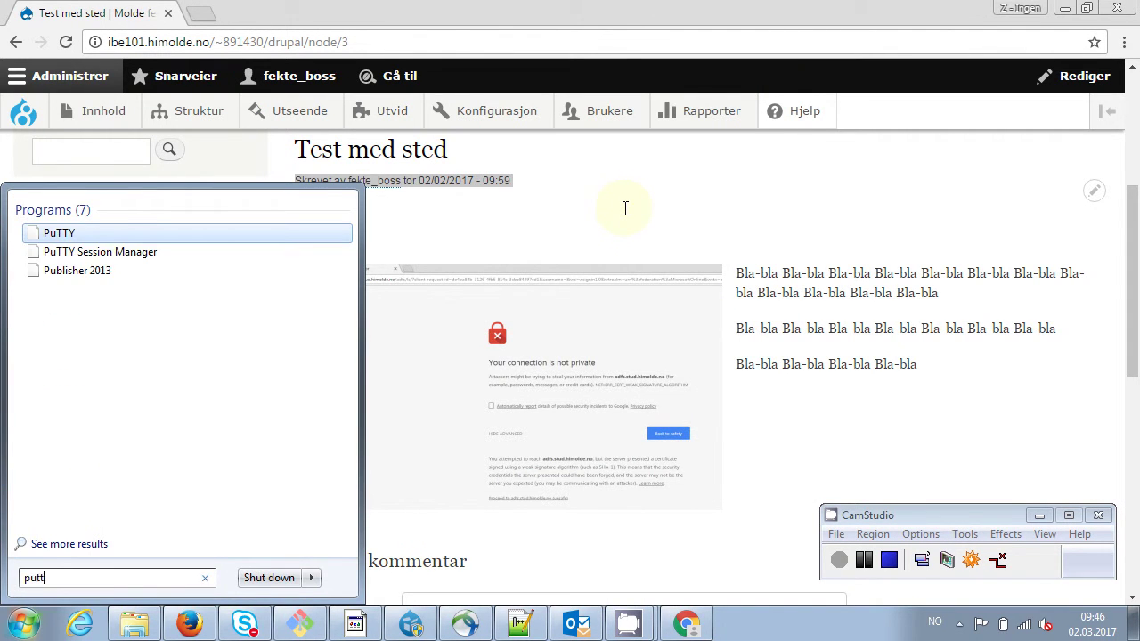
key(Return)
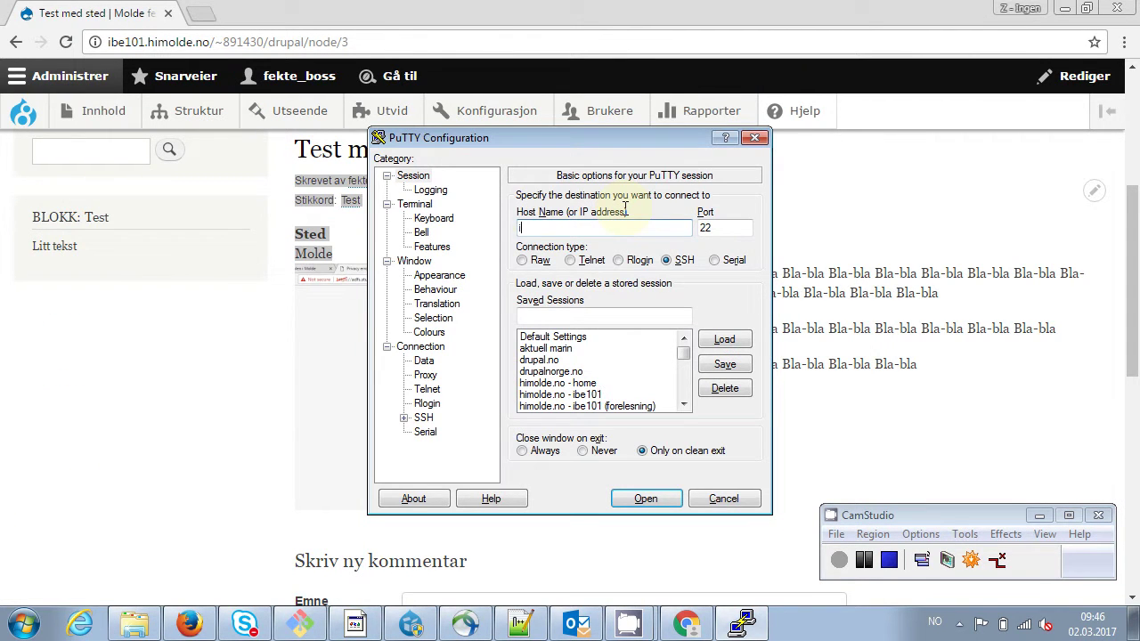
text(i)
click(655, 394)
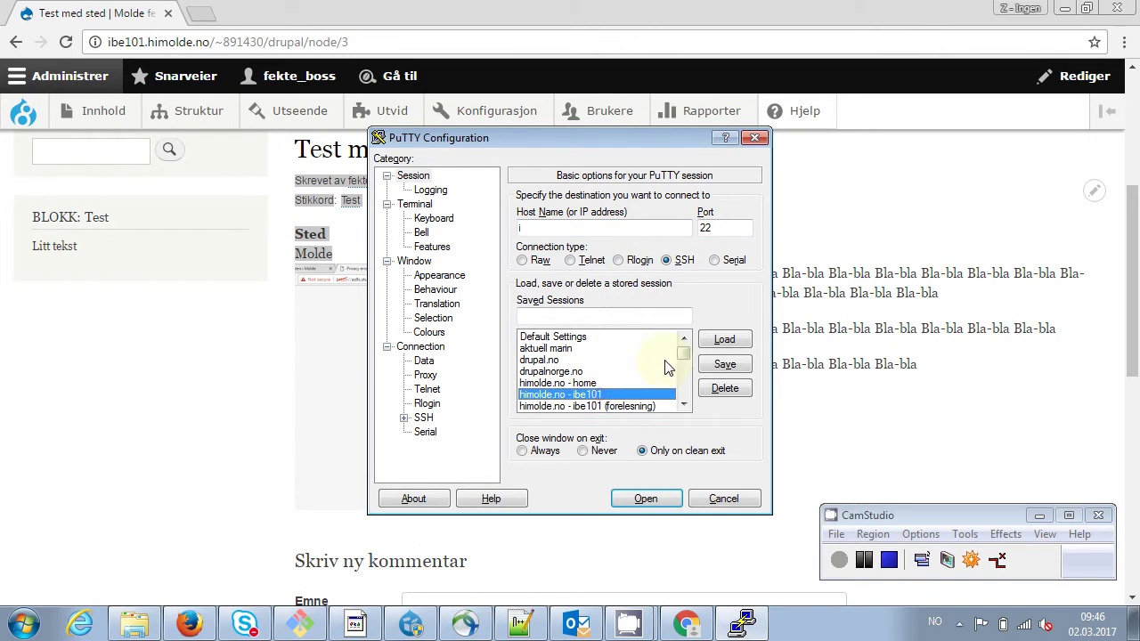
click(724, 340)
Set the Connection > Data auto-login username to your login name and open the connection
click(424, 361)
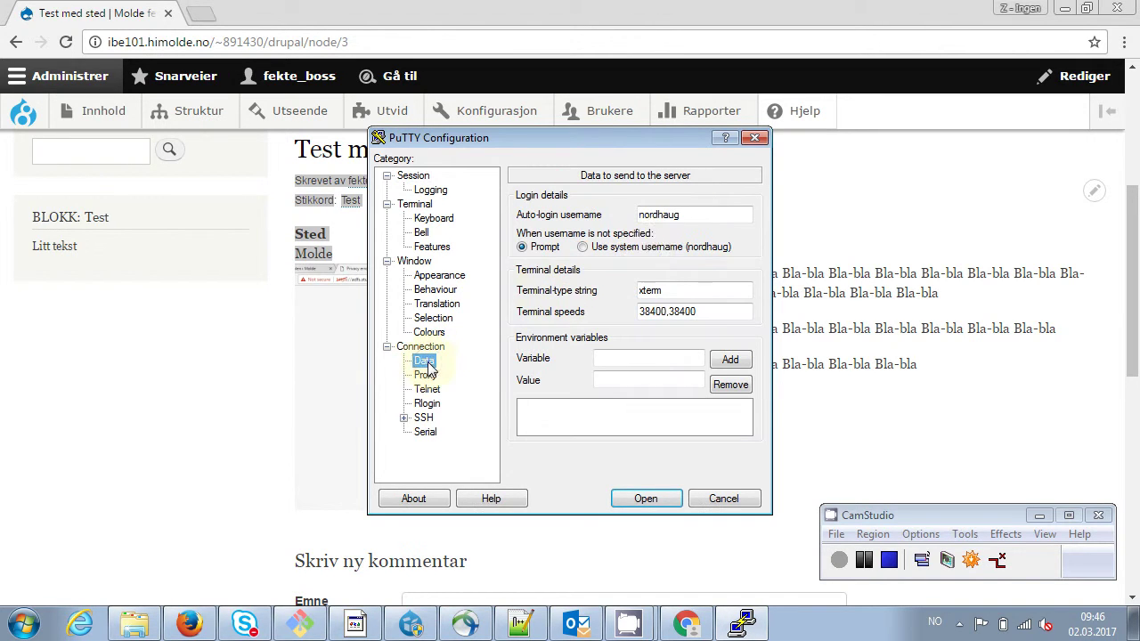
click(692, 214)
key(BackSpace)
key(BackSpace)
key(BackSpace)
key(BackSpace)
key(BackSpace)
key(BackSpace)
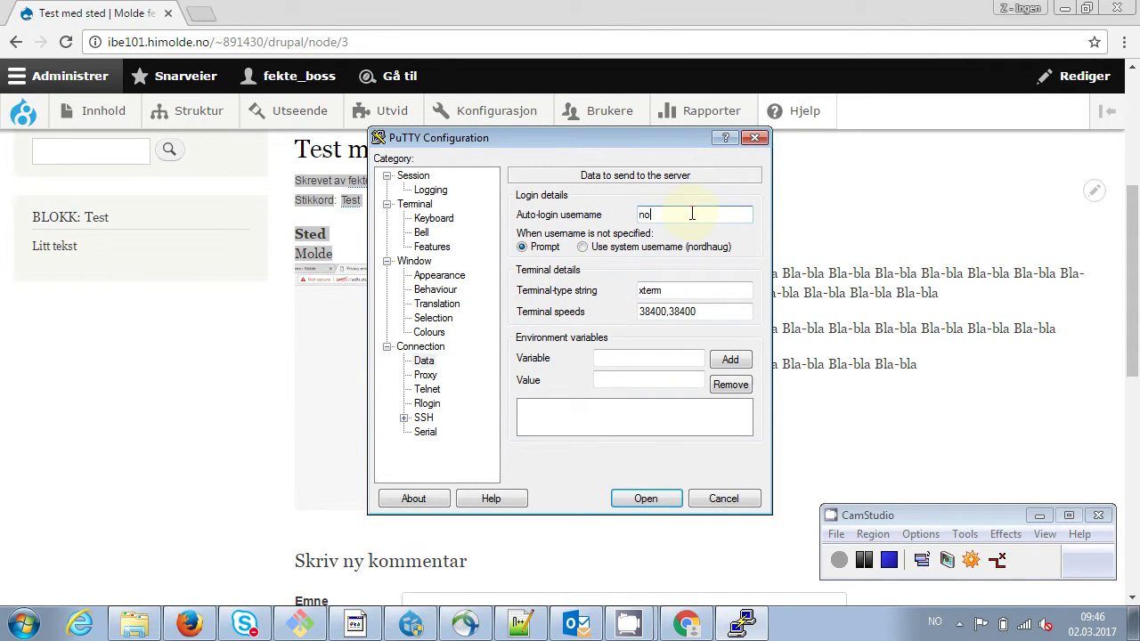
key(BackSpace)
key(BackSpace)
text(891430)
click(645, 499)
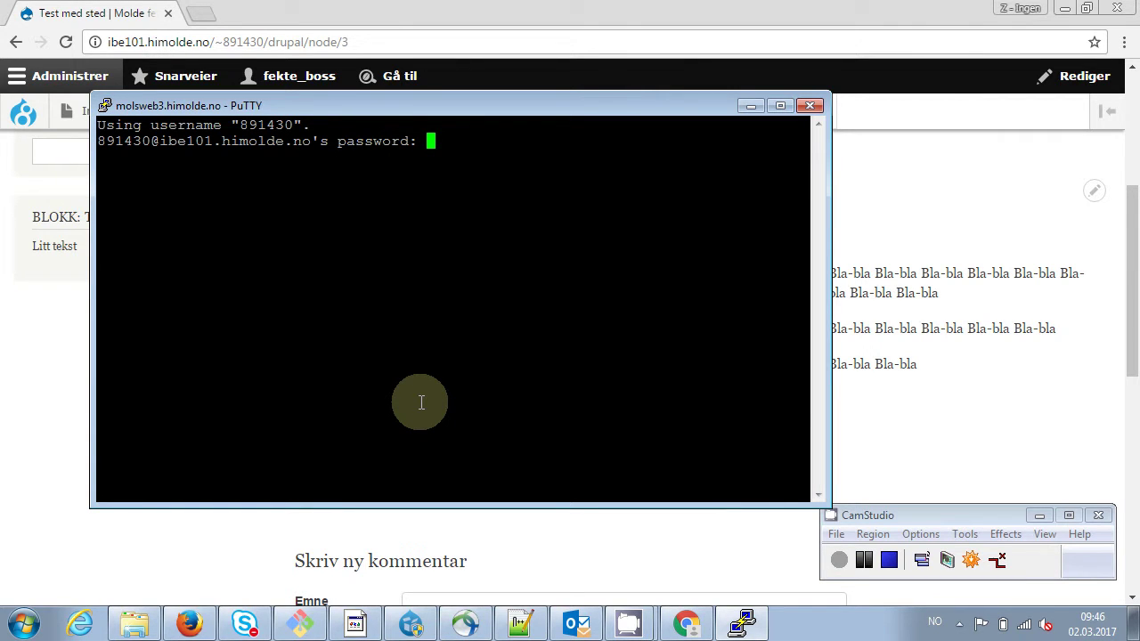
Log in with the account password, change to www/drupal and list its files
key(Return)
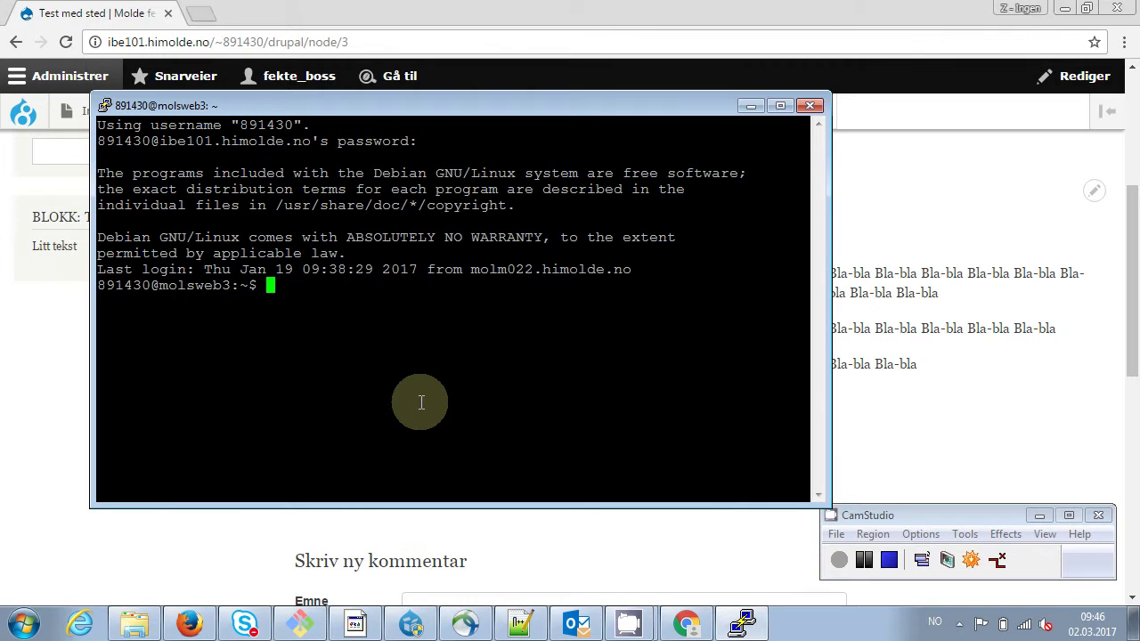
text(cd www/drupal/)
key(Return)
text(ls)
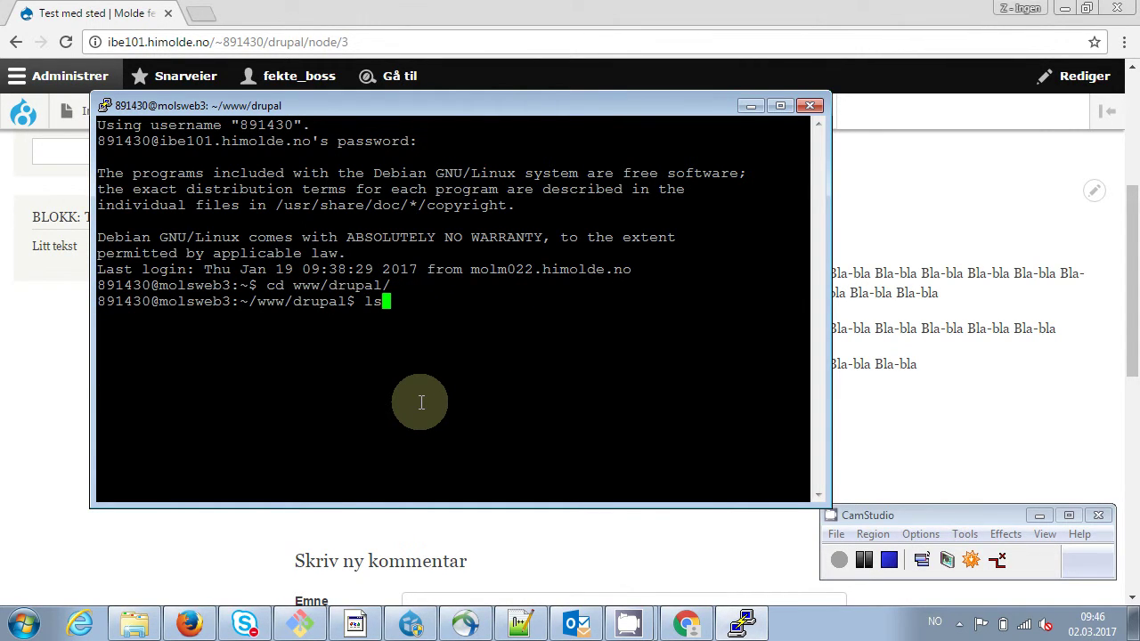
key(Return)
Run 'drush en ds', answering y to download ds and layout_plugin and enable both
text(drush)
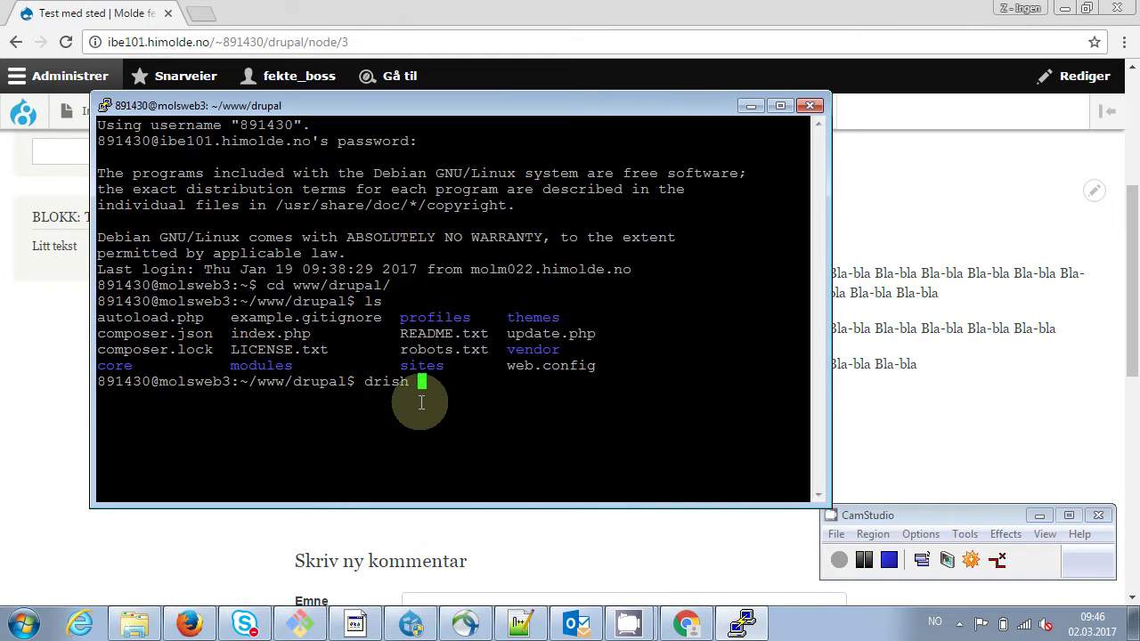
key(BackSpace)
key(BackSpace)
key(BackSpace)
text(ush en ds)
key(Return)
text(y)
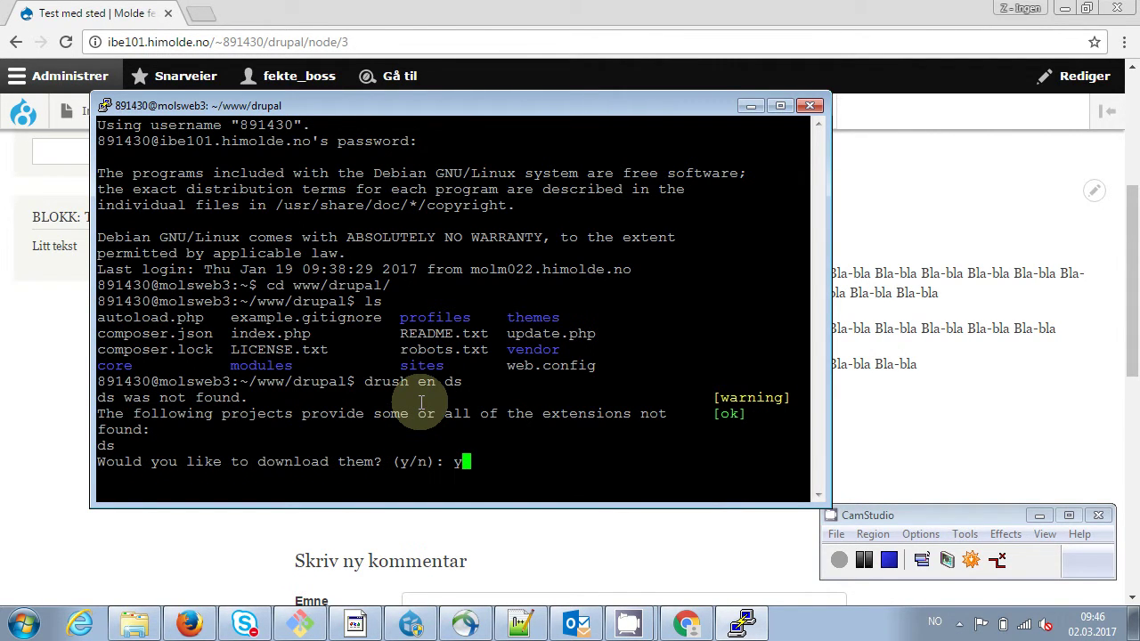
key(Return)
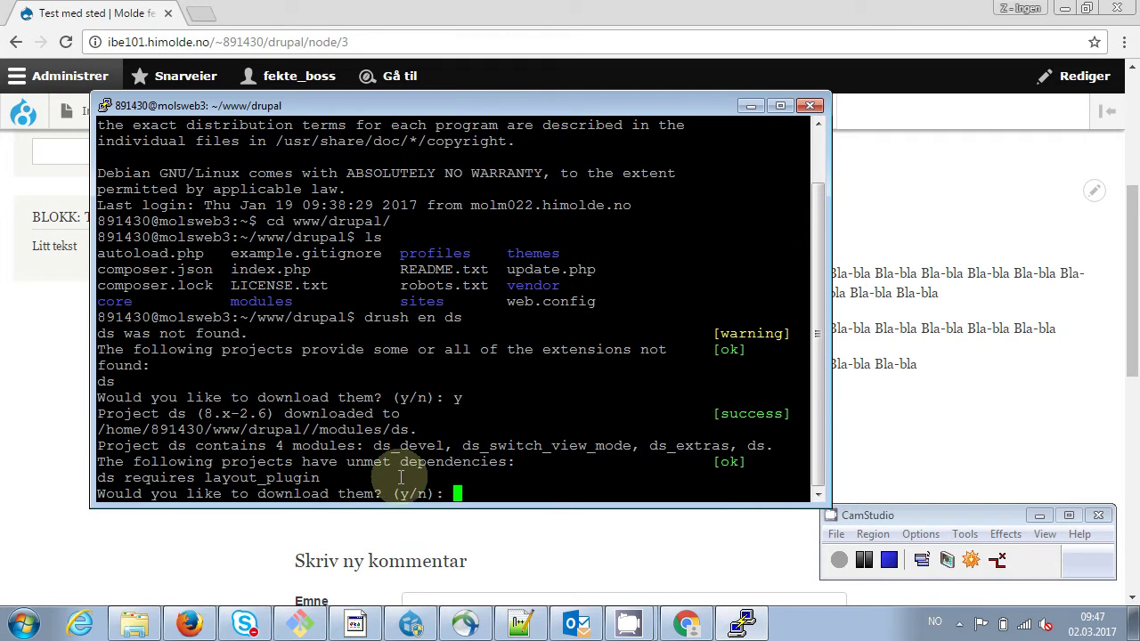
text(y)
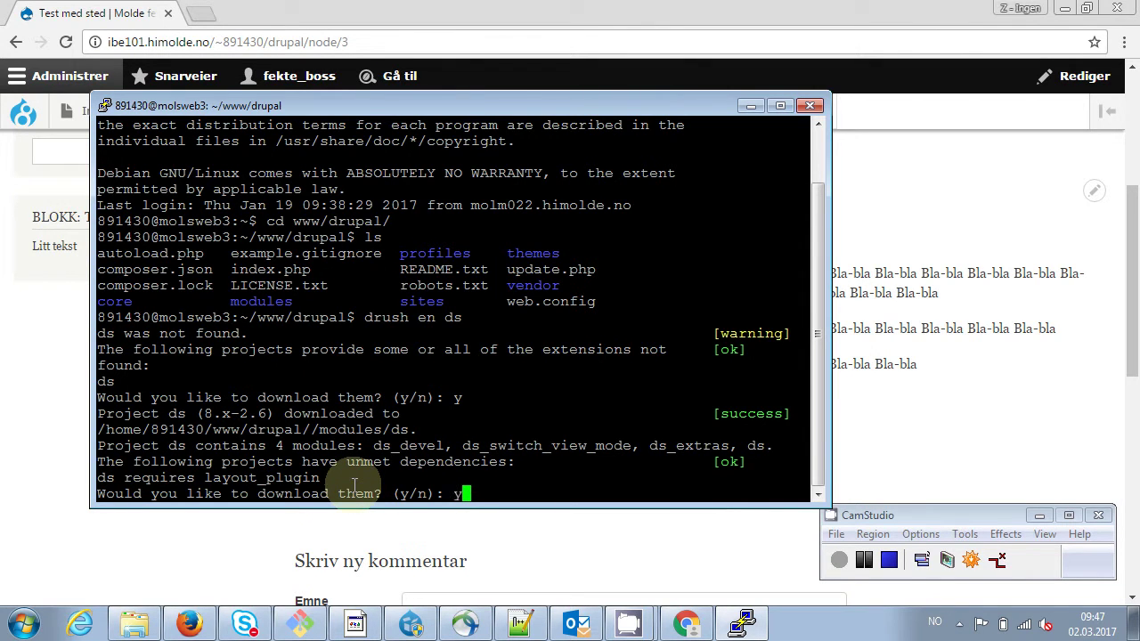
key(Return)
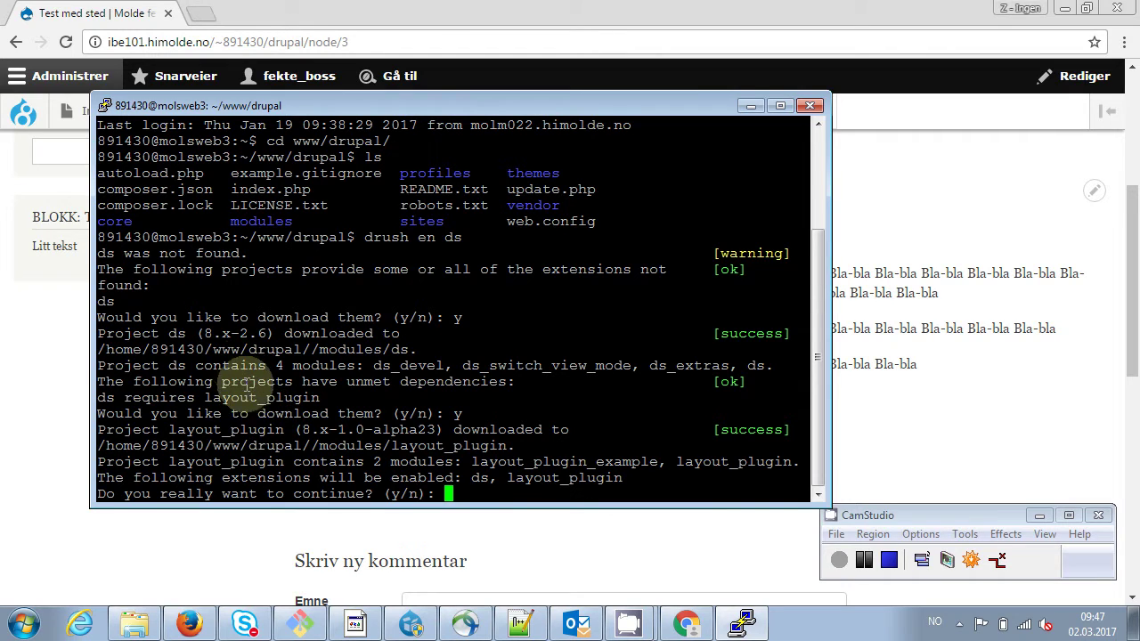
double_click(253, 396)
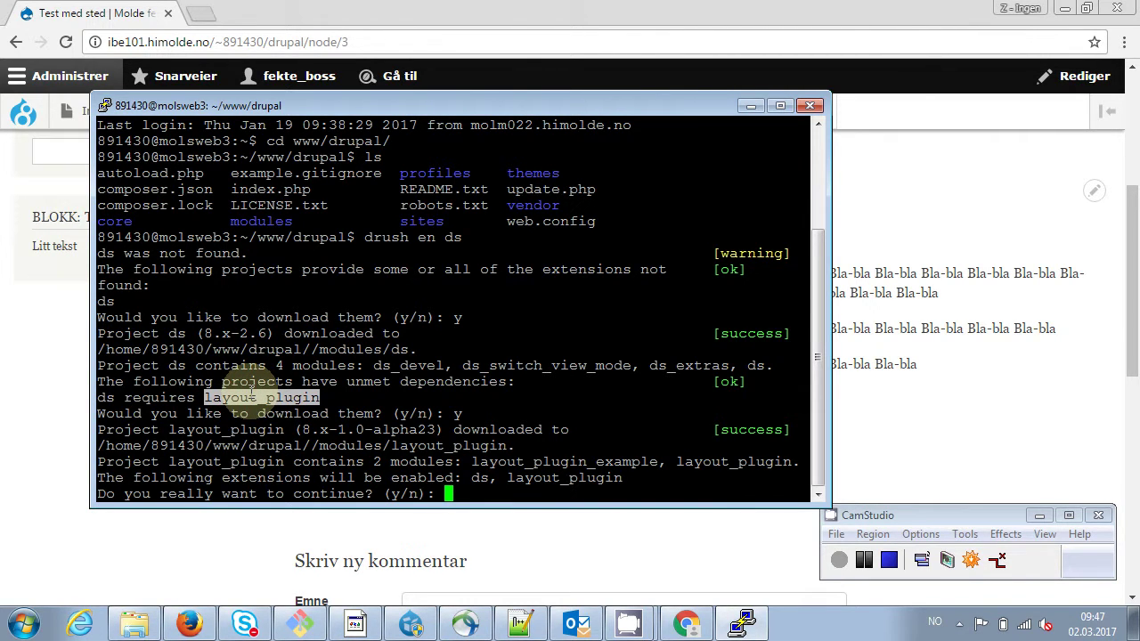
text(y)
key(Return)
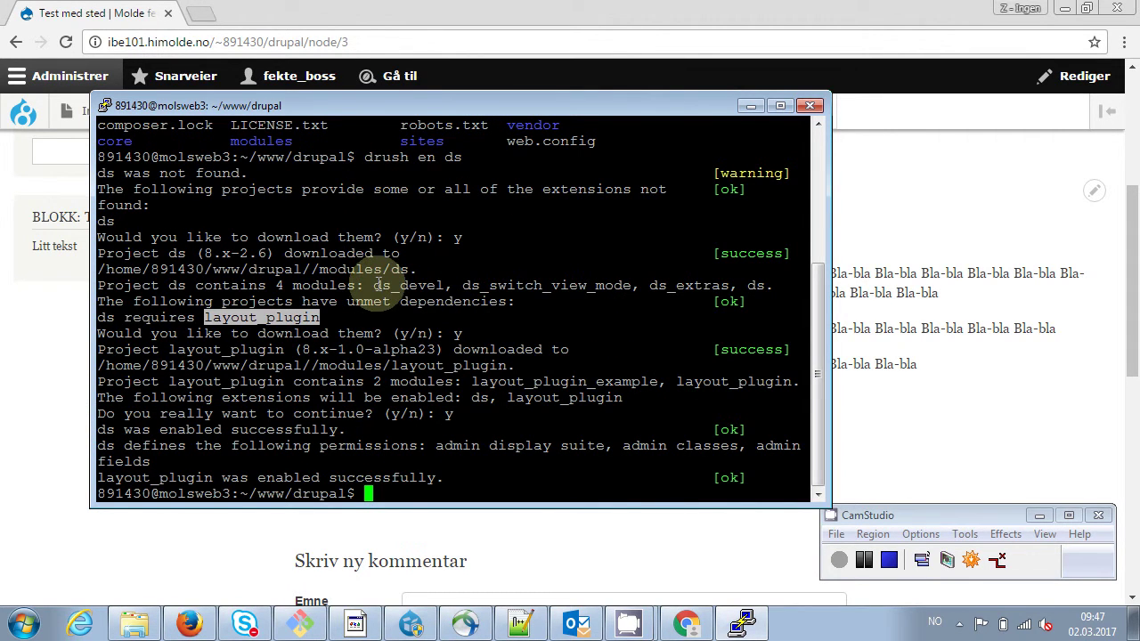
Review the four modules ds contains and exit the terminal session
drag(374, 285, 764, 286)
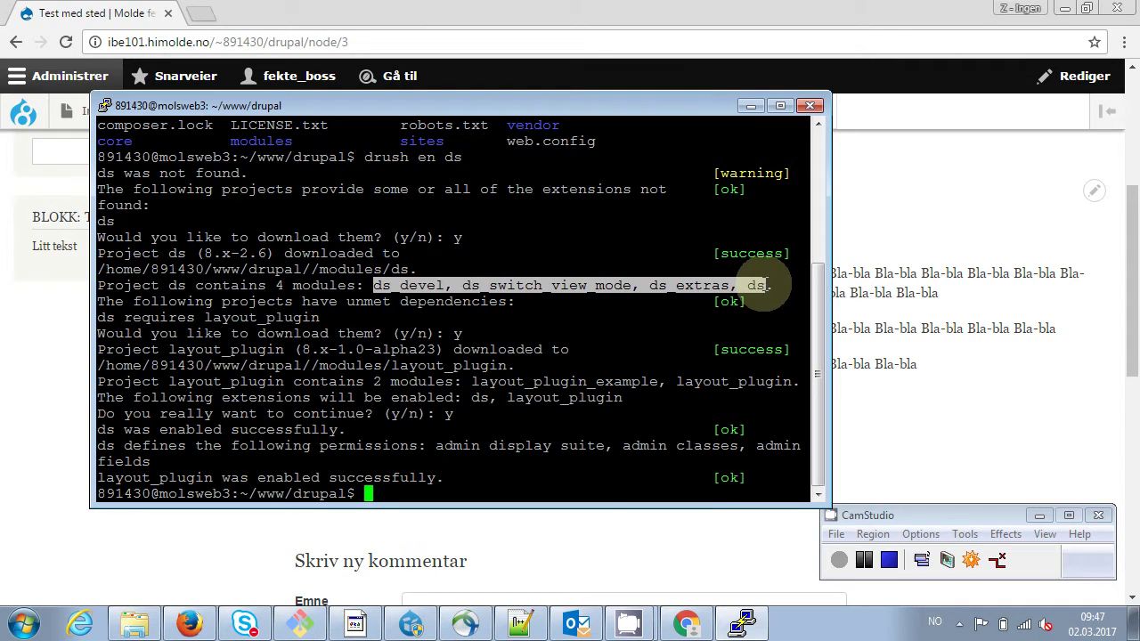
click(474, 398)
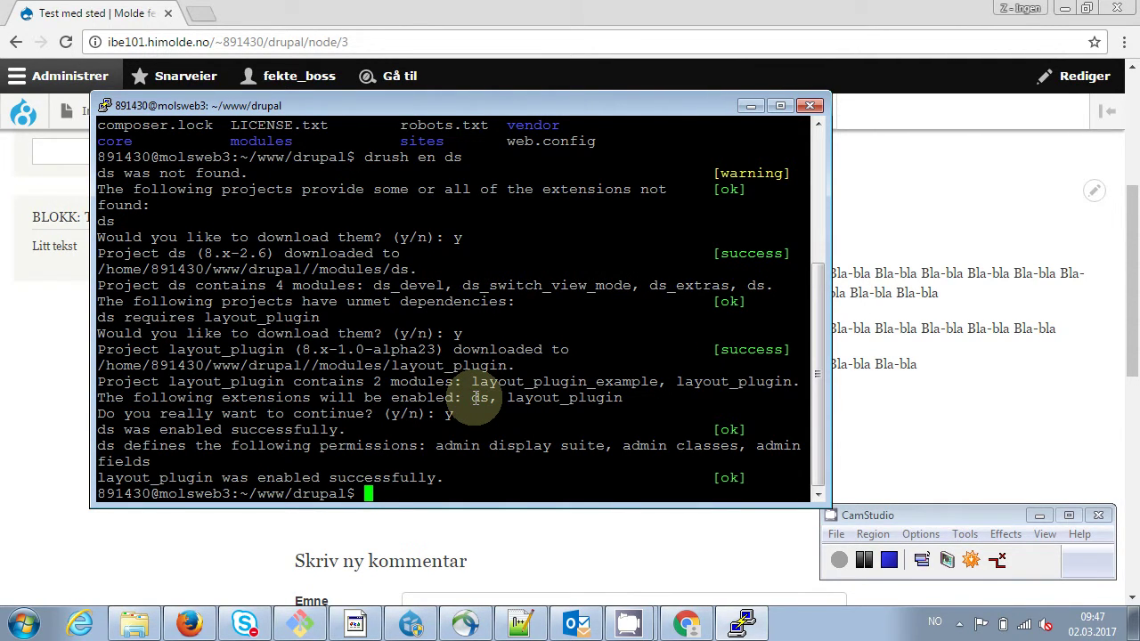
text(exit)
key(Return)
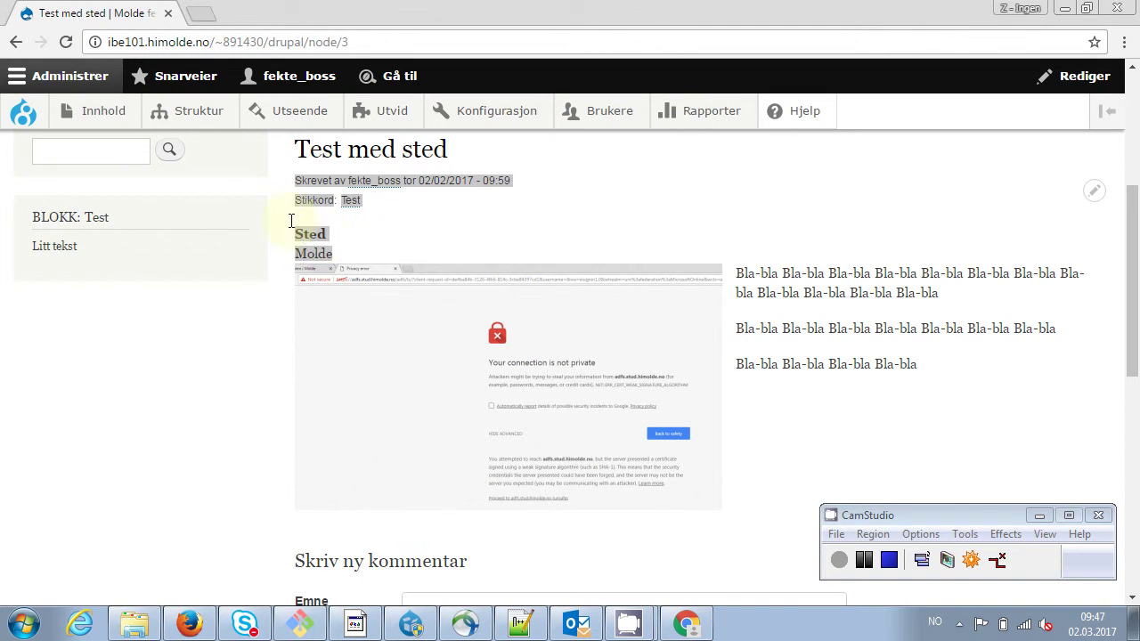
Open the Article content type's Administrer visning page from the Struktur menu
mouse_move(196, 115)
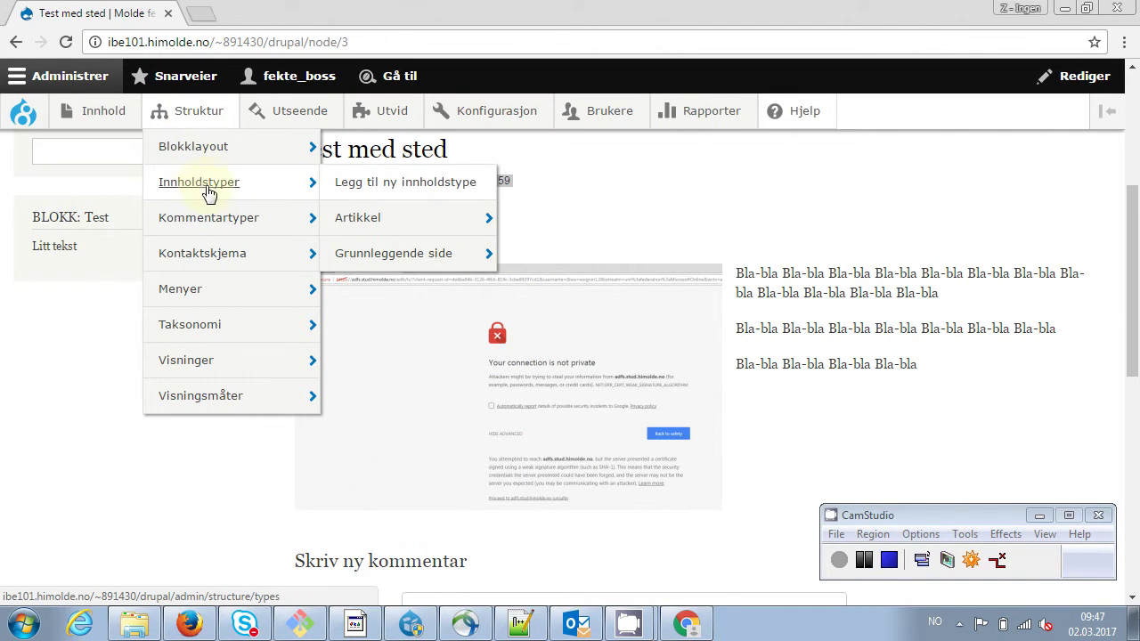
mouse_move(337, 214)
mouse_move(280, 184)
mouse_move(389, 224)
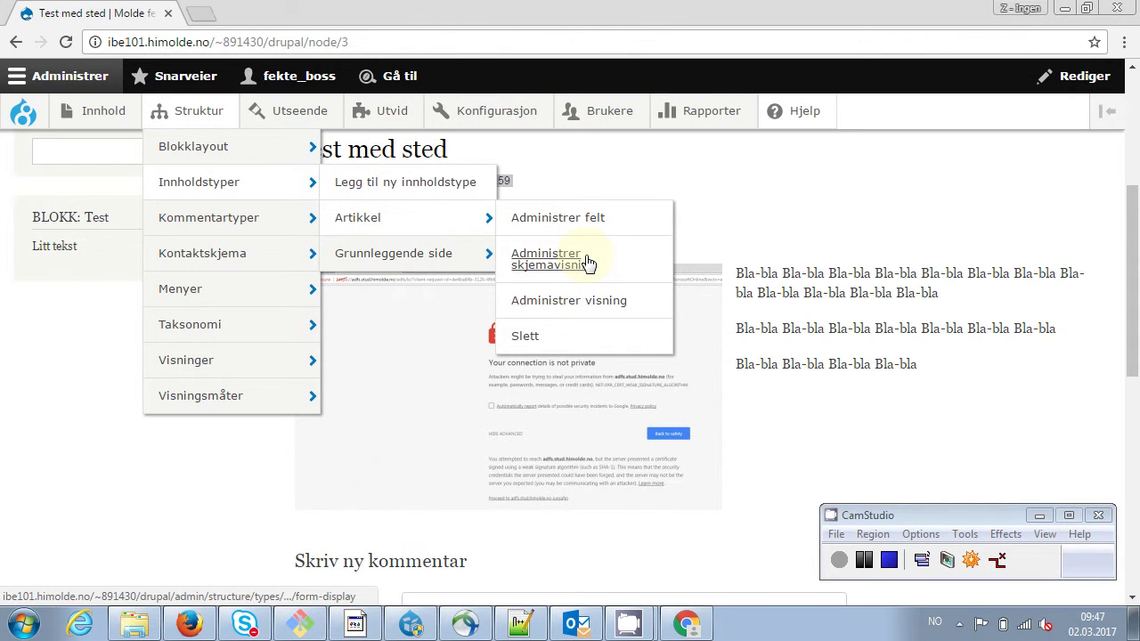
click(572, 303)
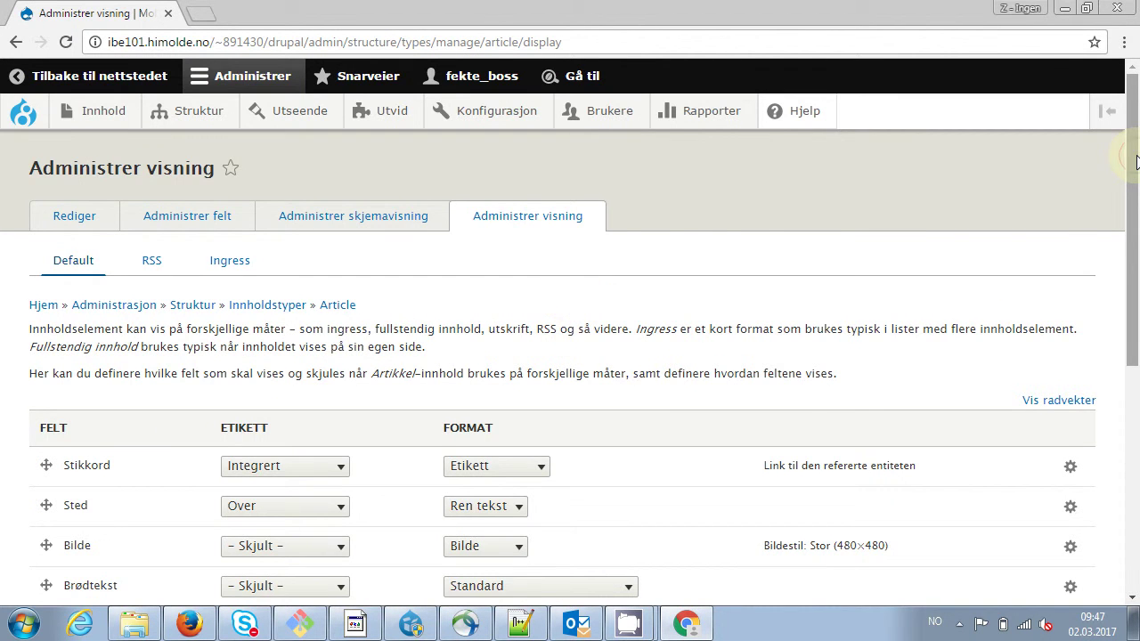
Choose 'Two column stacked layout' under Select a layout and save the display
drag(1136, 160, 1123, 423)
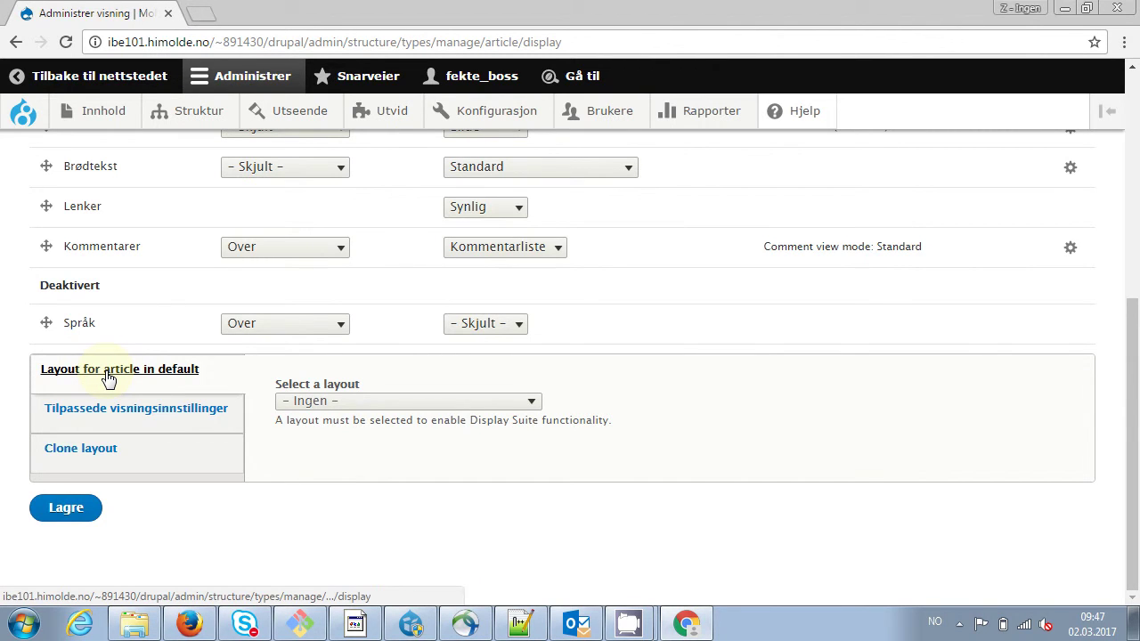
click(199, 407)
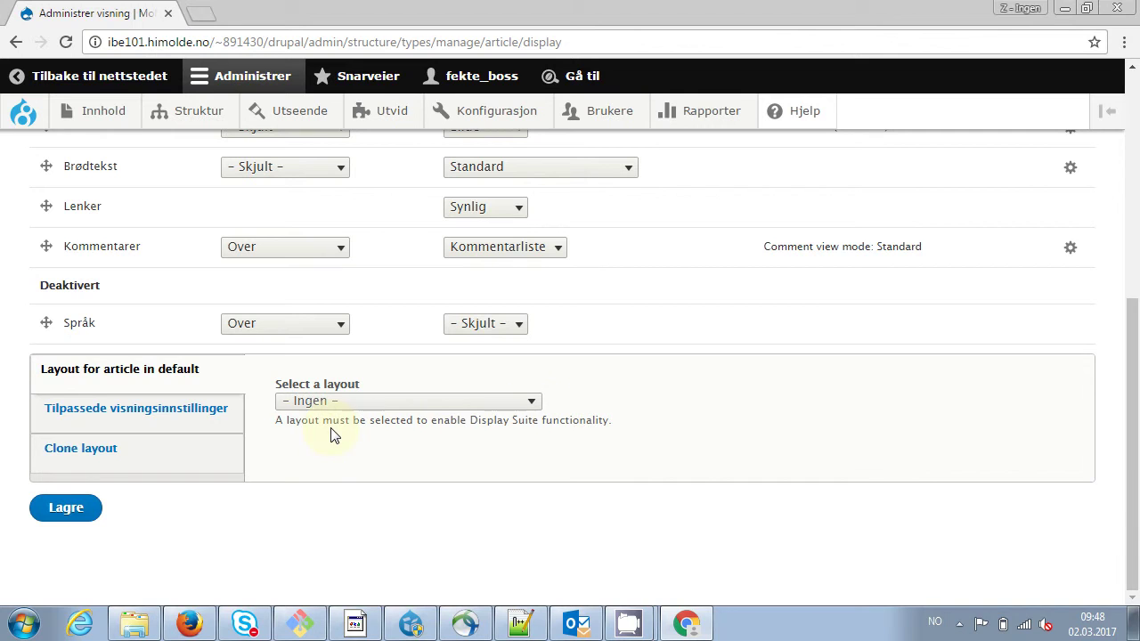
click(531, 403)
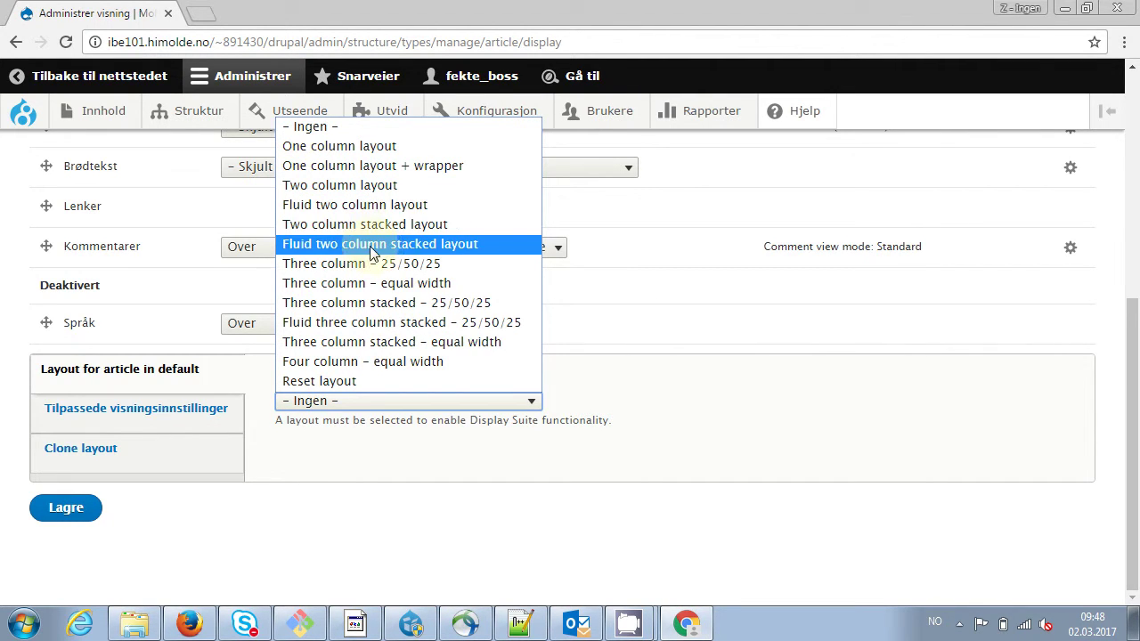
click(400, 225)
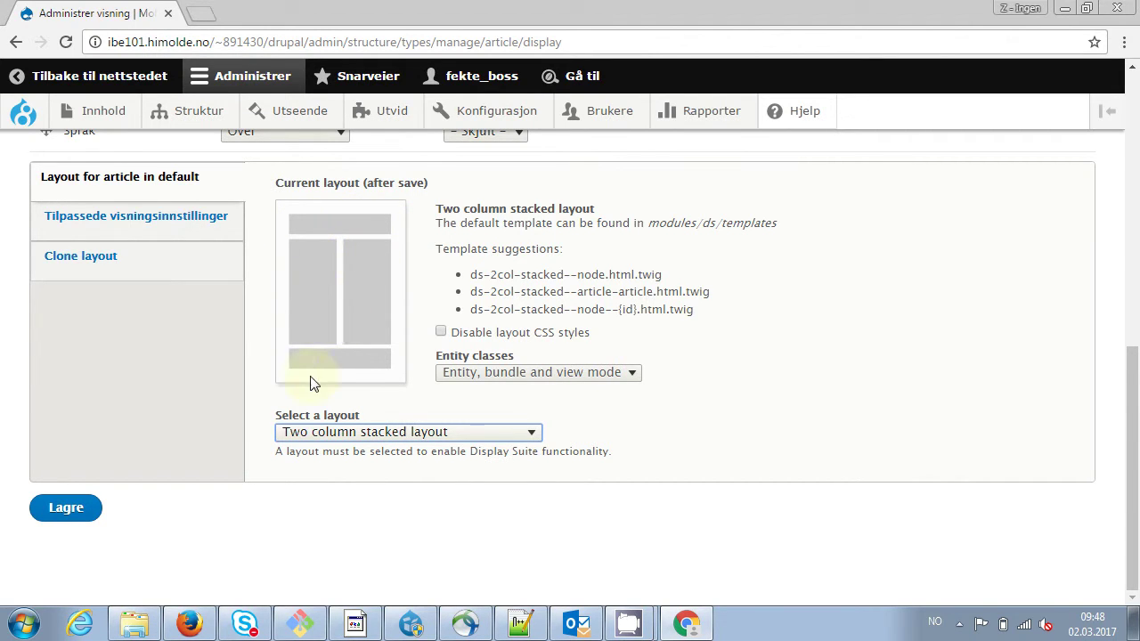
click(533, 433)
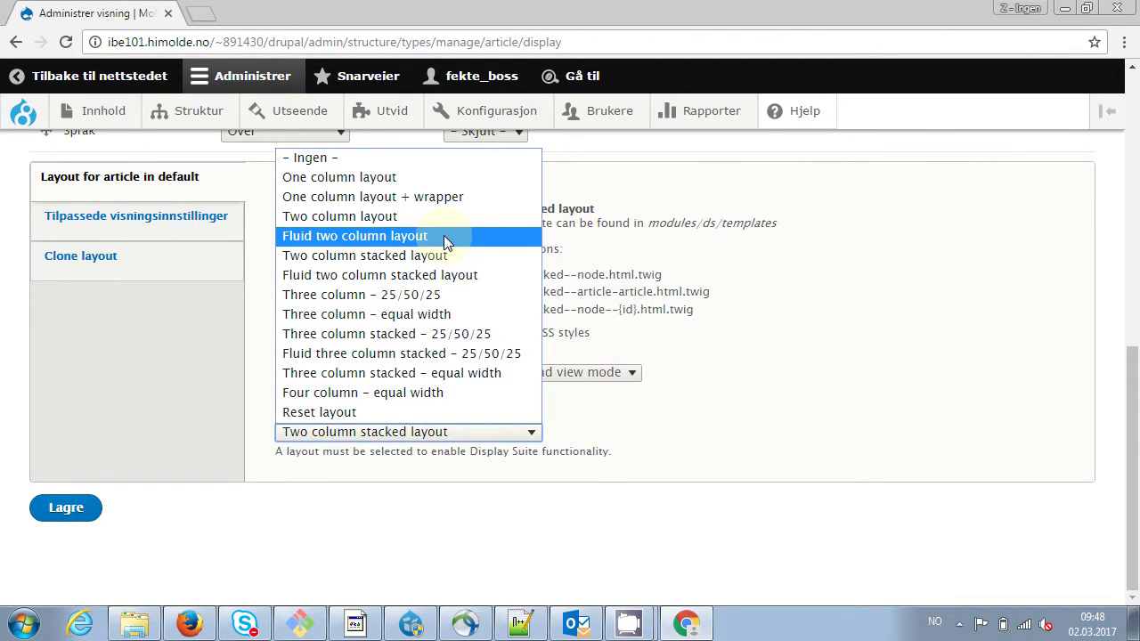
click(828, 445)
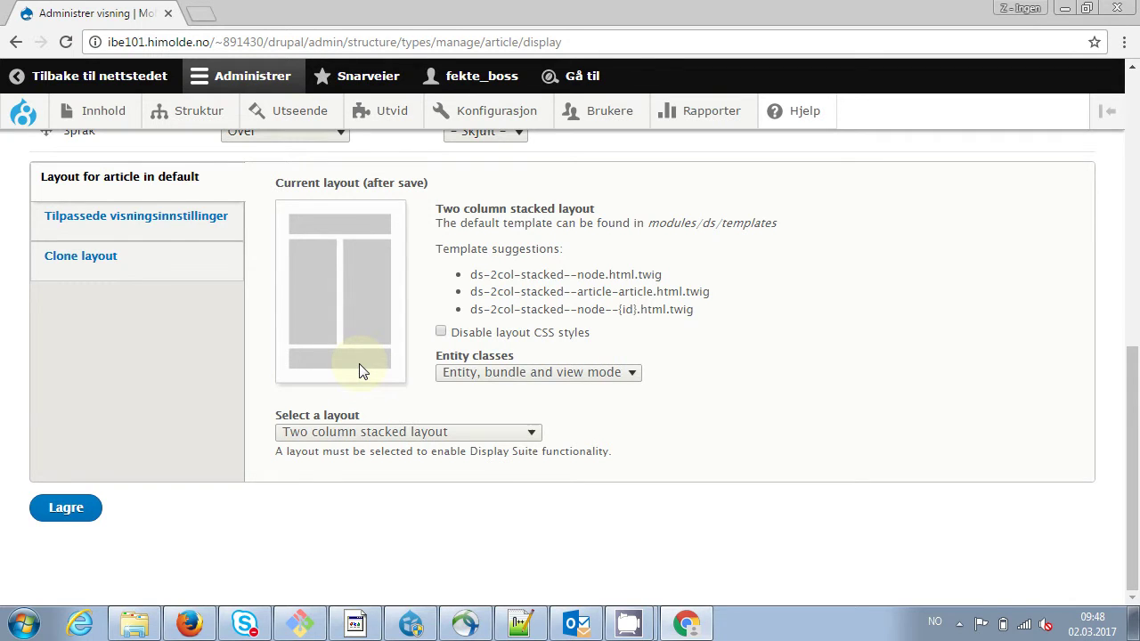
click(67, 513)
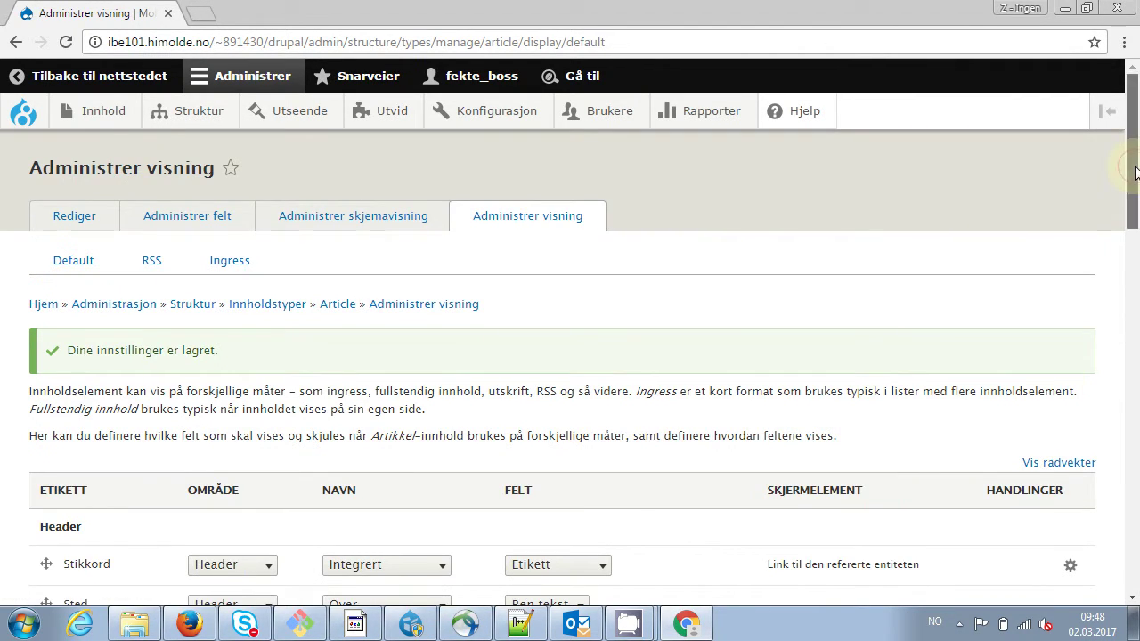
Place Stikkord in the Right region and move Sted below Kommentarer
drag(1135, 171, 1133, 249)
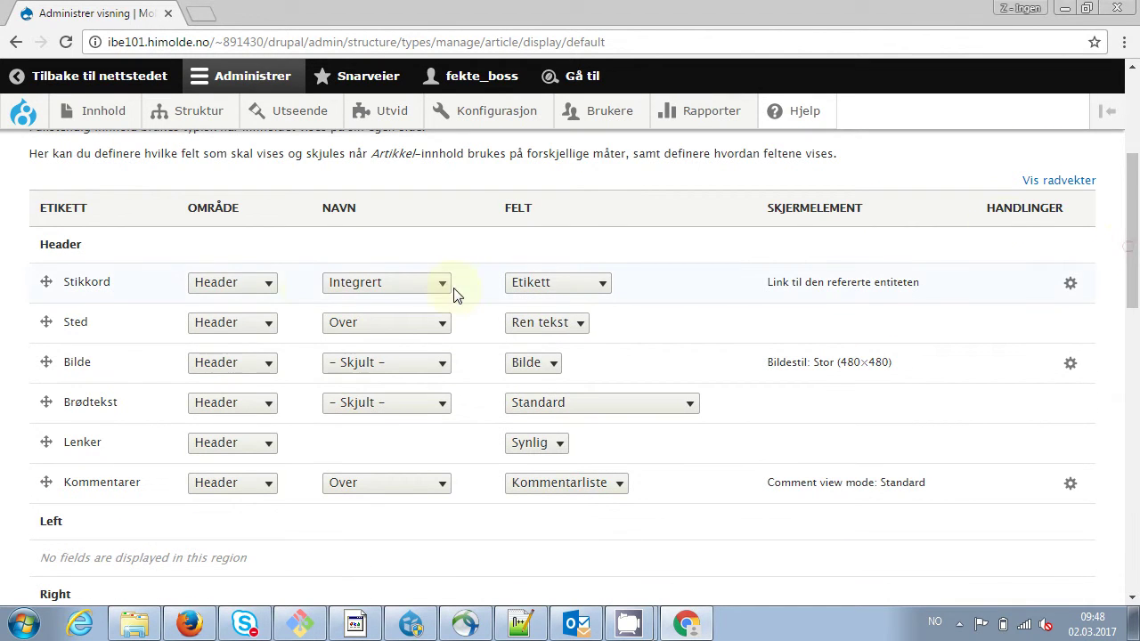
click(266, 283)
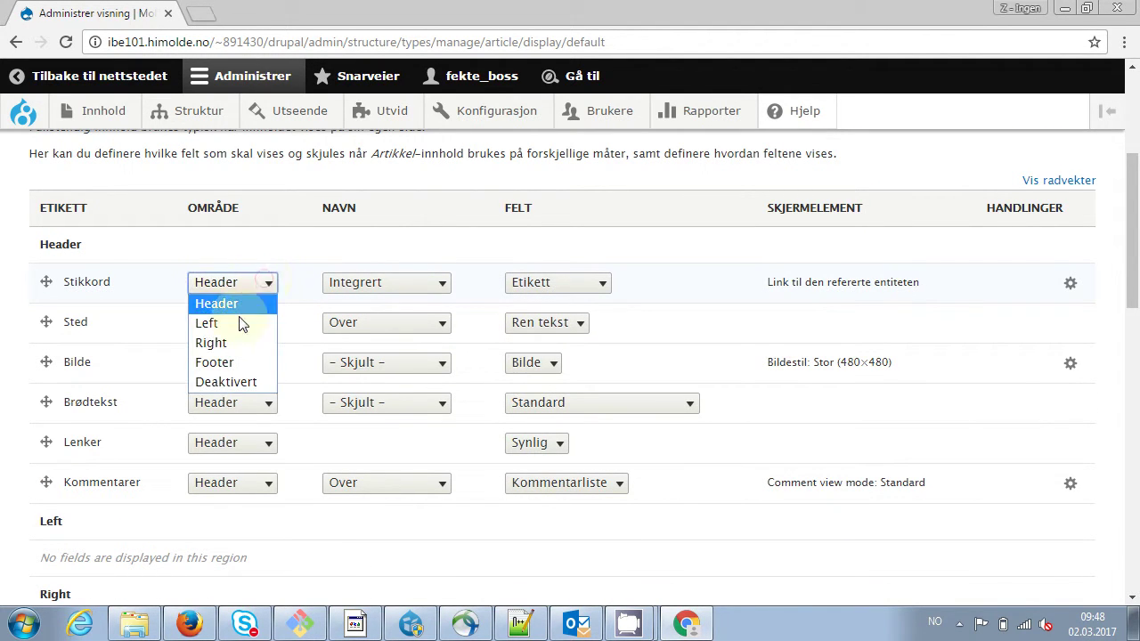
click(229, 343)
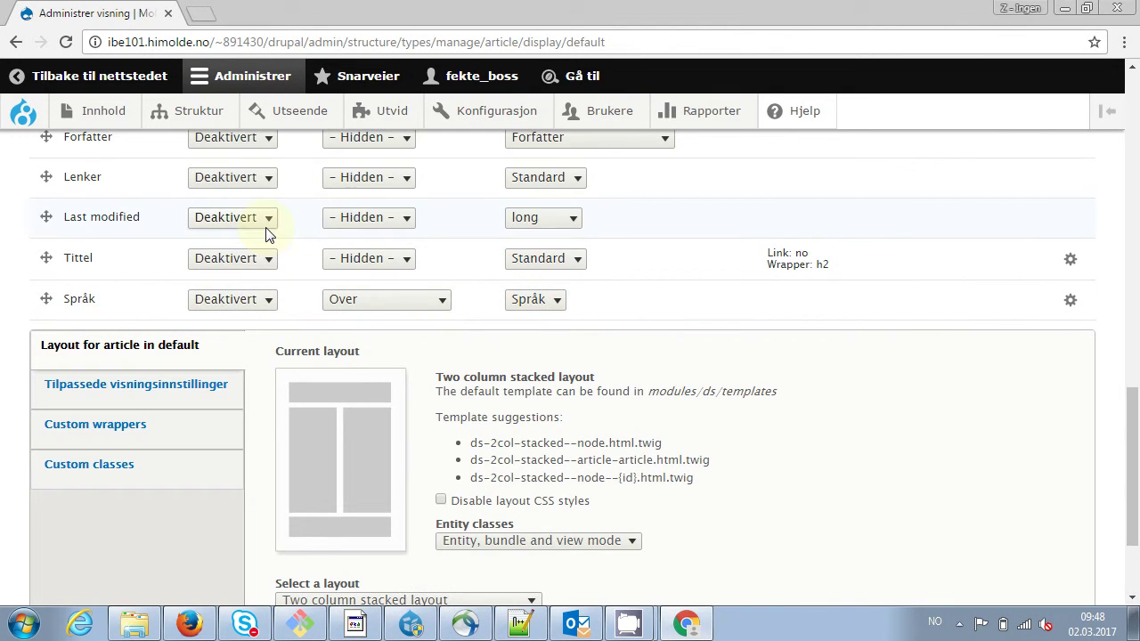
drag(1131, 441, 1136, 216)
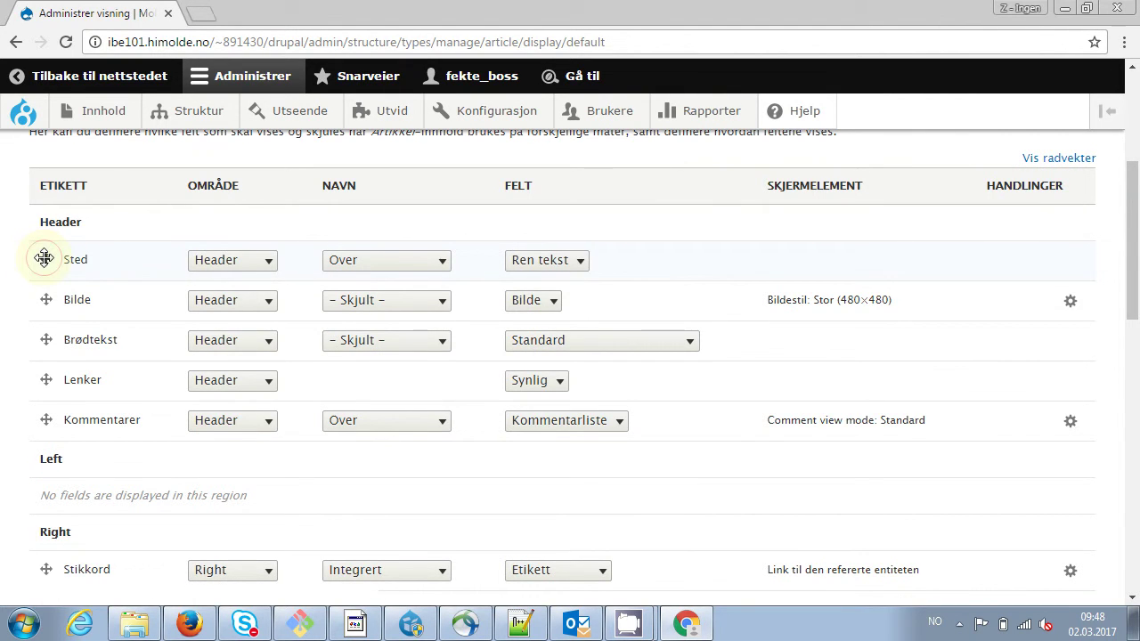
drag(44, 258, 46, 518)
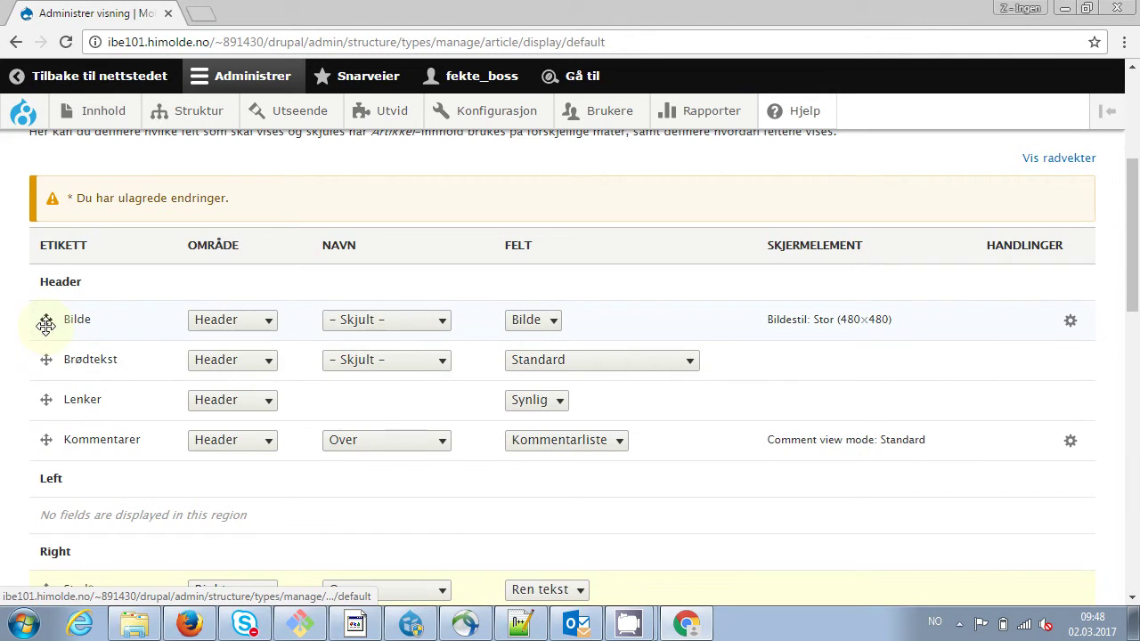
Put Bilde in the Left region and Brødtekst in the Footer region
click(261, 322)
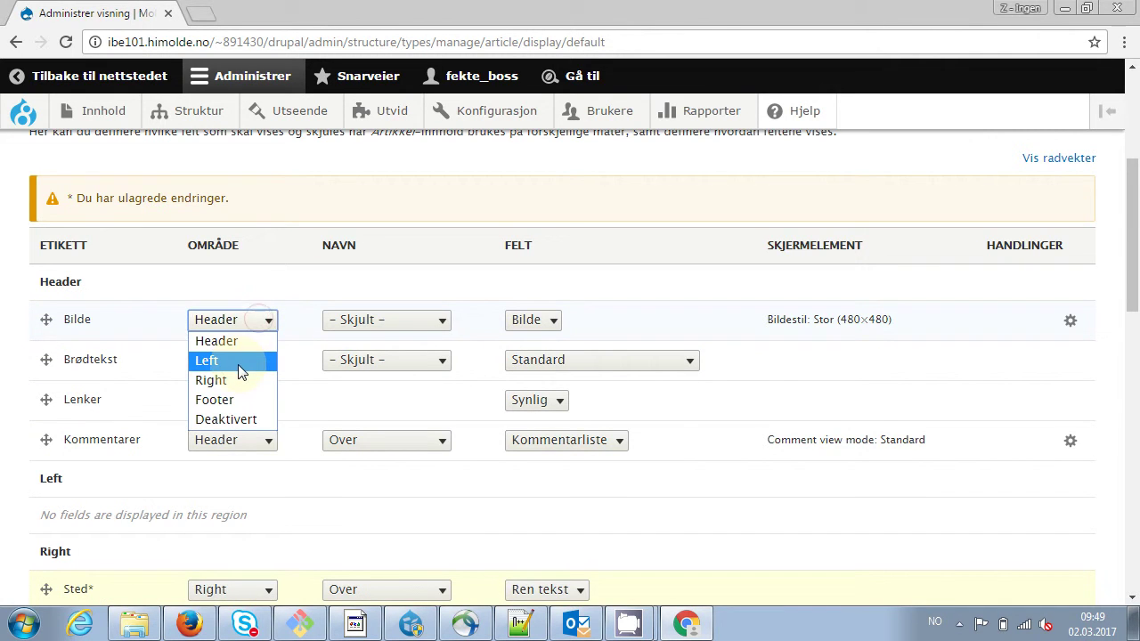
click(242, 361)
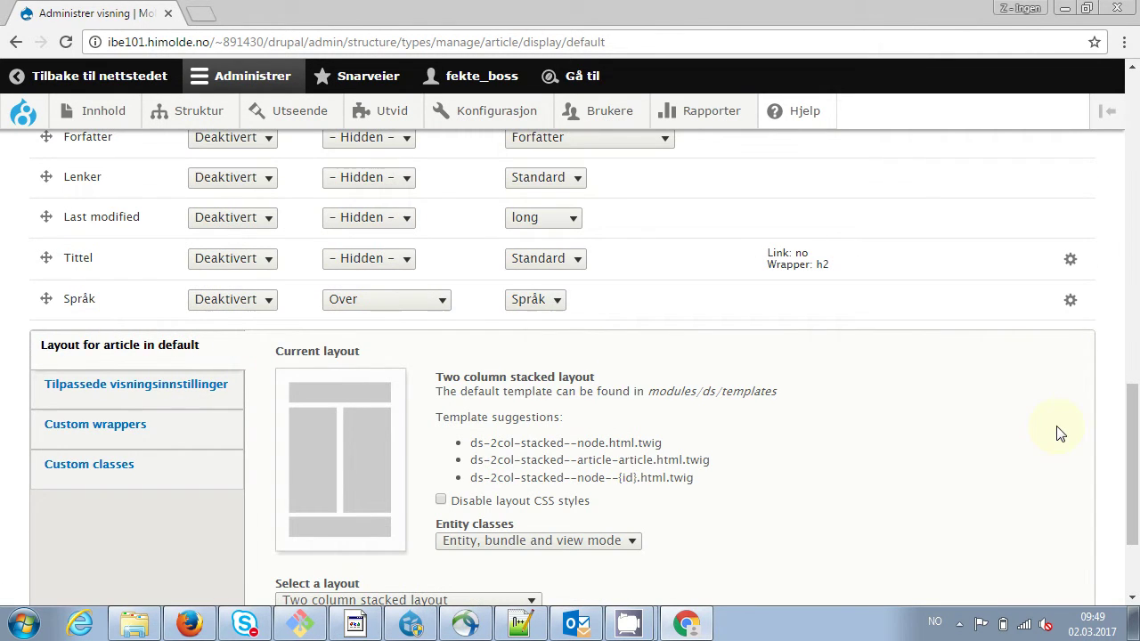
drag(1132, 438, 1131, 203)
click(268, 322)
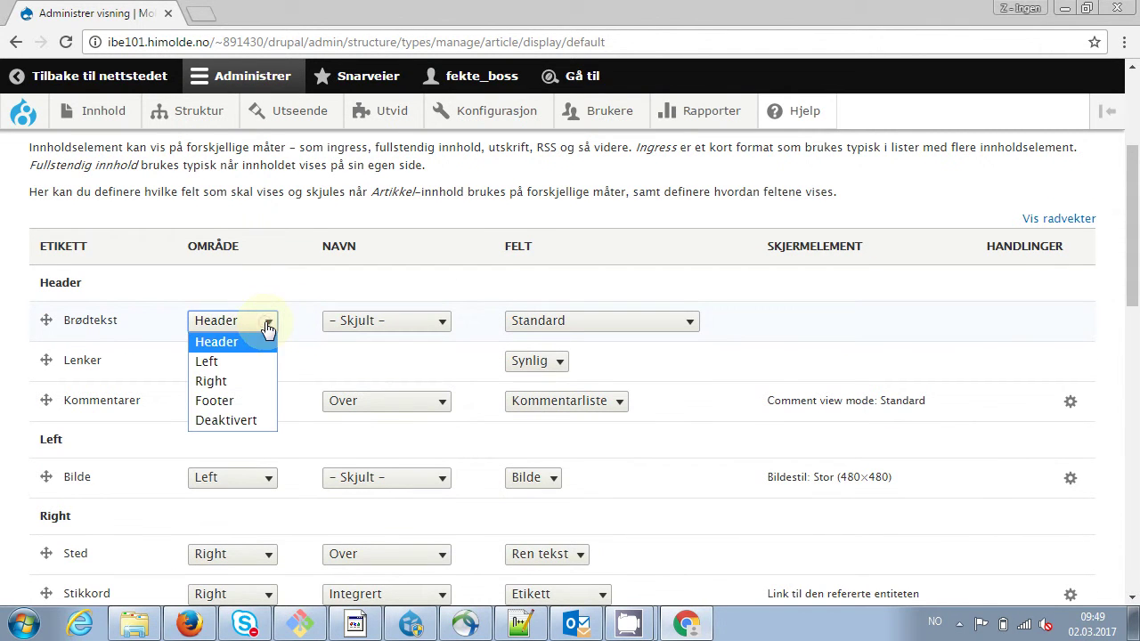
click(230, 407)
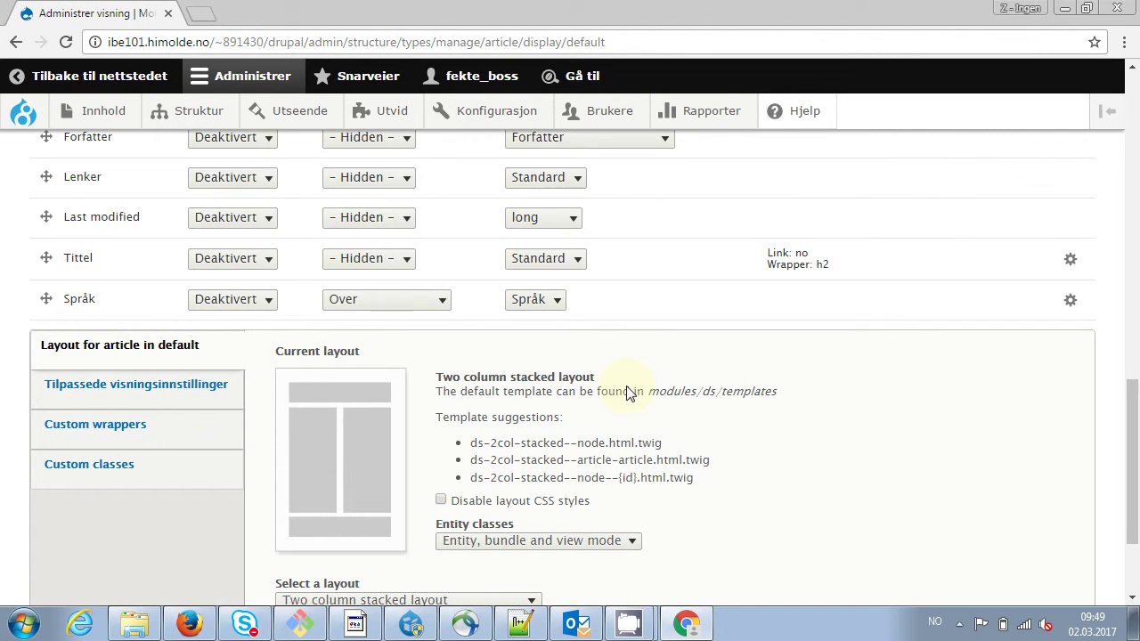
Disable the Lenker field and move Kommentarer to the Footer region
drag(1138, 470, 1138, 229)
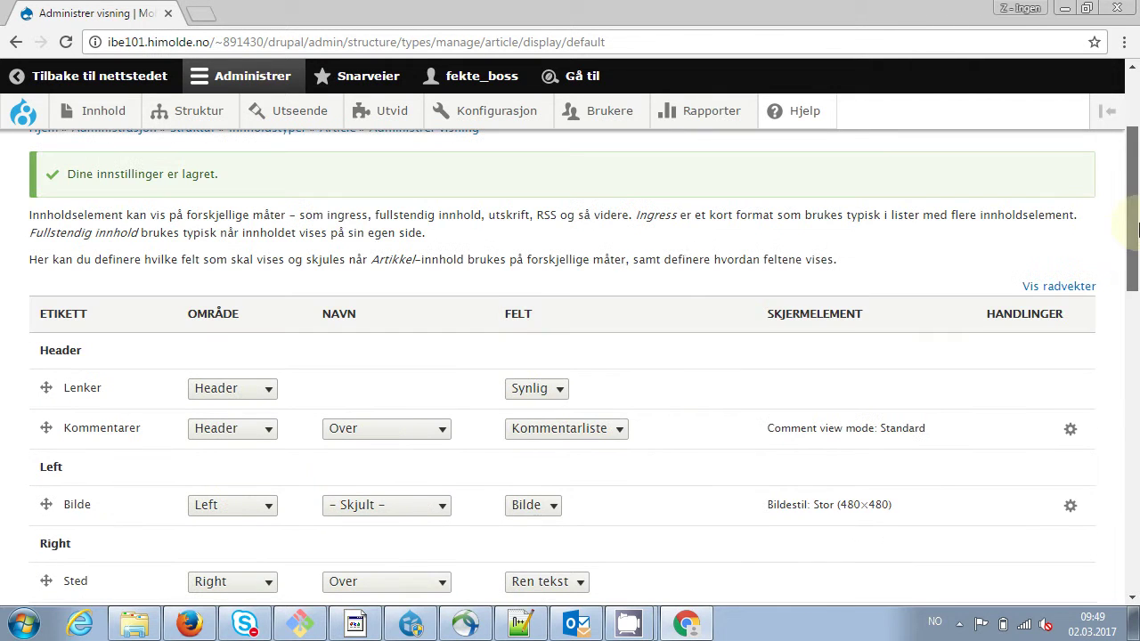
click(267, 389)
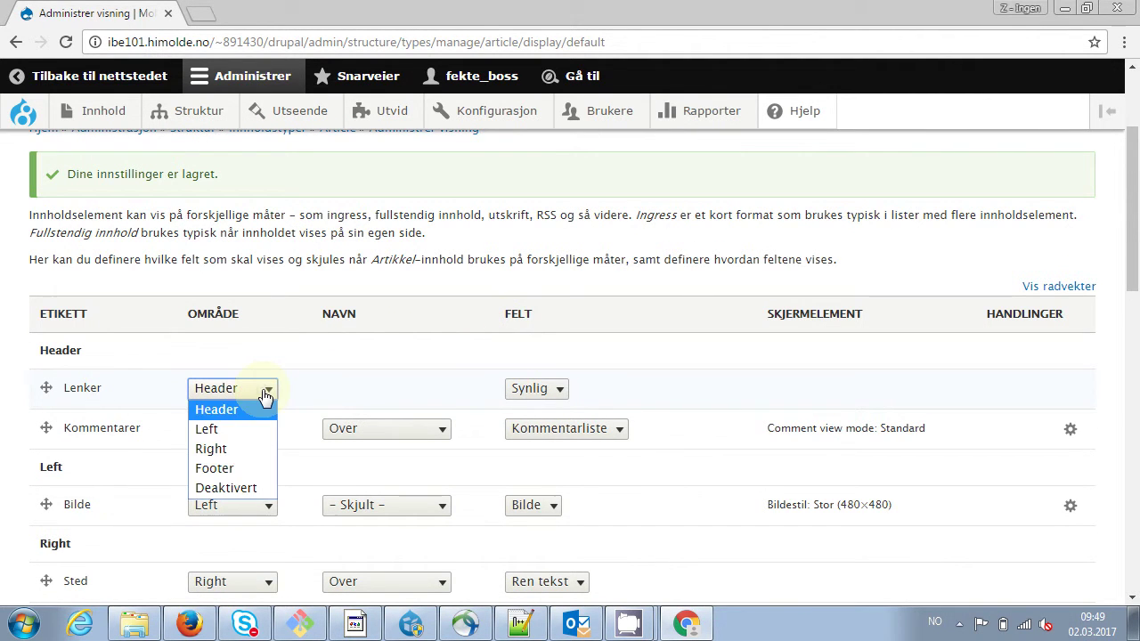
click(227, 488)
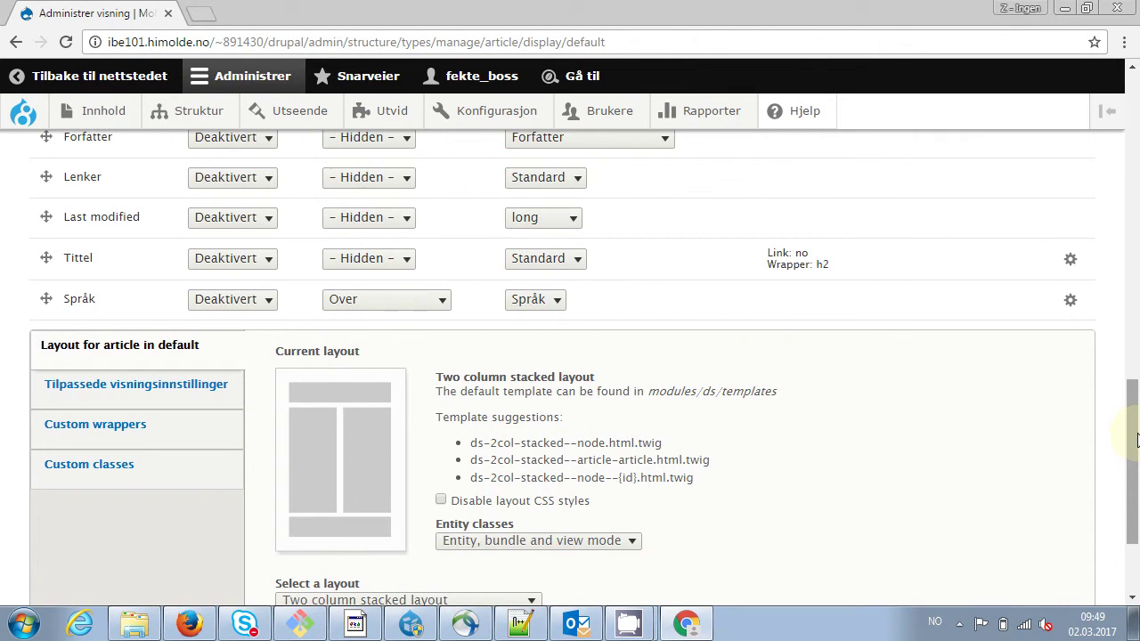
drag(1131, 444, 1139, 233)
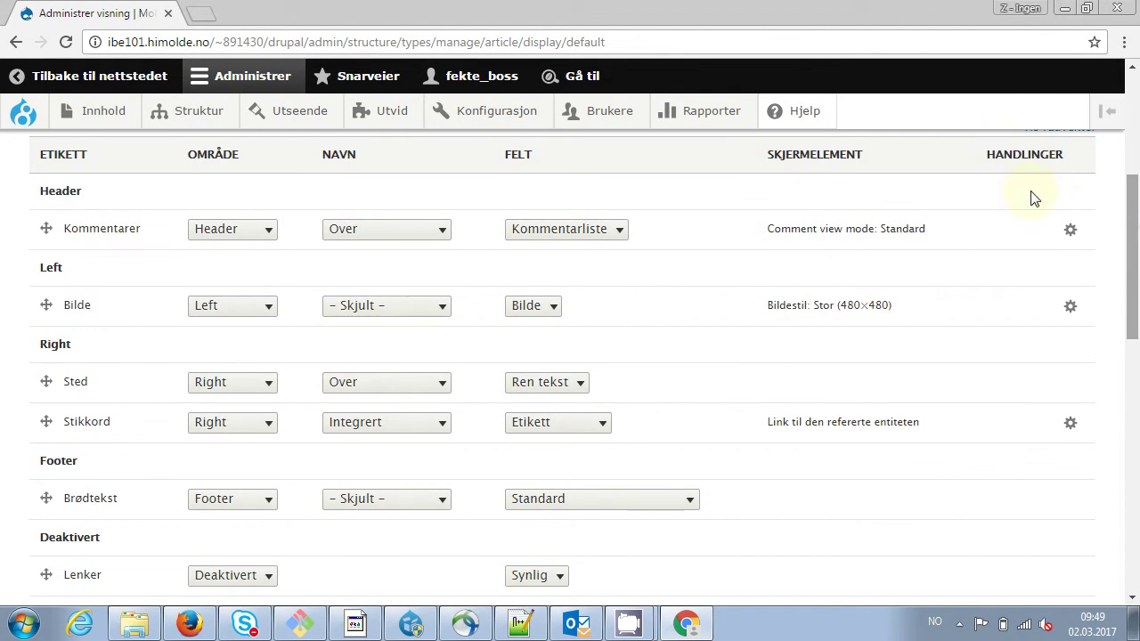
click(269, 234)
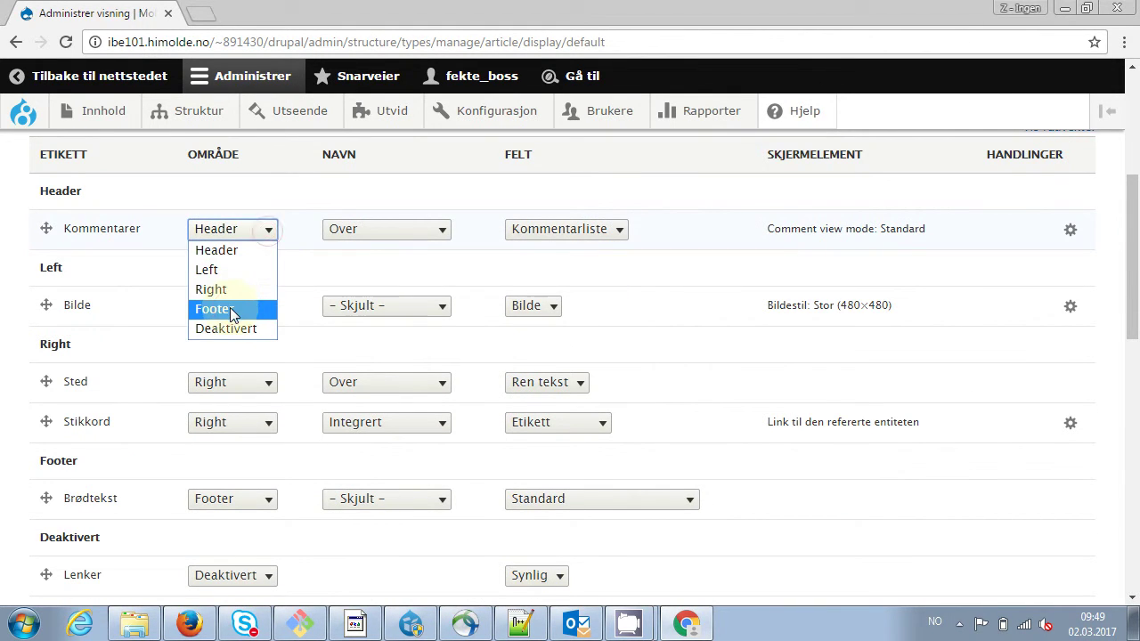
click(214, 309)
scroll(228, 312, down, 5)
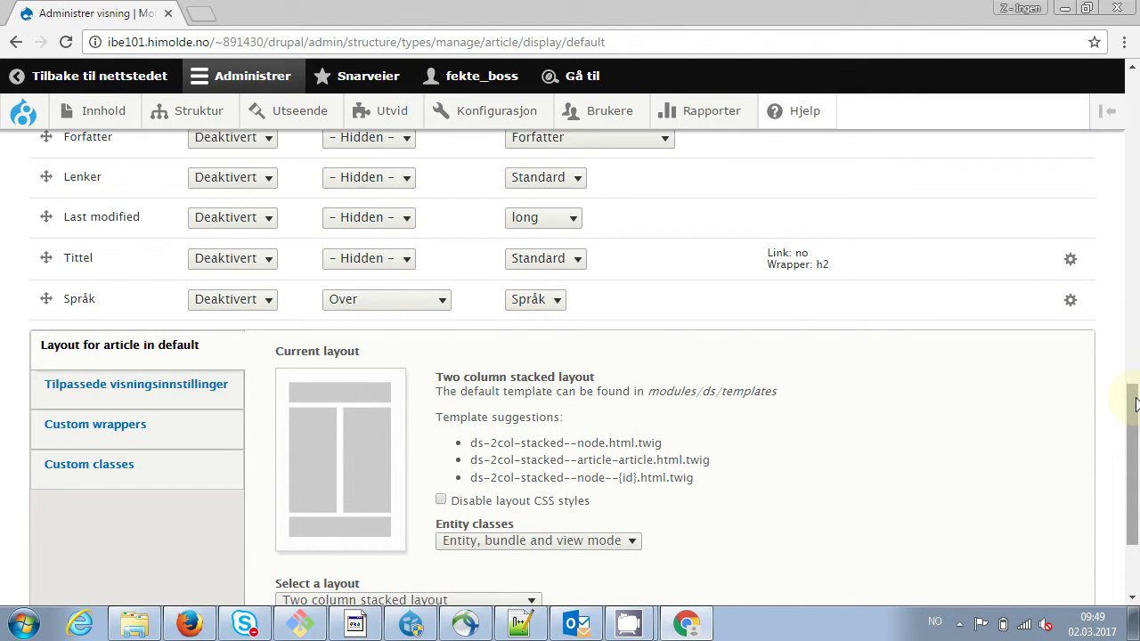
drag(1135, 414, 1137, 334)
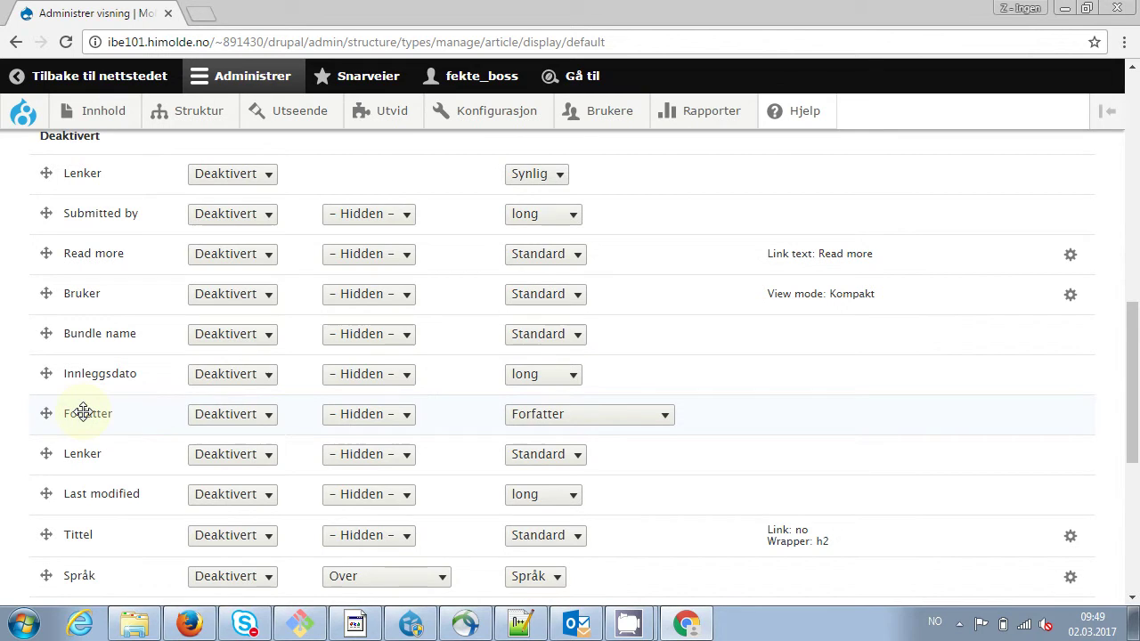
Put Forfatter in the Right region at the top, above Sted and Stikkord
click(267, 418)
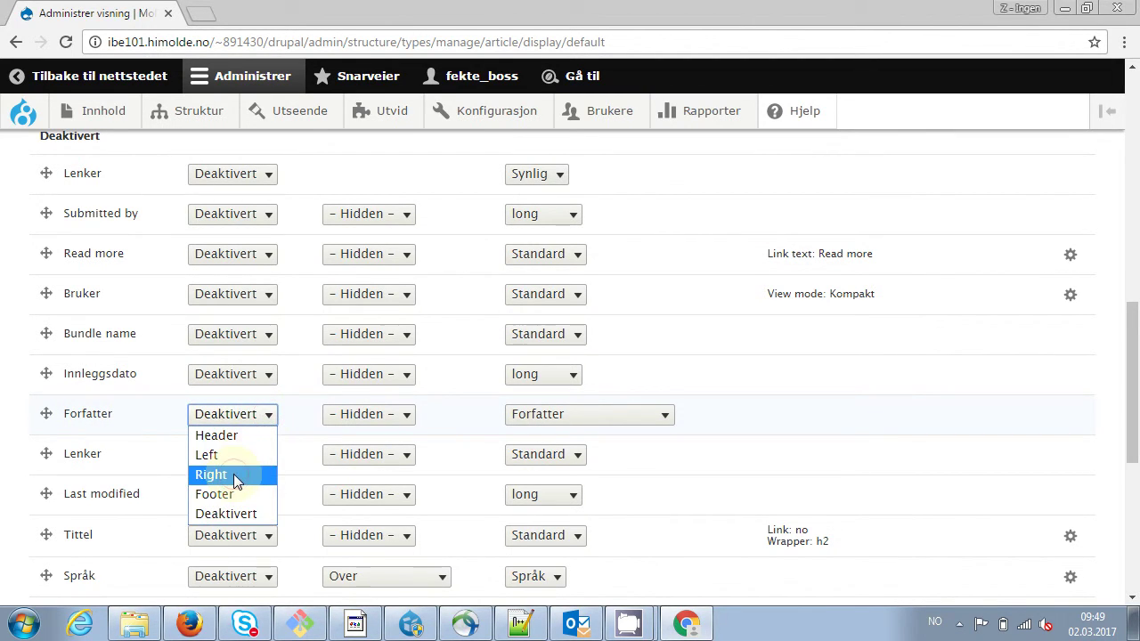
click(237, 475)
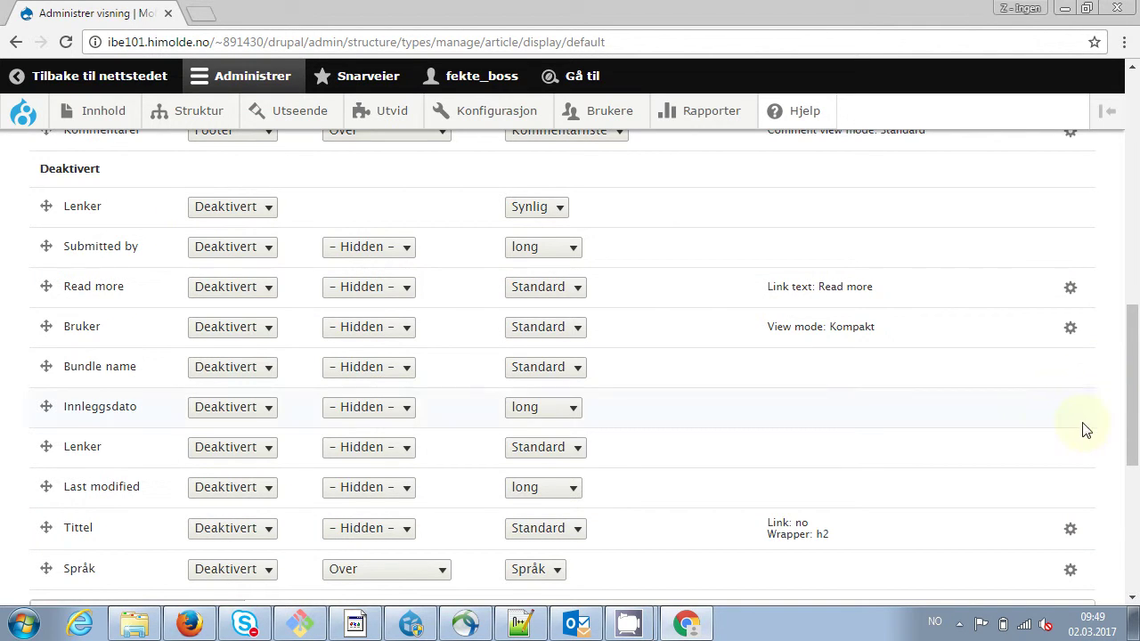
drag(1136, 425, 1136, 291)
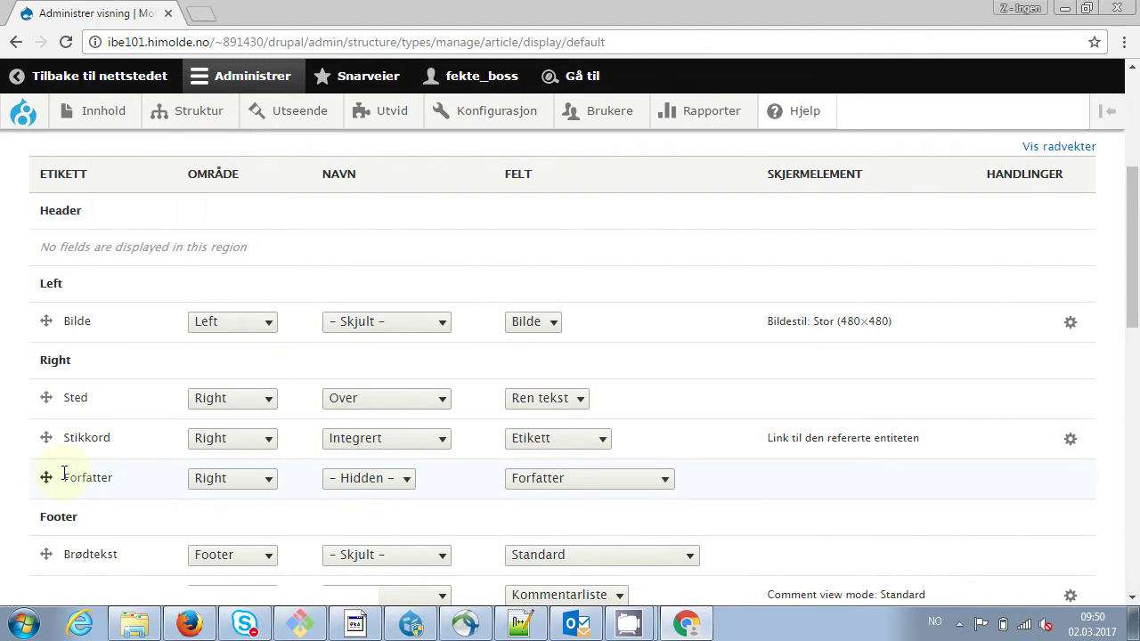
mouse_move(46, 478)
mouse_down()
mouse_move(39, 411)
mouse_move(48, 469)
mouse_up()
right_click(39, 412)
drag(48, 532, 51, 460)
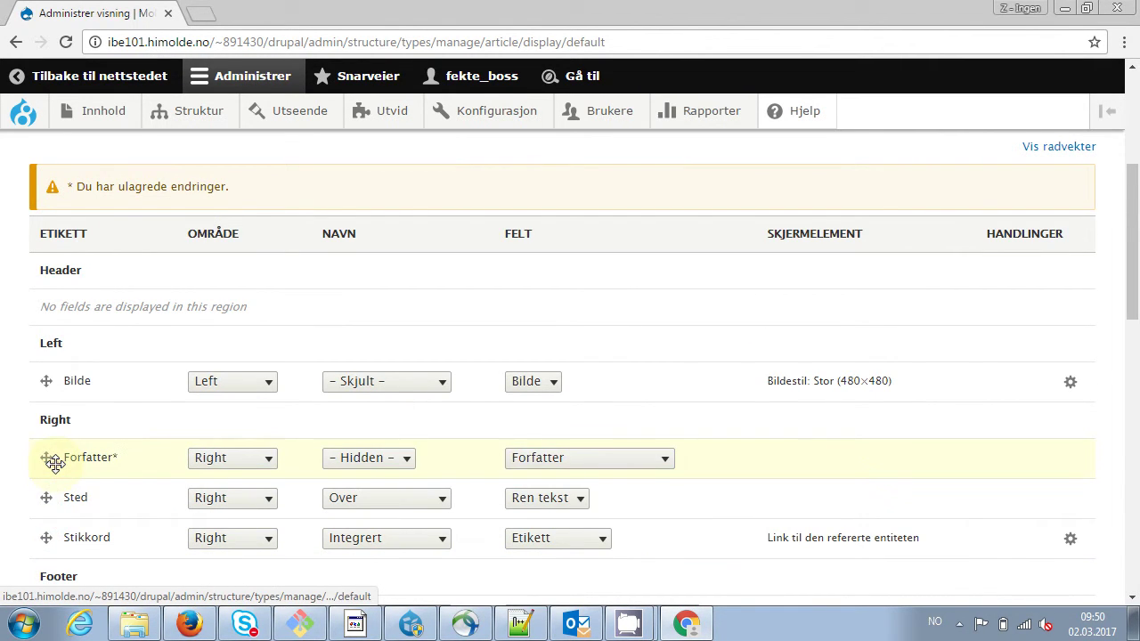
Set Sted's label to inline (Integrert) and save the article display settings
click(434, 502)
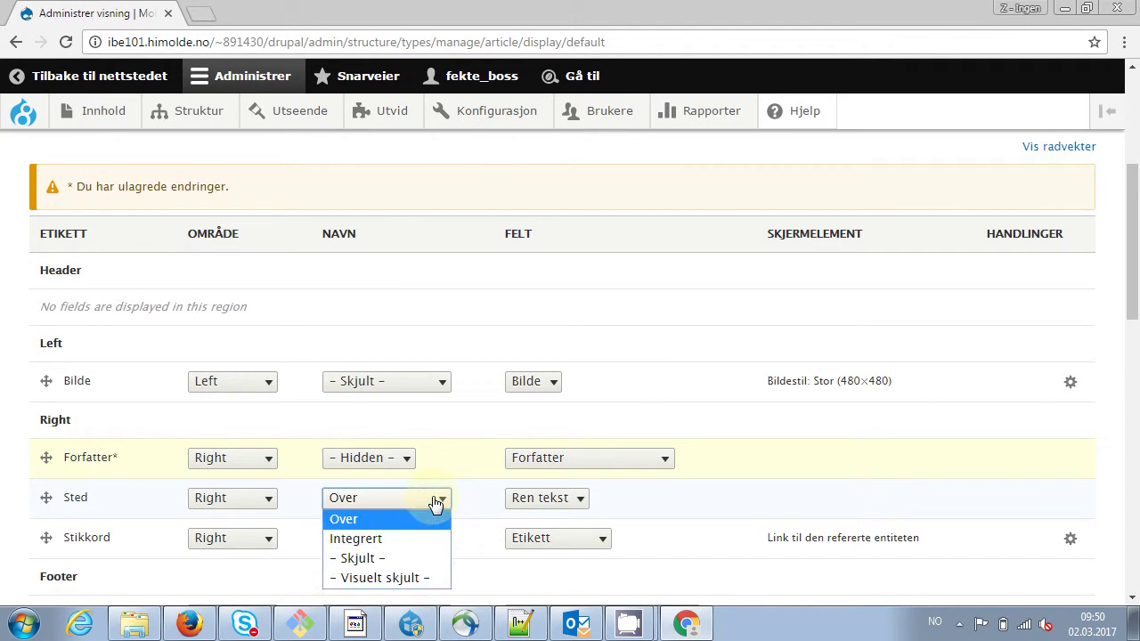
click(380, 539)
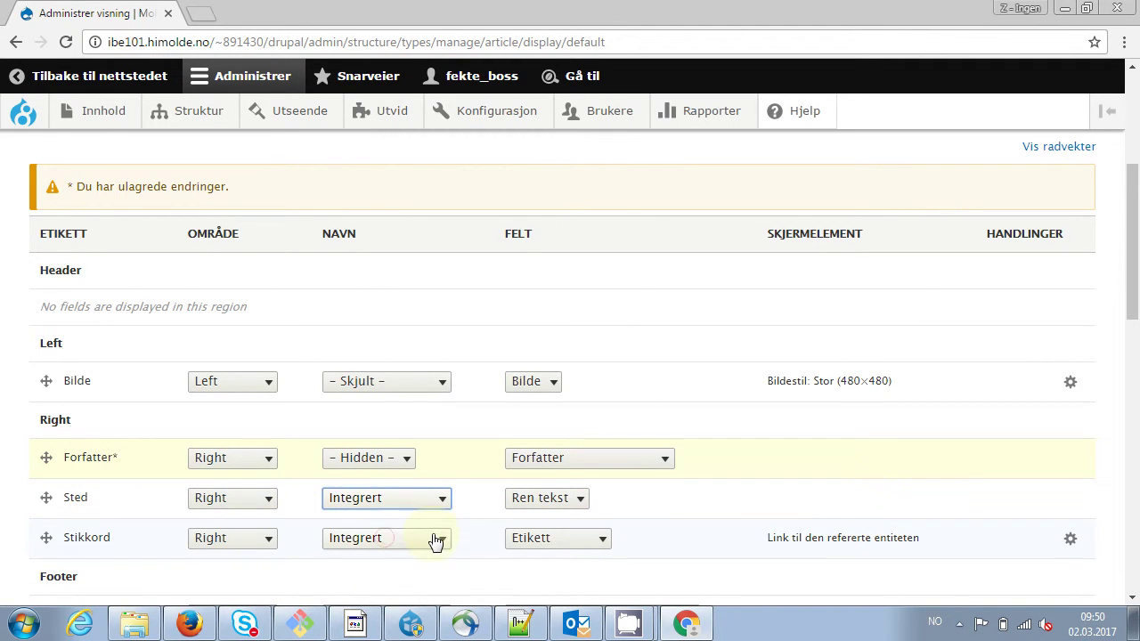
drag(1131, 275, 1127, 588)
click(63, 524)
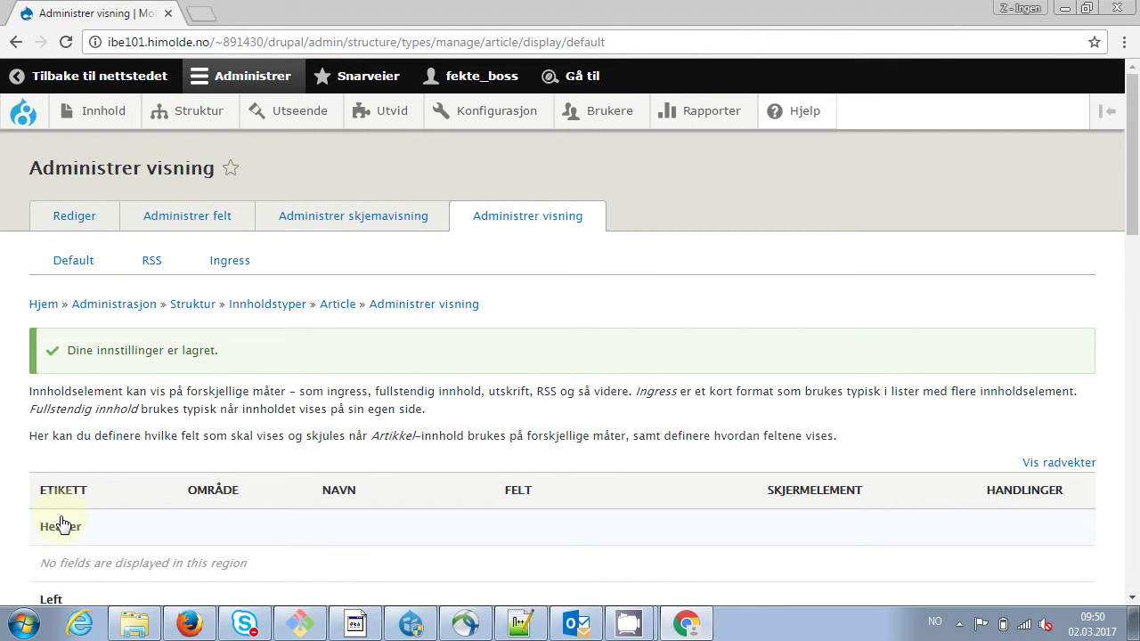
right_click(16, 46)
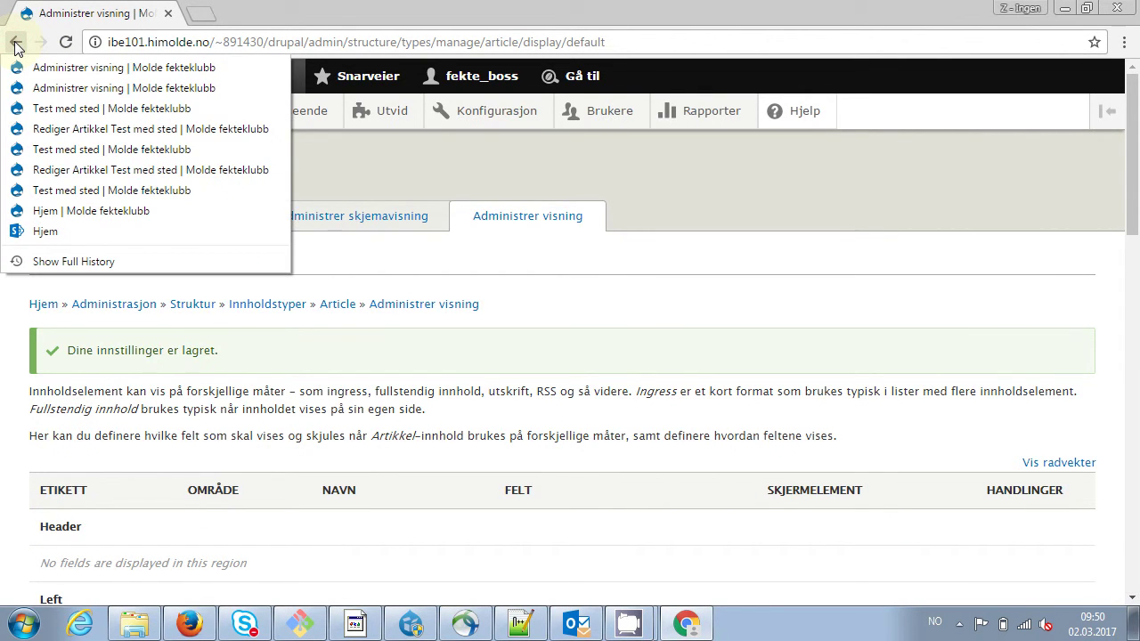
Reopen the Test med sted article, reload it, and review its new two-column layout
click(47, 108)
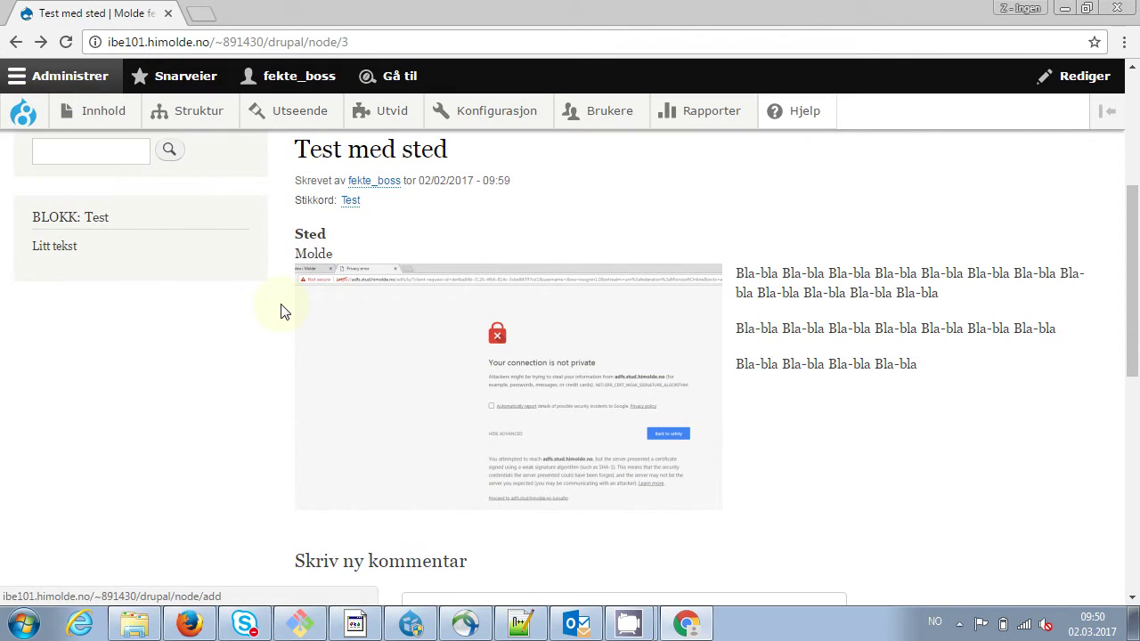
key(F5)
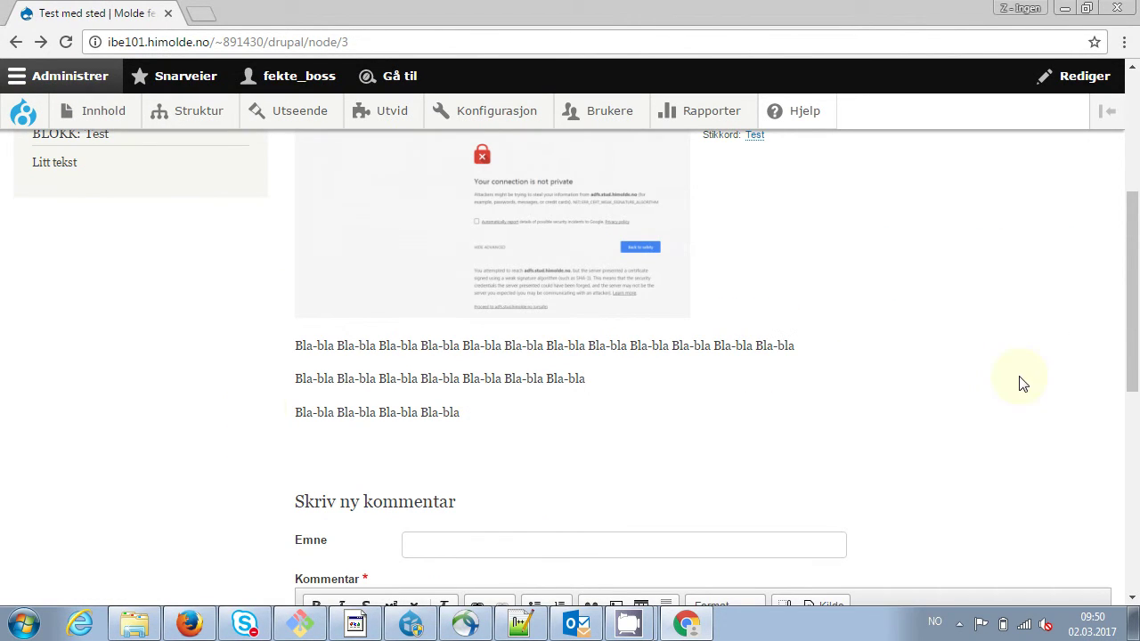
drag(1131, 381, 1132, 287)
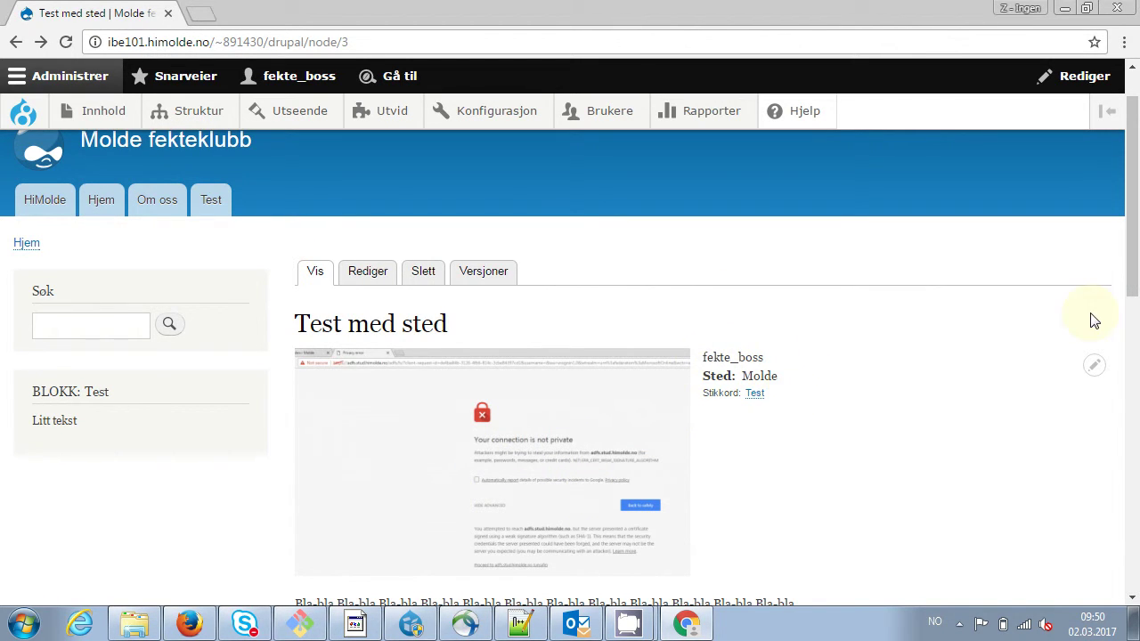
drag(1132, 222, 1131, 294)
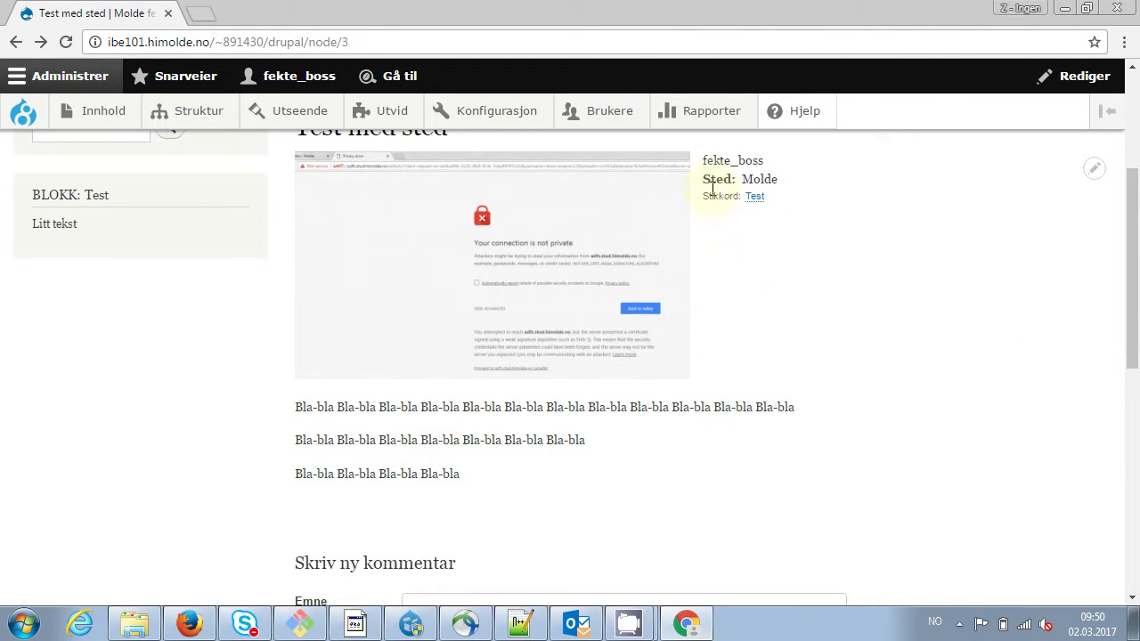
scroll(1137, 269, up, 2)
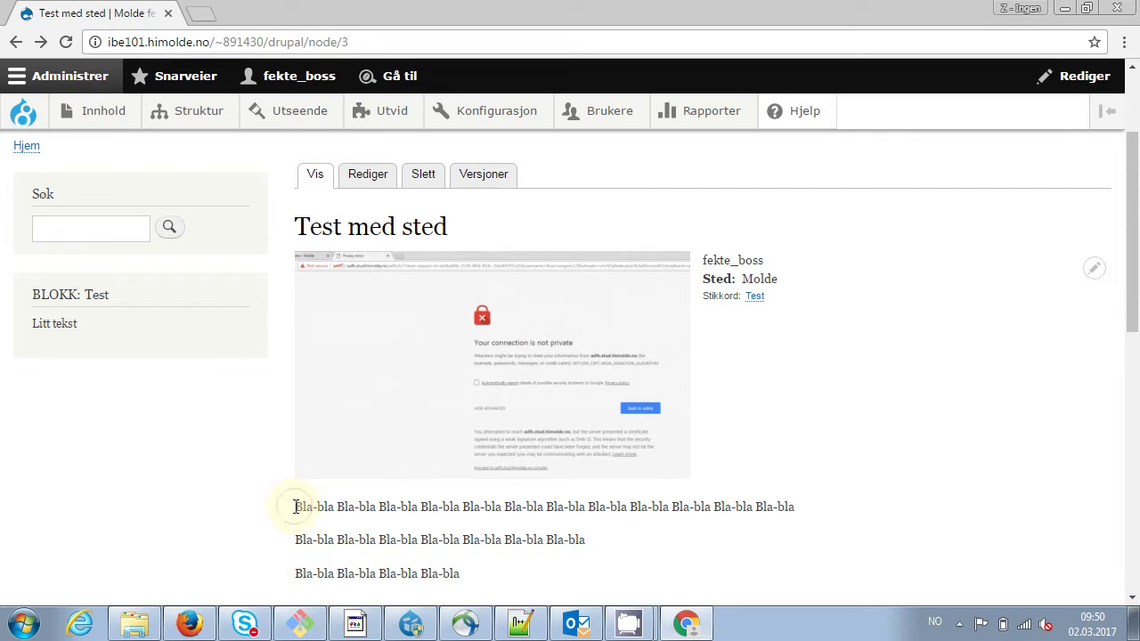
drag(296, 506, 466, 571)
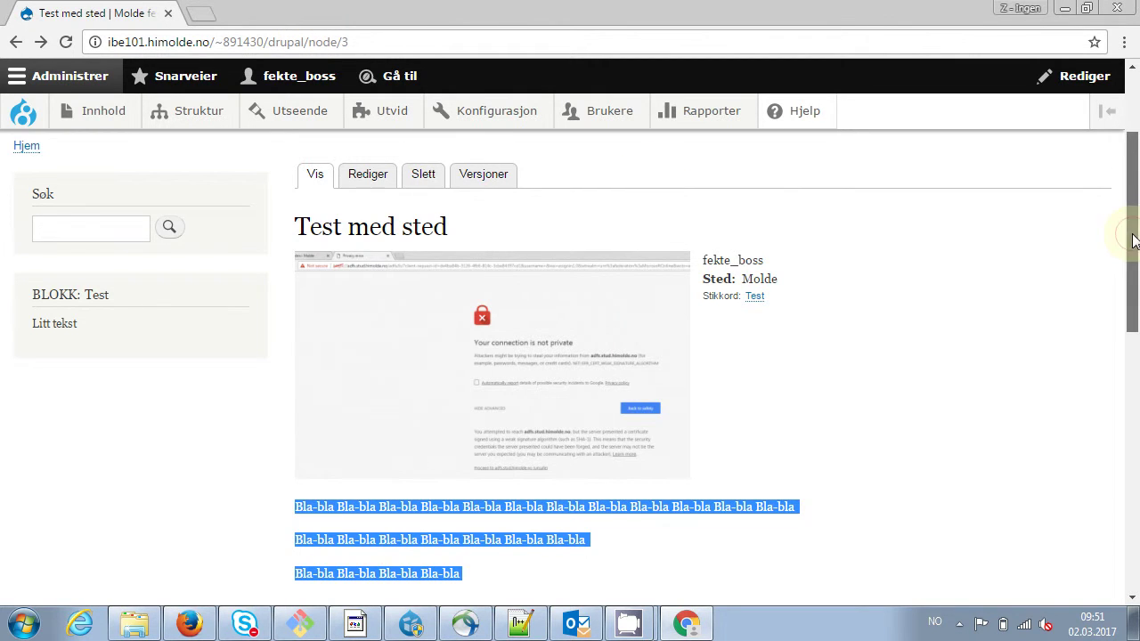
drag(1133, 222, 1136, 165)
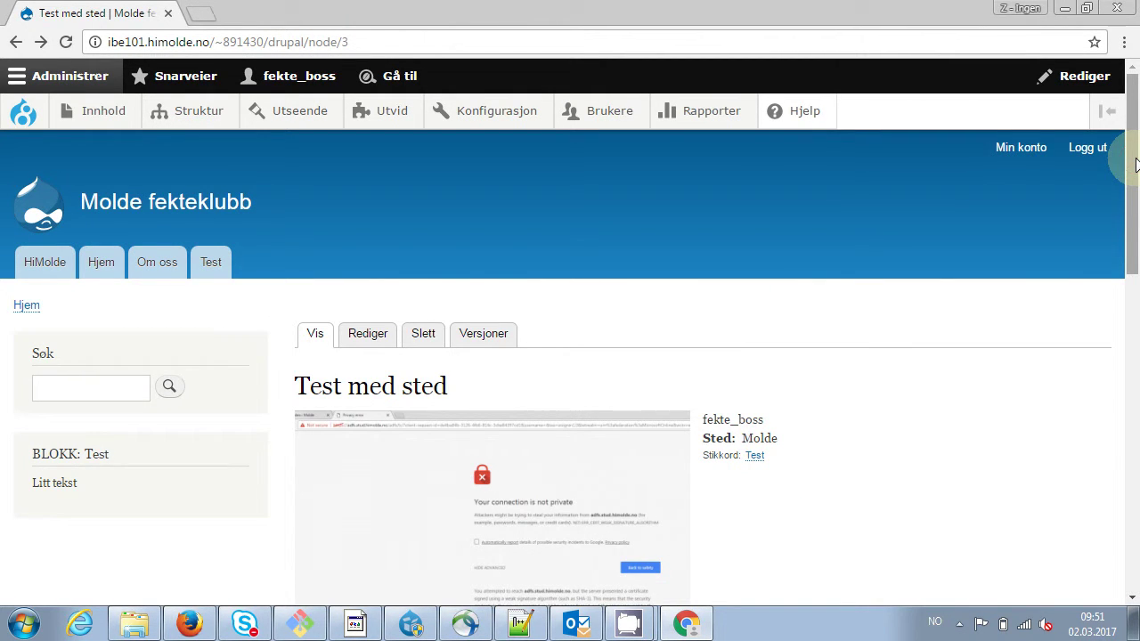
Start a new content type named Kamper with the title label Tittel
mouse_move(193, 120)
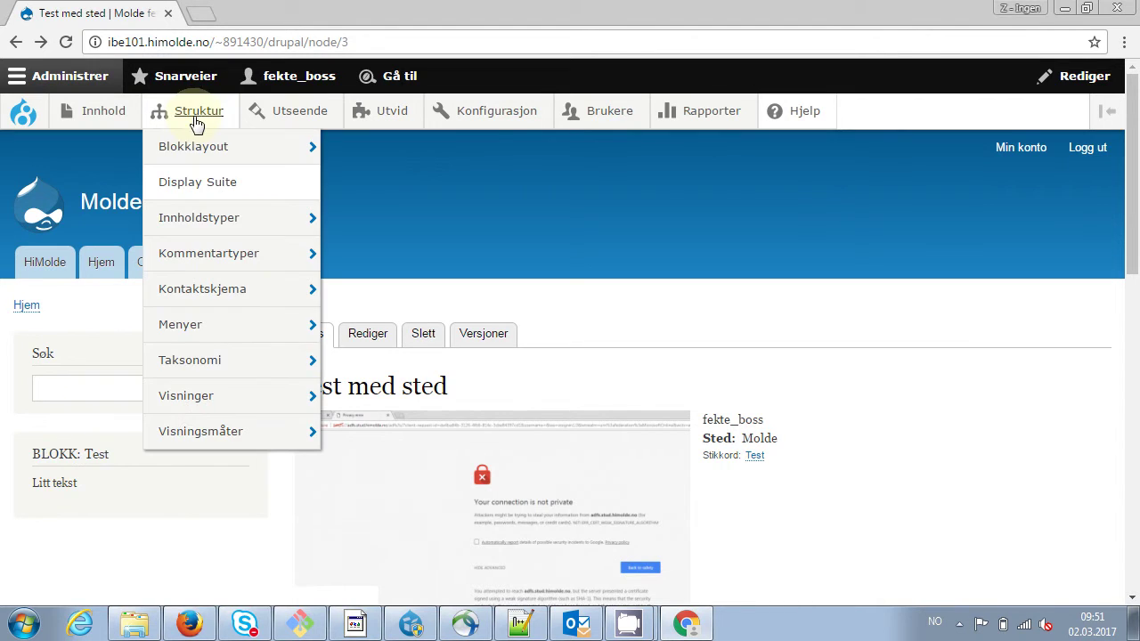
mouse_move(210, 209)
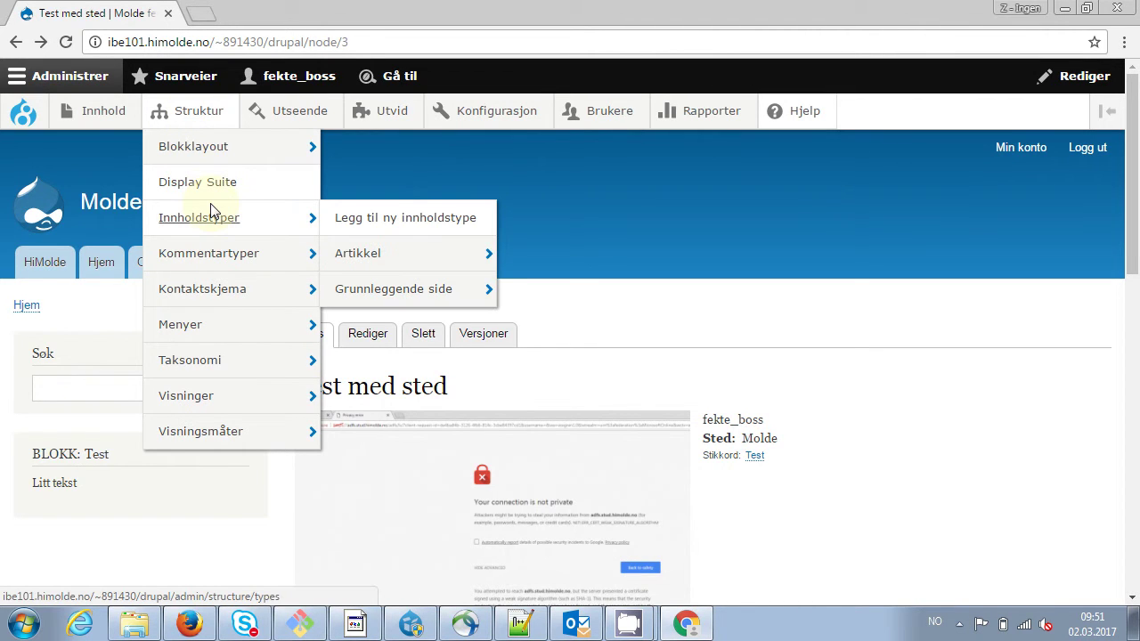
click(397, 223)
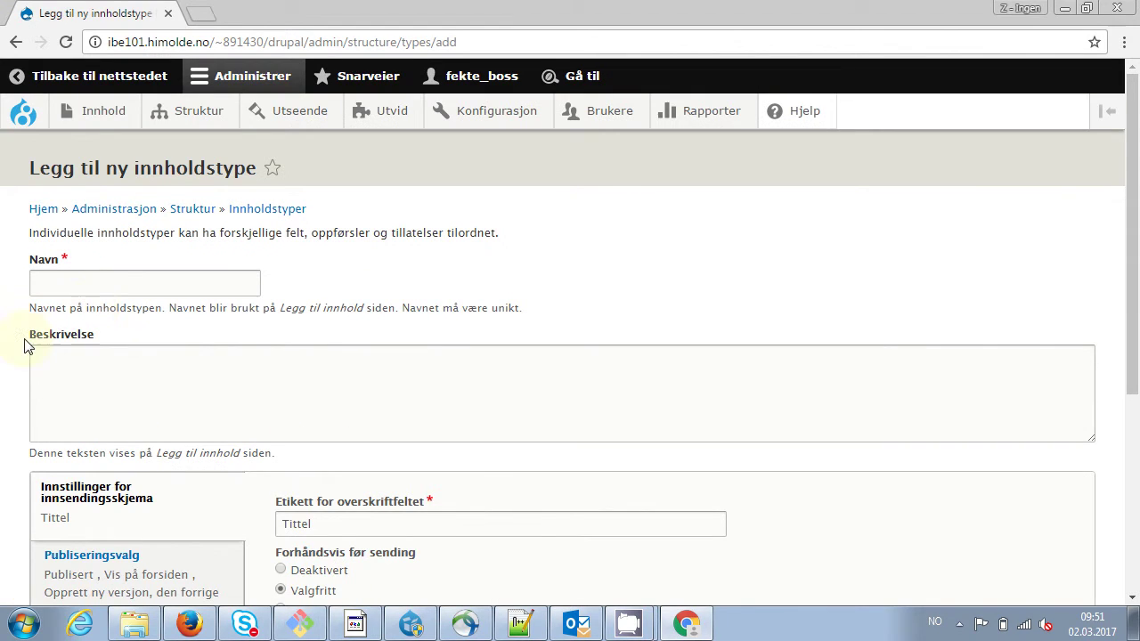
click(111, 286)
text(Kamper)
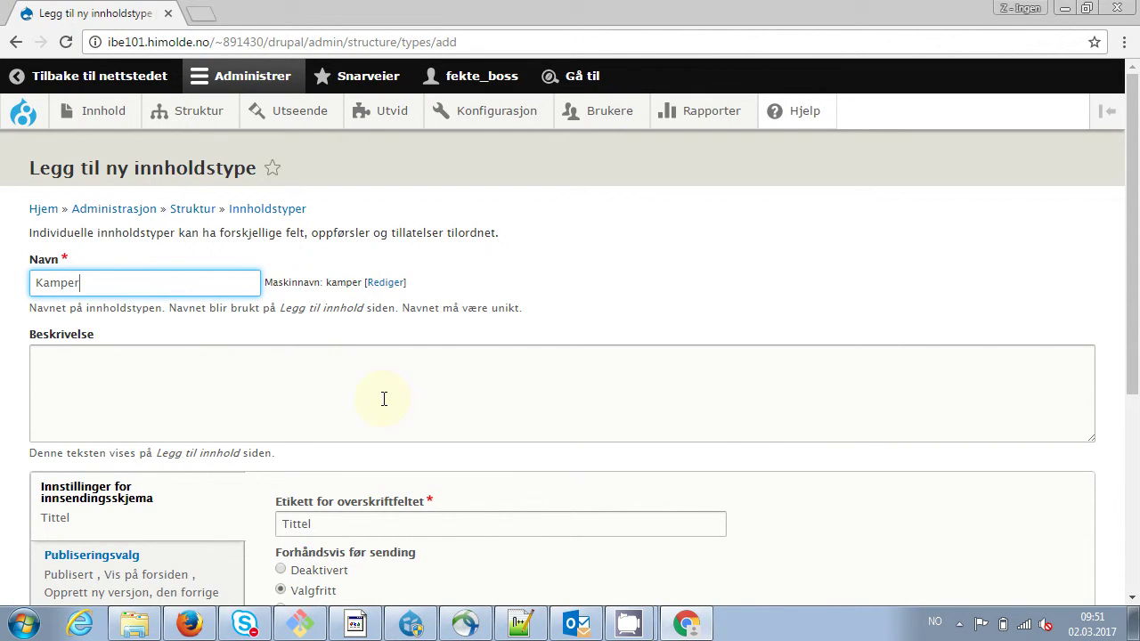
drag(1135, 300, 1134, 386)
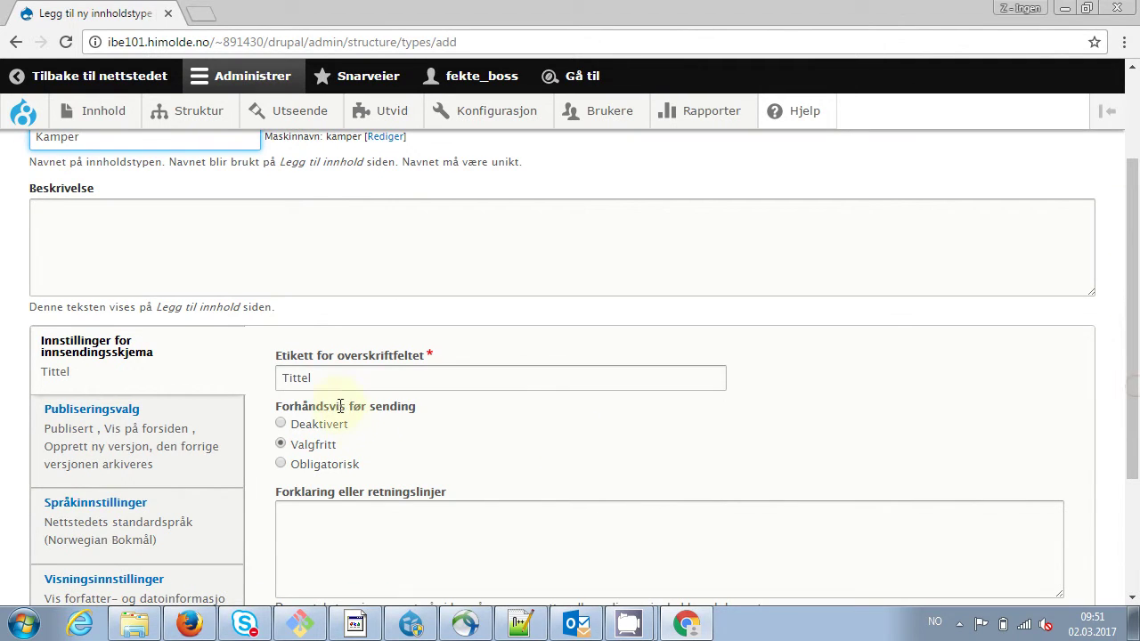
click(332, 381)
key(BackSpace)
key(BackSpace)
key(BackSpace)
key(BackSpace)
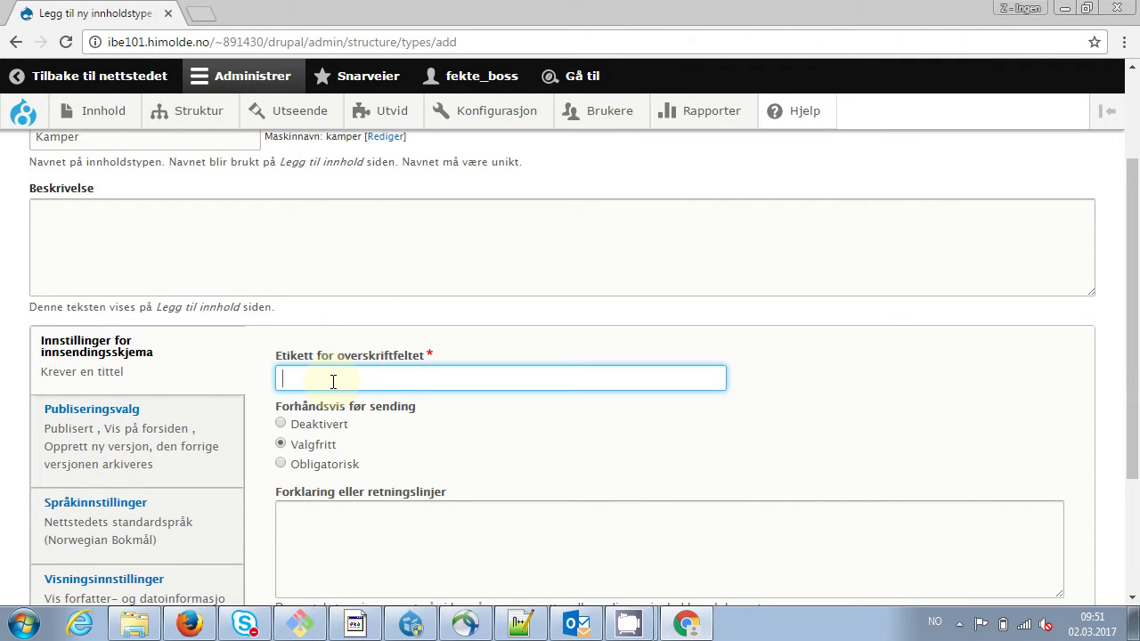
text(Tittel)
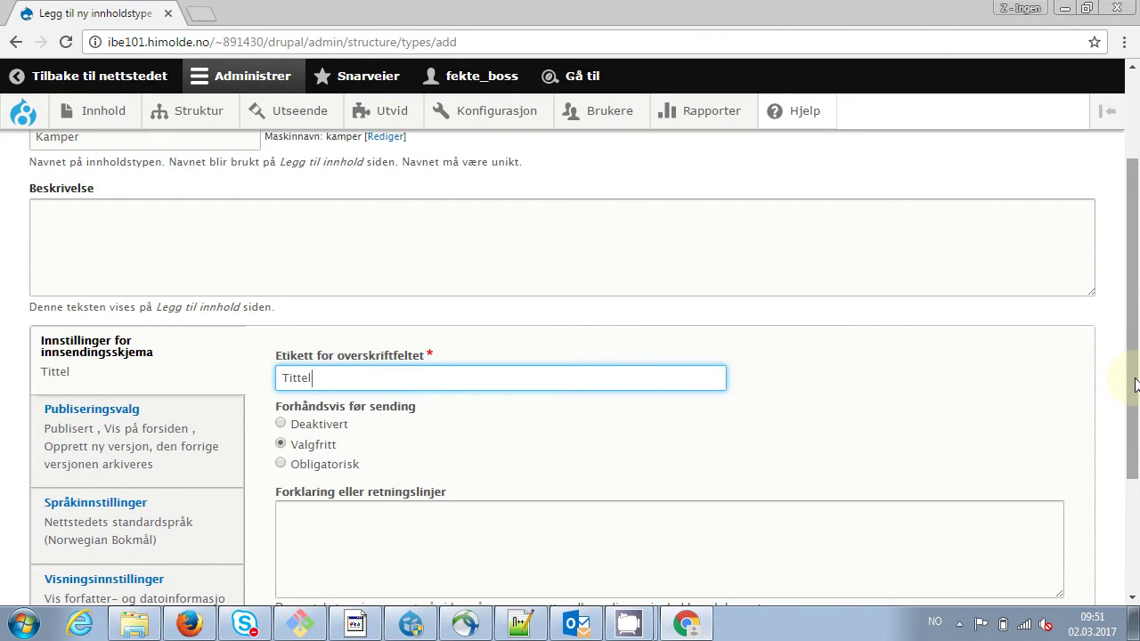
drag(1131, 383, 1135, 443)
Turn off front-page promotion and author/date display, then save the content type
click(142, 356)
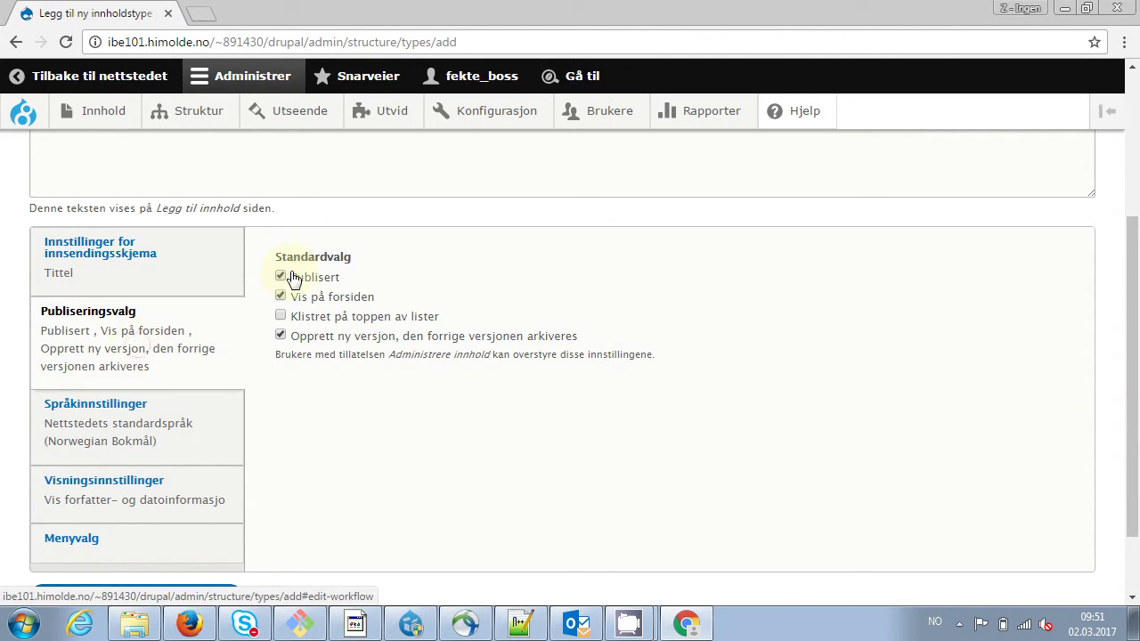
click(281, 297)
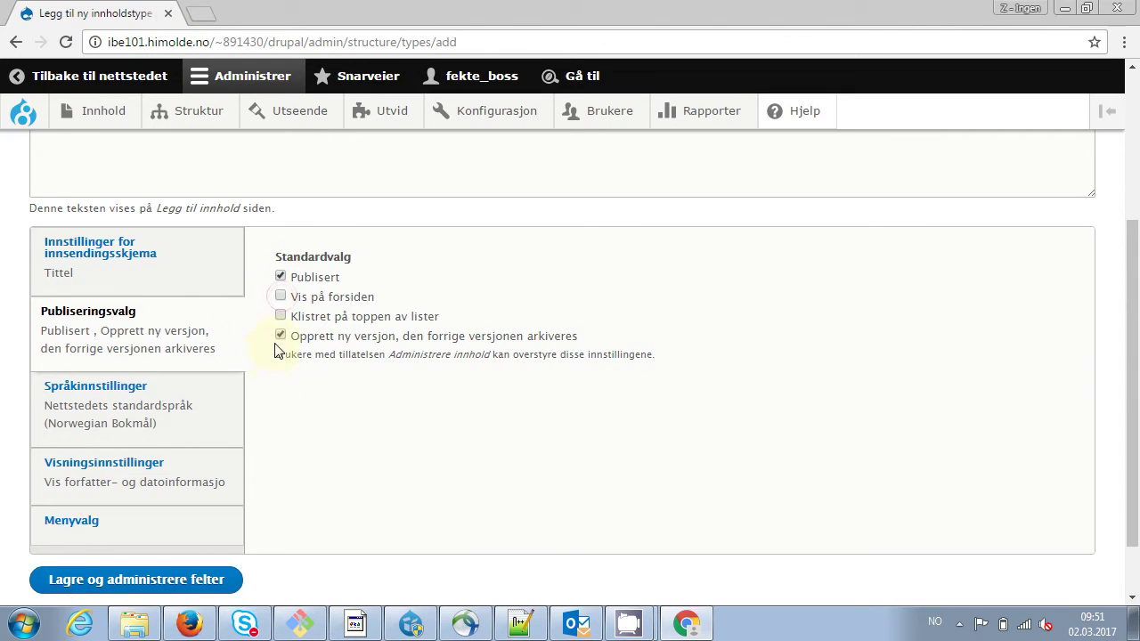
click(126, 472)
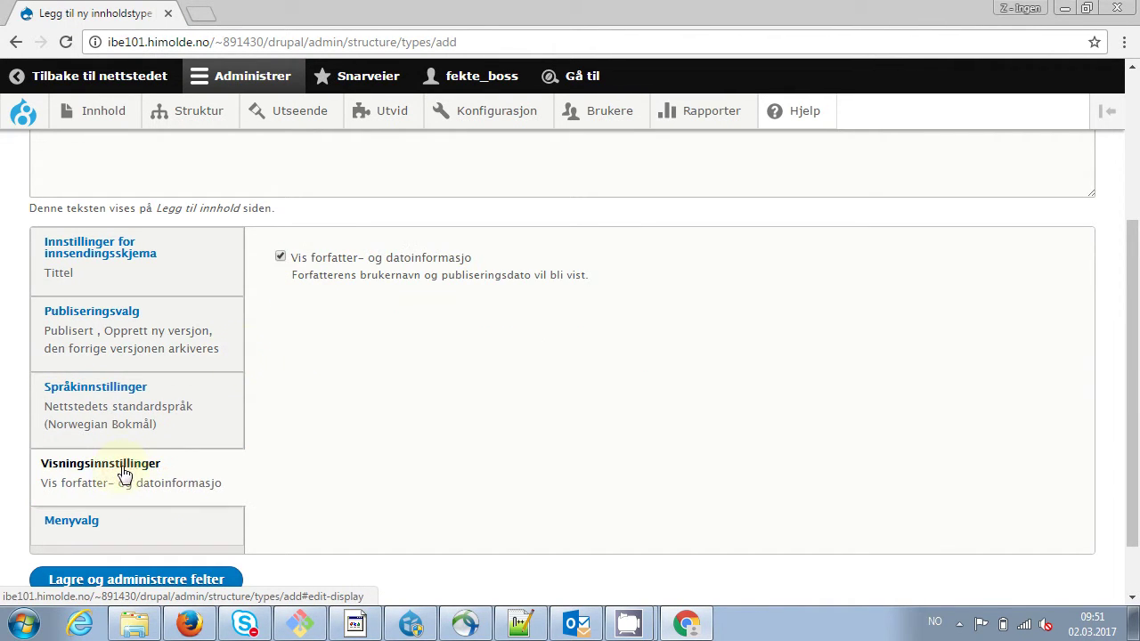
click(281, 257)
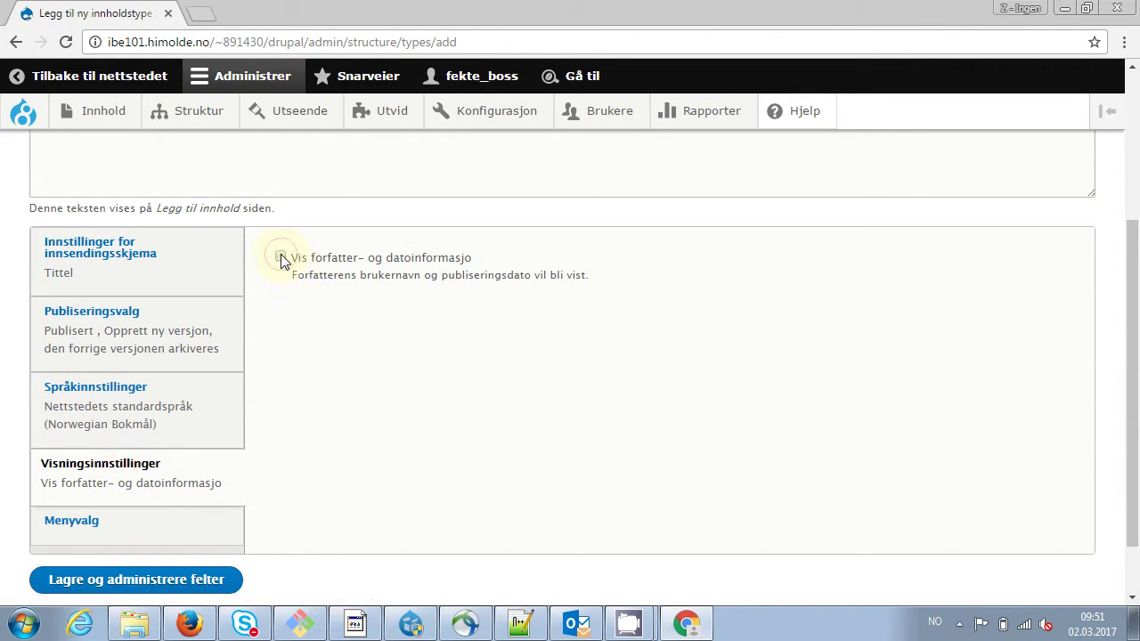
click(133, 579)
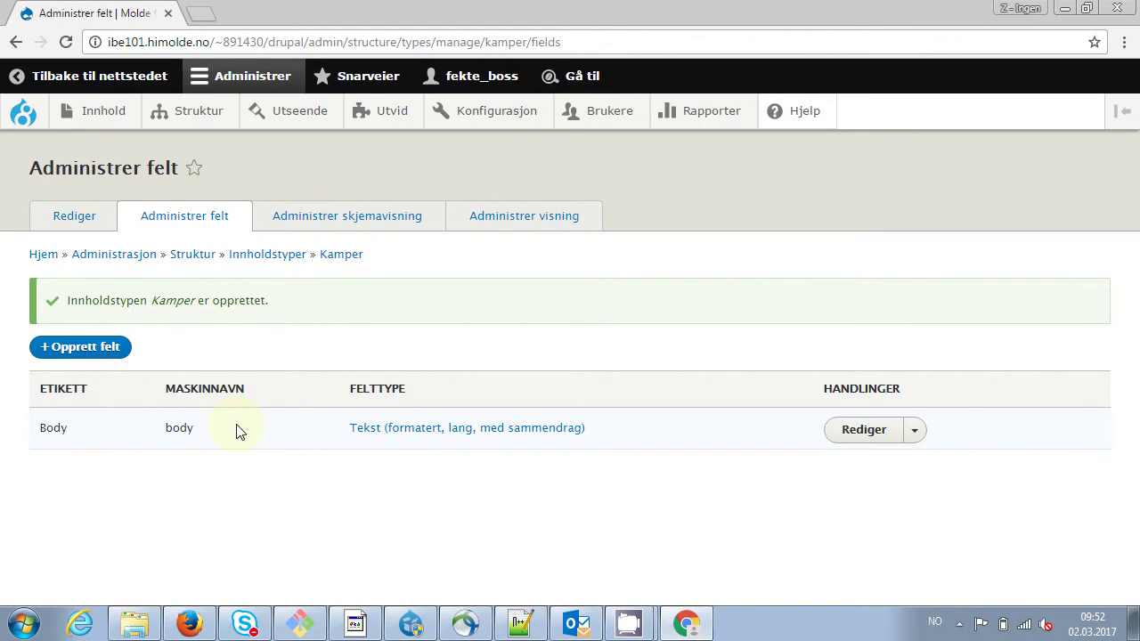
Add a Dato date field labelled Dato with machine name field_date
click(98, 349)
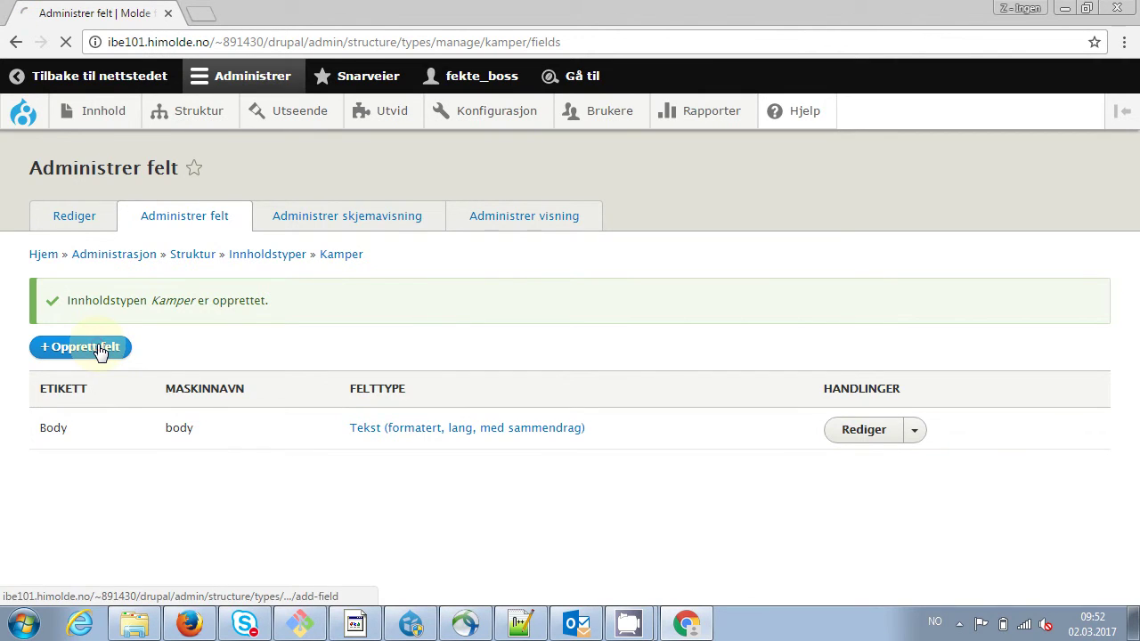
click(316, 267)
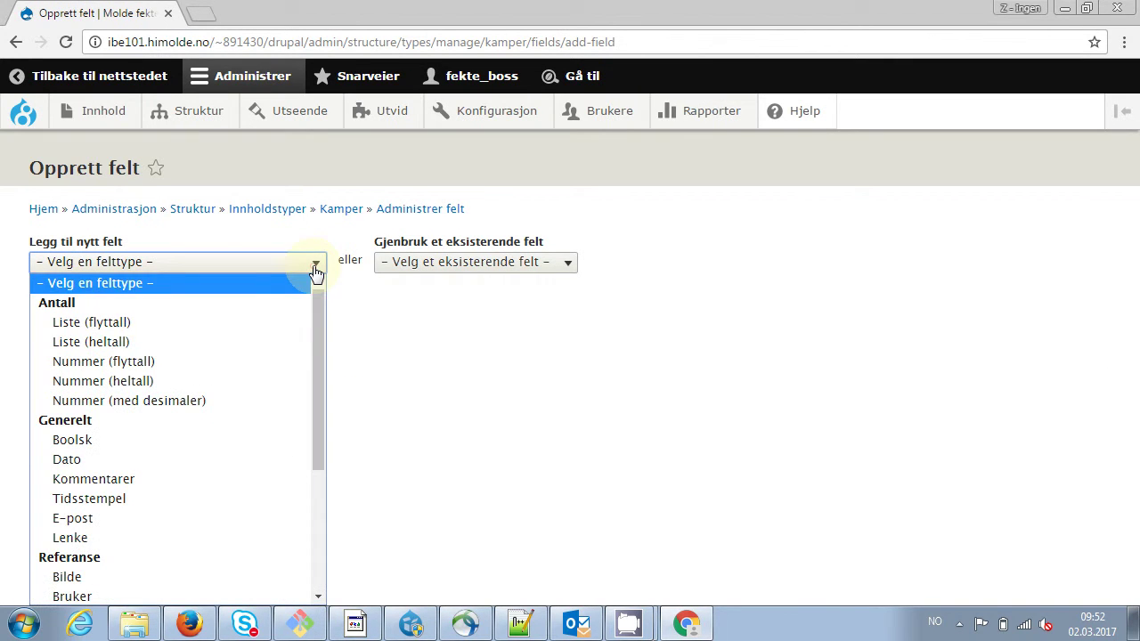
drag(319, 324, 318, 371)
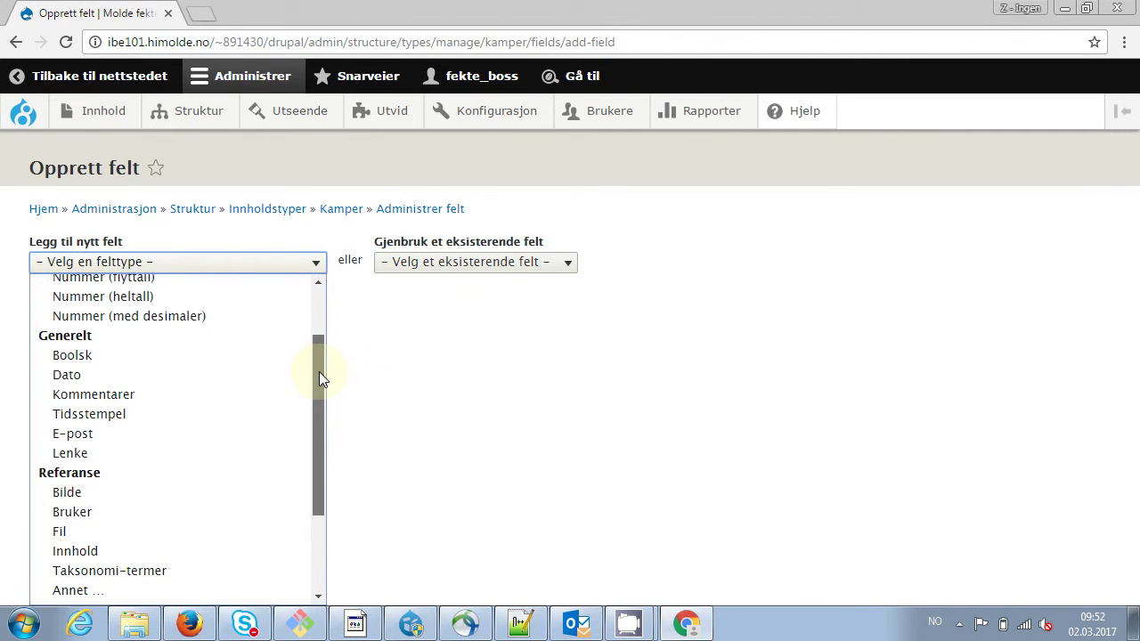
click(211, 375)
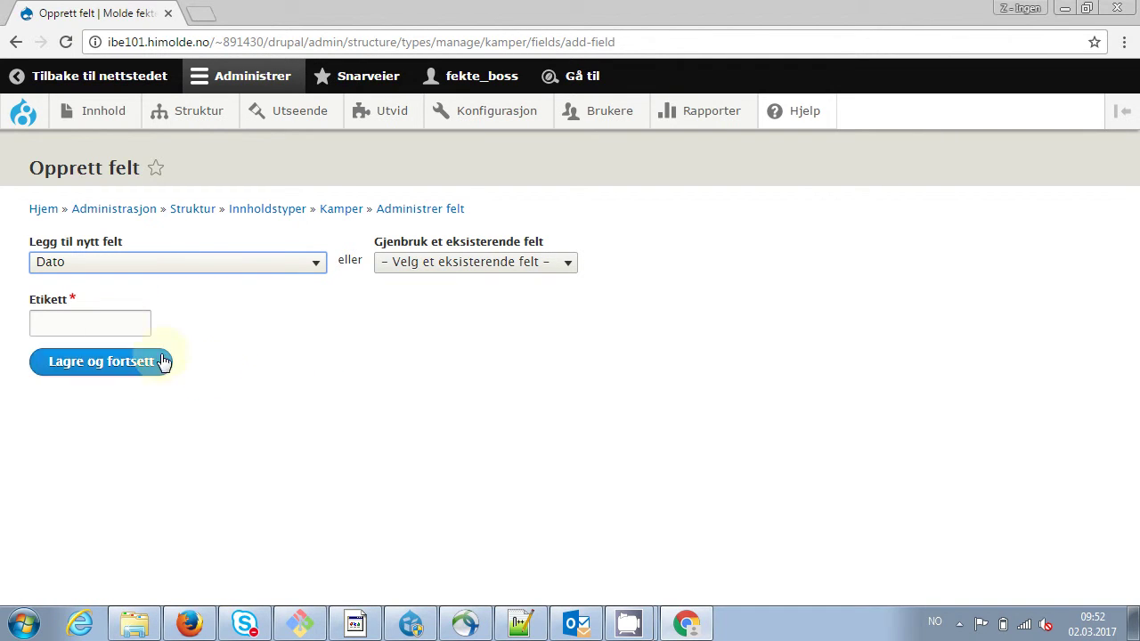
click(107, 316)
text(Dat)
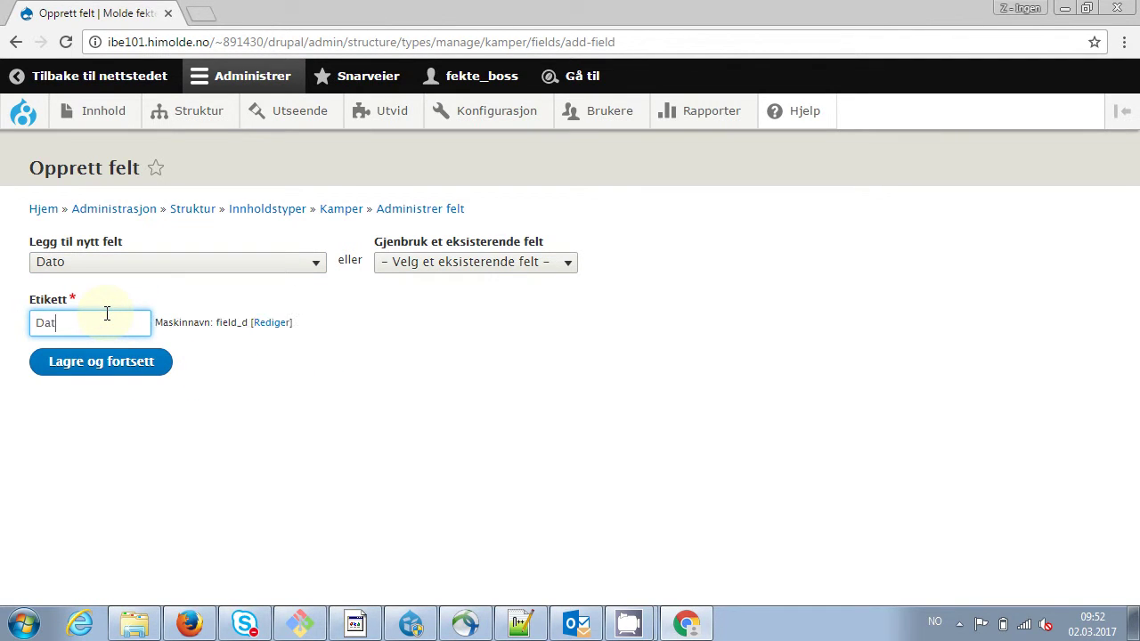
text(o)
click(283, 323)
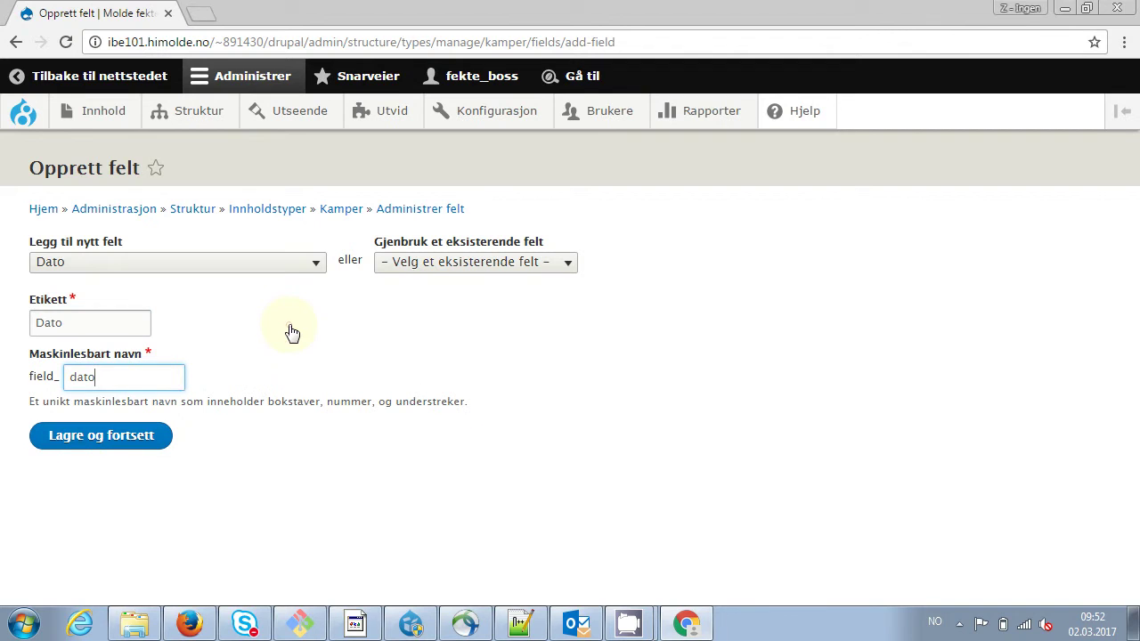
key(BackSpace)
text(e)
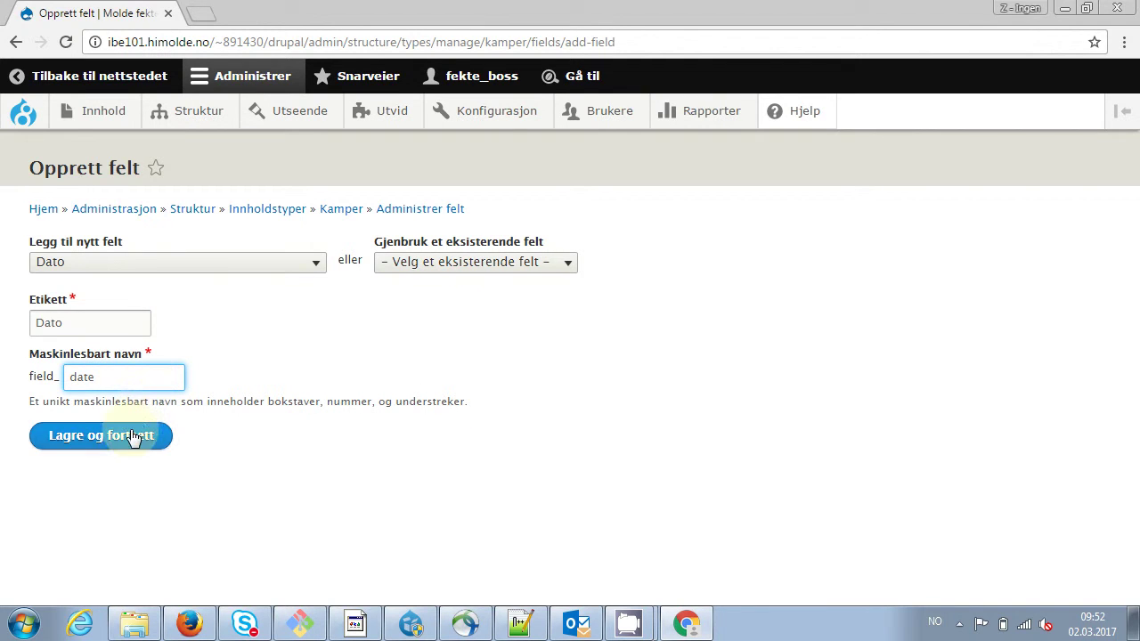
click(134, 435)
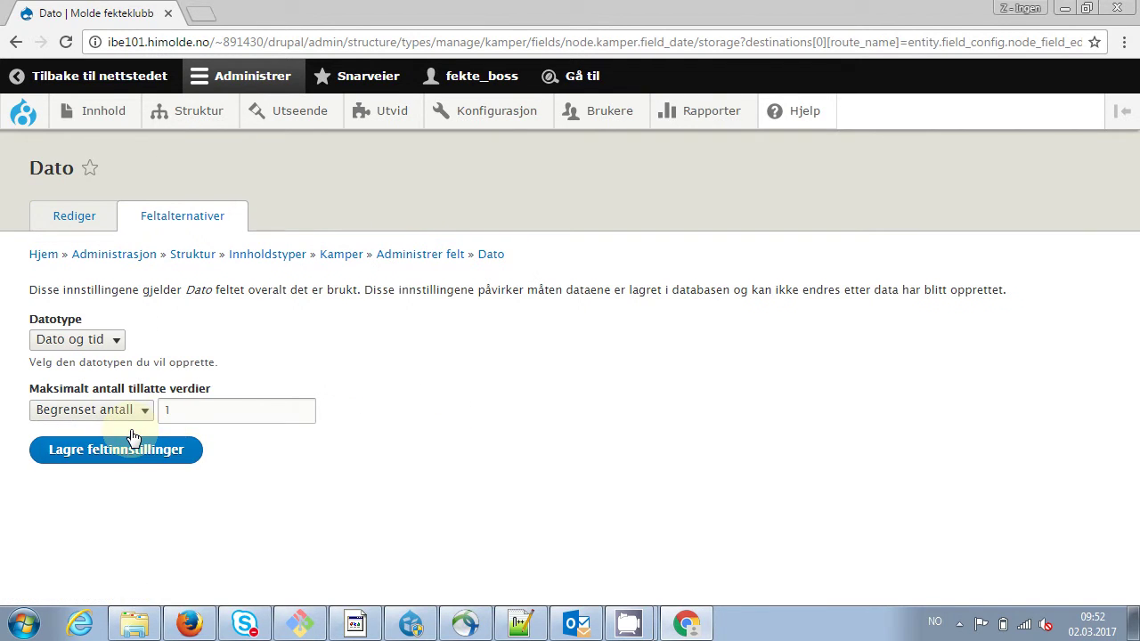
Keep the Dato storage settings and mark the field required
click(138, 452)
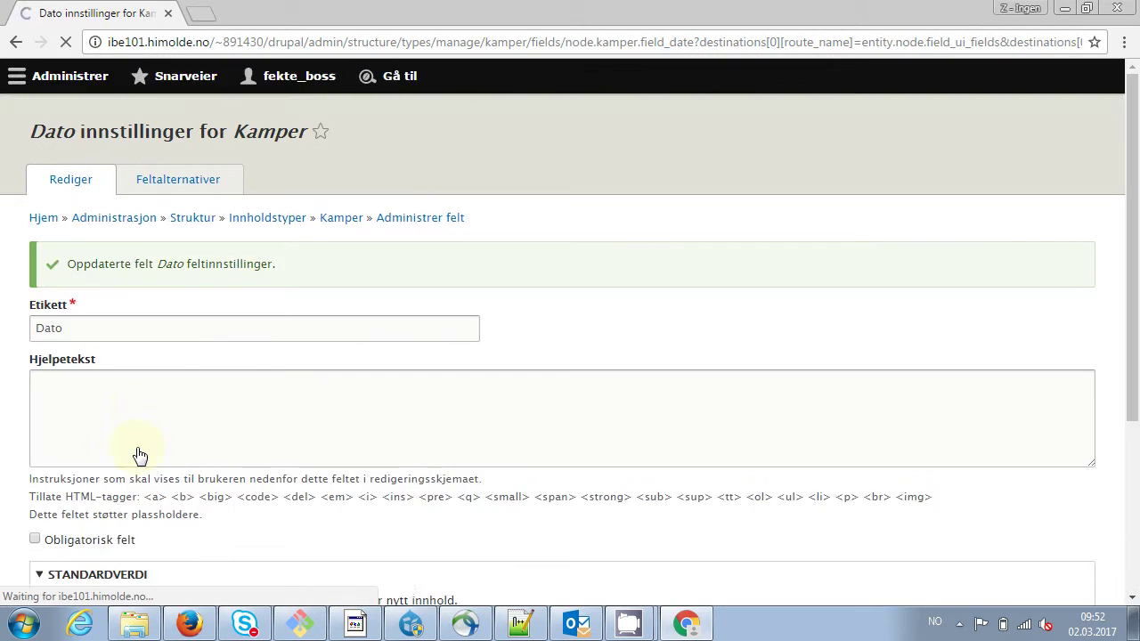
drag(1135, 201, 1135, 323)
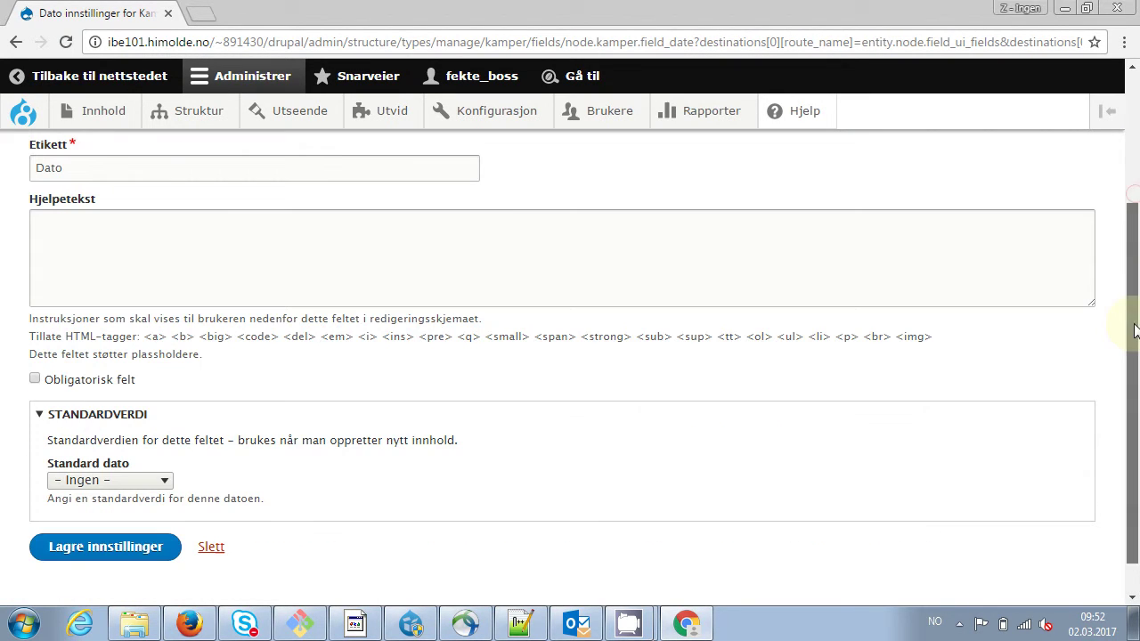
click(36, 382)
click(99, 559)
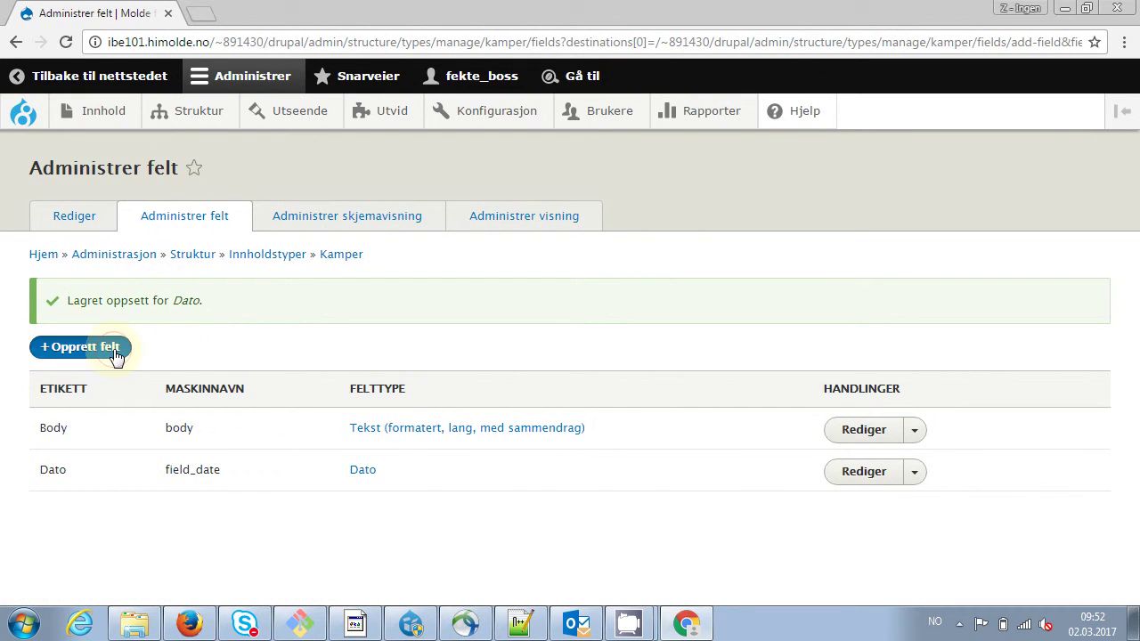
Add a Bruker reference field labelled Fekter with machine name field_user
click(116, 354)
click(243, 272)
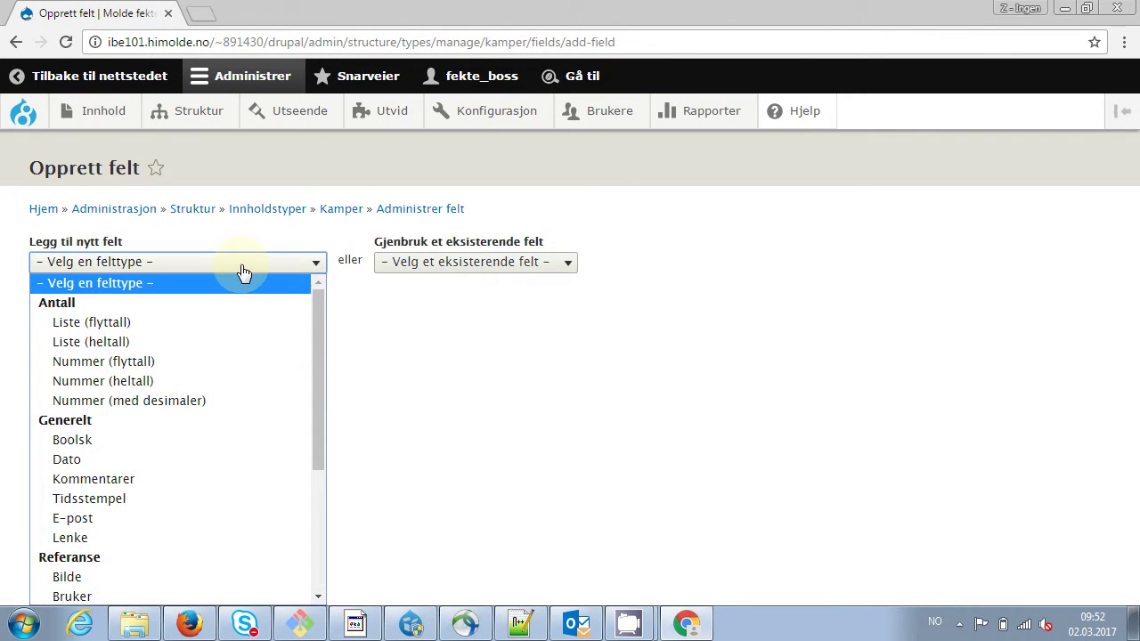
drag(314, 337, 311, 490)
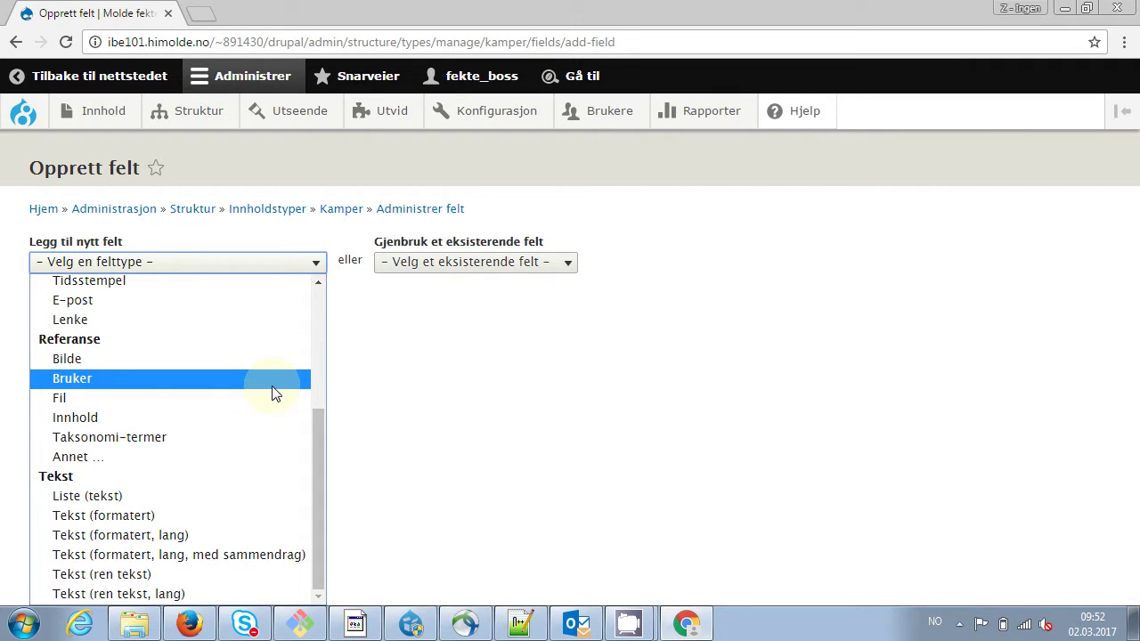
click(75, 381)
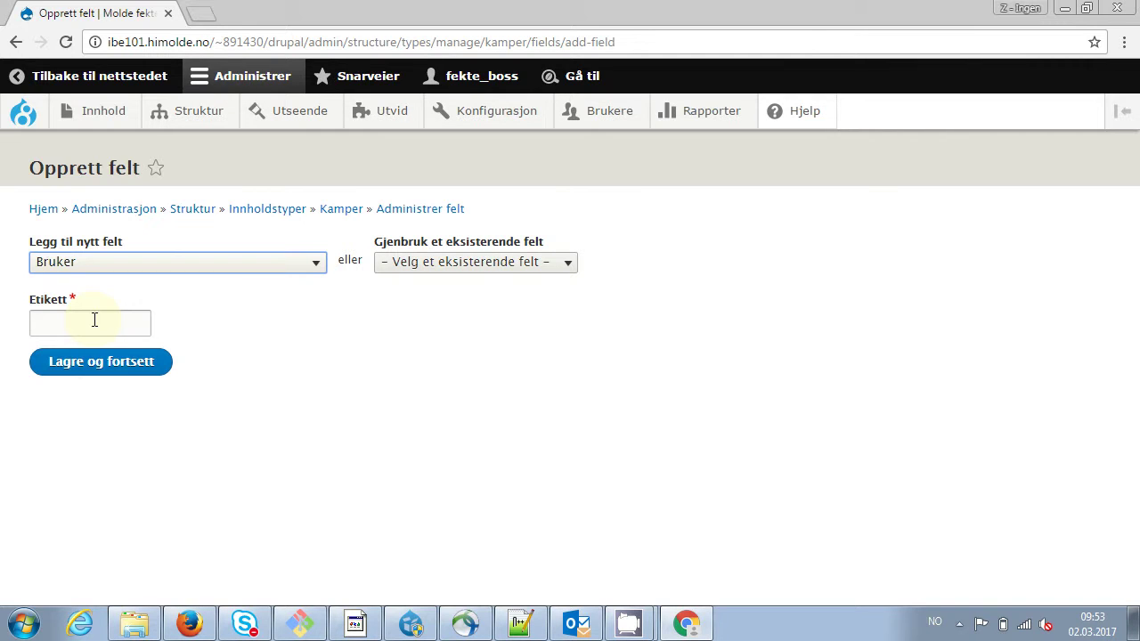
click(95, 319)
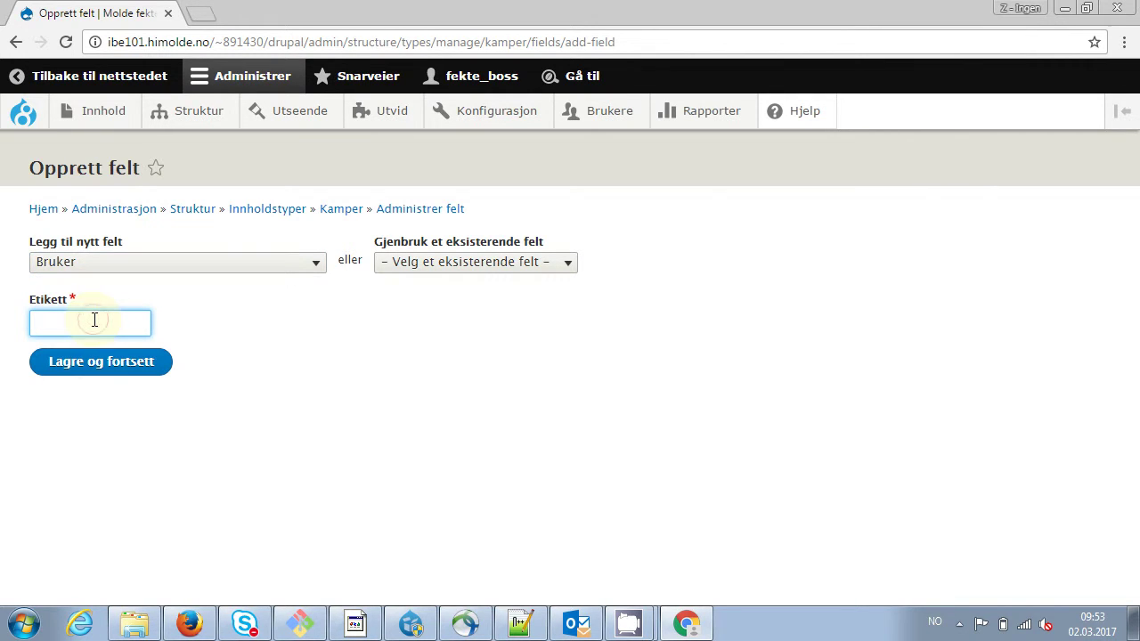
text(Fekter)
click(290, 322)
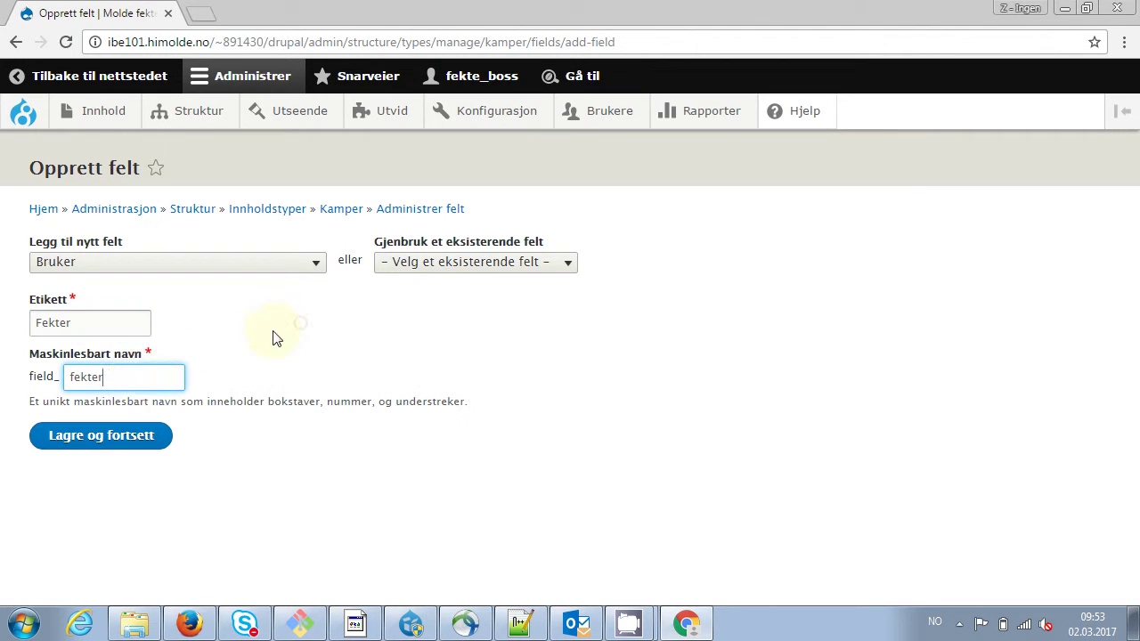
key(BackSpace)
key(BackSpace)
key(BackSpace)
key(BackSpace)
key(BackSpace)
key(BackSpace)
text(user)
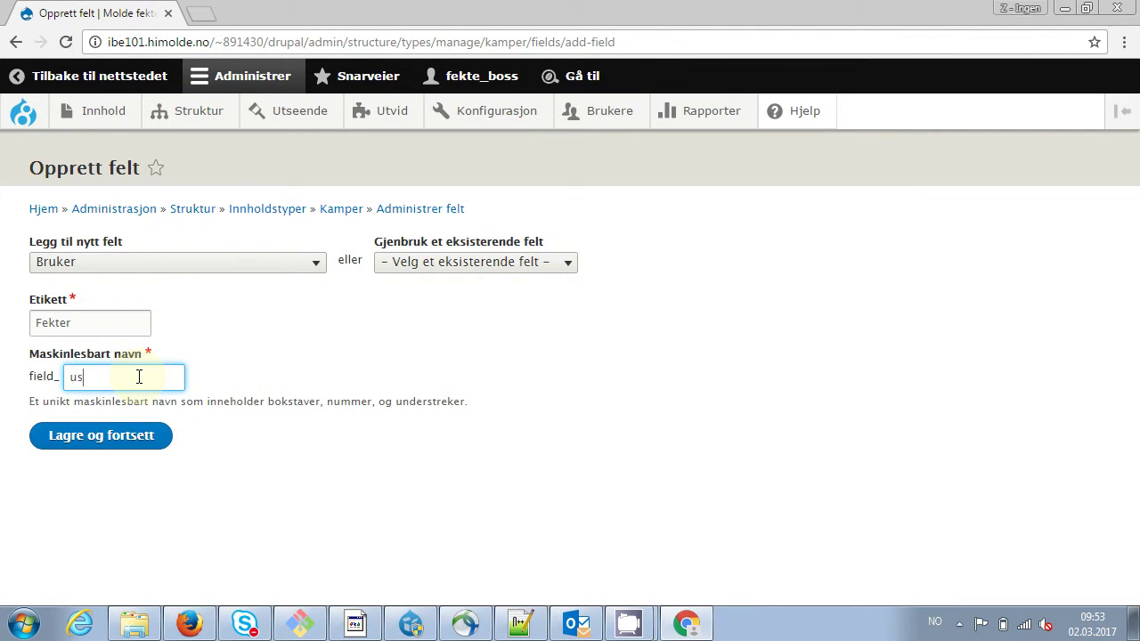
click(136, 443)
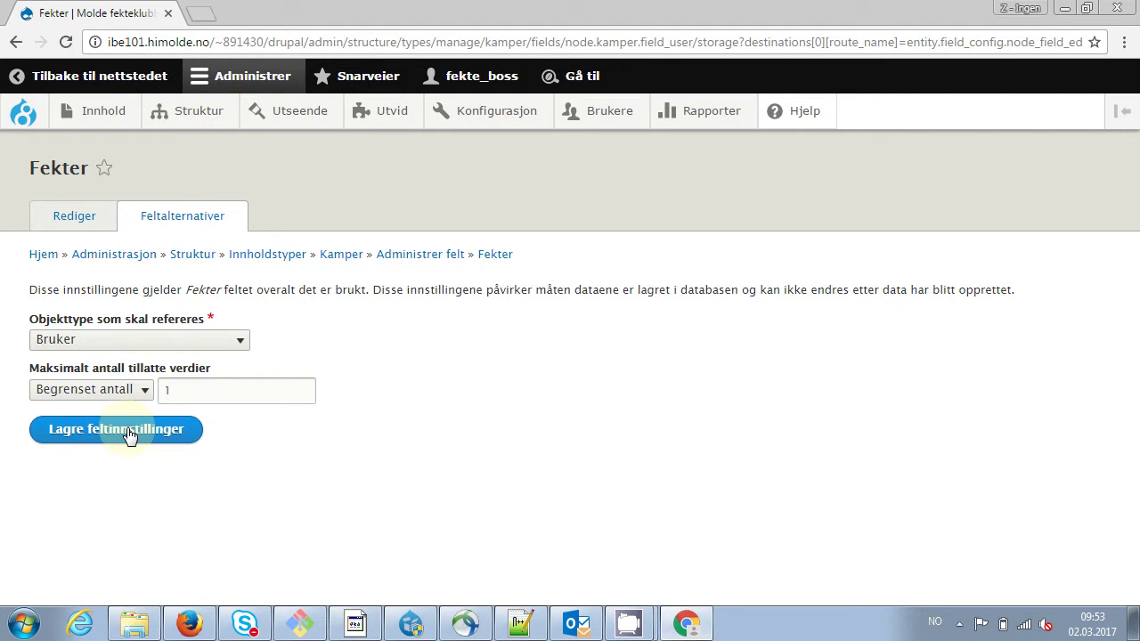
Keep the Fekter storage settings and mark the field required
click(129, 434)
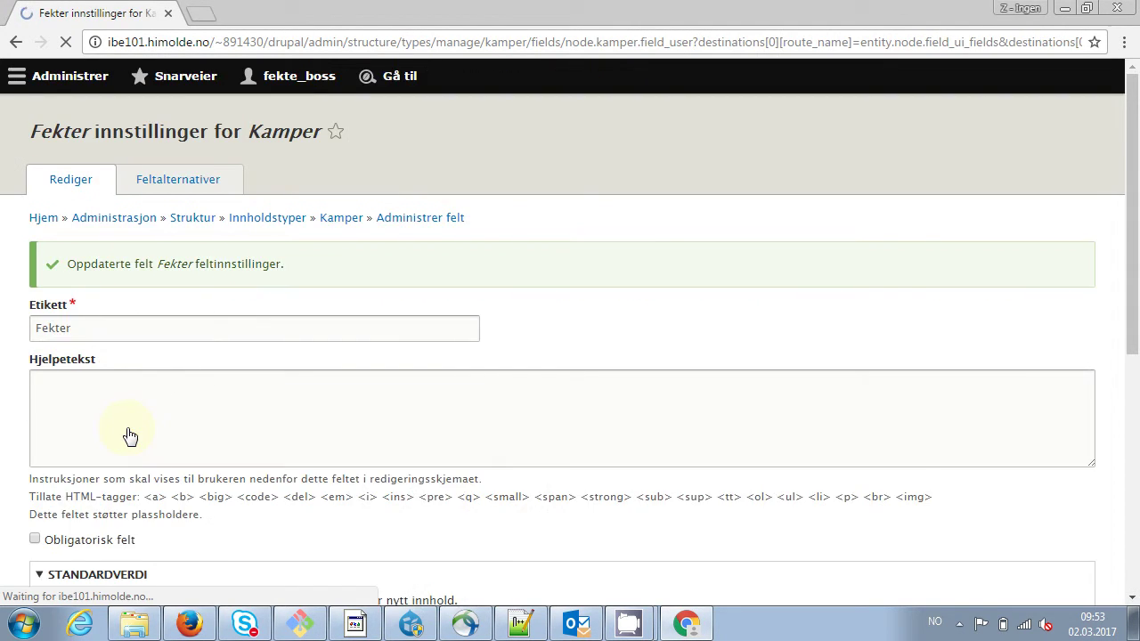
drag(1131, 294, 1129, 572)
click(90, 393)
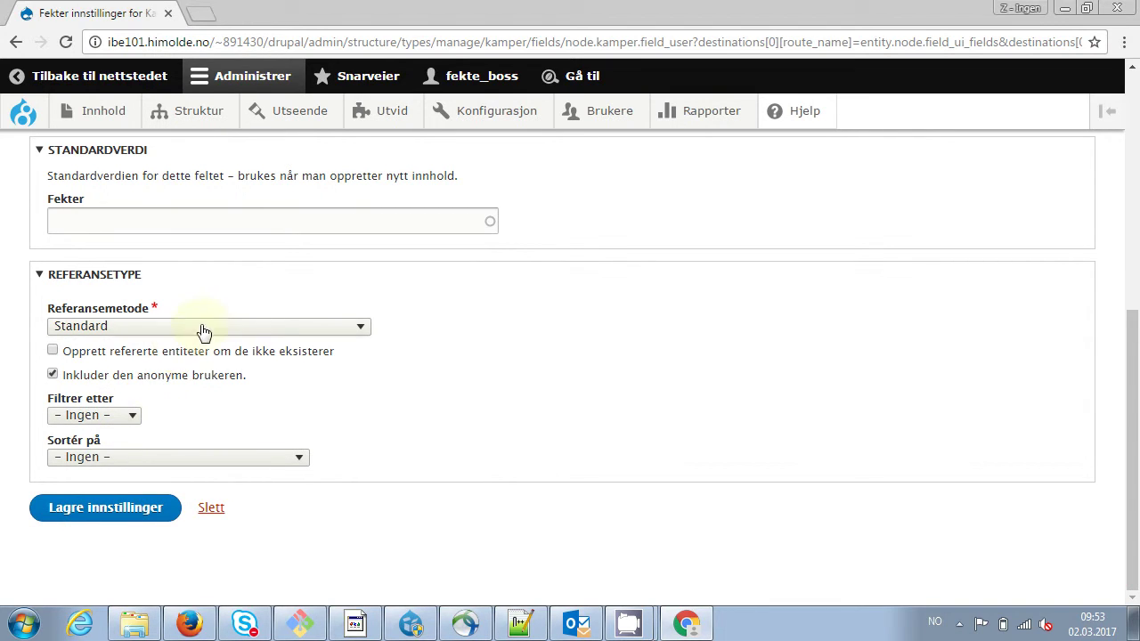
click(113, 514)
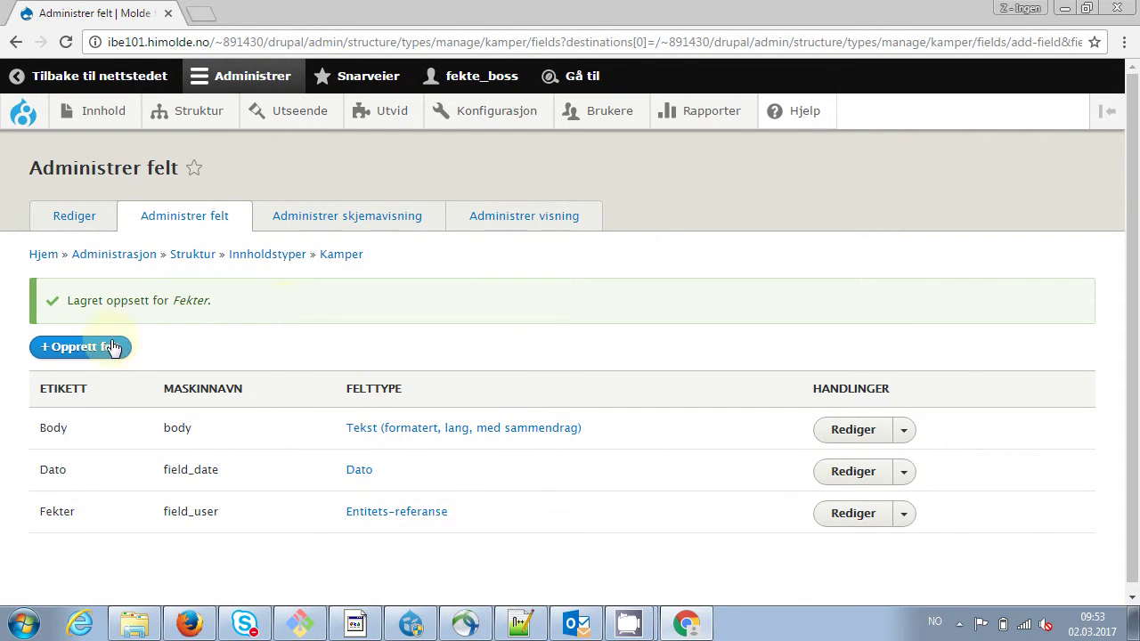
Add a plain-text field labelled Resultat with machine name field_result
click(96, 353)
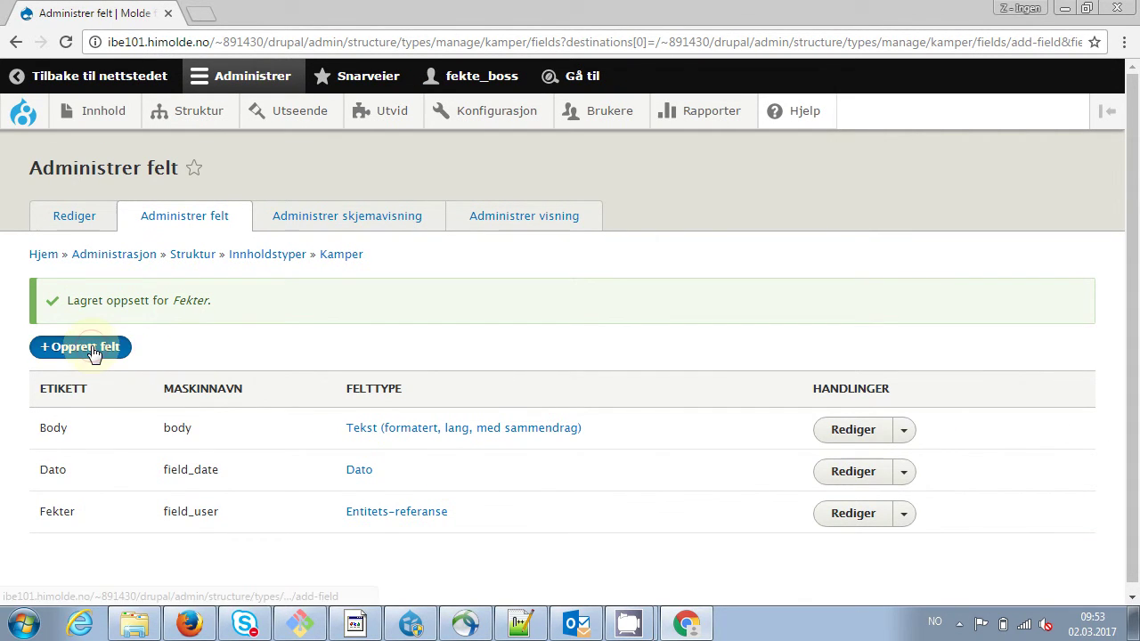
click(315, 262)
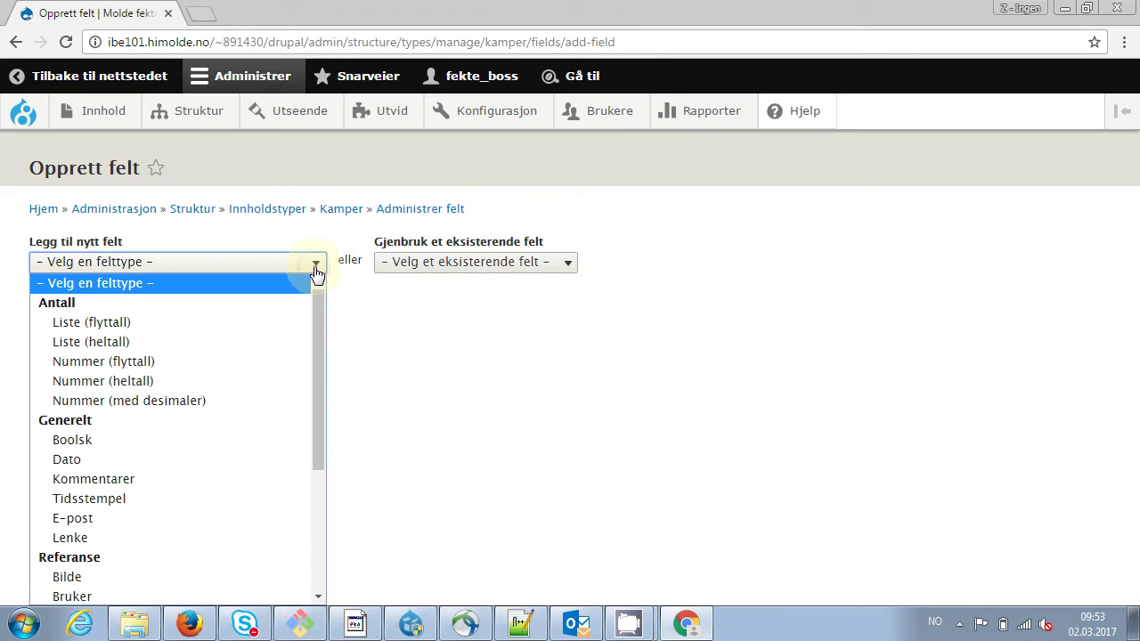
drag(316, 325, 312, 343)
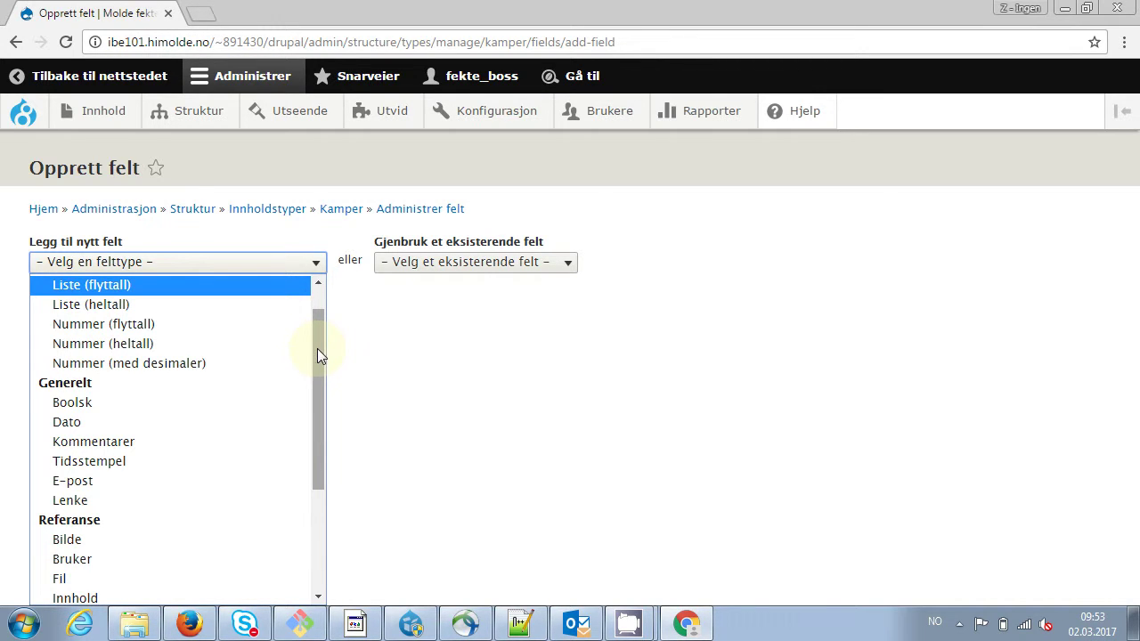
drag(318, 350, 311, 459)
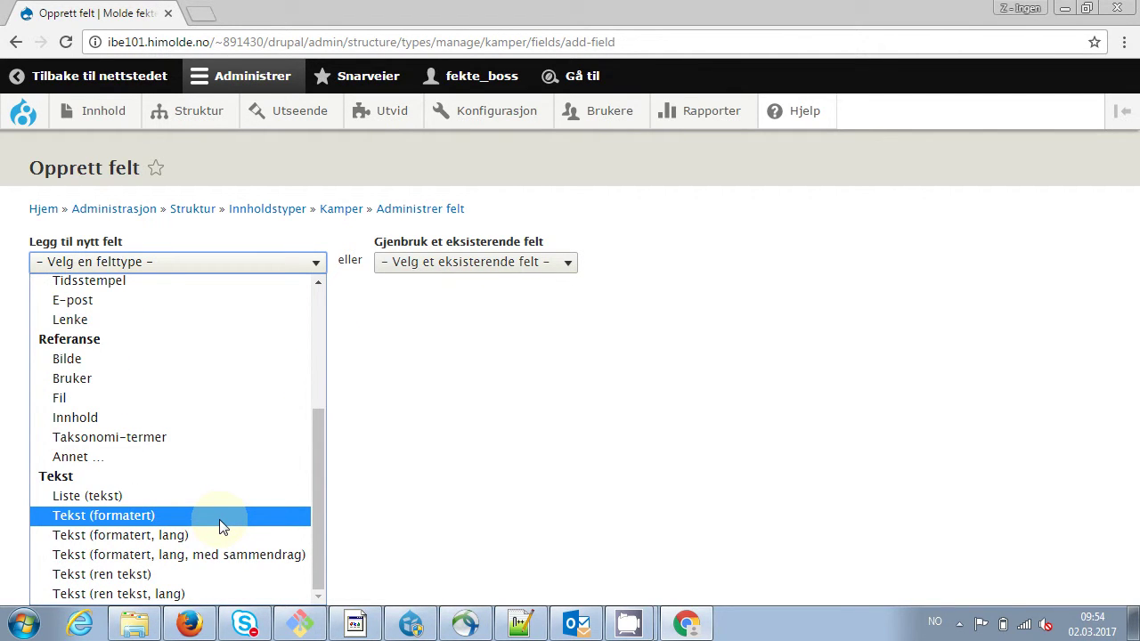
click(318, 519)
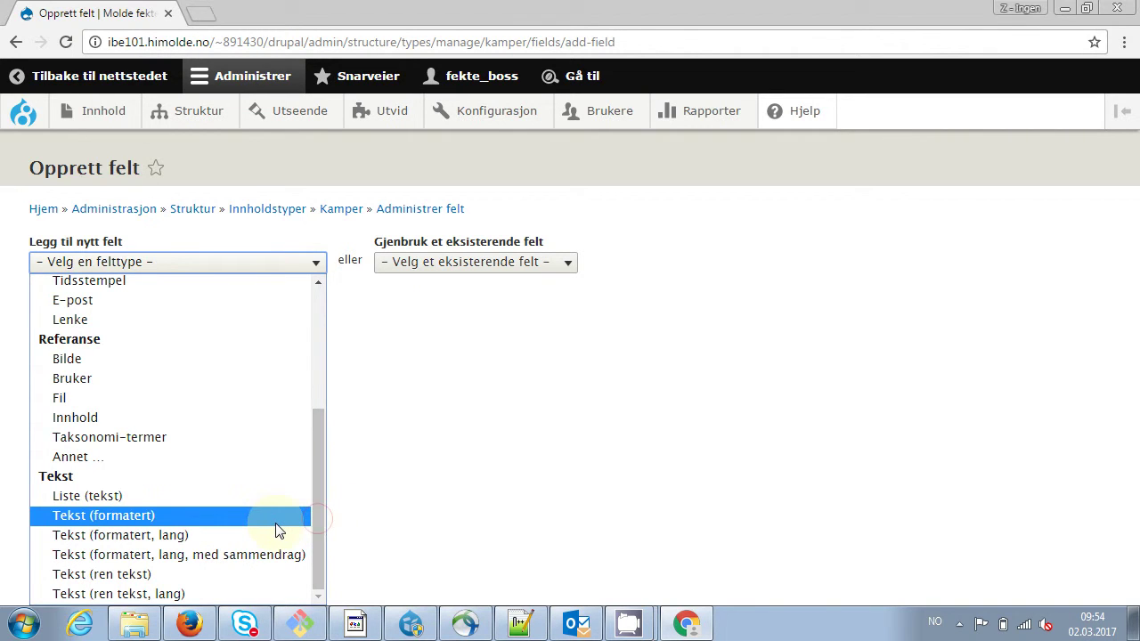
click(182, 578)
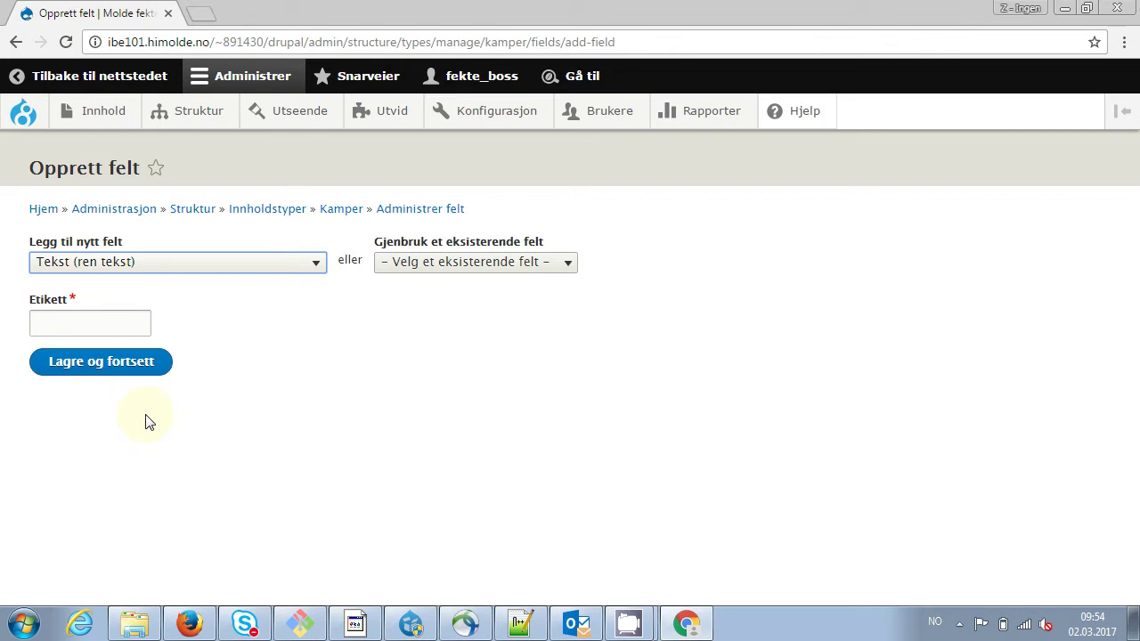
click(98, 325)
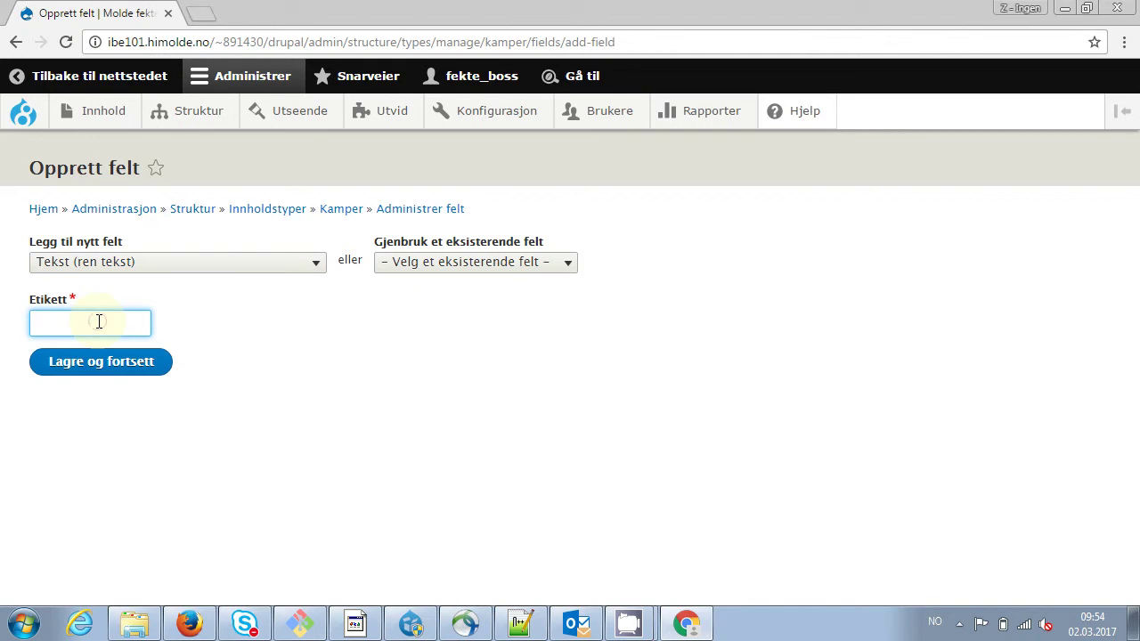
text(Resultat)
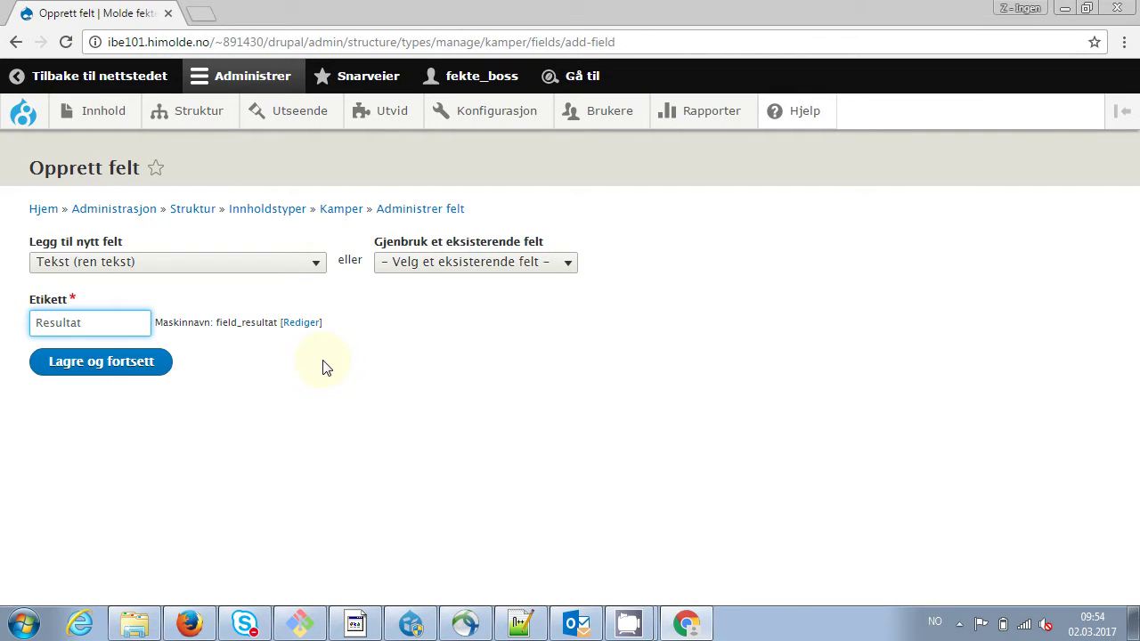
click(303, 323)
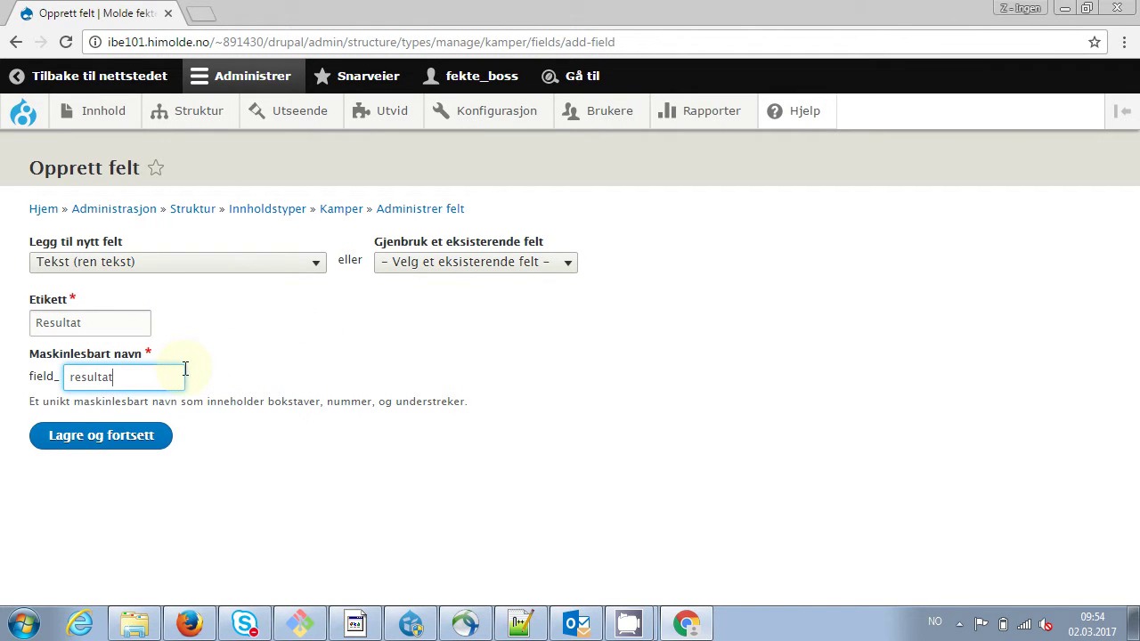
key(BackSpace)
key(BackSpace)
click(142, 452)
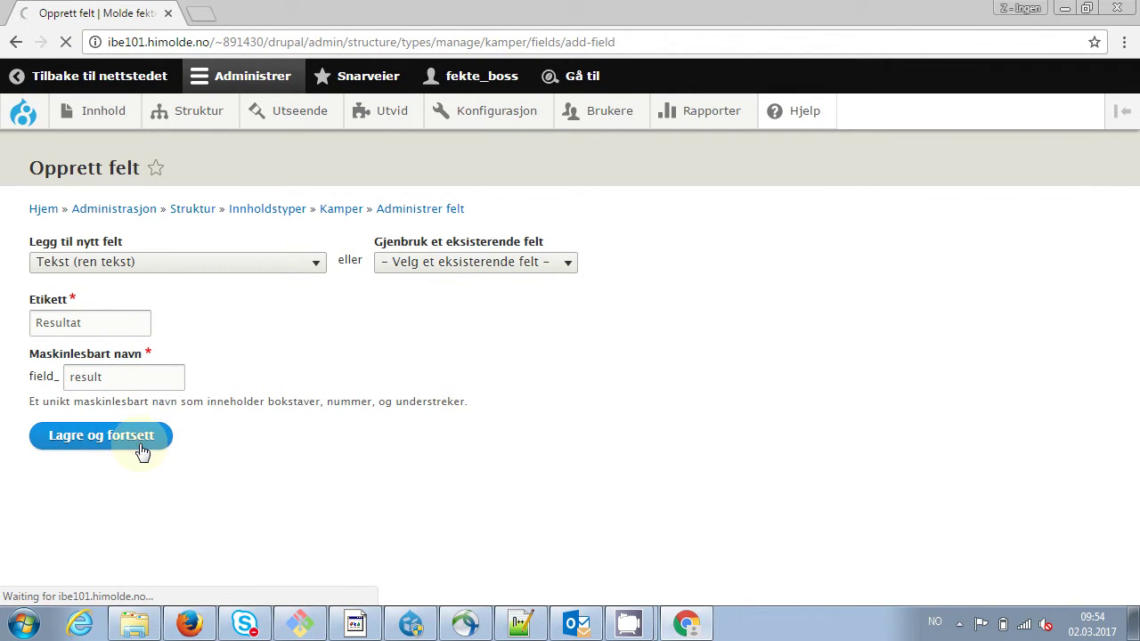
Accept the Resultat field's storage settings and save its field settings
click(128, 462)
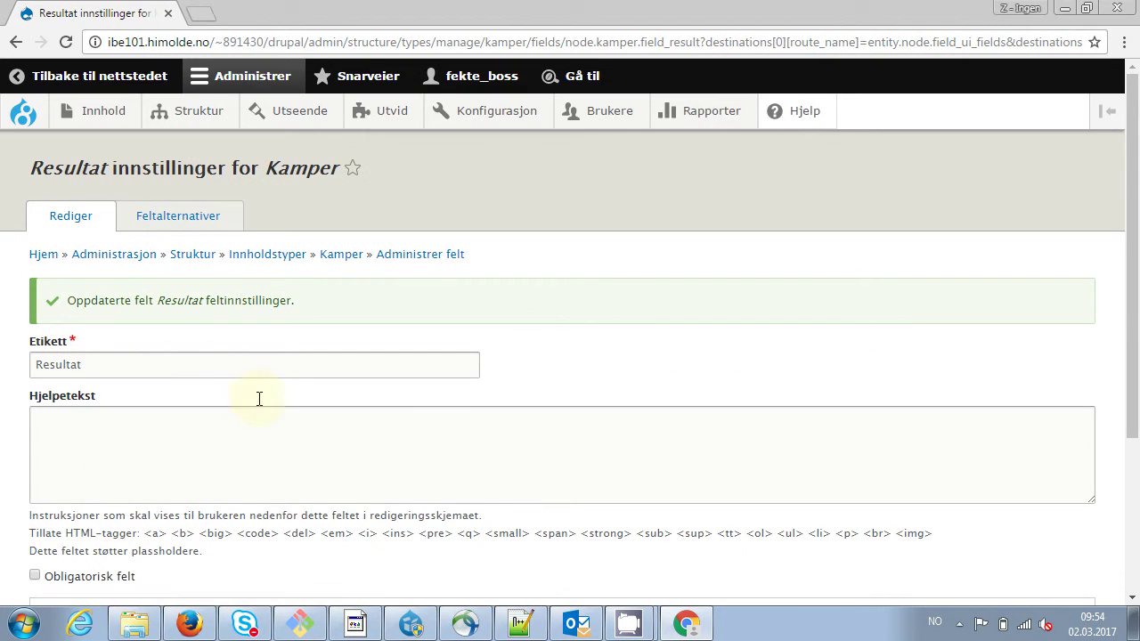
scroll(1124, 308, down, 3)
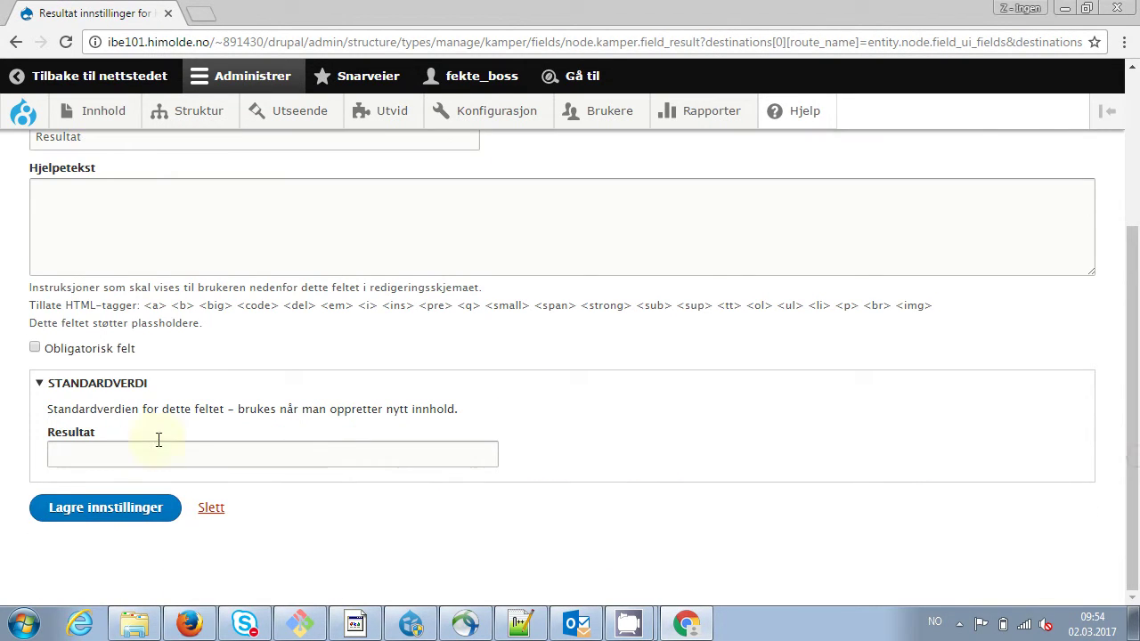
click(104, 508)
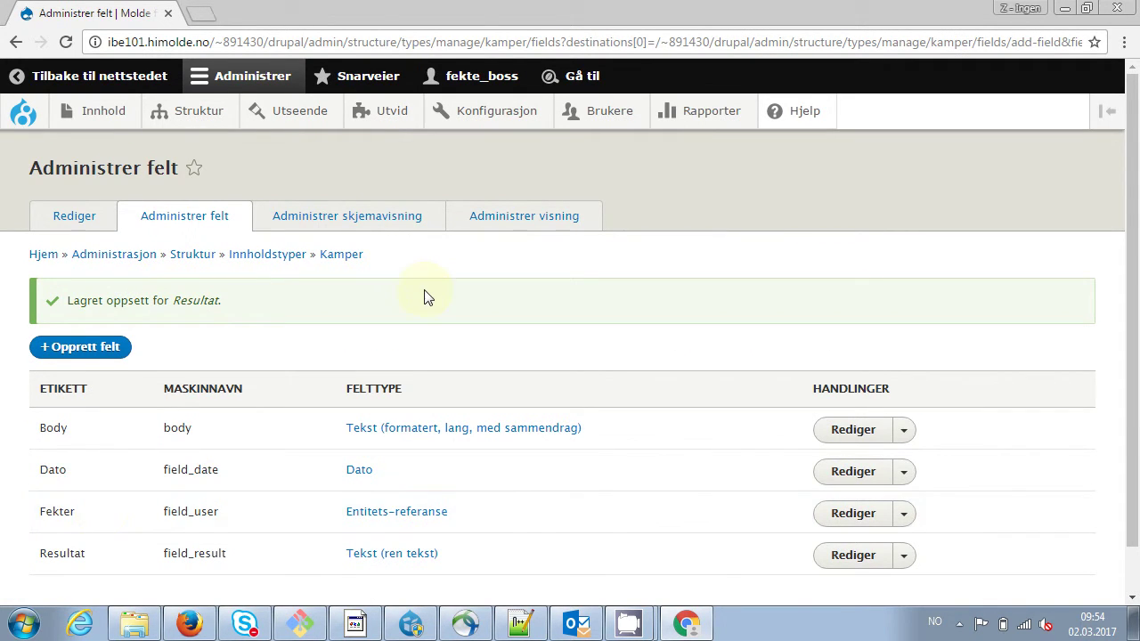
Add a Liste (tekst) field labelled Status
click(101, 349)
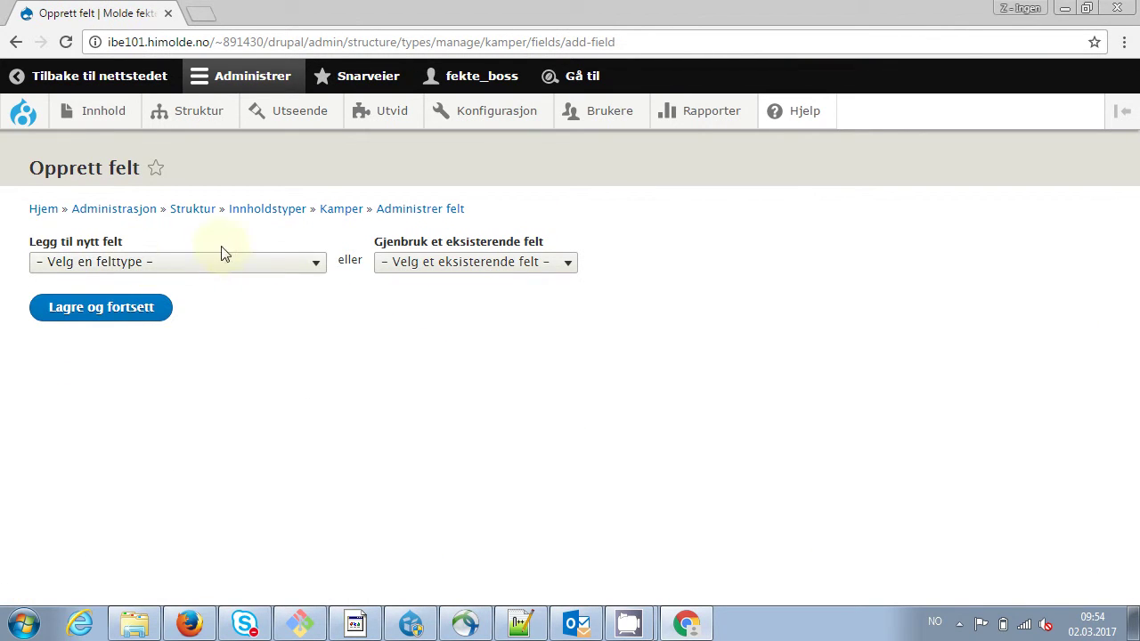
click(257, 267)
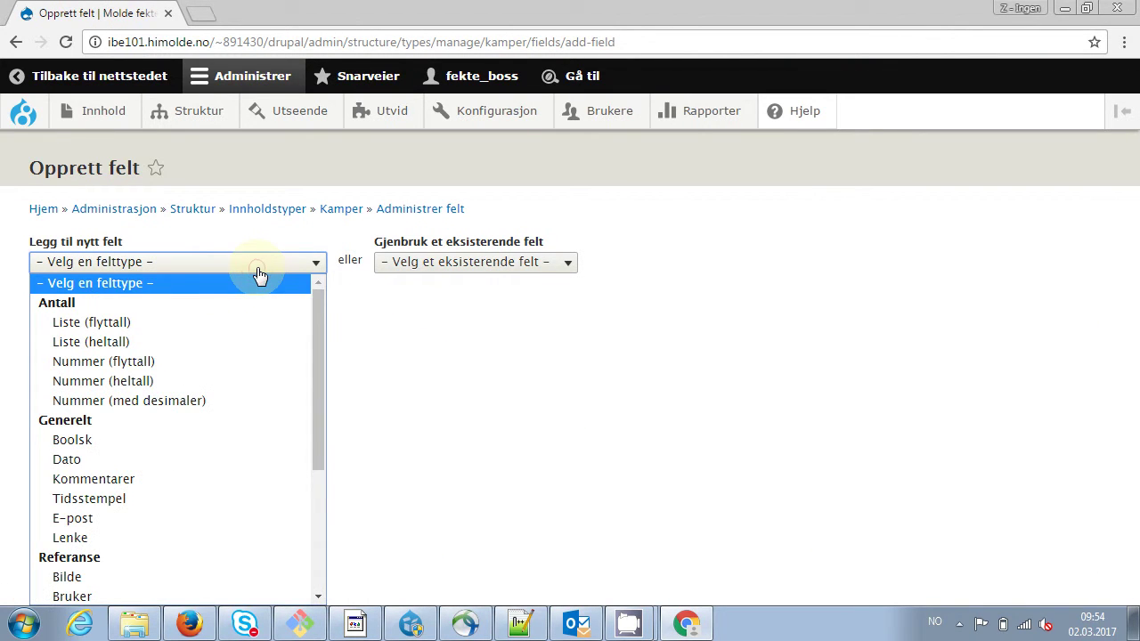
drag(318, 310, 318, 329)
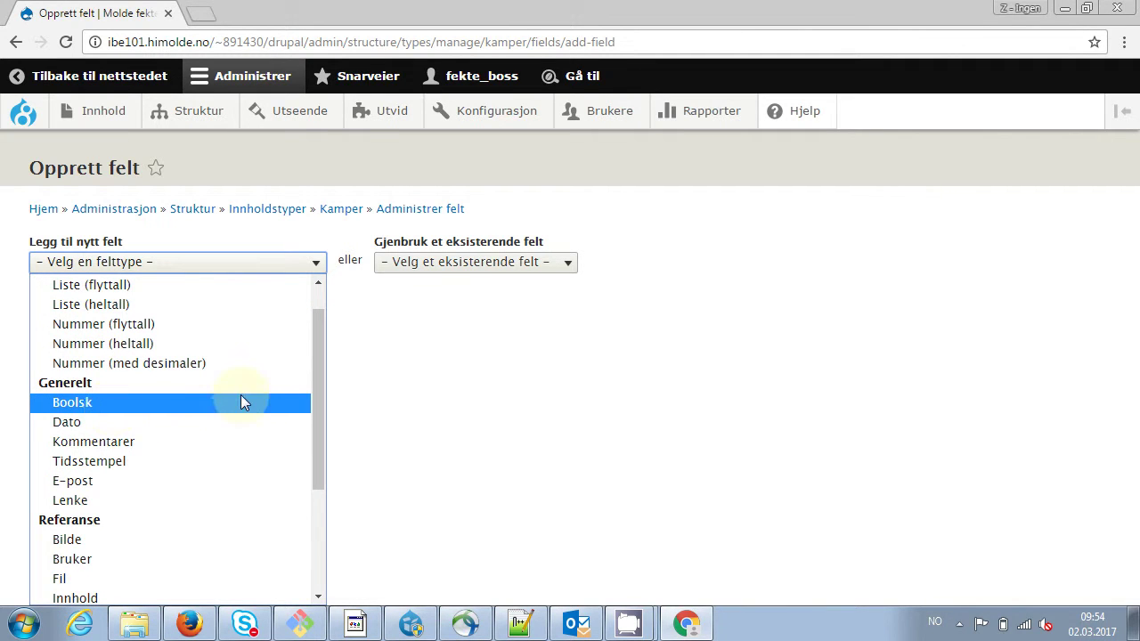
drag(323, 396, 311, 517)
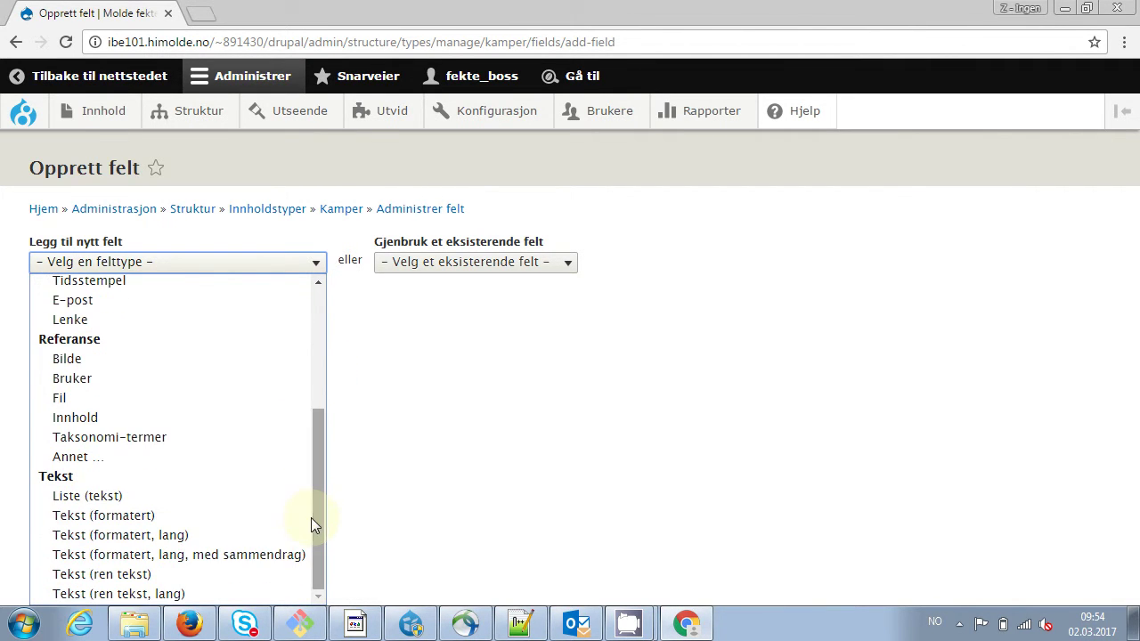
click(172, 496)
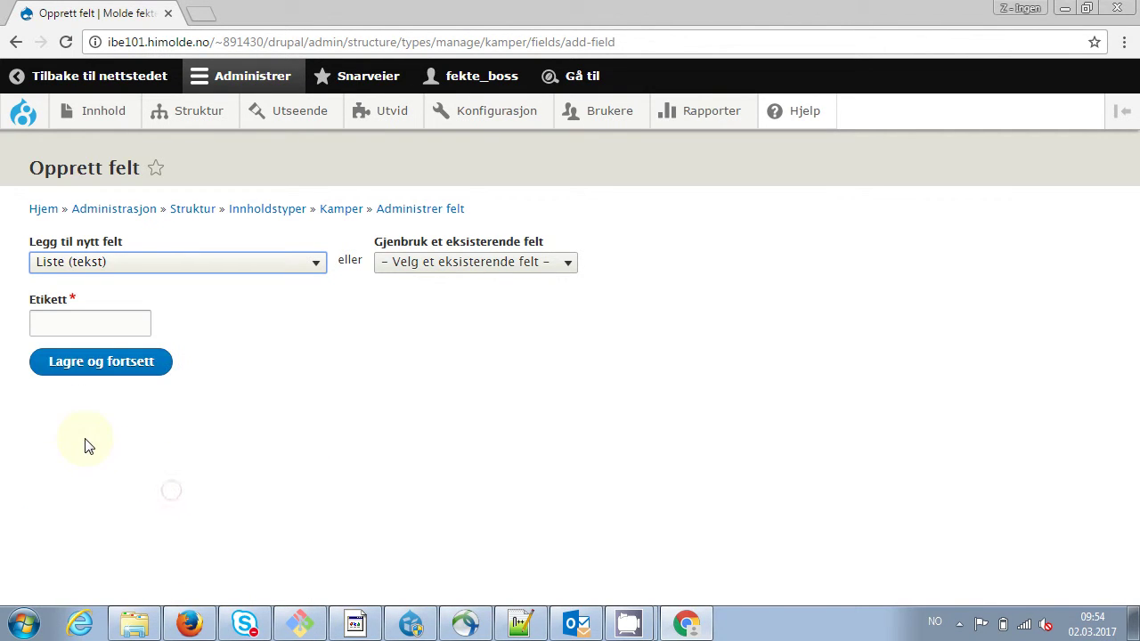
click(87, 318)
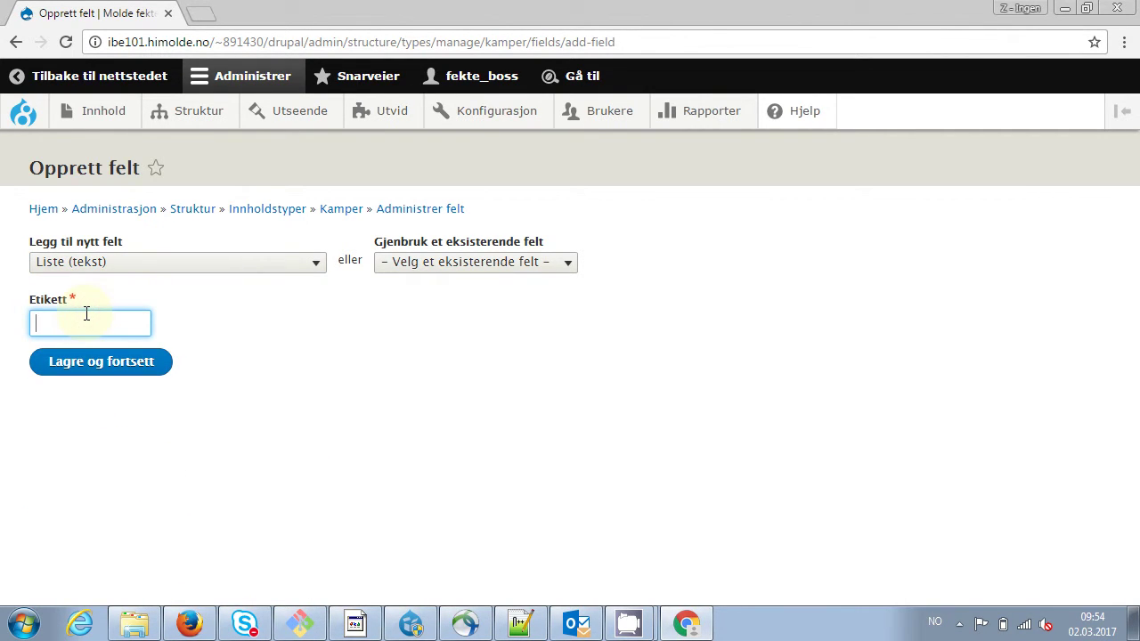
text(Status)
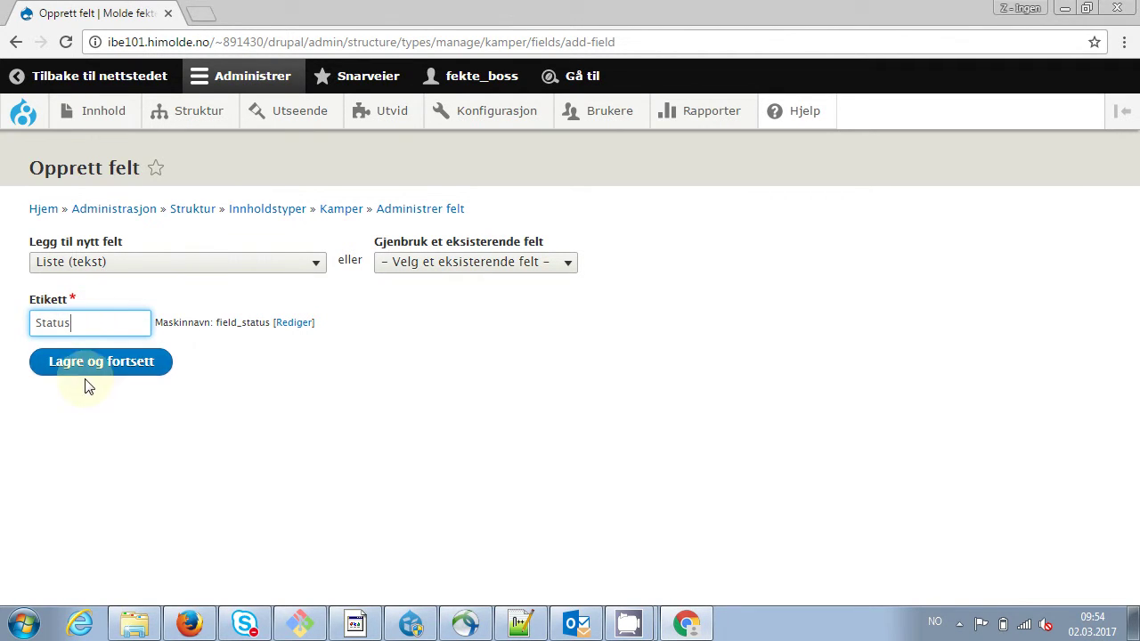
click(147, 361)
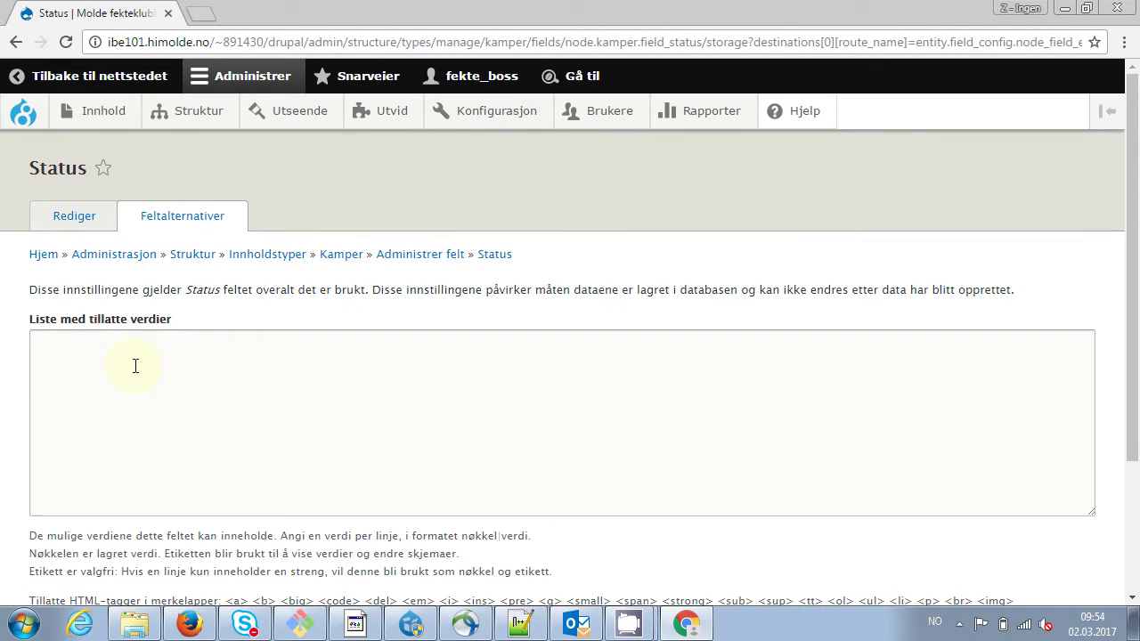
Give Status the allowed values seier and tap and save its settings
click(143, 367)
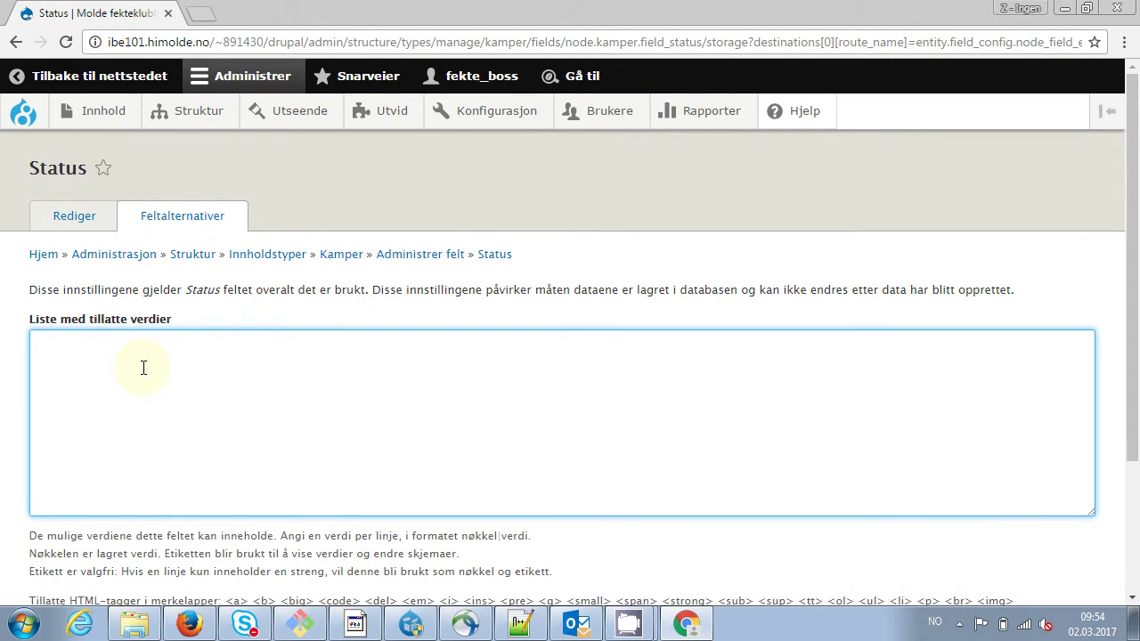
text(seier )
text(tap)
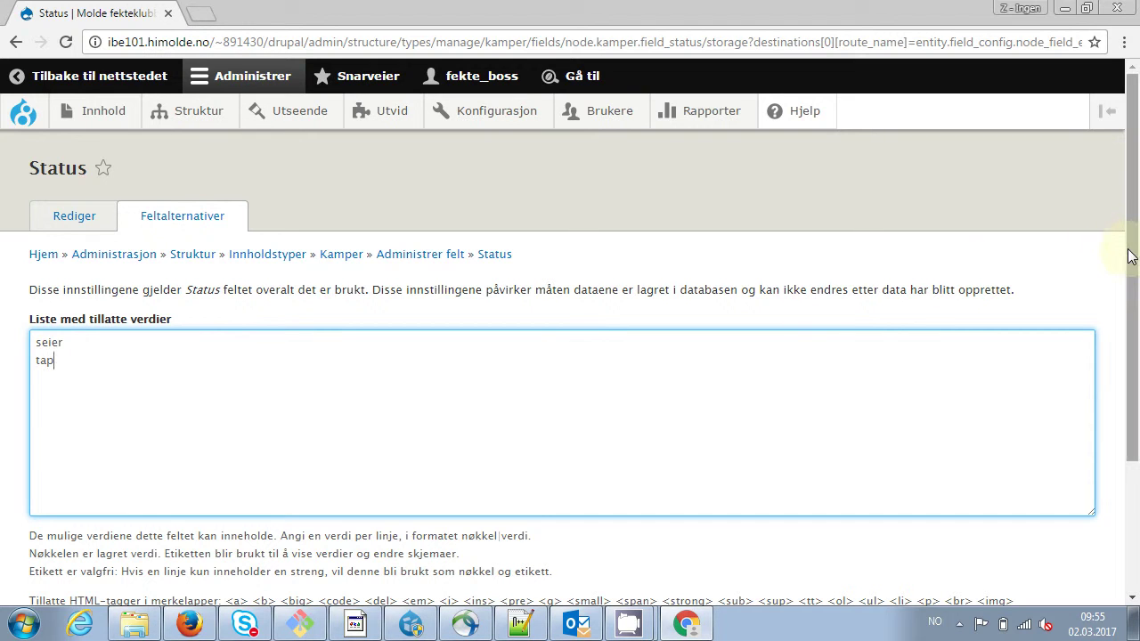
drag(1132, 255, 1131, 401)
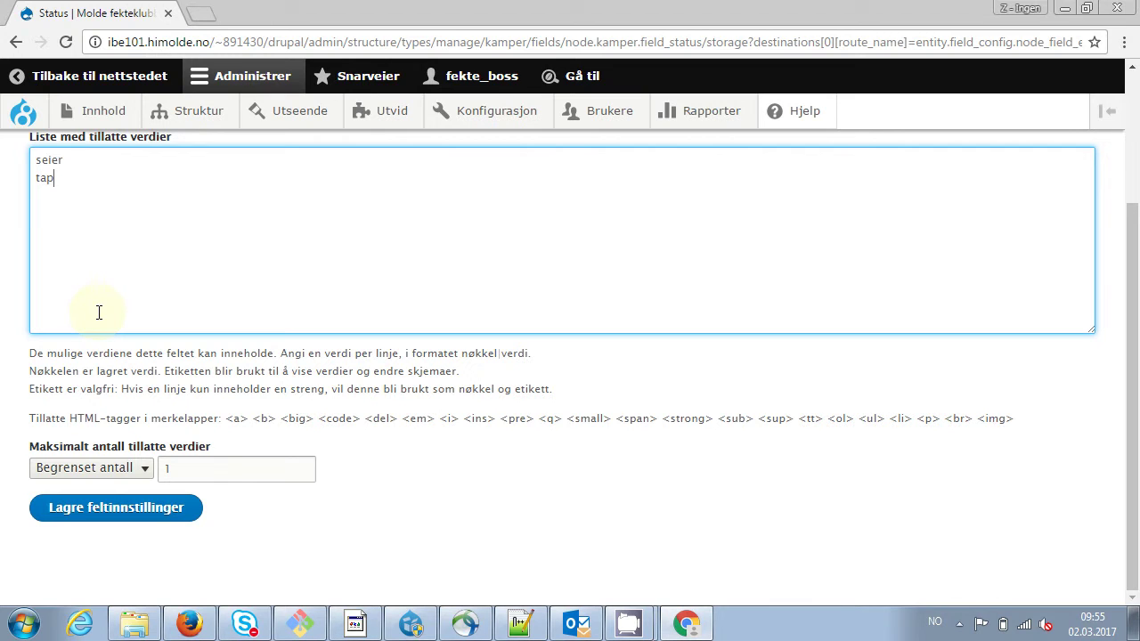
click(109, 512)
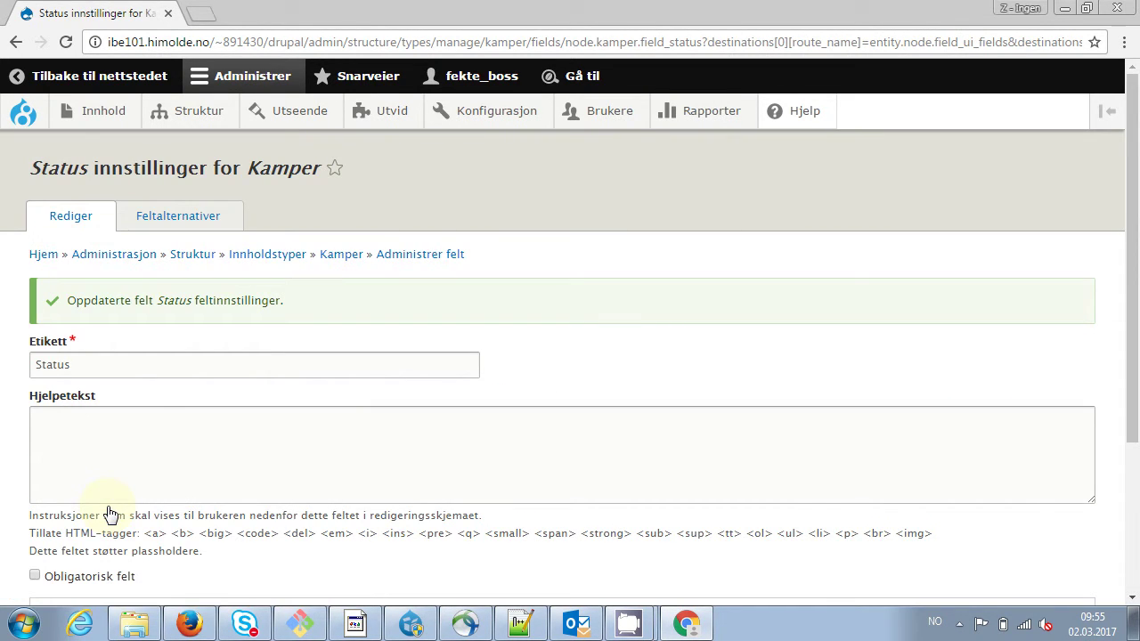
scroll(523, 295, down, 3)
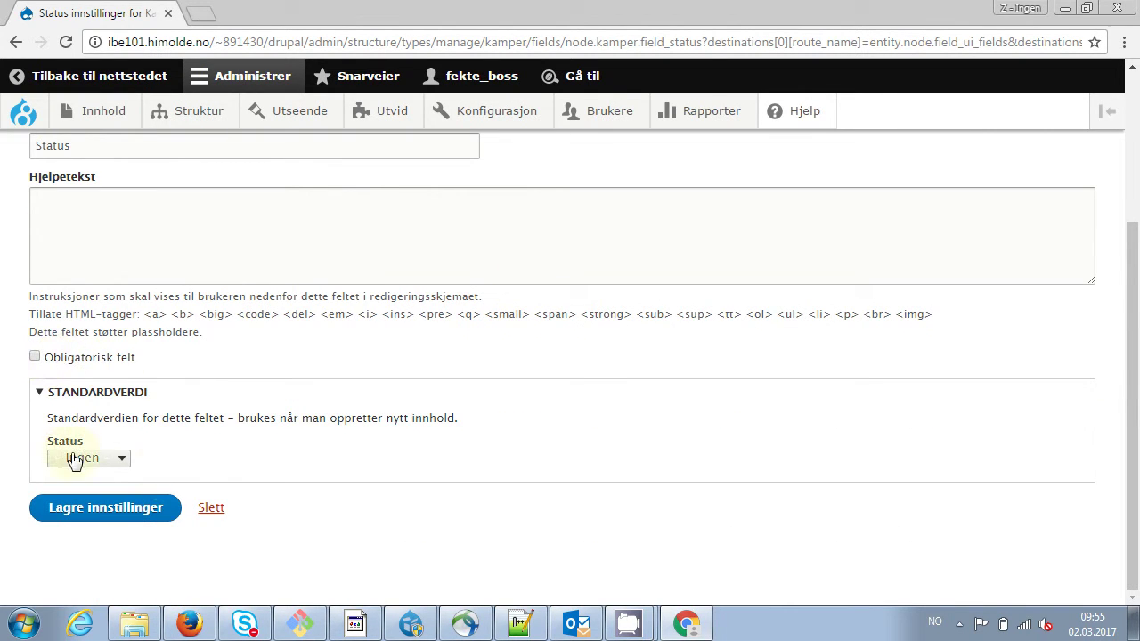
click(85, 525)
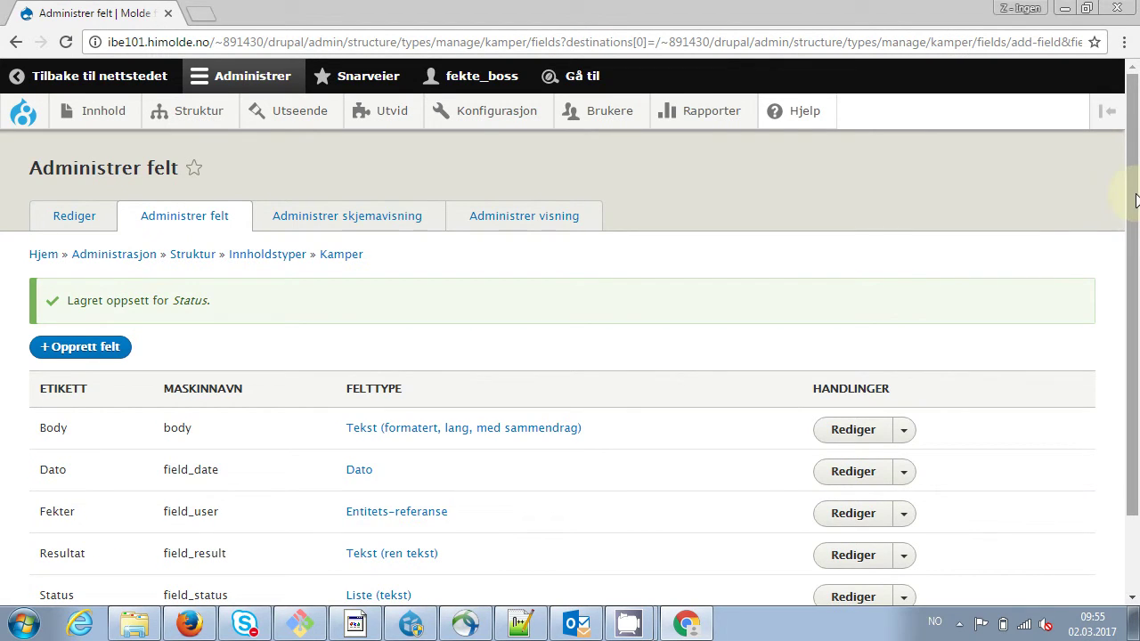
Relabel the Kamper Body field as Beskrivelse and save it
drag(1136, 196, 1136, 151)
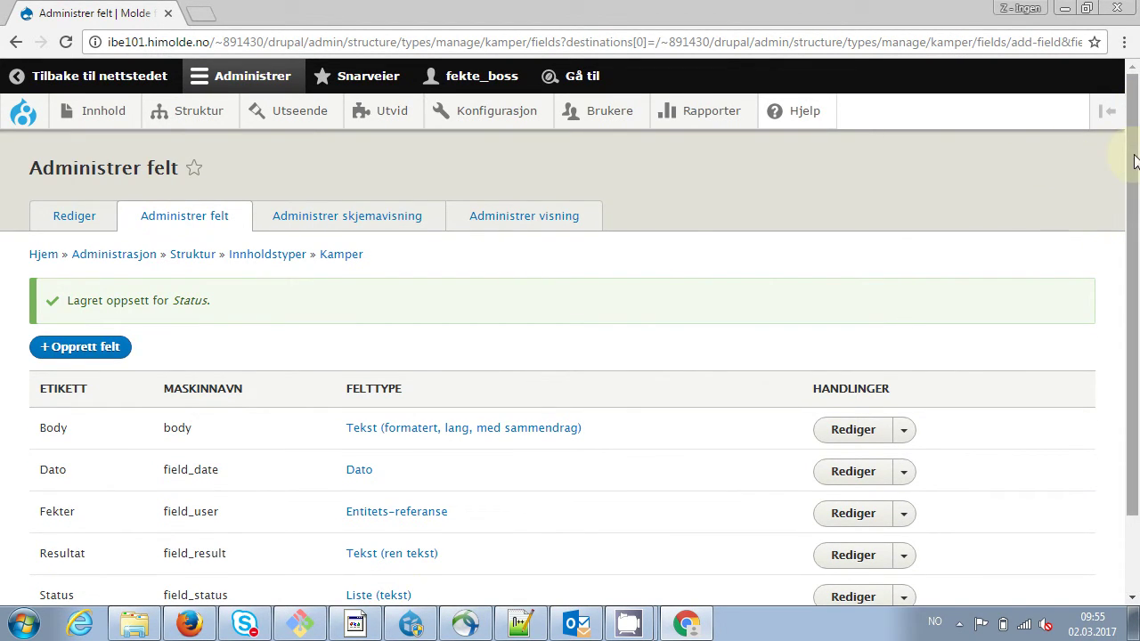
drag(1136, 185, 1138, 263)
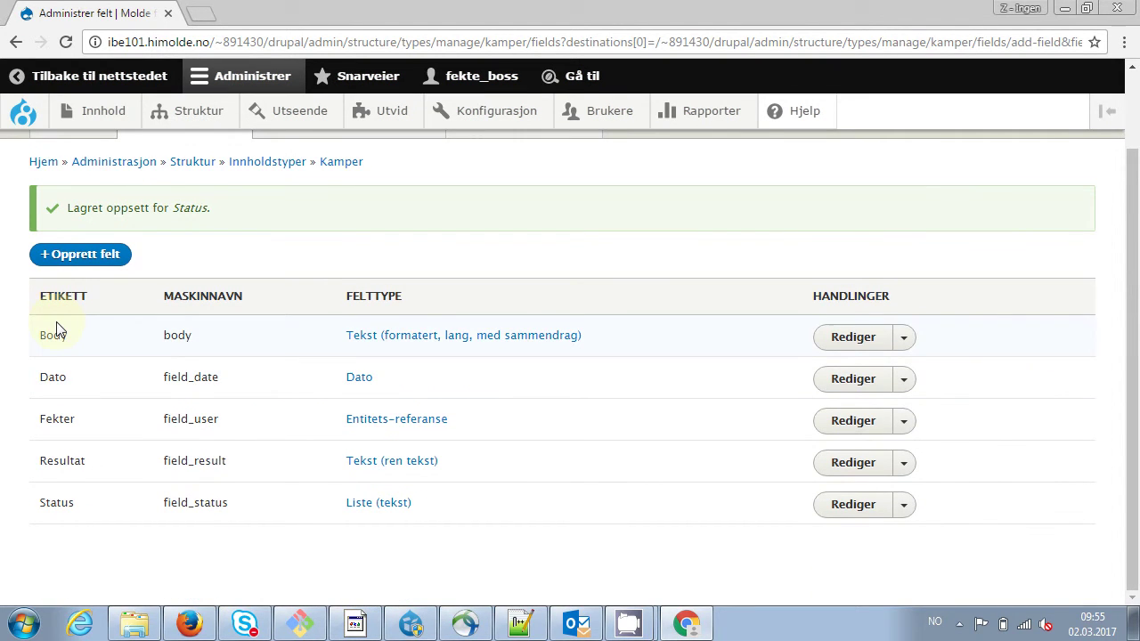
click(884, 333)
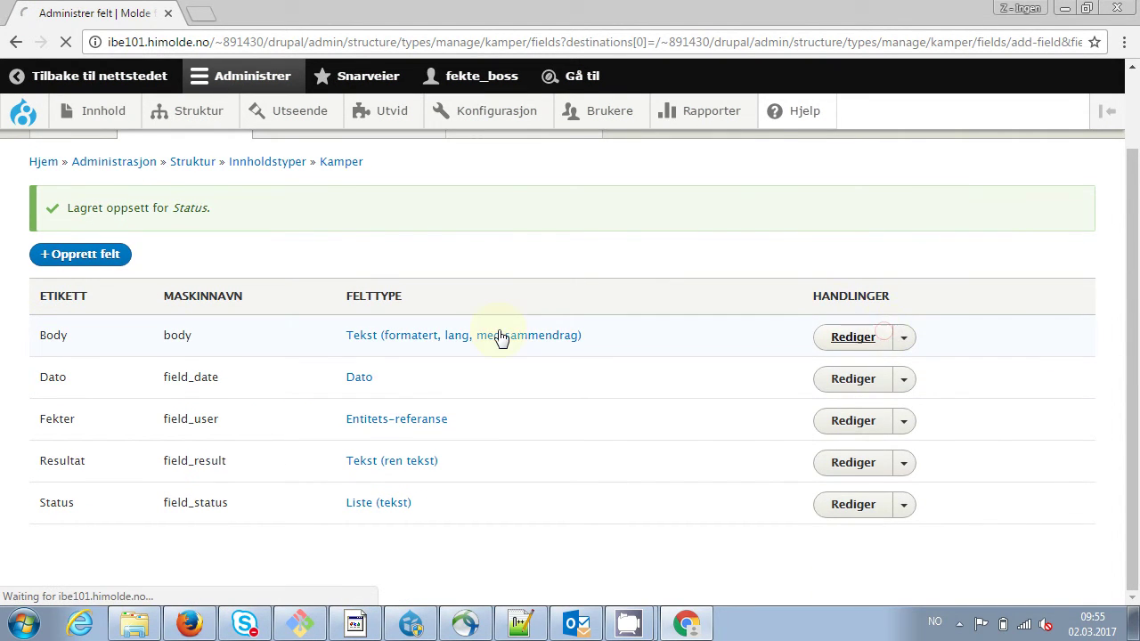
click(110, 311)
key(BackSpace)
key(BackSpace)
key(BackSpace)
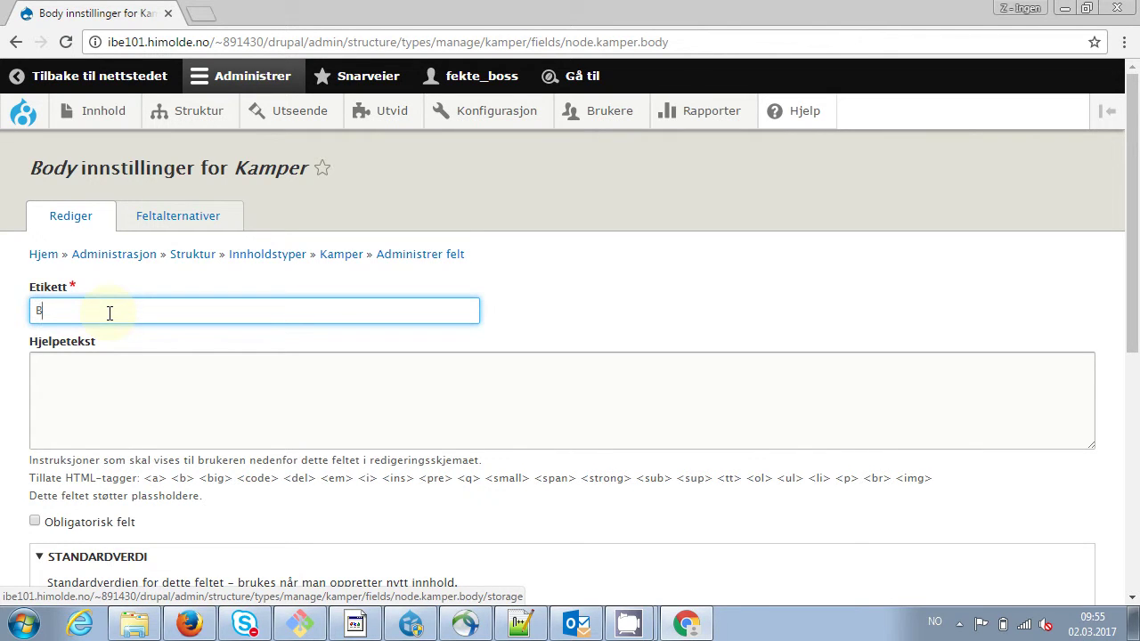
text(eskrivelse)
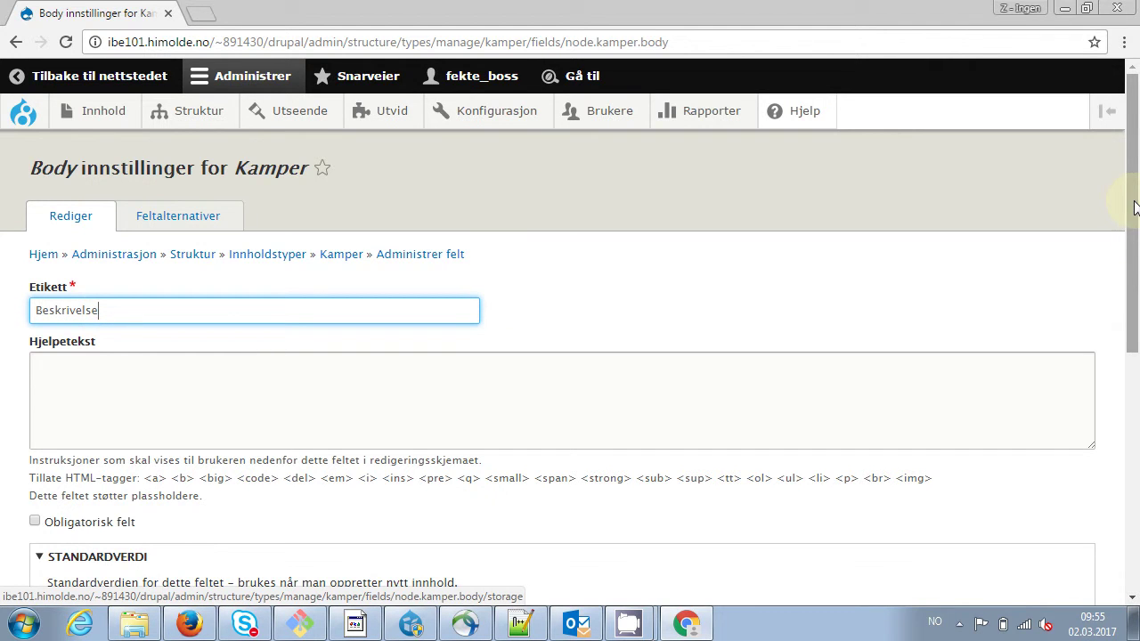
scroll(1134, 215, down, 5)
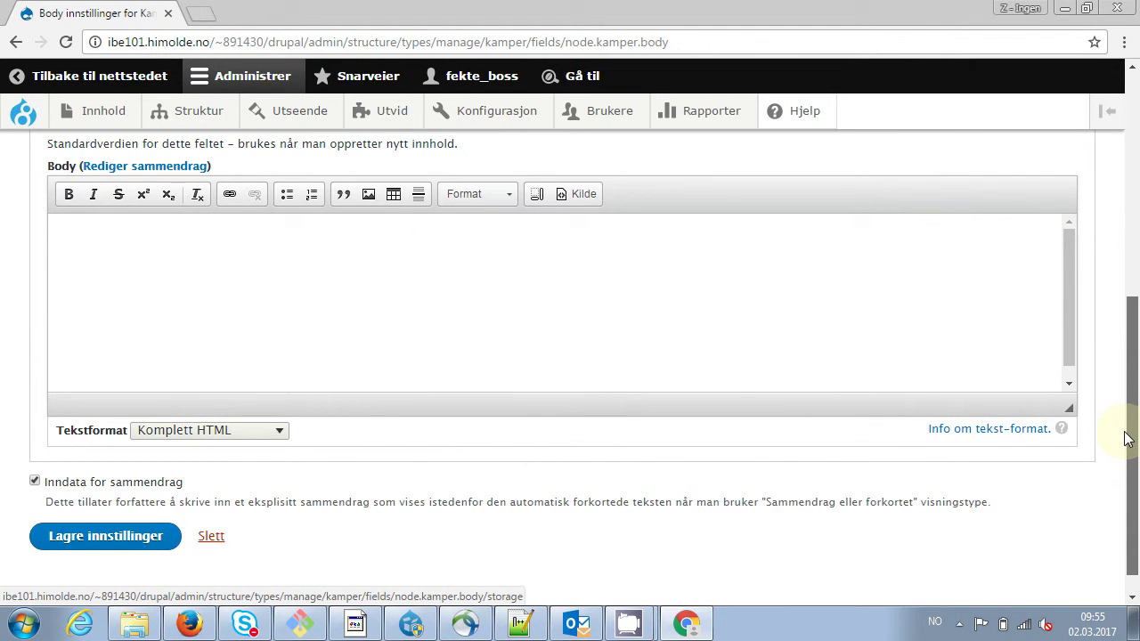
click(96, 501)
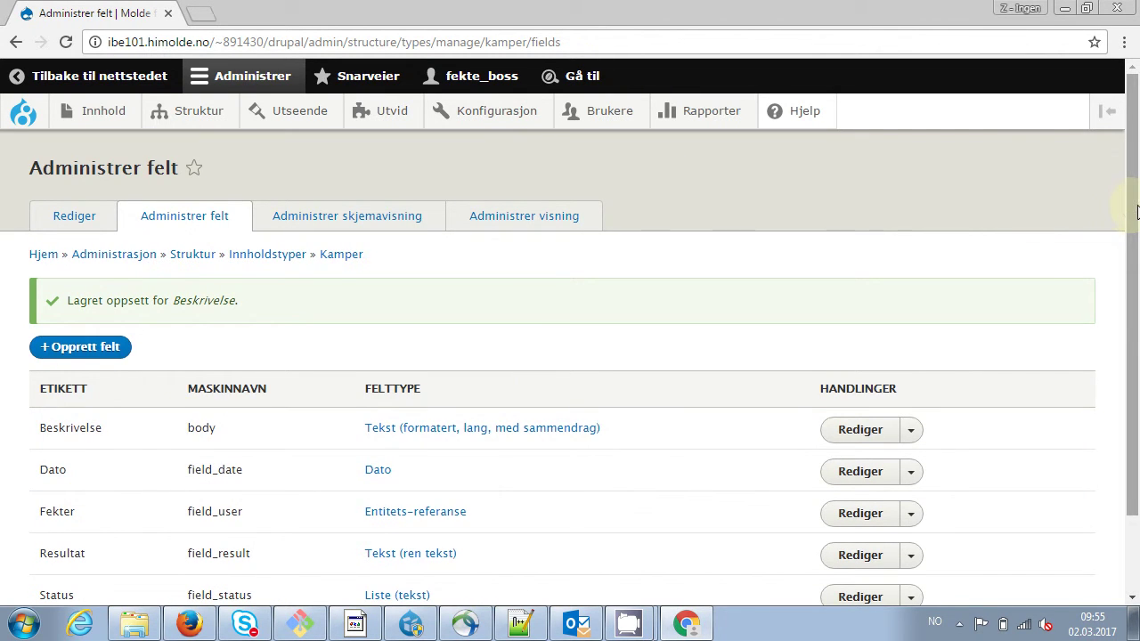
scroll(1127, 352, down, 2)
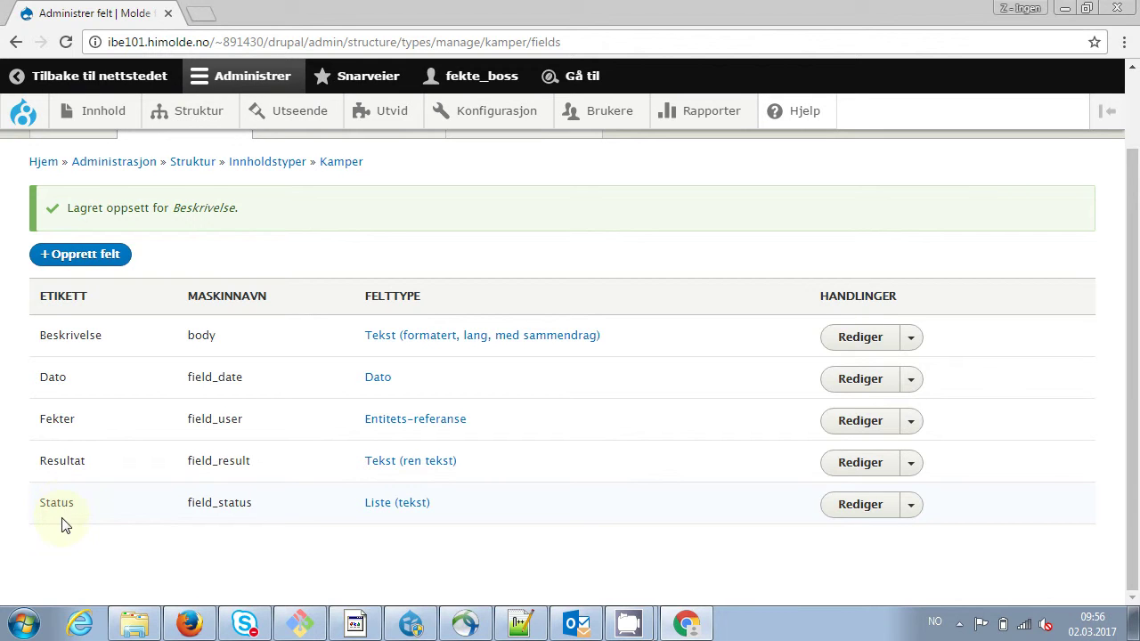
click(1135, 140)
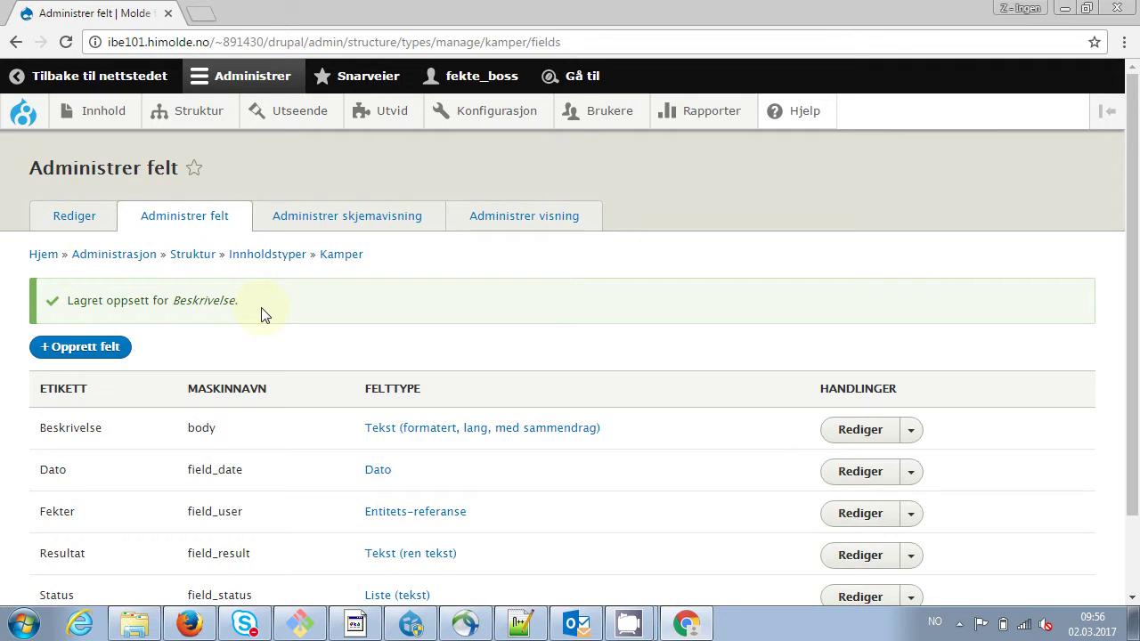
Start a new Kamper match titled 'Hessacup - runde 1'
mouse_move(80, 114)
mouse_move(104, 183)
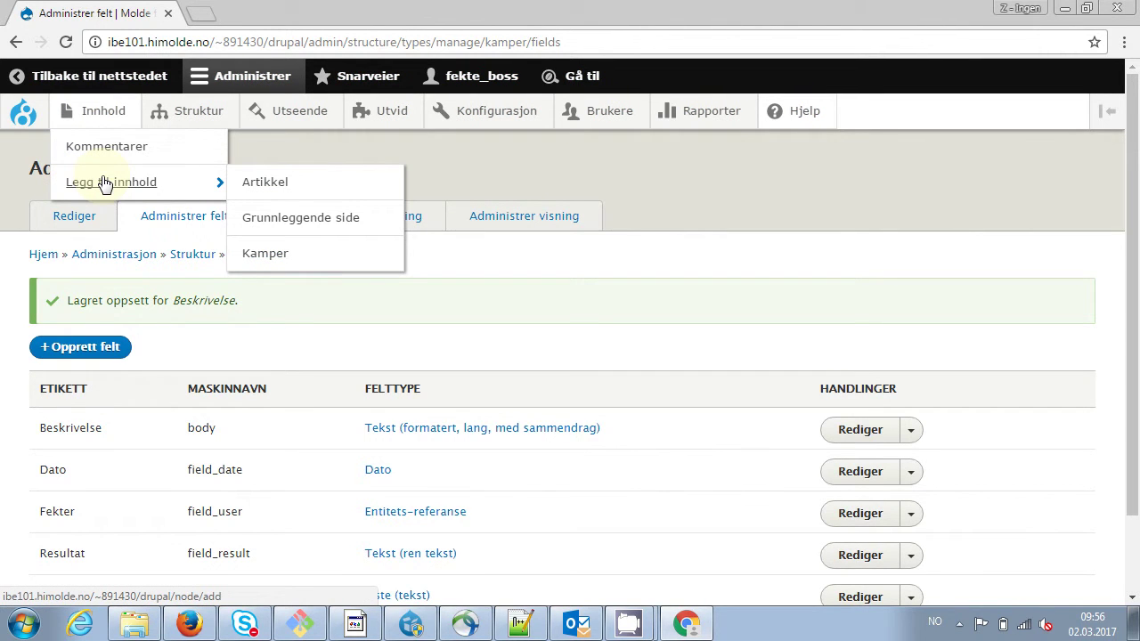
click(284, 255)
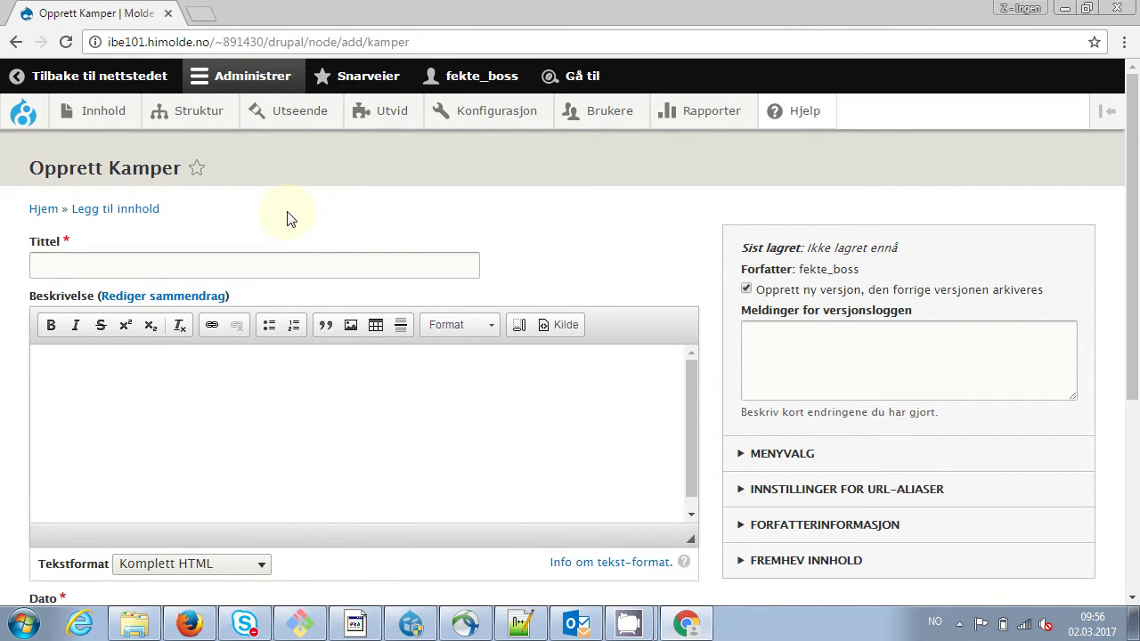
click(247, 261)
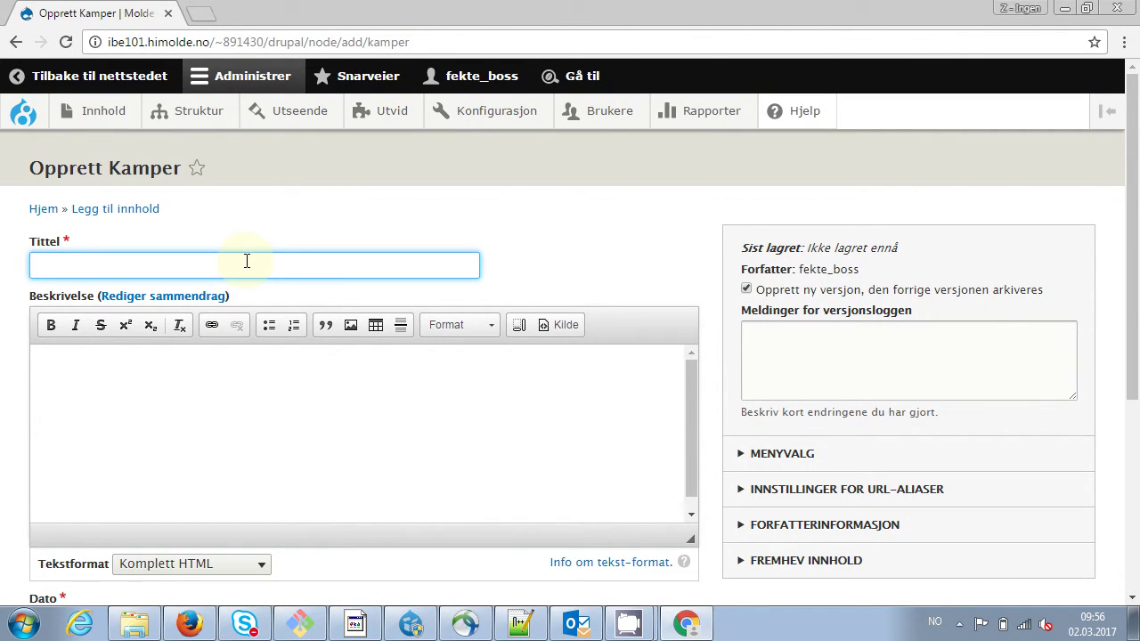
text(Rud)
key(BackSpace)
key(BackSpace)
key(BackSpace)
text(Hessacup - runde 1)
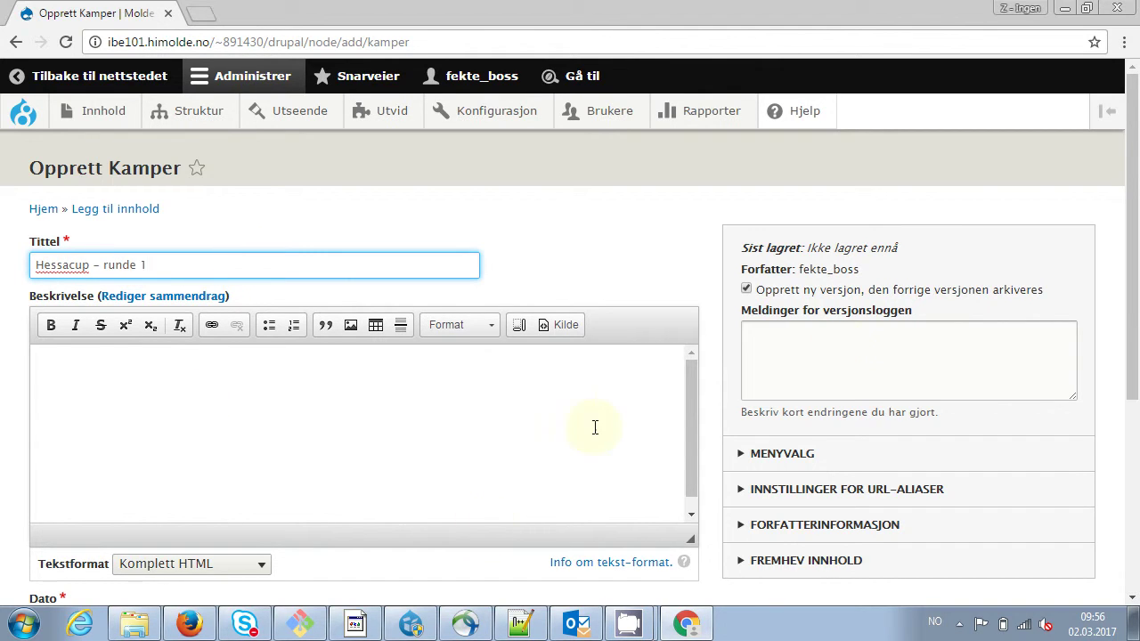
scroll(1100, 383, down, 3)
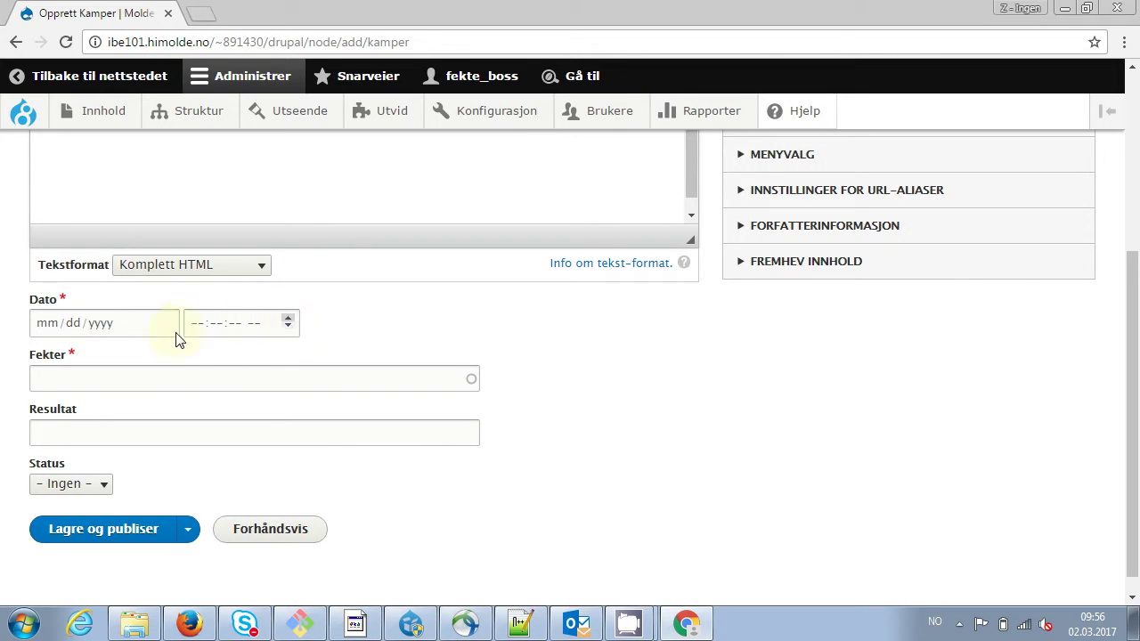
Set the match date to 01/01/2017 at 10:00 AM
click(98, 322)
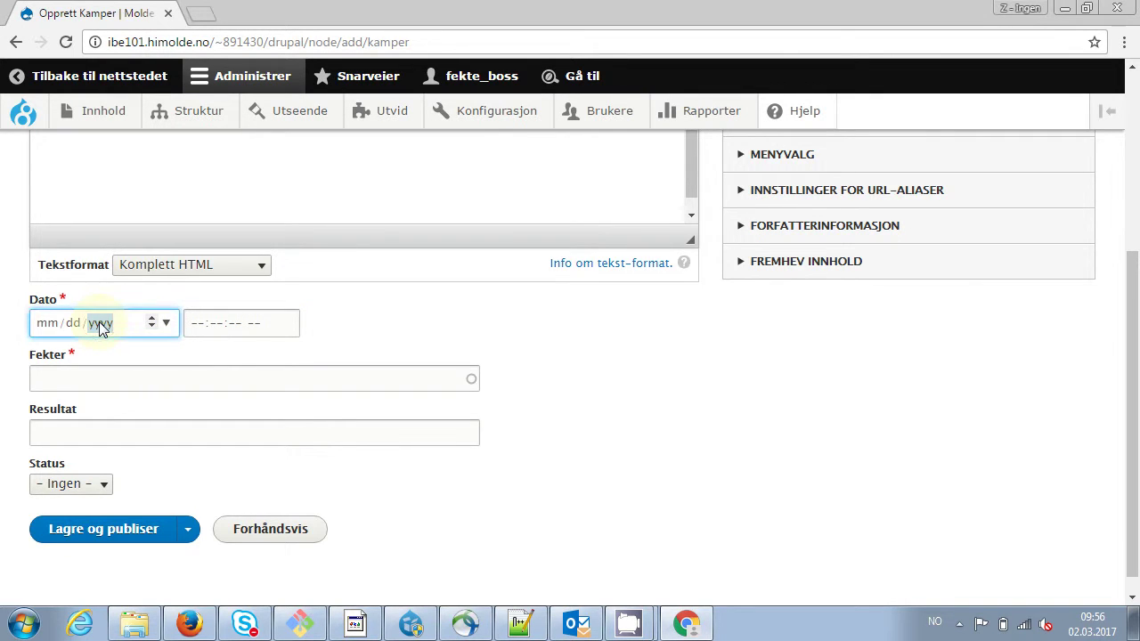
click(44, 325)
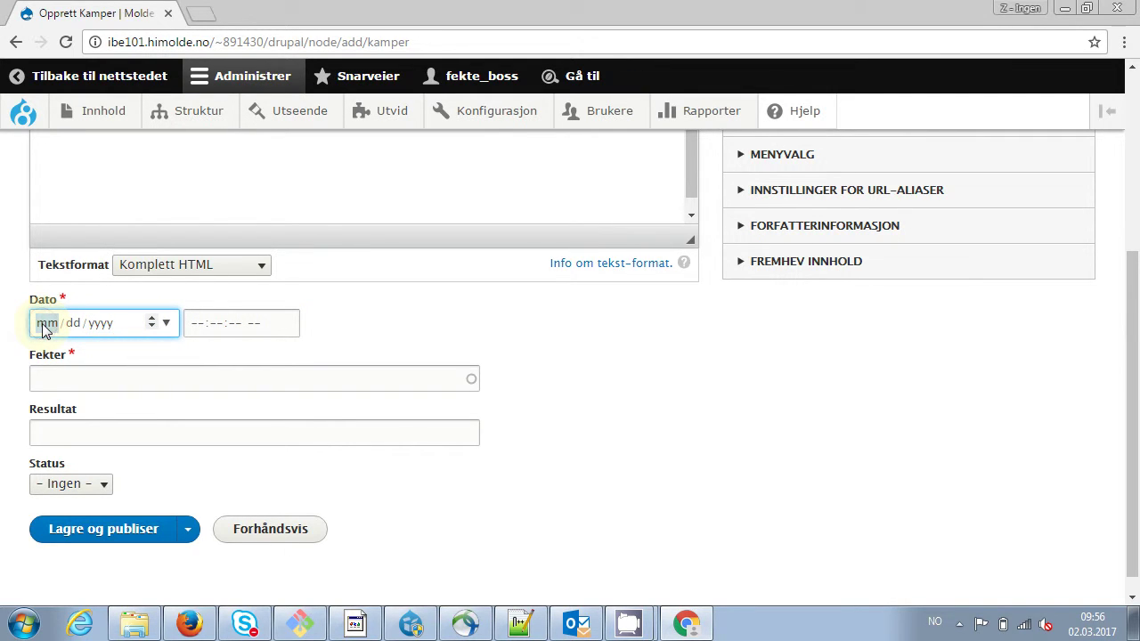
text(01 / 01 /)
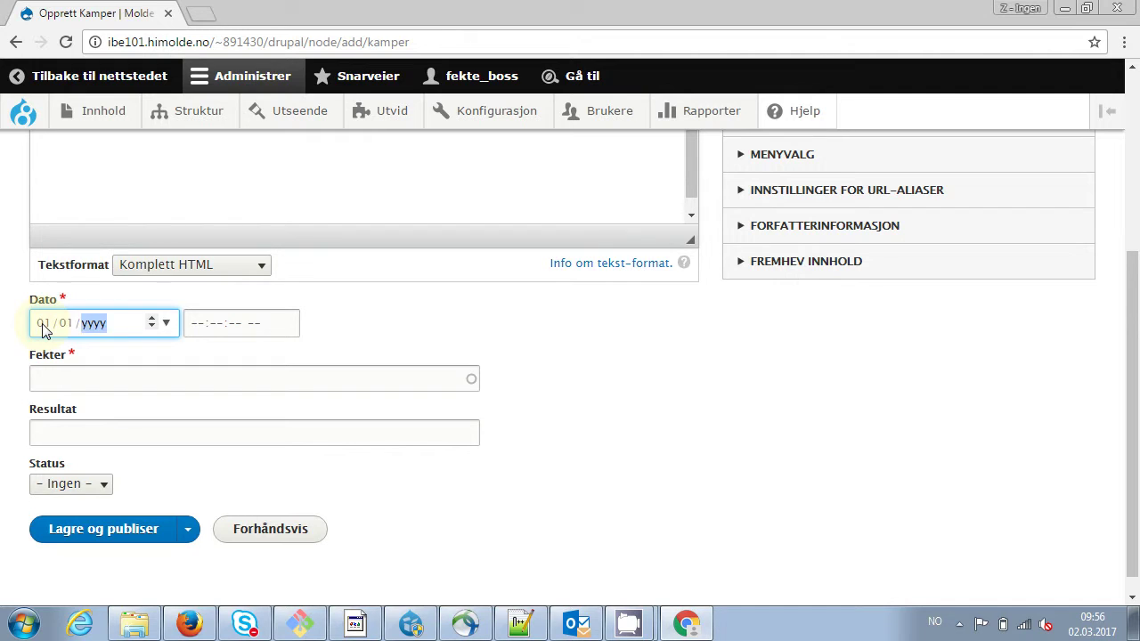
text( 2017)
key(Tab)
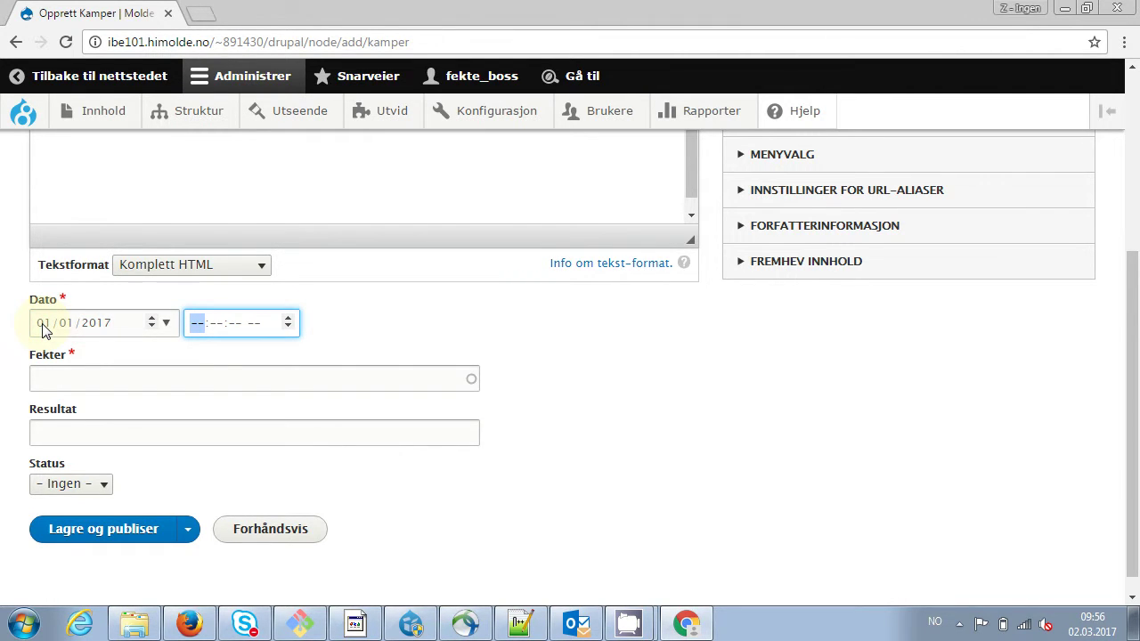
text(100000)
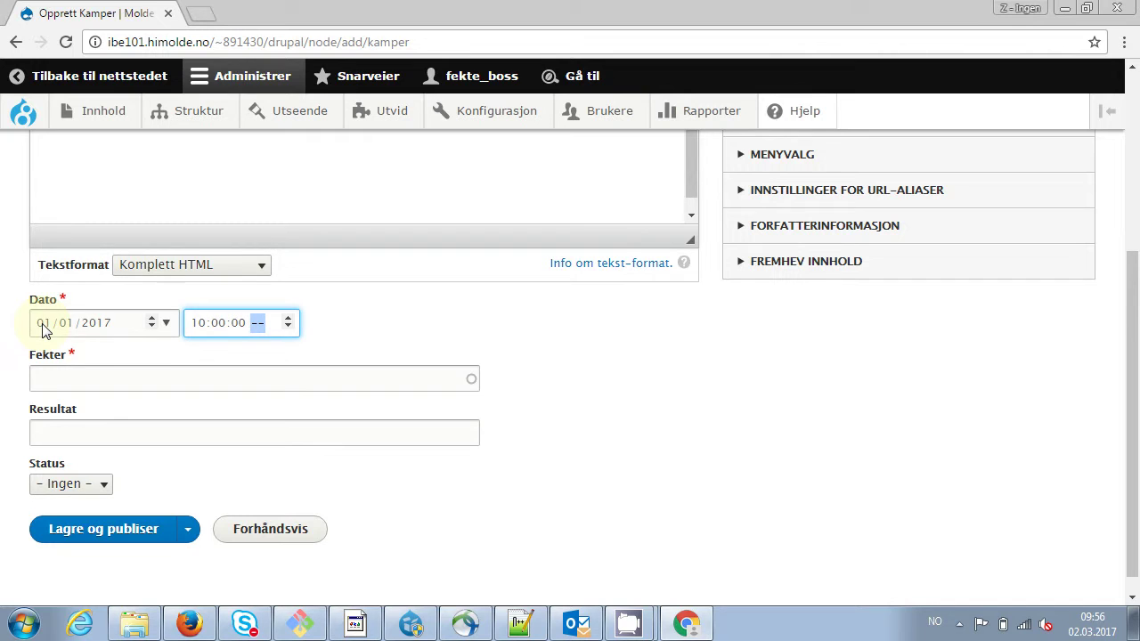
text(p)
key(BackSpace)
text(a)
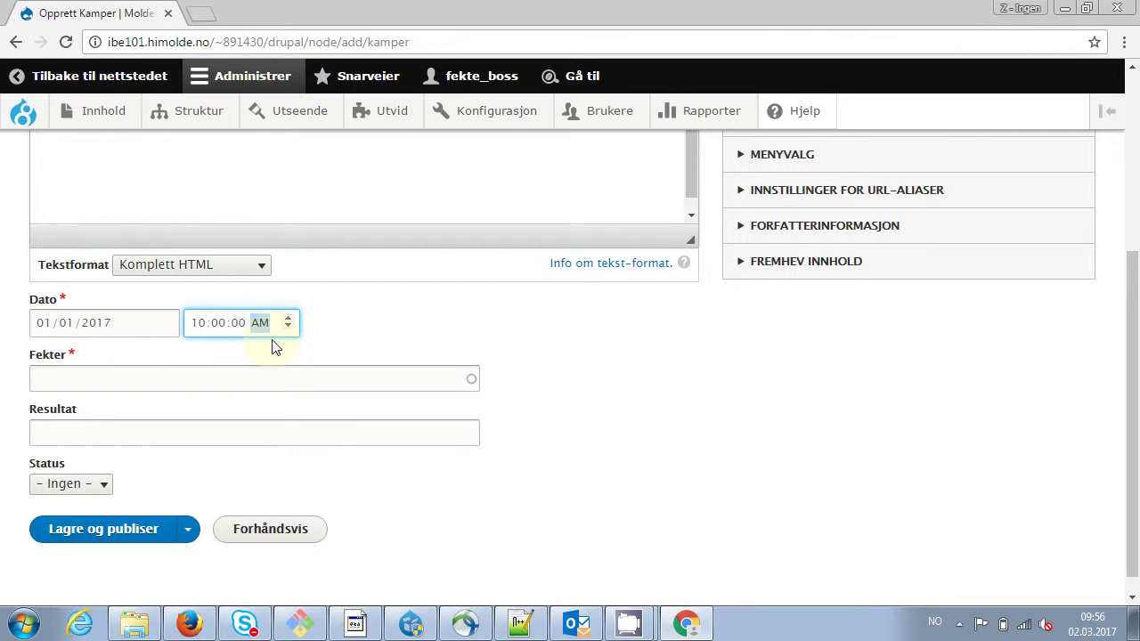
Set the editor account as fencer, Resultat 12-3, Status seier, and publish
click(144, 382)
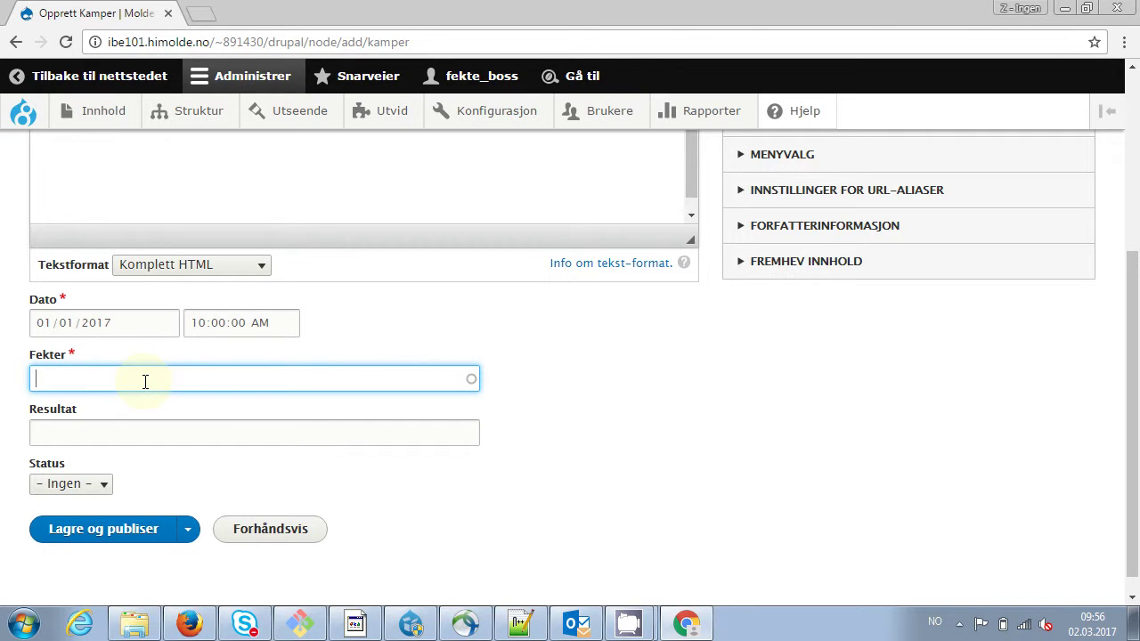
text(fe)
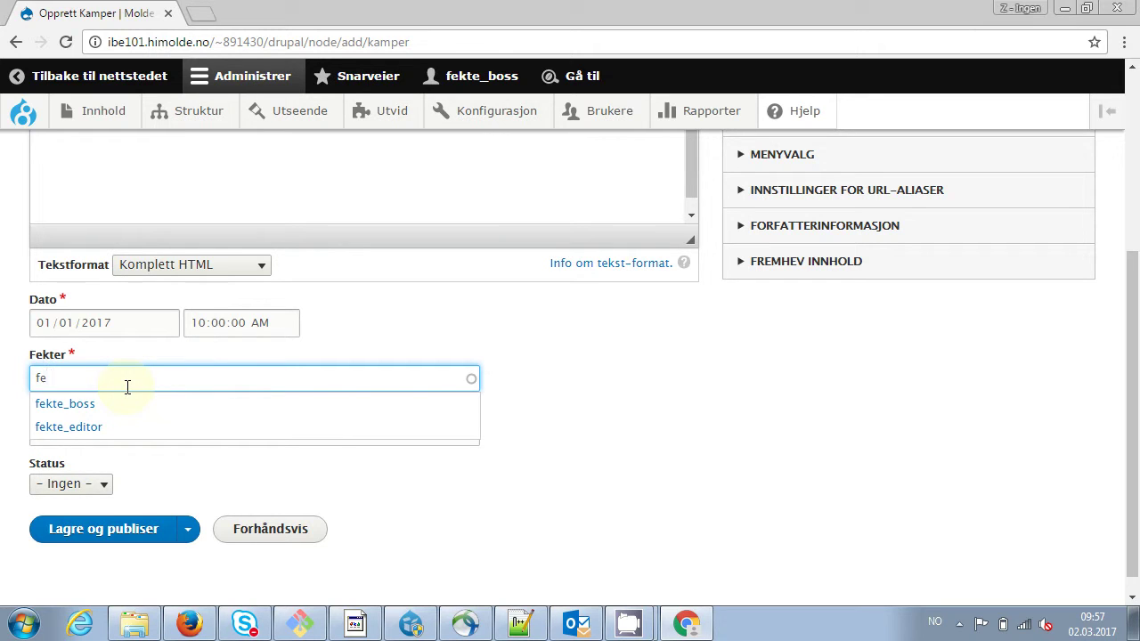
click(79, 429)
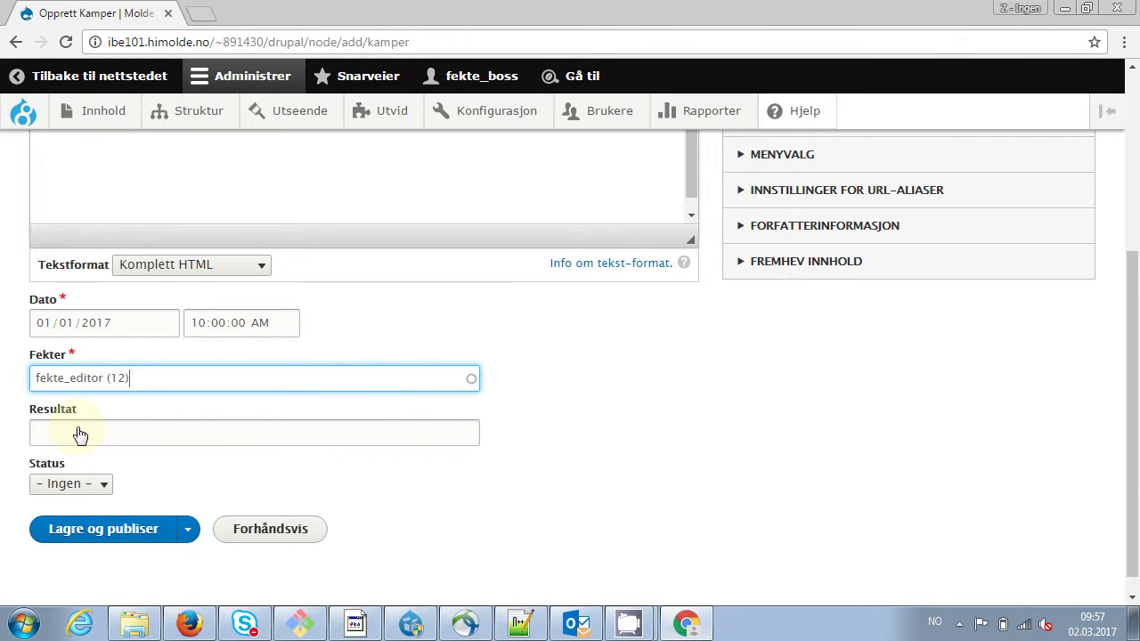
click(90, 435)
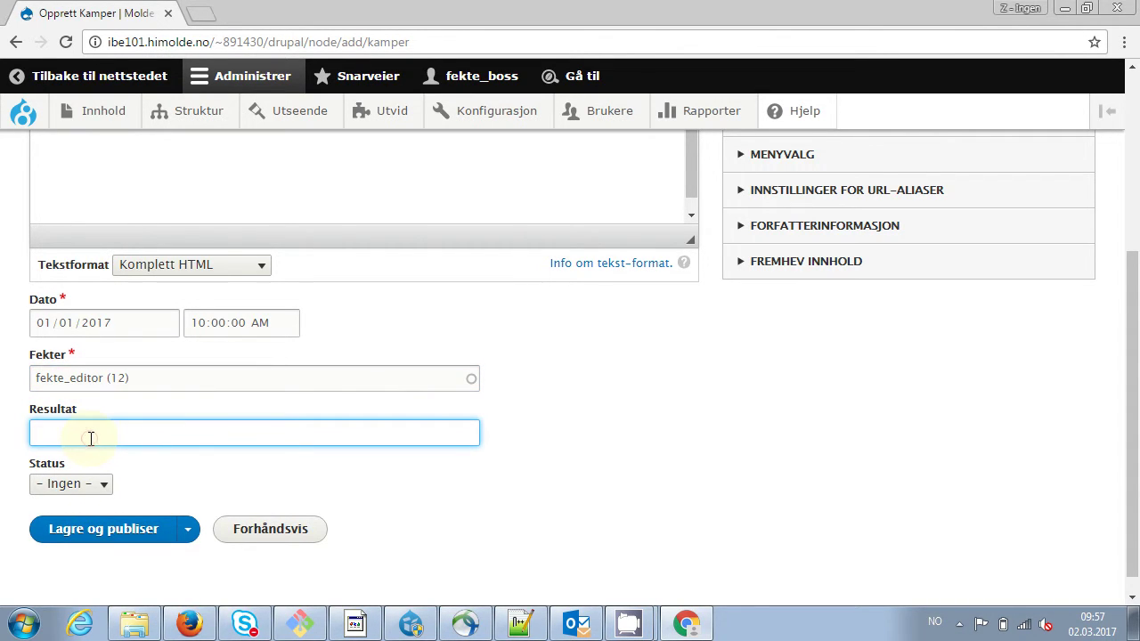
text(12-3)
click(108, 496)
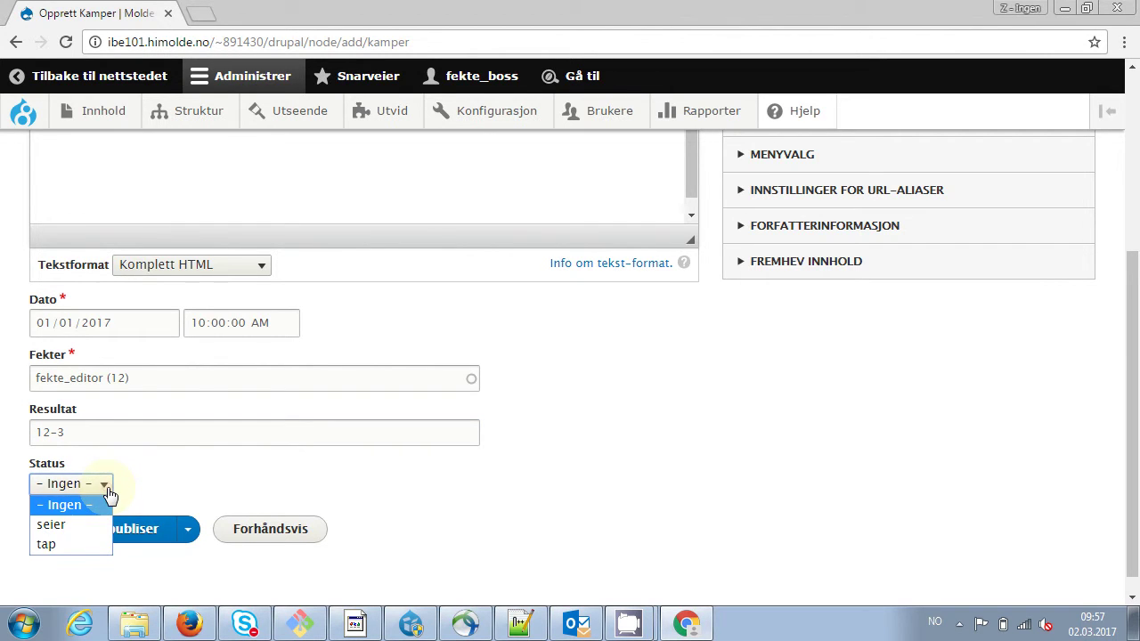
click(61, 518)
click(84, 534)
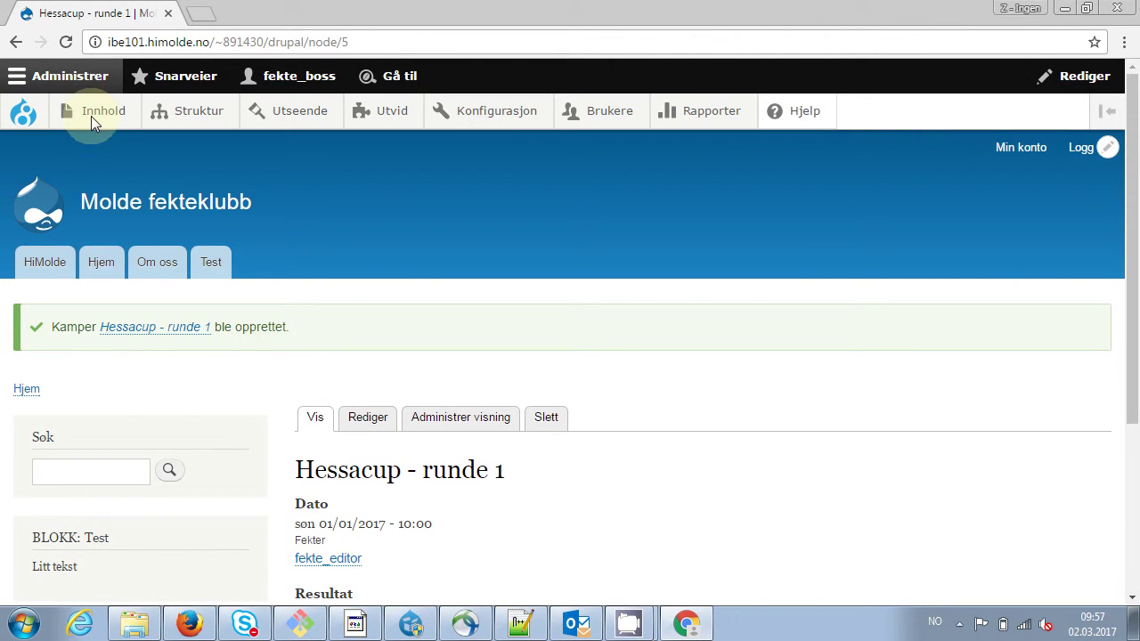
Start another Kamper match titled 'Hessacup - runde 2'
mouse_move(107, 111)
mouse_move(143, 183)
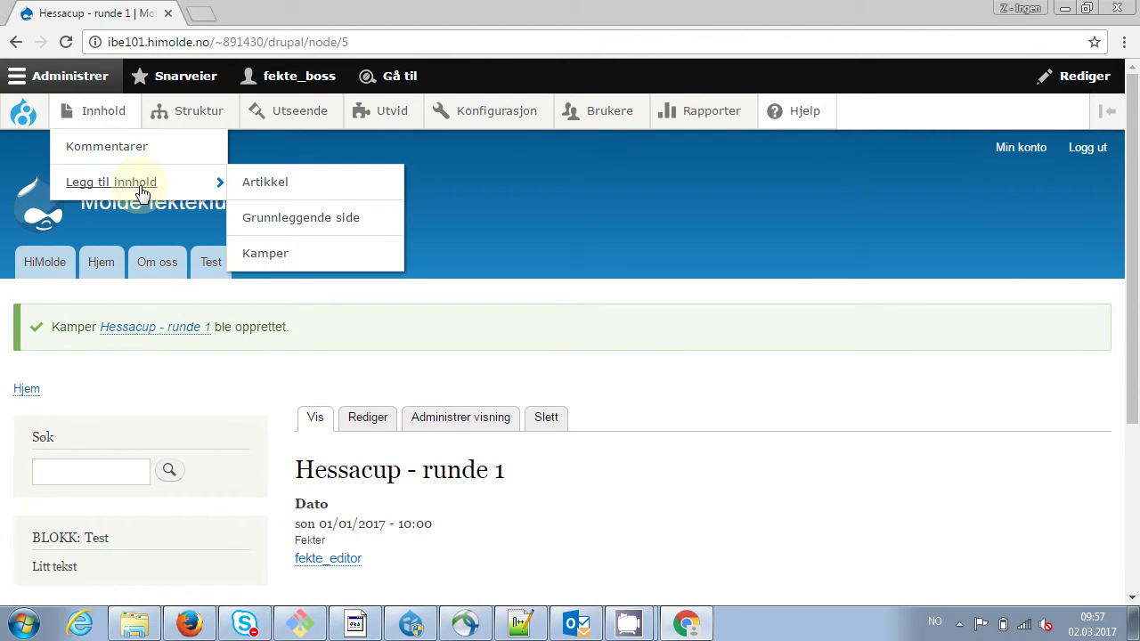
click(287, 253)
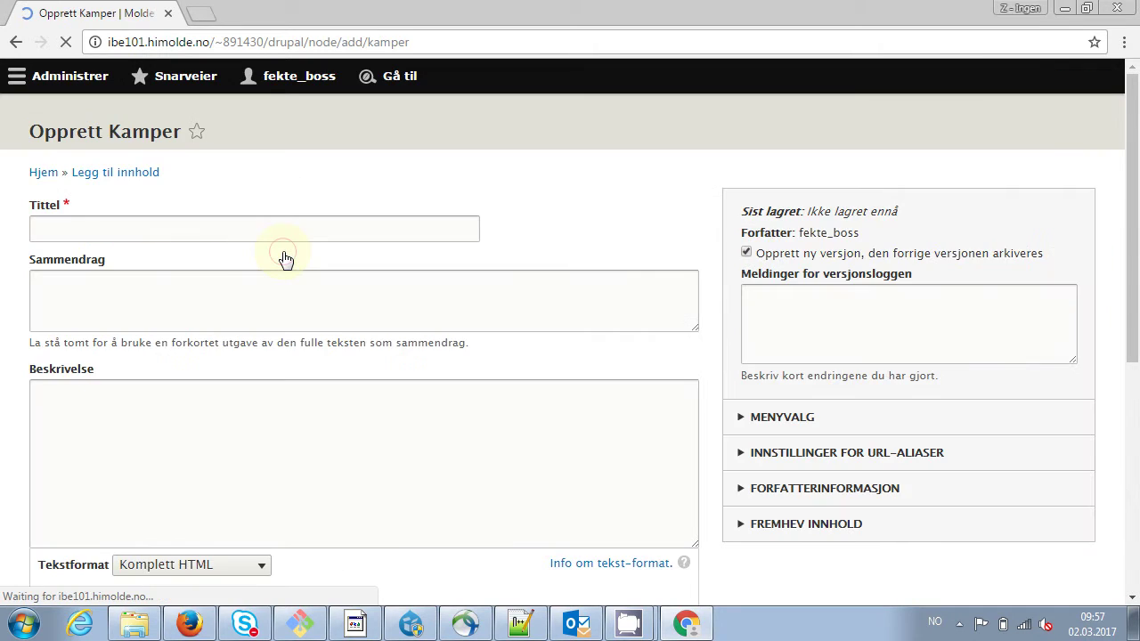
click(198, 275)
text(G)
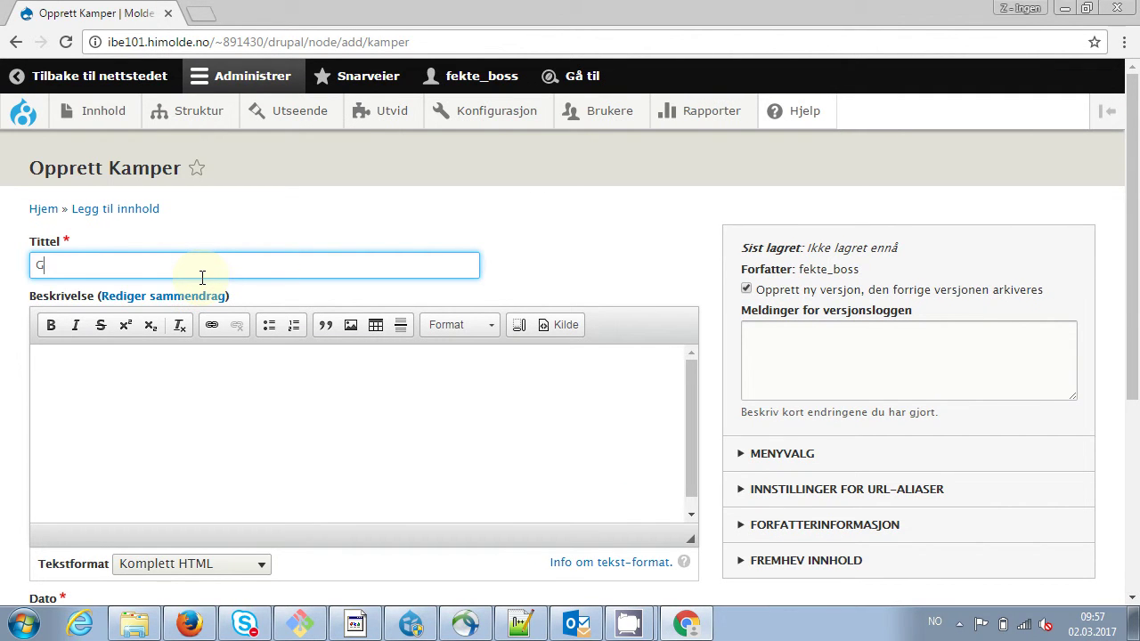
key(BackSpace)
text(H)
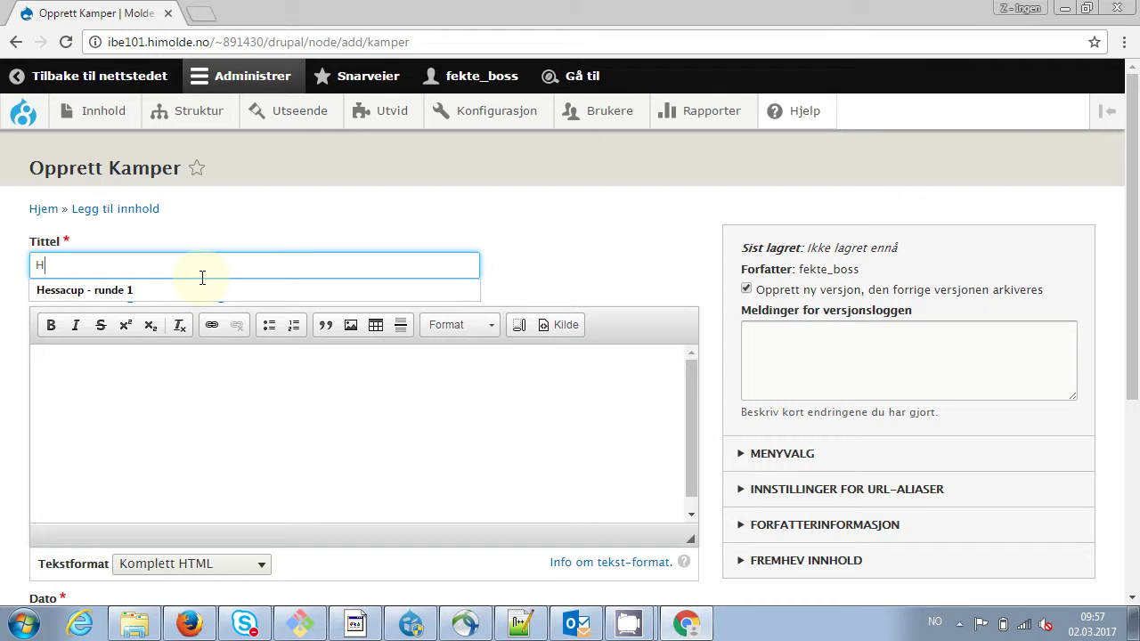
Choose the editor user account as the match's fencer
scroll(134, 481, down, 2)
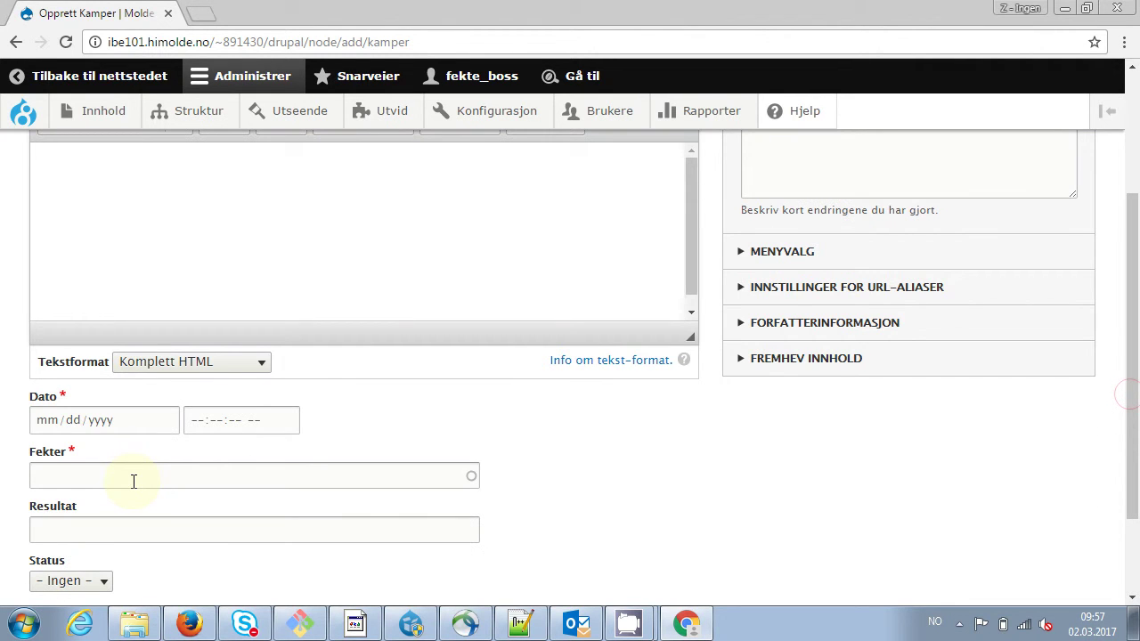
click(134, 481)
text(fe)
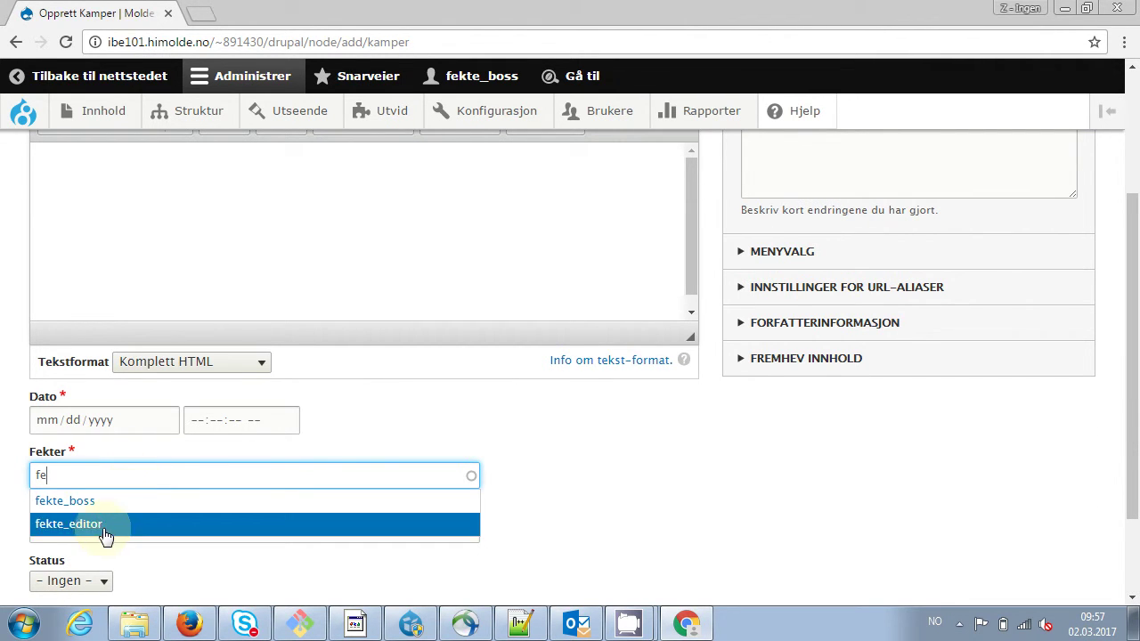
click(105, 526)
Set the match date to 01/02/2017 at 13:00
click(62, 422)
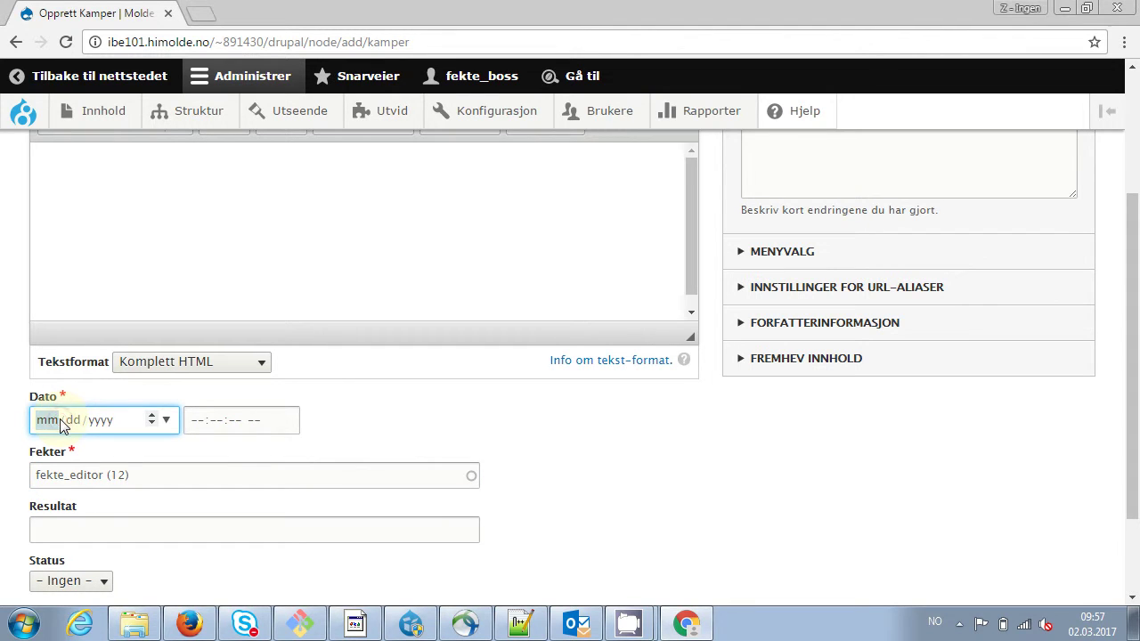
text(02 / dd / yyyy)
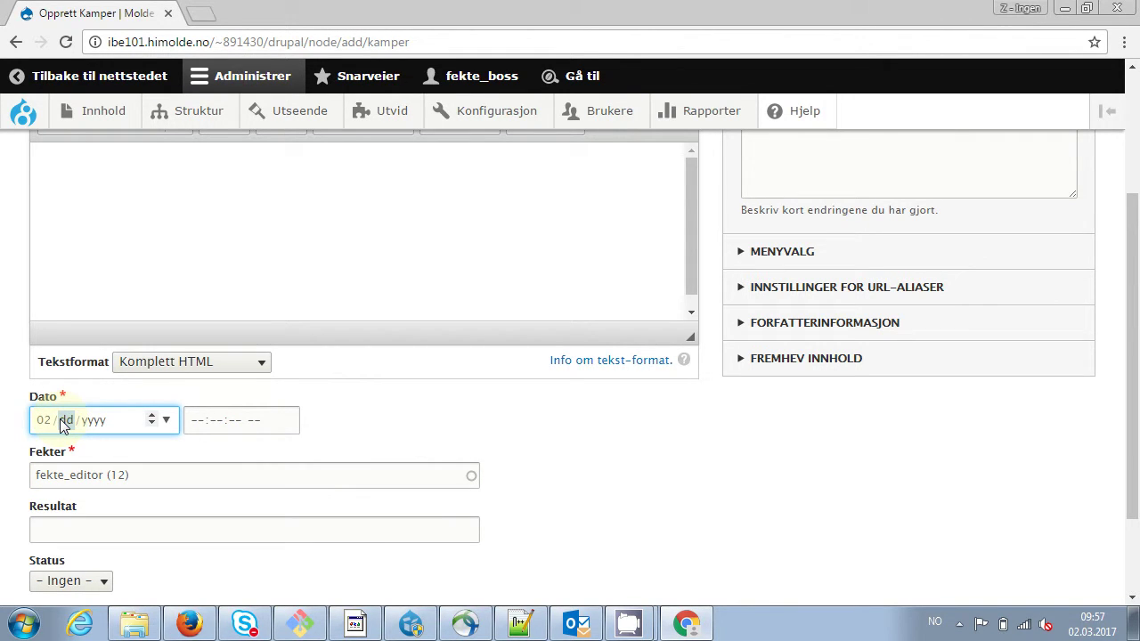
text(01)
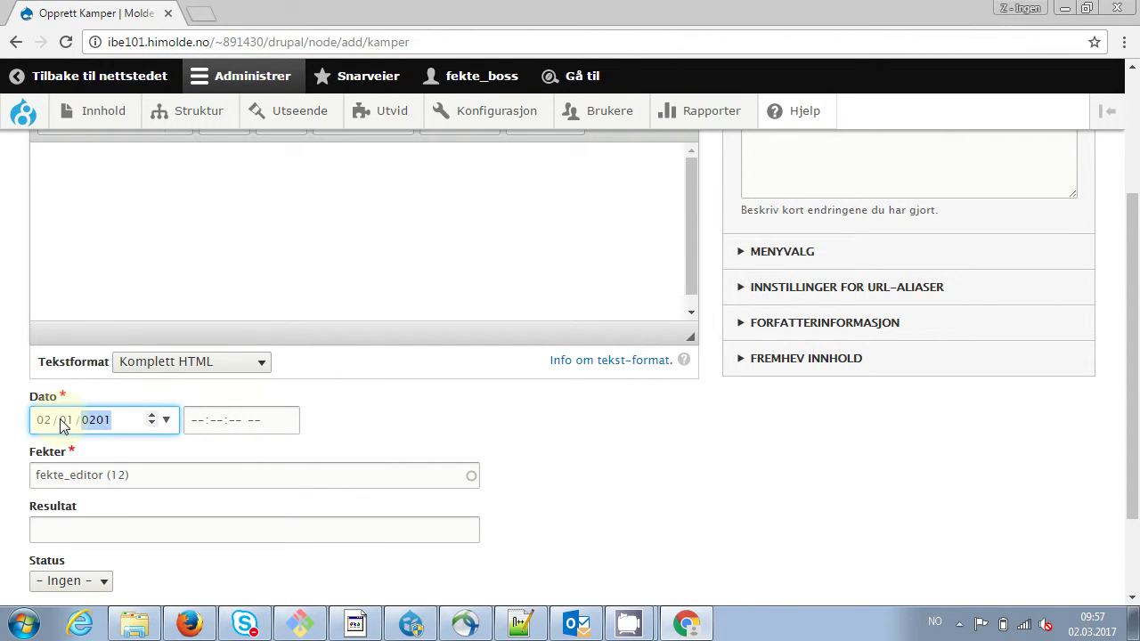
text(201201)
key(BackSpace)
text(2017)
key(Tab)
text(0)
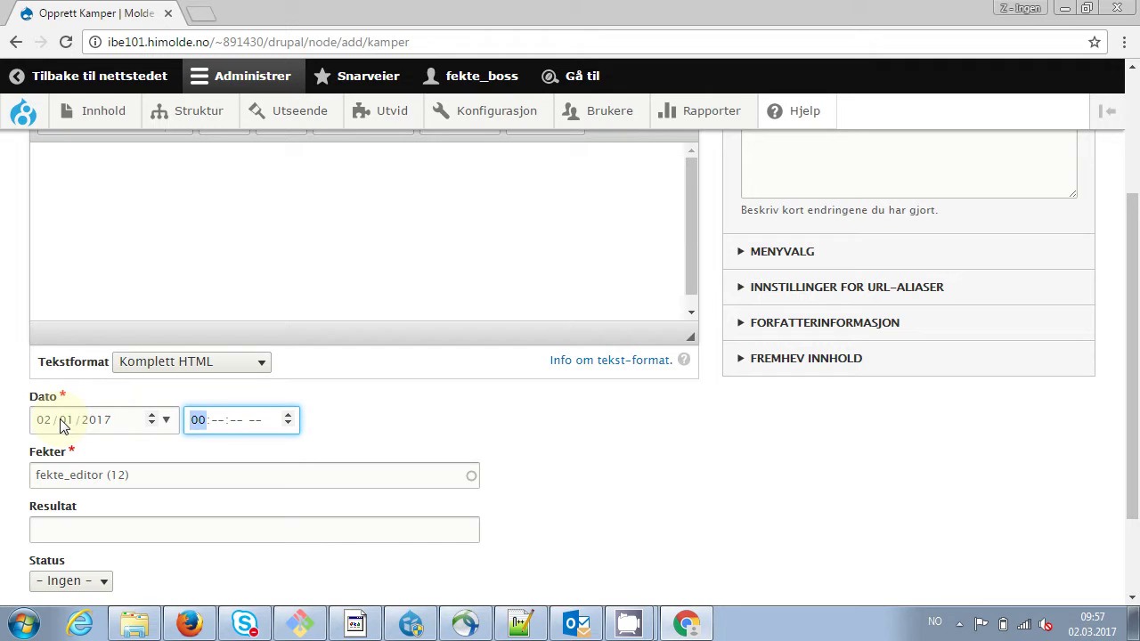
text(10)
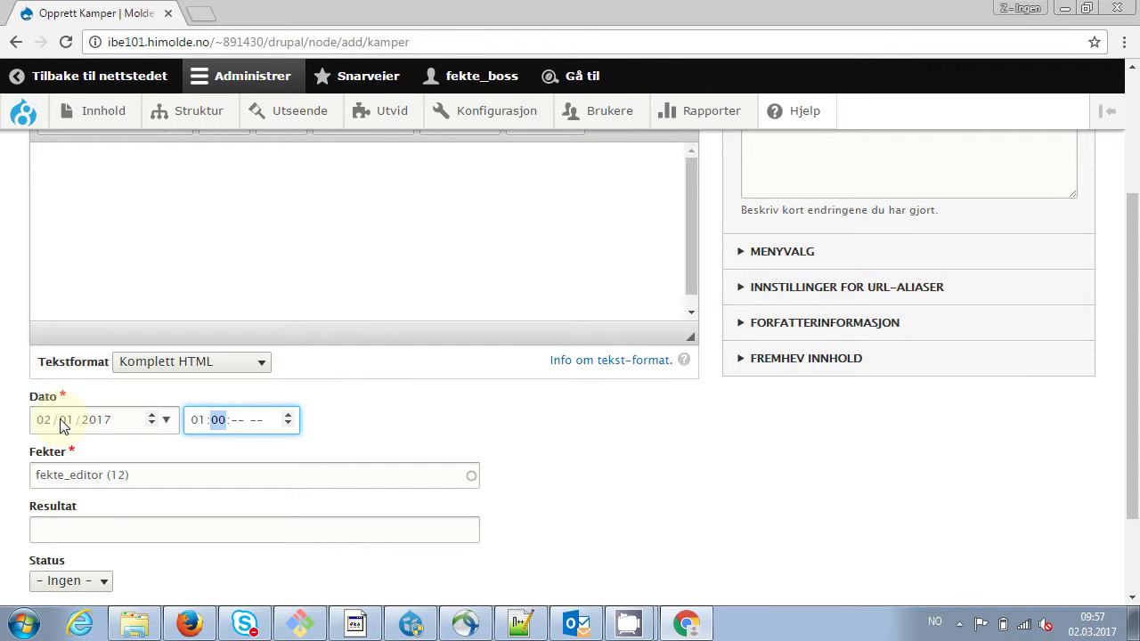
text(000p)
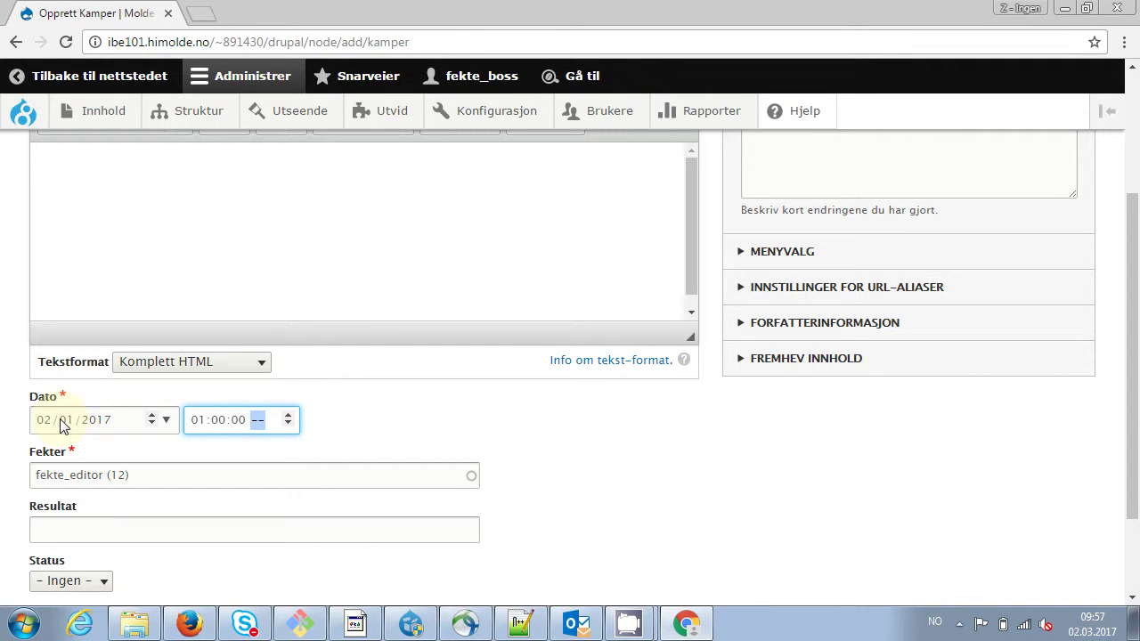
Set result 5-23 and status tap, then save and publish the match
click(96, 533)
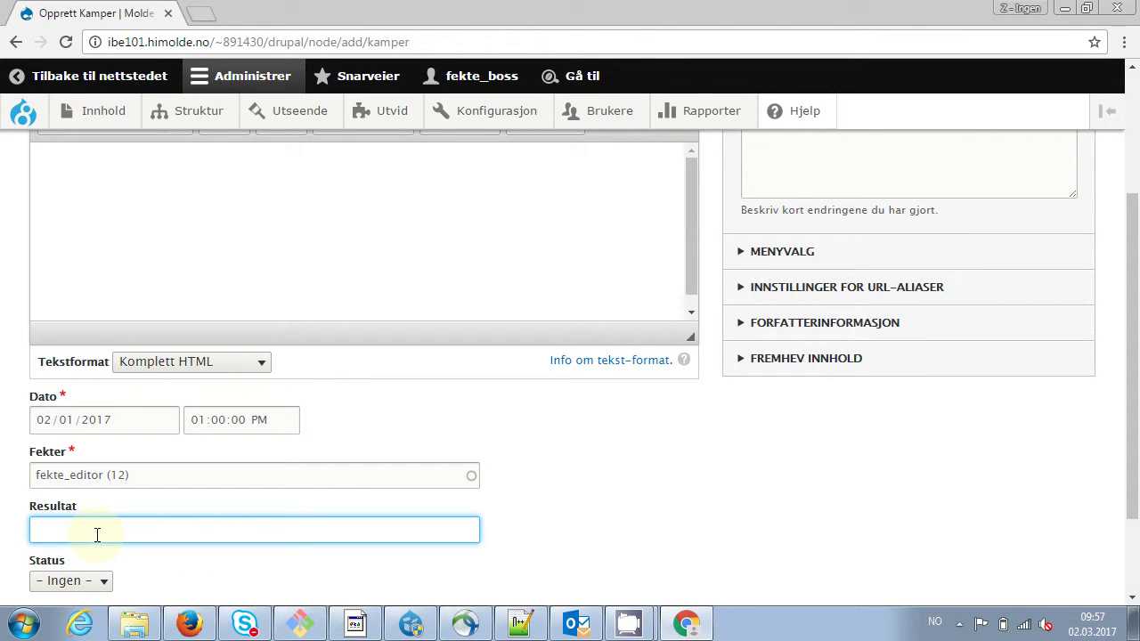
text(23-5)
click(84, 581)
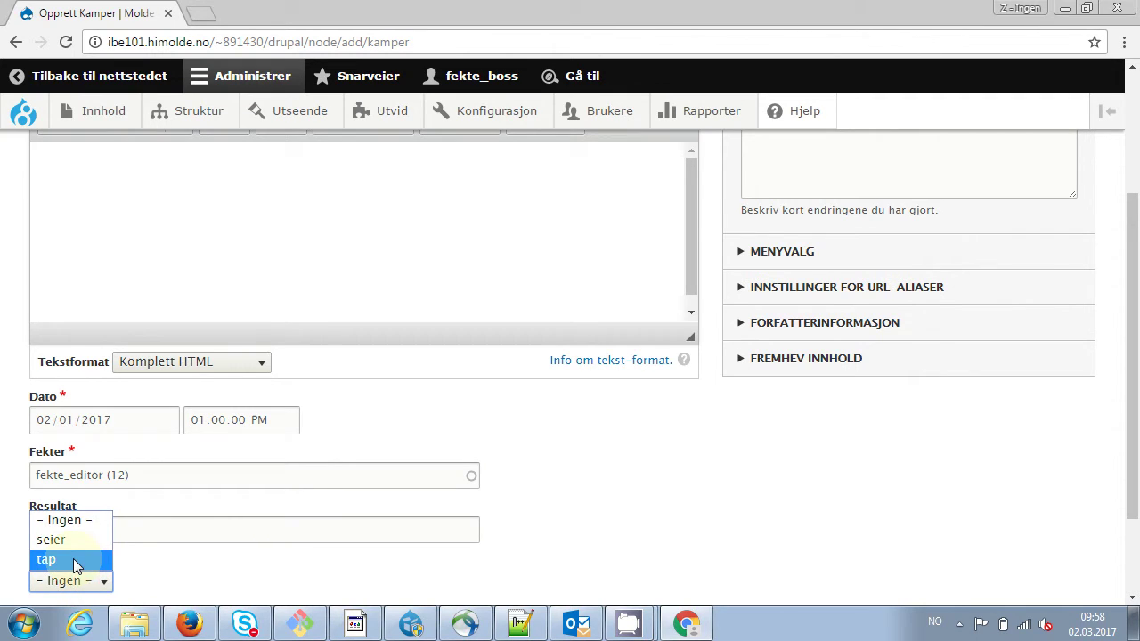
click(46, 559)
click(72, 529)
key(BackSpace)
key(BackSpace)
key(BackSpace)
key(BackSpace)
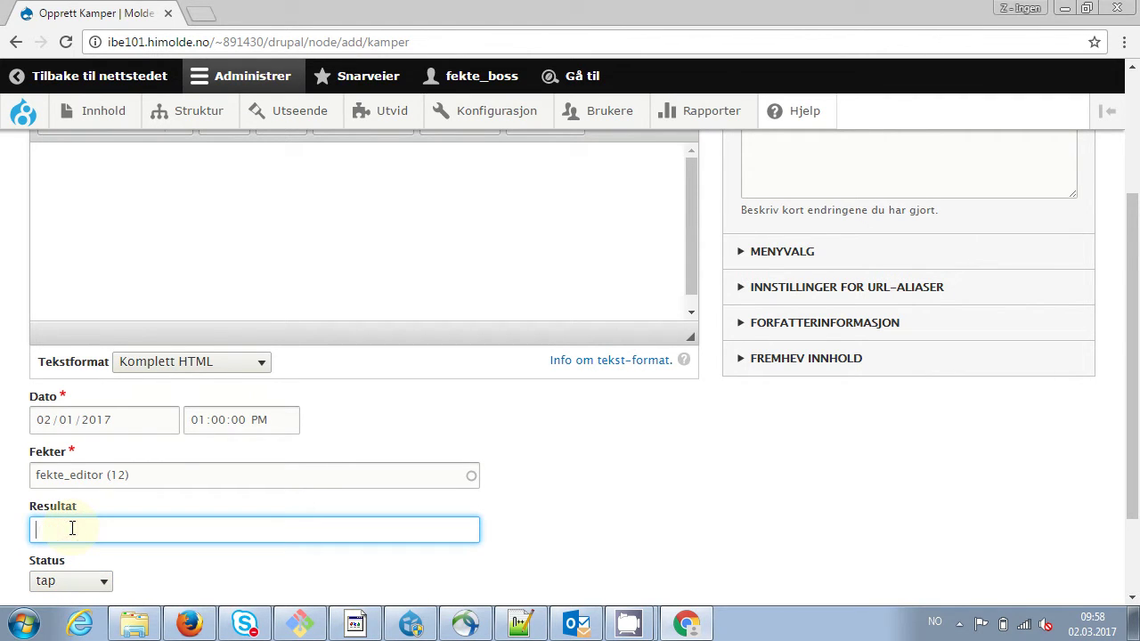
text(5-23)
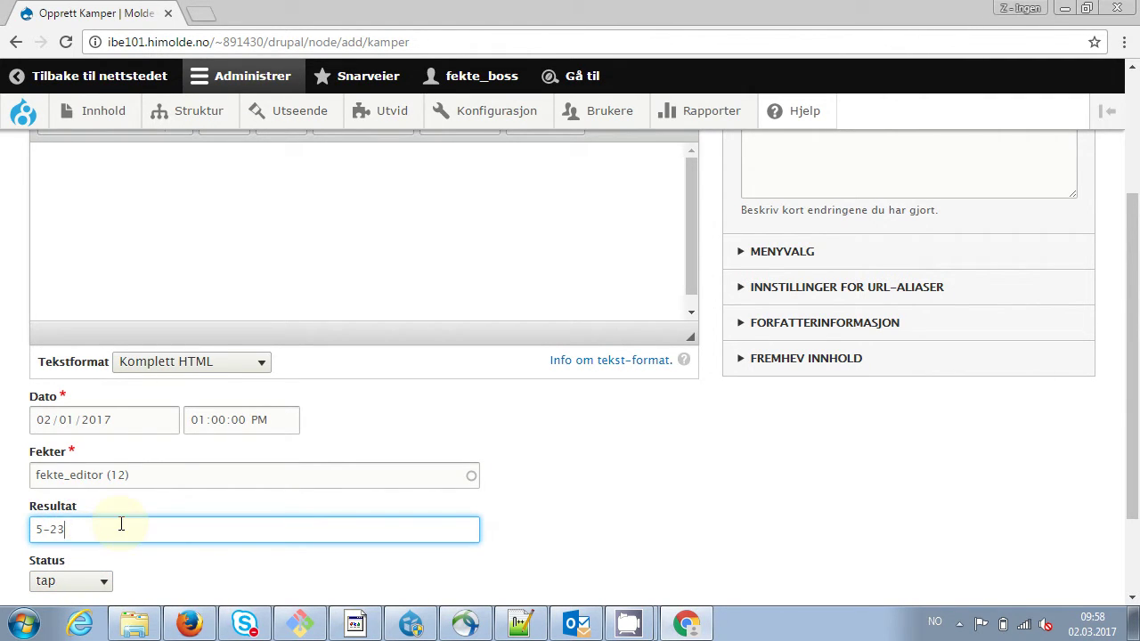
drag(1131, 451, 1131, 524)
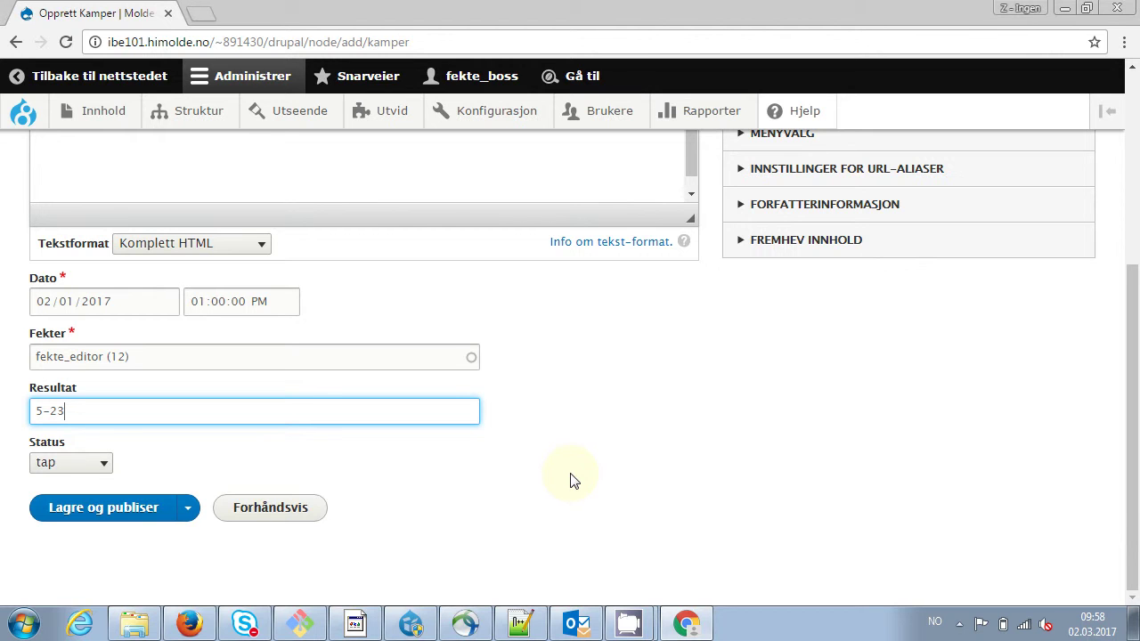
click(126, 507)
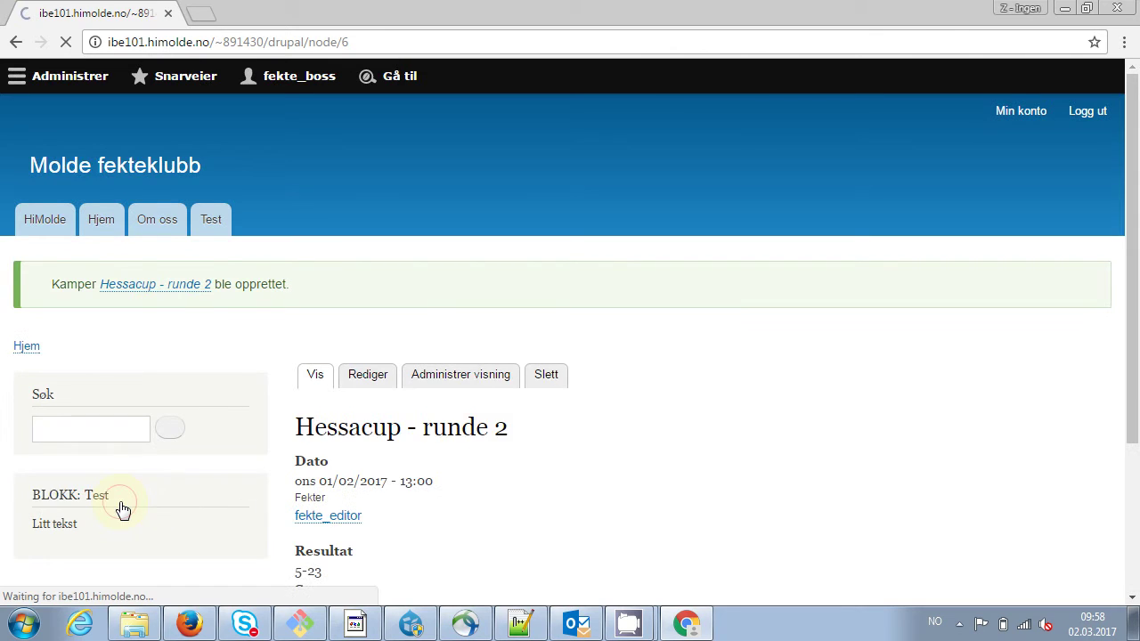
Scroll the published 'Hessacup - runde 2' page to confirm result 5-23 and status tap
scroll(1136, 281, down, 1)
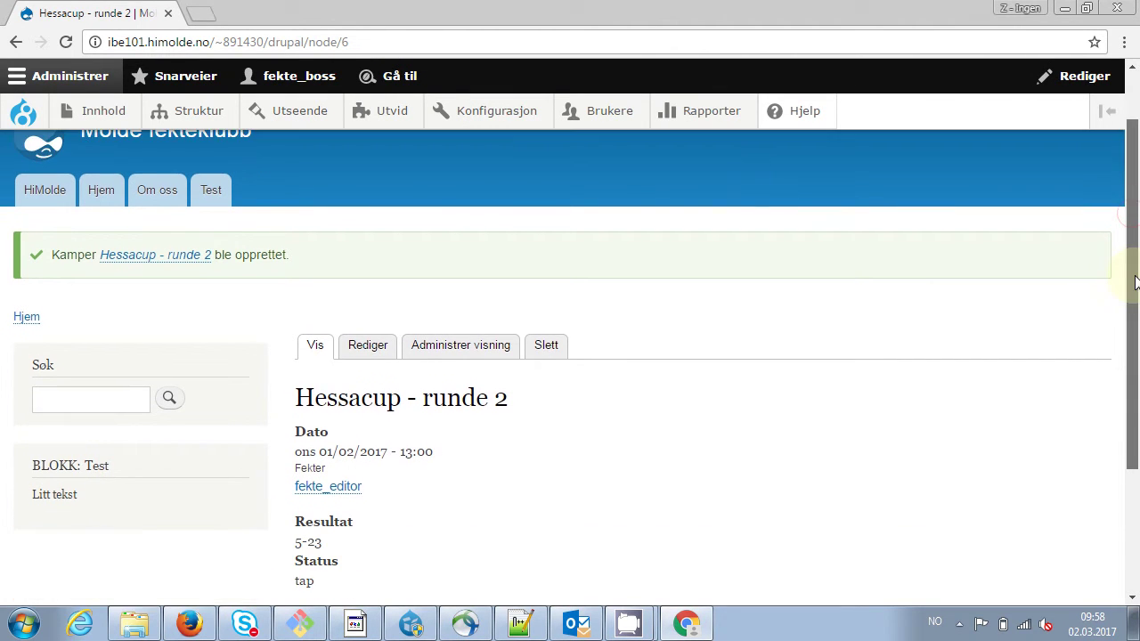
scroll(1134, 281, down, 2)
scroll(1133, 326, up, 1)
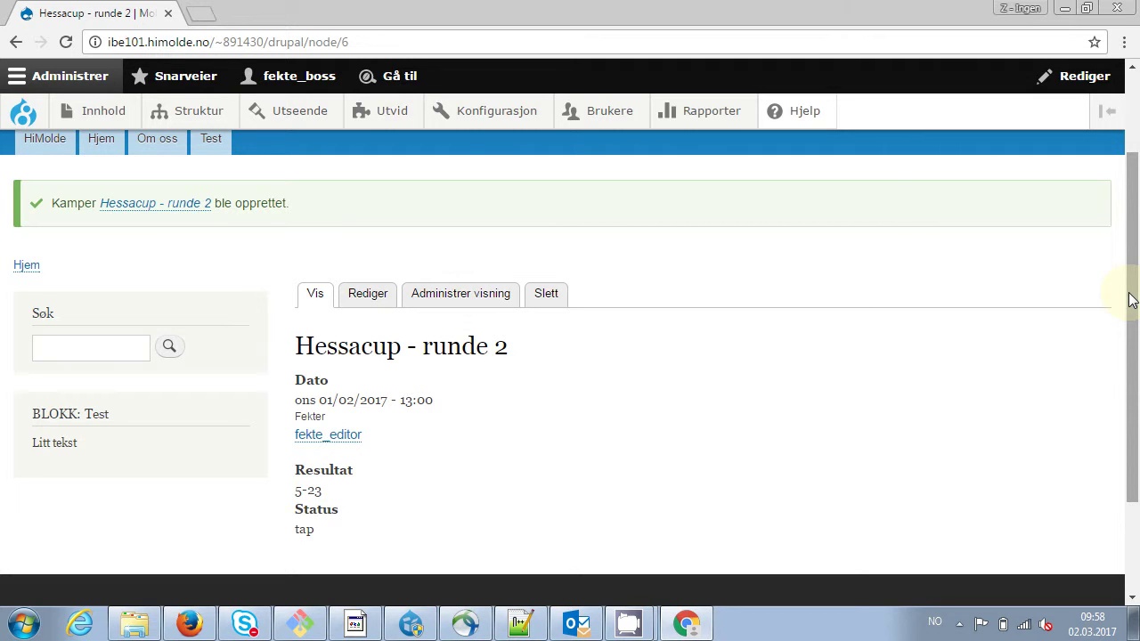
mouse_move(184, 122)
mouse_move(187, 399)
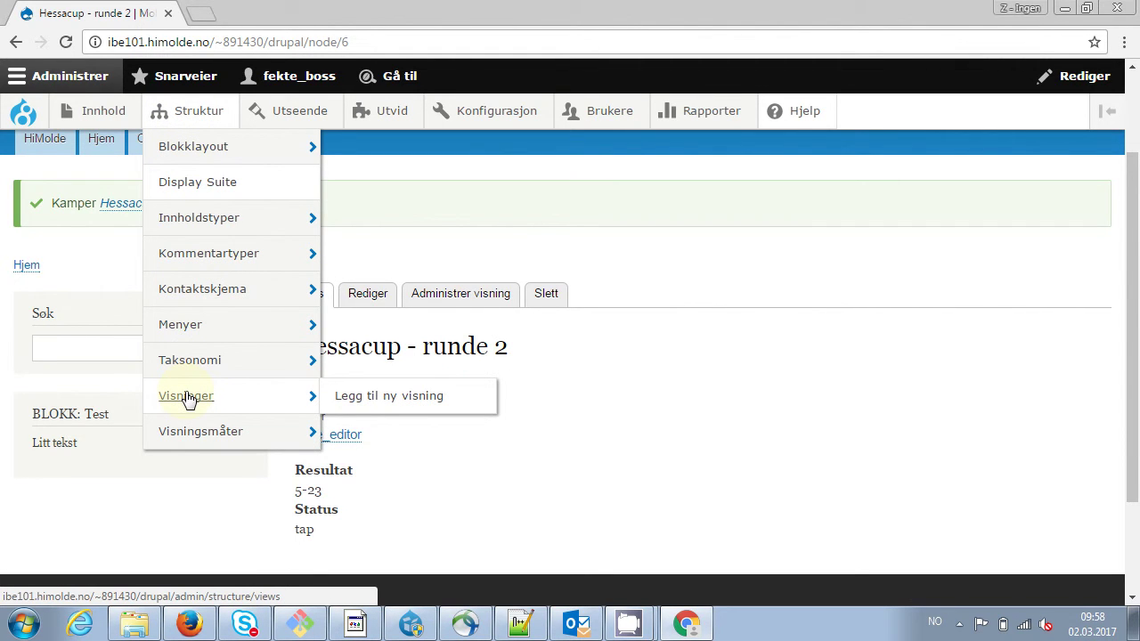
Start a new view named 'Kamper per bruker'
click(417, 400)
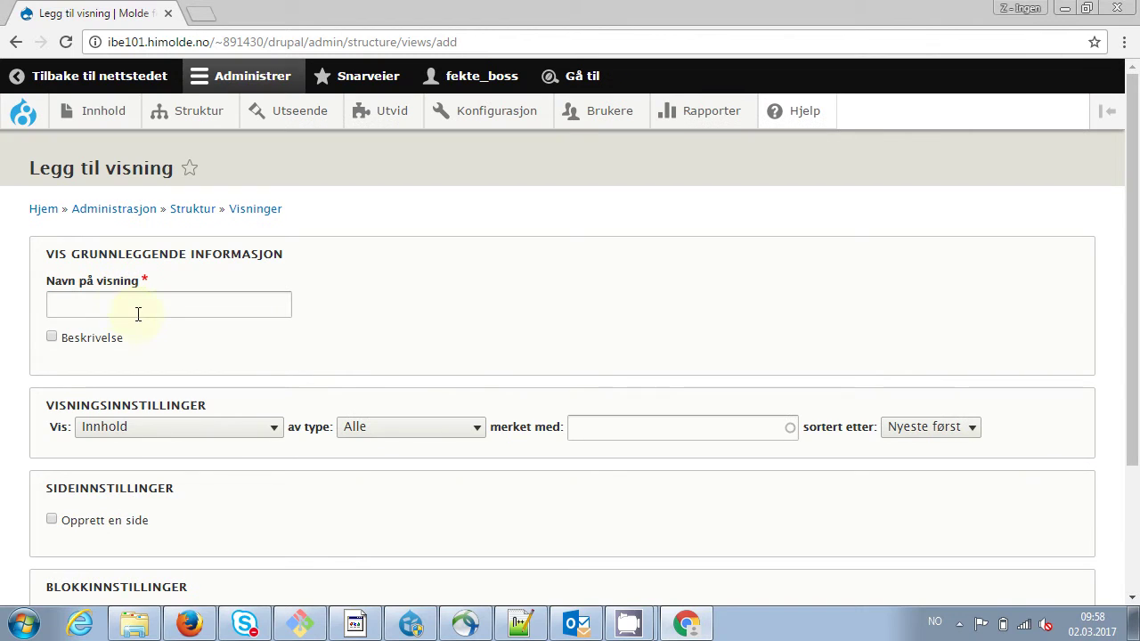
click(138, 313)
text(Kam)
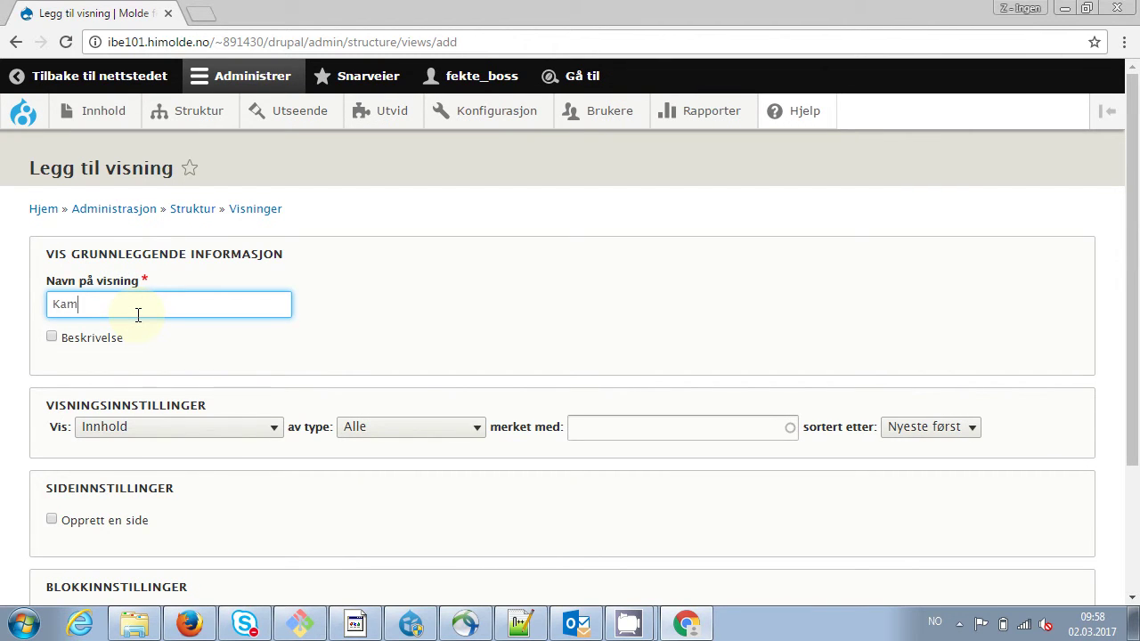
text(per for)
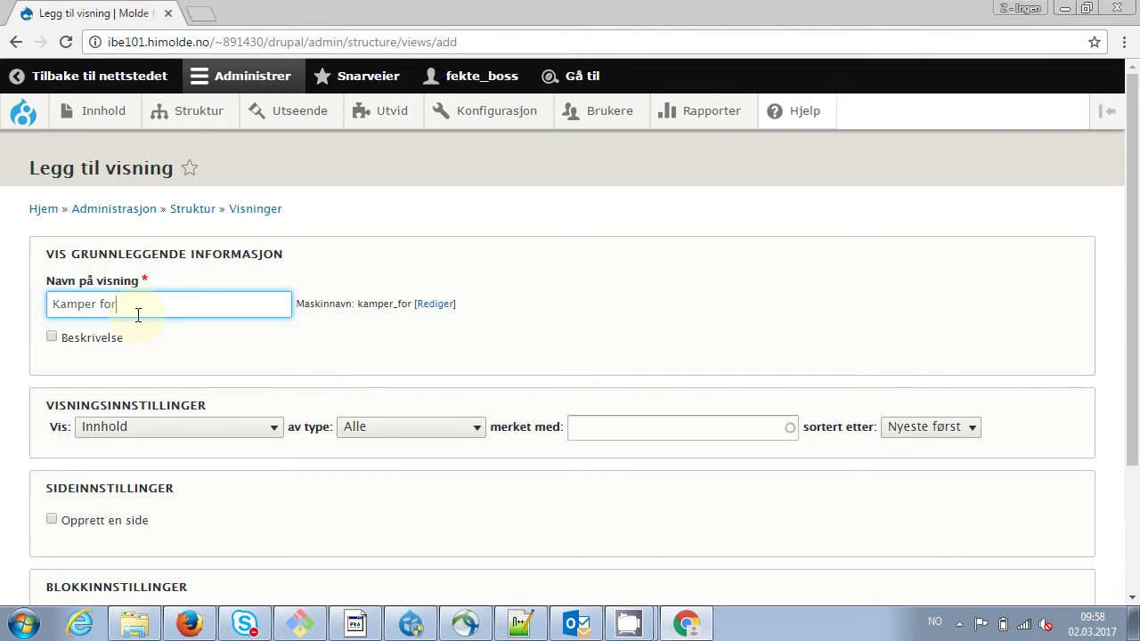
key(BackSpace)
key(BackSpace)
key(BackSpace)
text(per bruker)
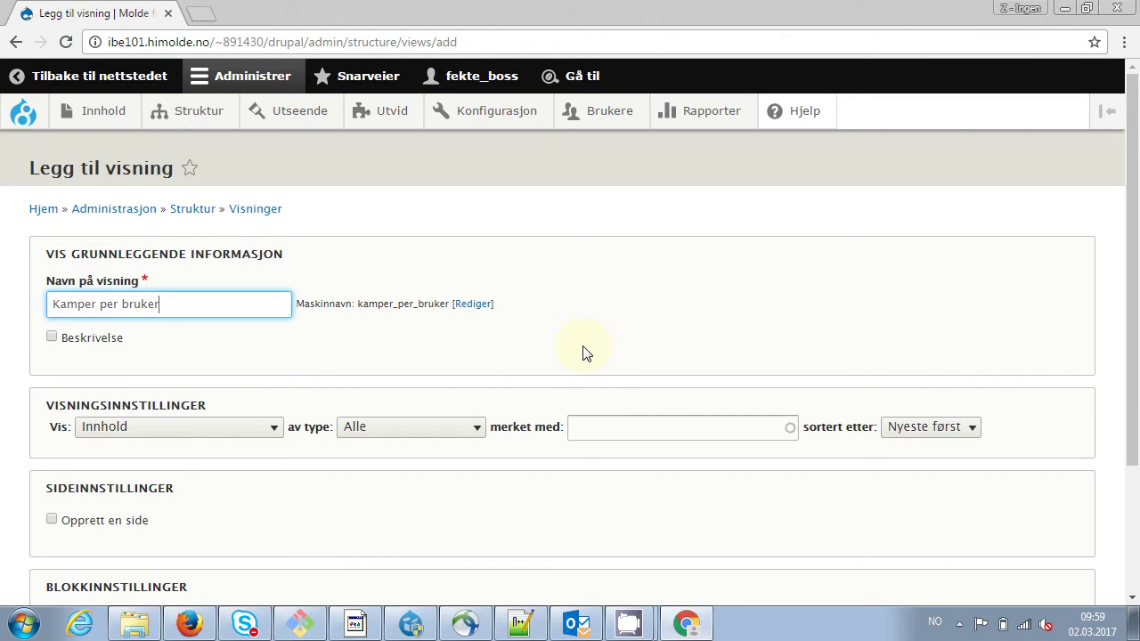
Make the view list Brukere on its own page in Tabell format
click(271, 433)
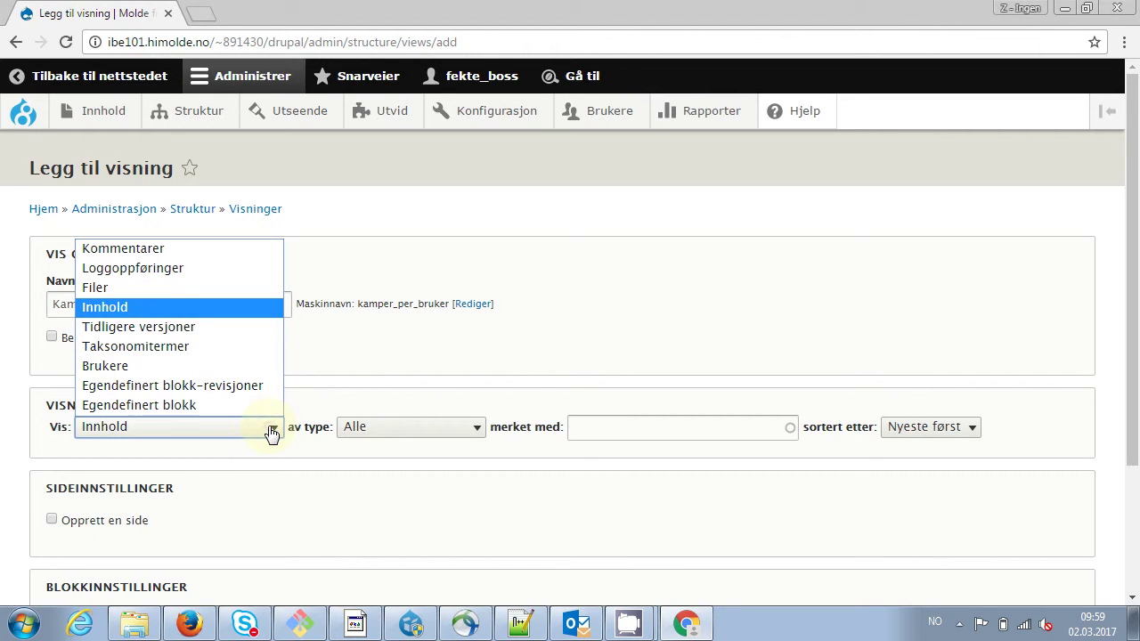
click(192, 368)
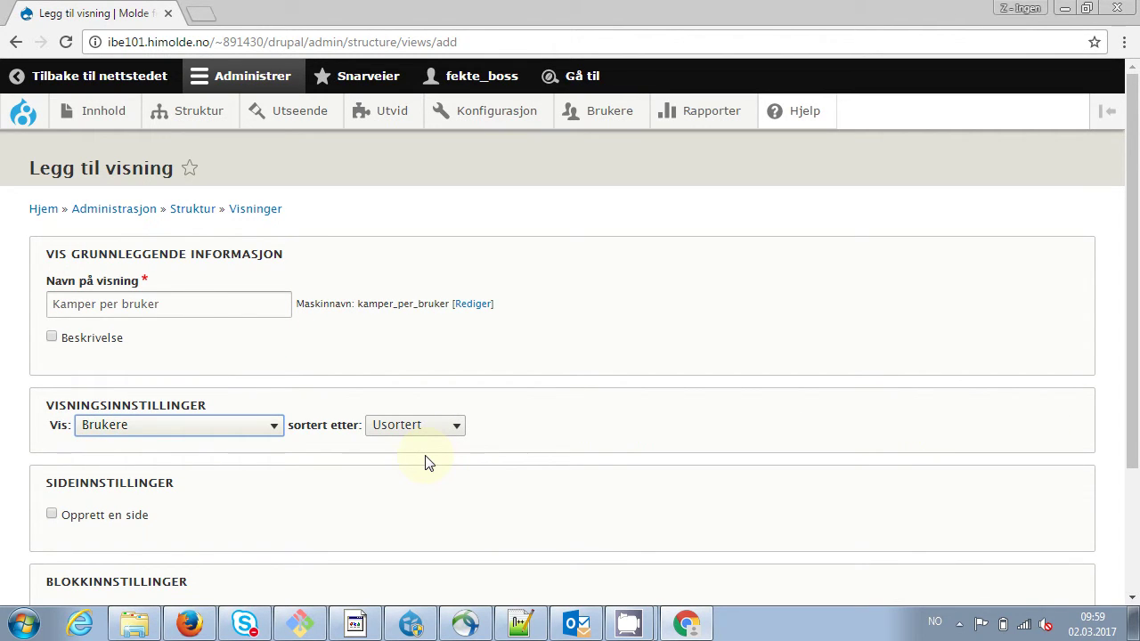
click(51, 514)
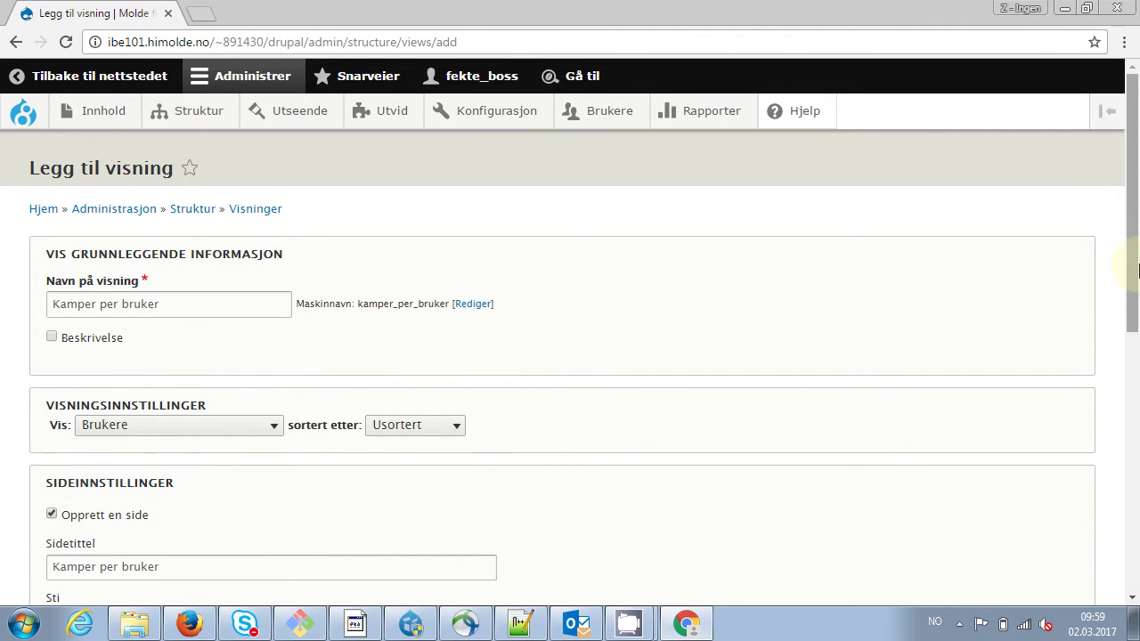
drag(1137, 270, 1127, 377)
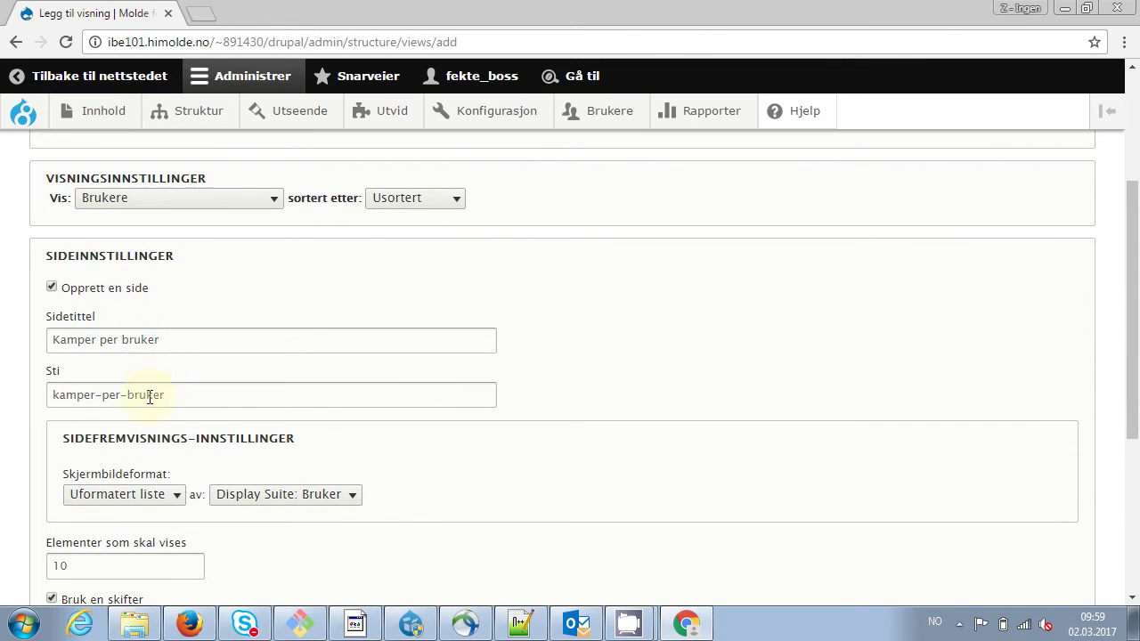
click(179, 504)
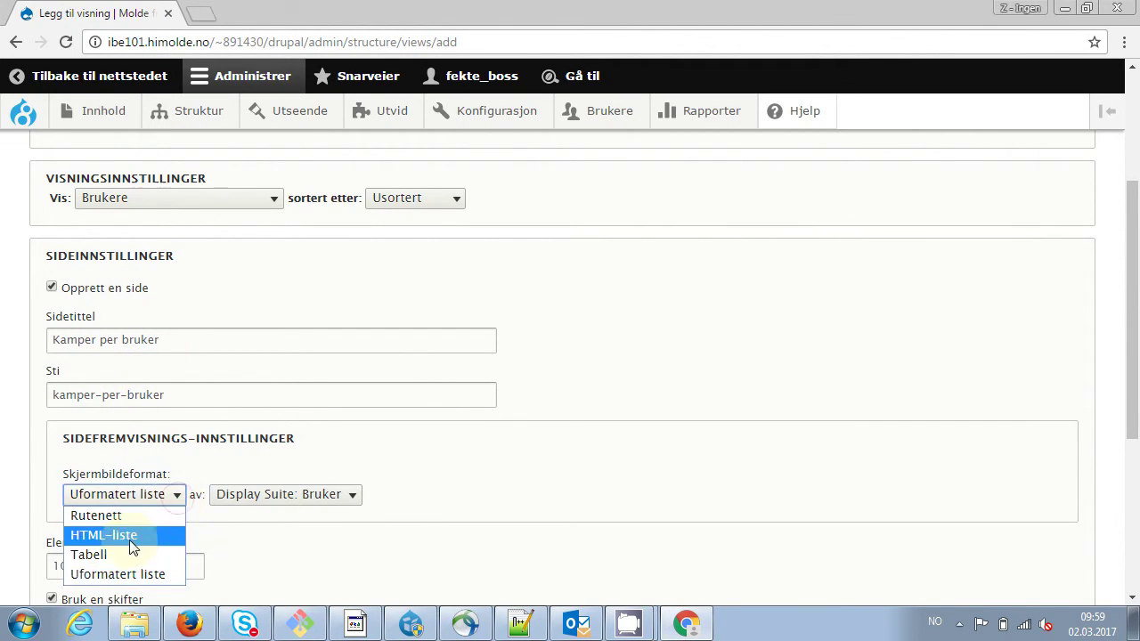
click(123, 553)
click(171, 501)
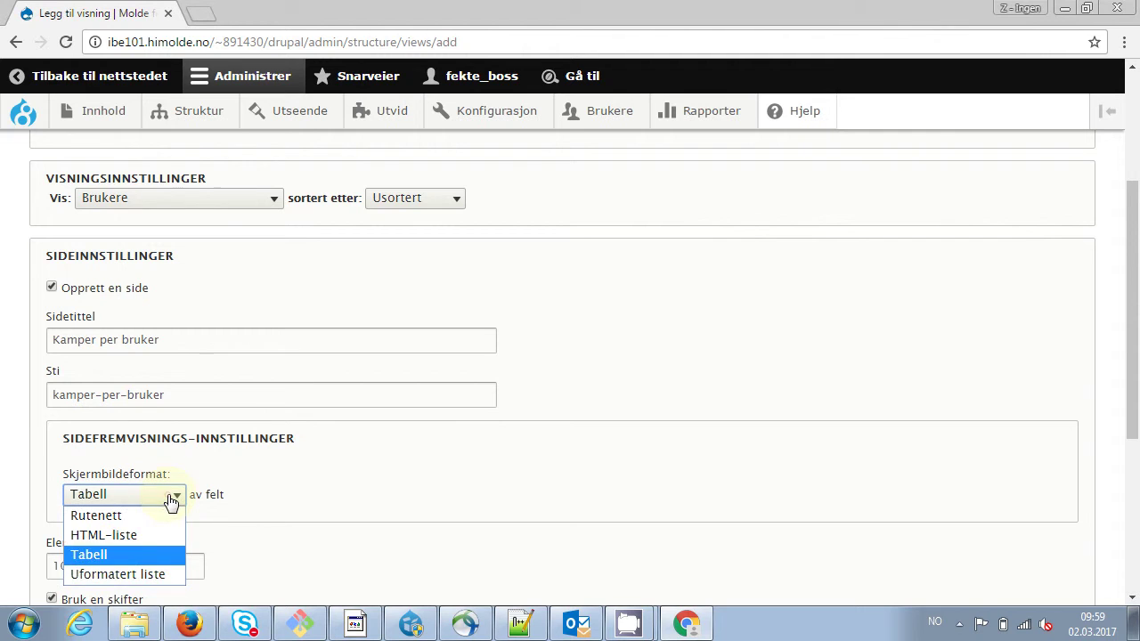
click(127, 553)
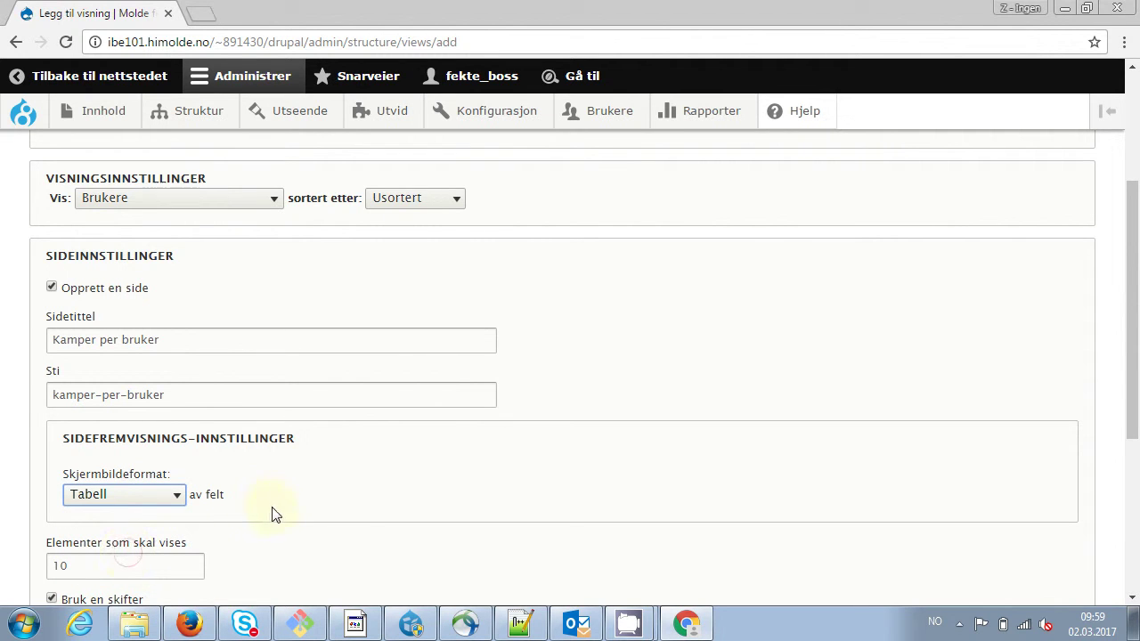
Set 0 items per page, turn off the pager, and save the view
drag(1131, 356, 1128, 496)
click(99, 306)
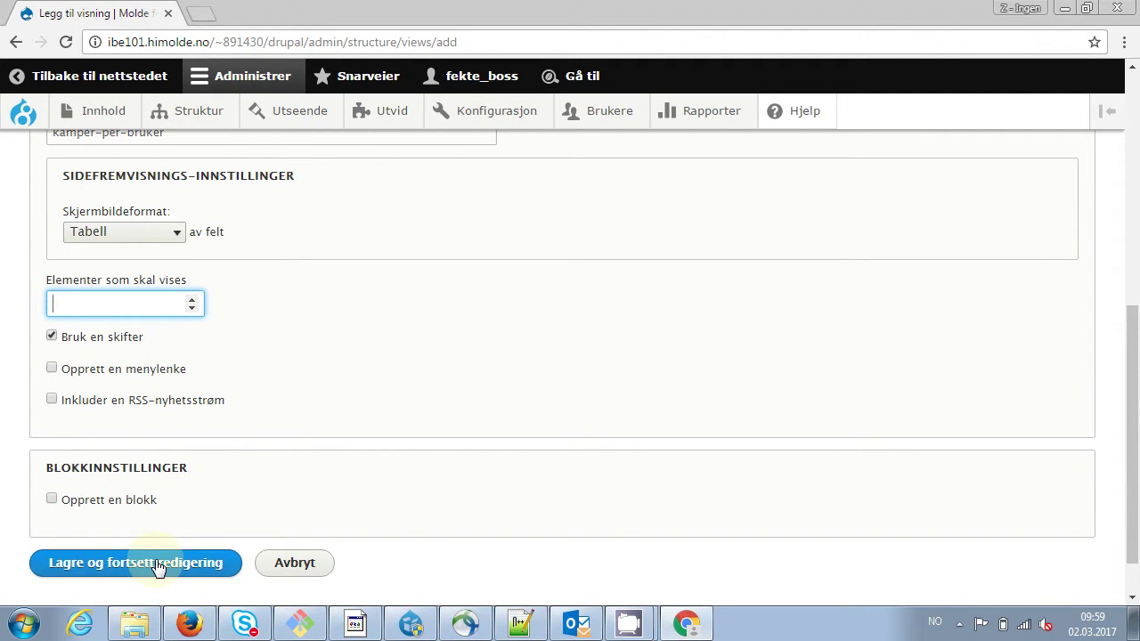
text(0)
click(436, 323)
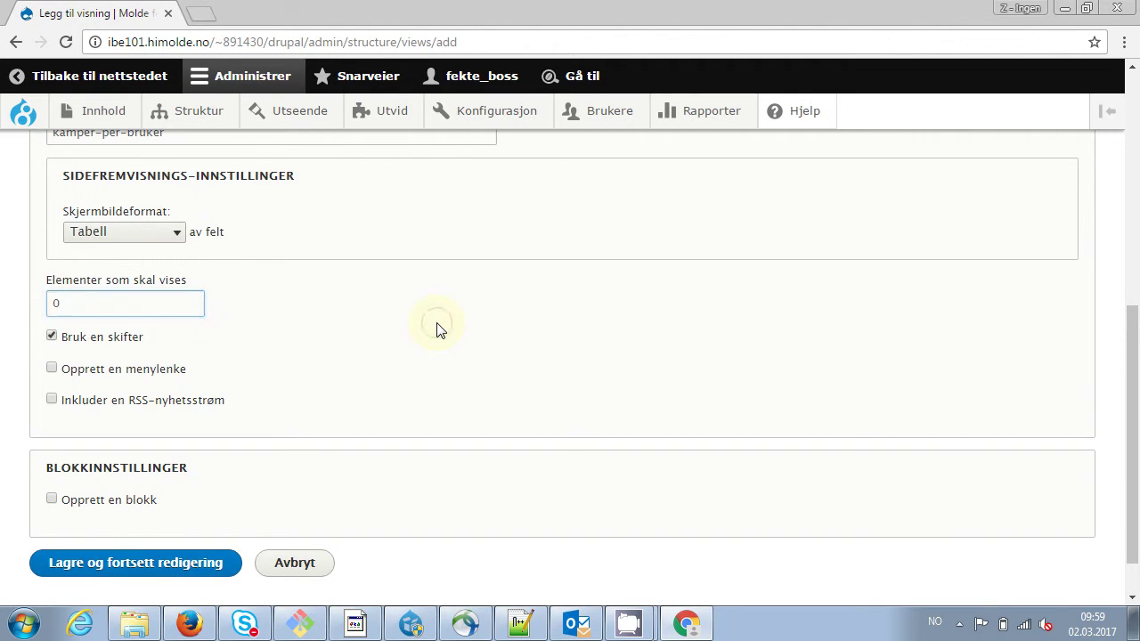
click(52, 338)
click(116, 565)
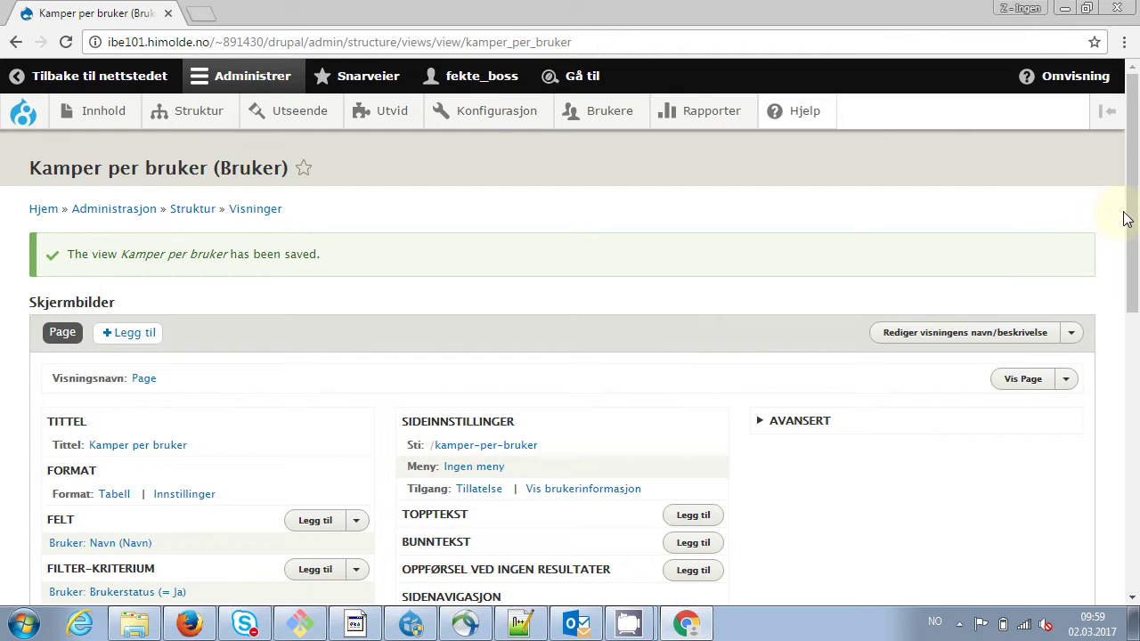
Check the Forhåndsvis preview, then bring up the add-fields list next to FELT
drag(1132, 214, 1051, 277)
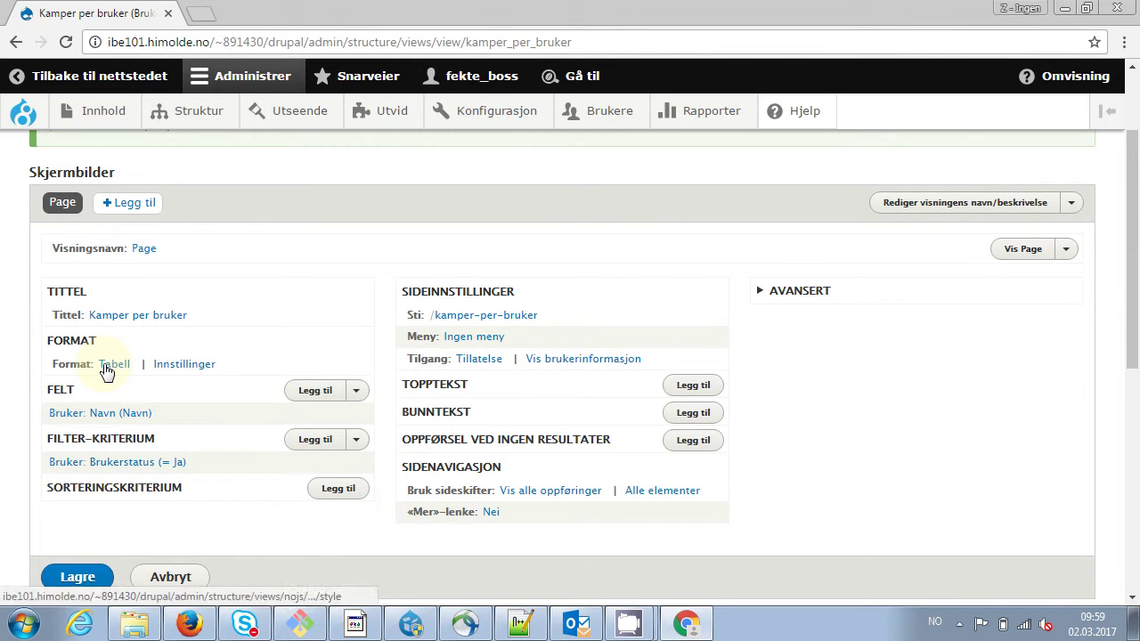
double_click(61, 389)
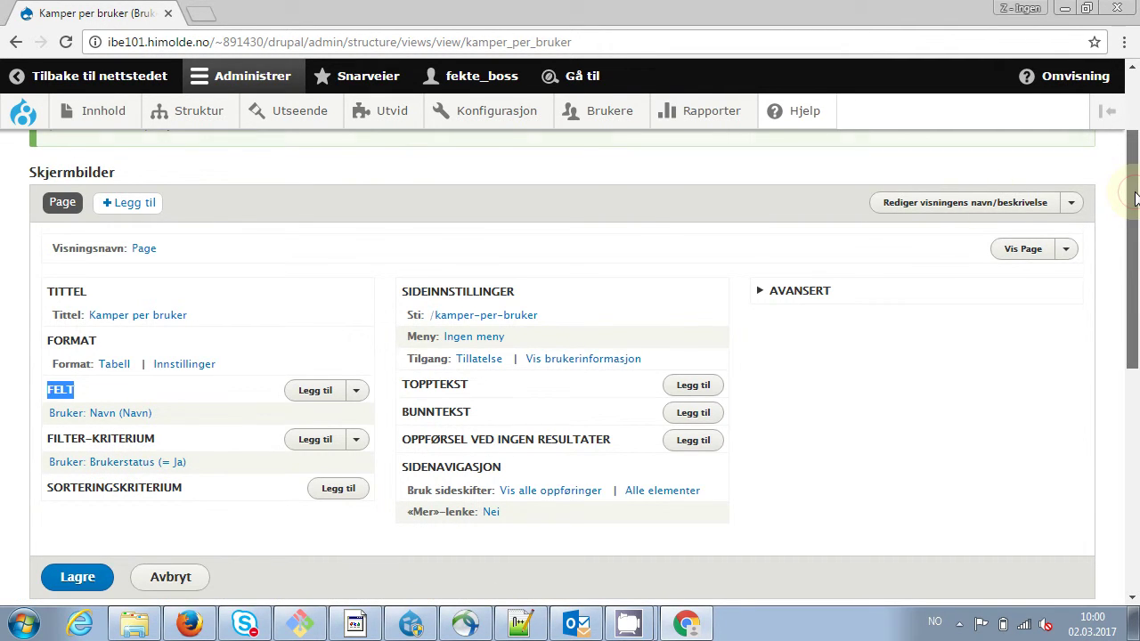
drag(1133, 198, 1126, 411)
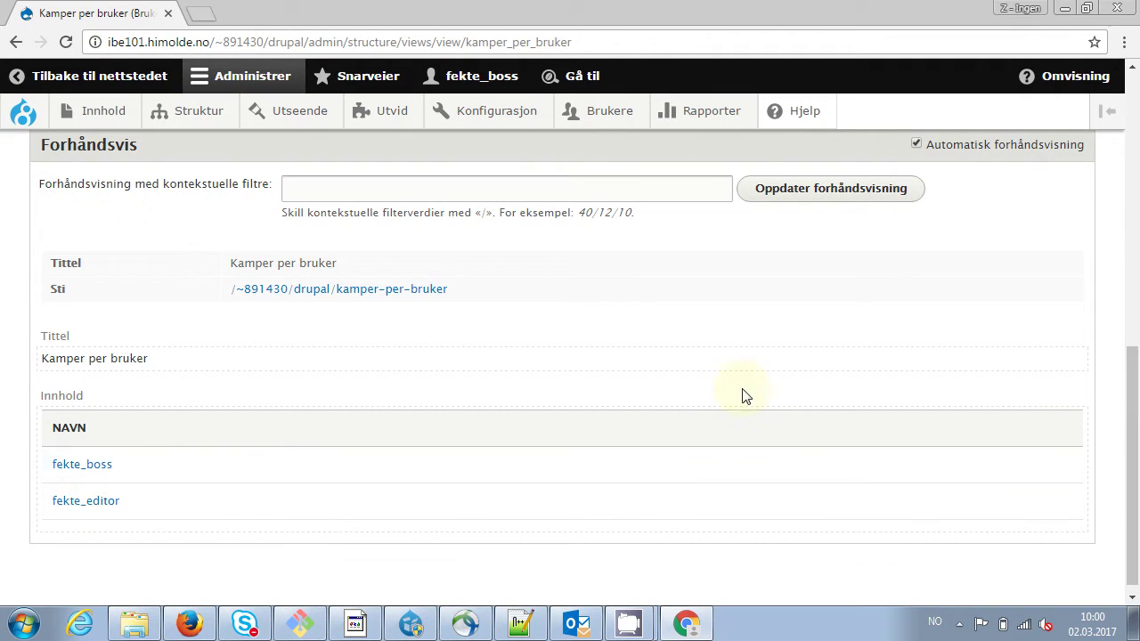
drag(1129, 407, 1137, 205)
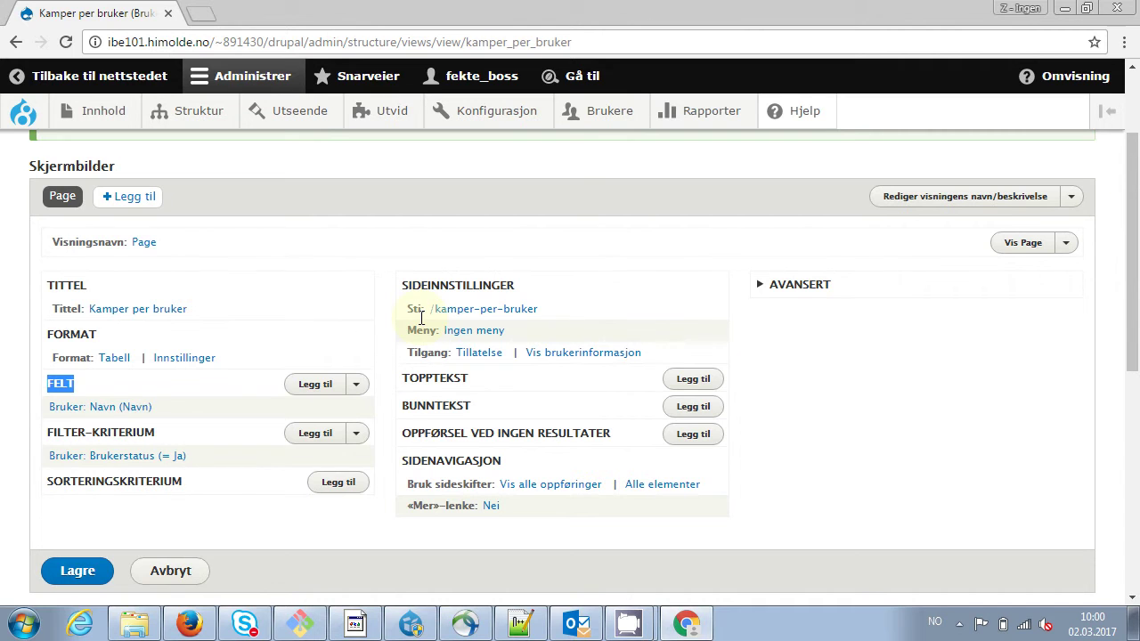
click(325, 393)
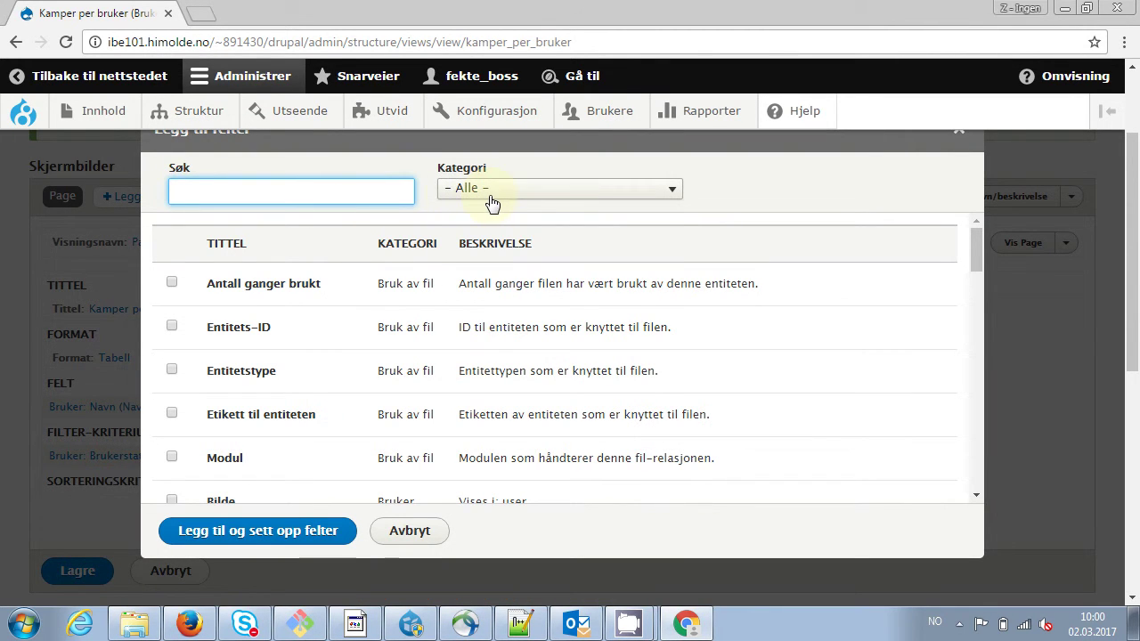
Filter the add-fields list to user fields, then close it without adding any
click(490, 197)
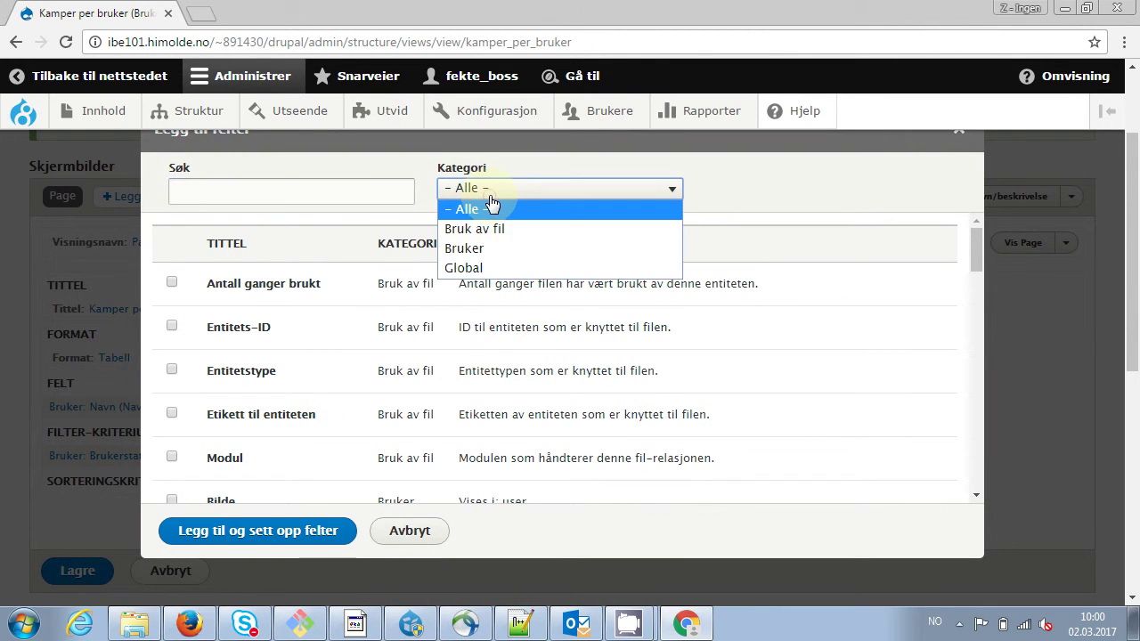
click(482, 249)
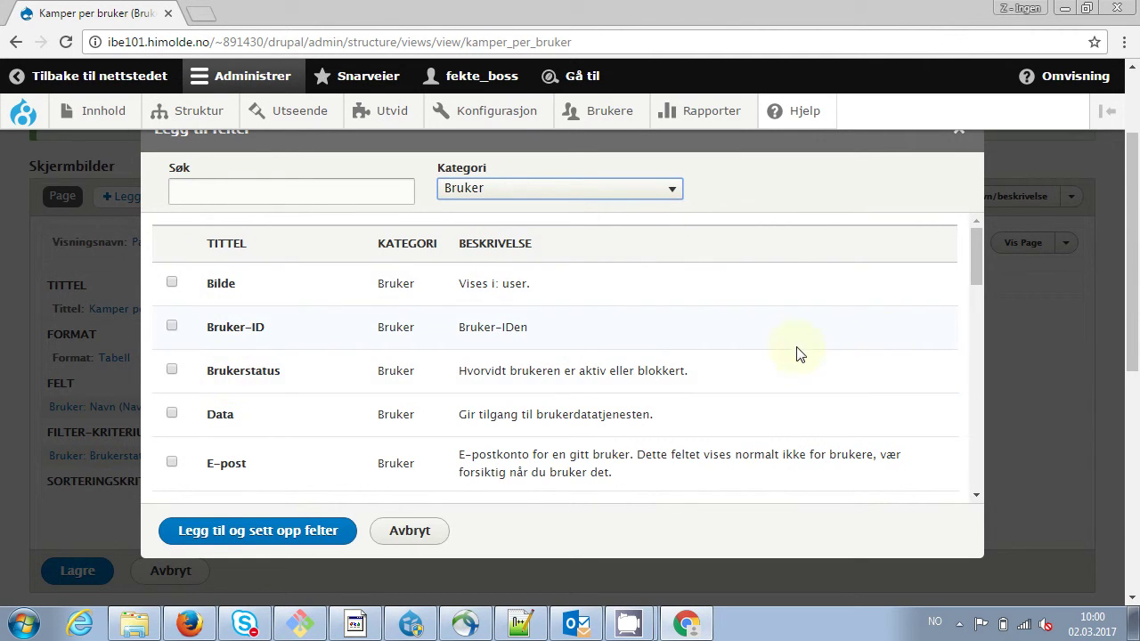
drag(973, 278, 961, 499)
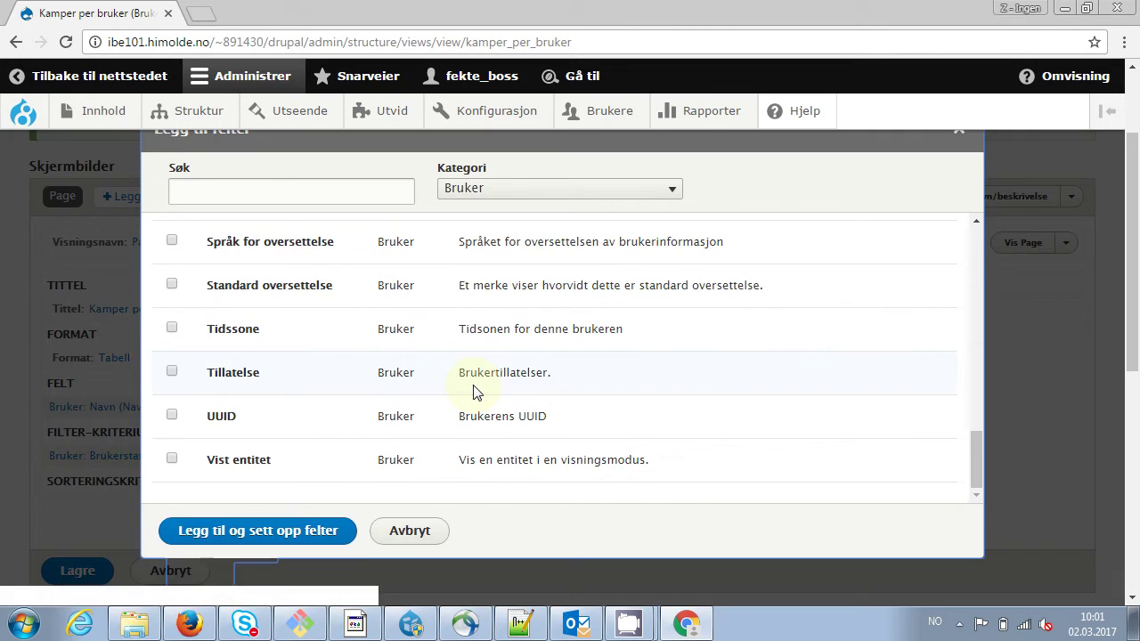
key(Escape)
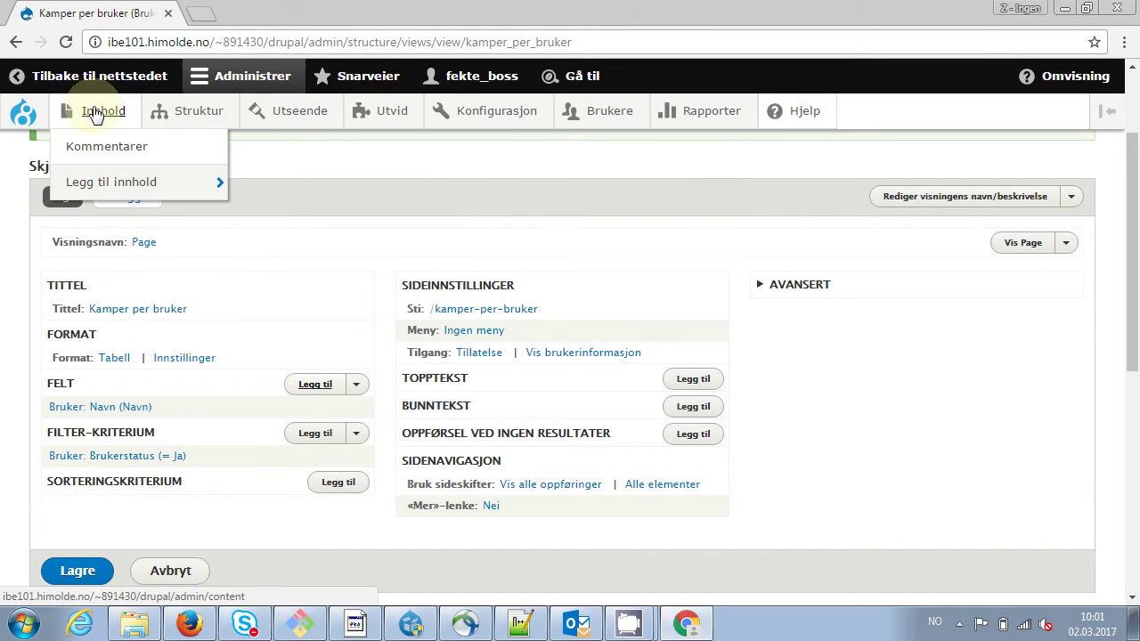
Check the Fekter of 'Hessacup - runde 1' in a new tab, then return to the view
middle_click(96, 114)
click(258, 14)
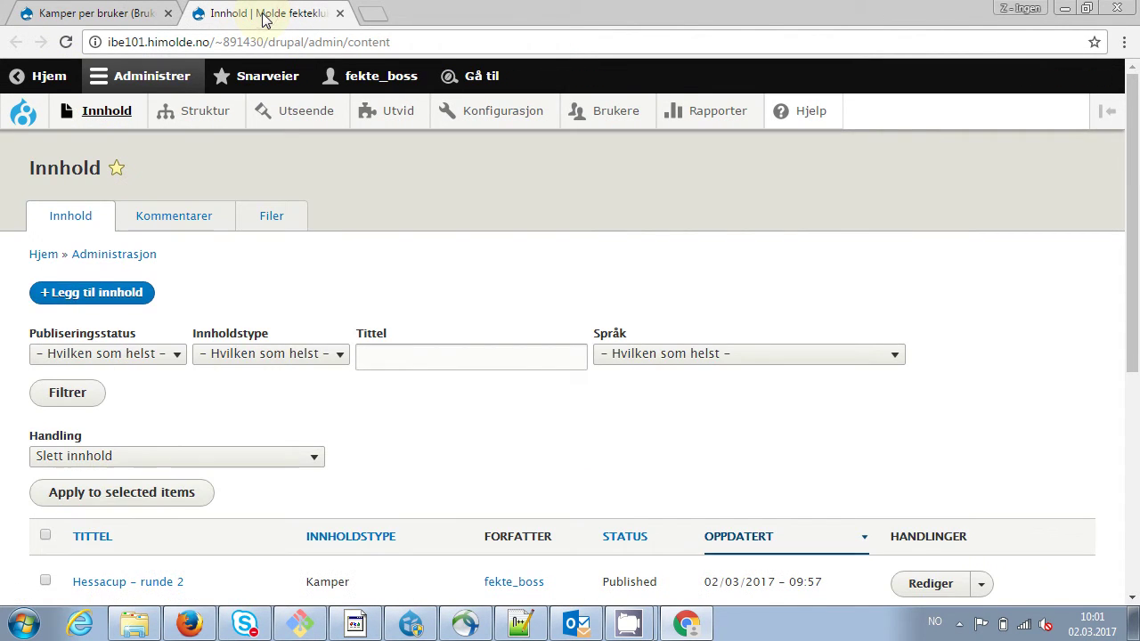
scroll(303, 462, down, 3)
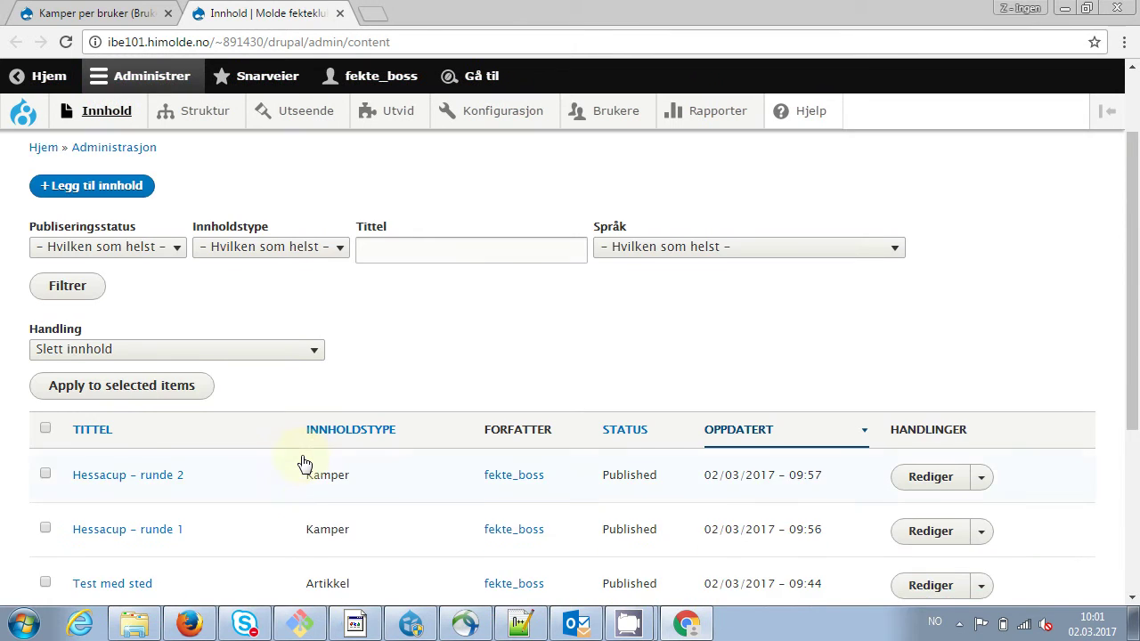
click(169, 493)
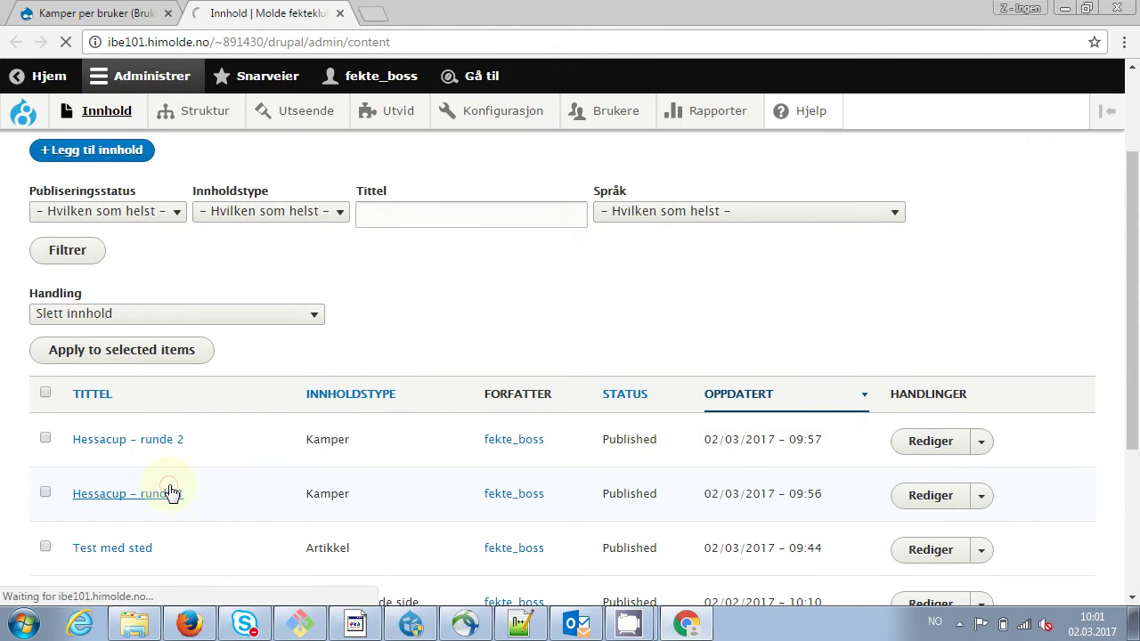
scroll(523, 508, down, 3)
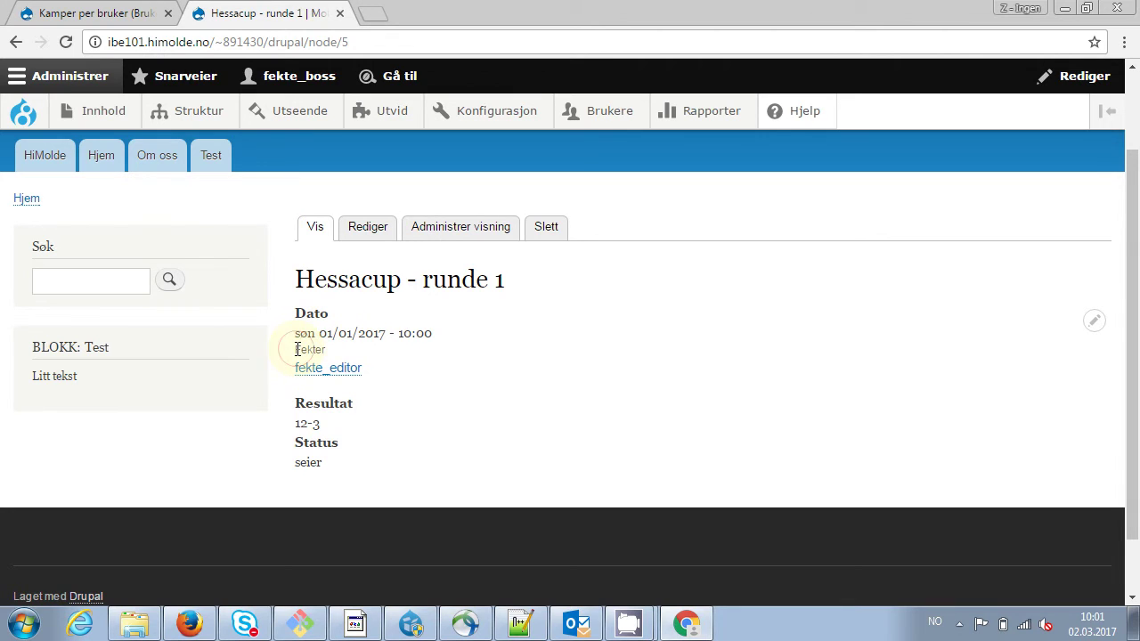
drag(297, 349, 326, 350)
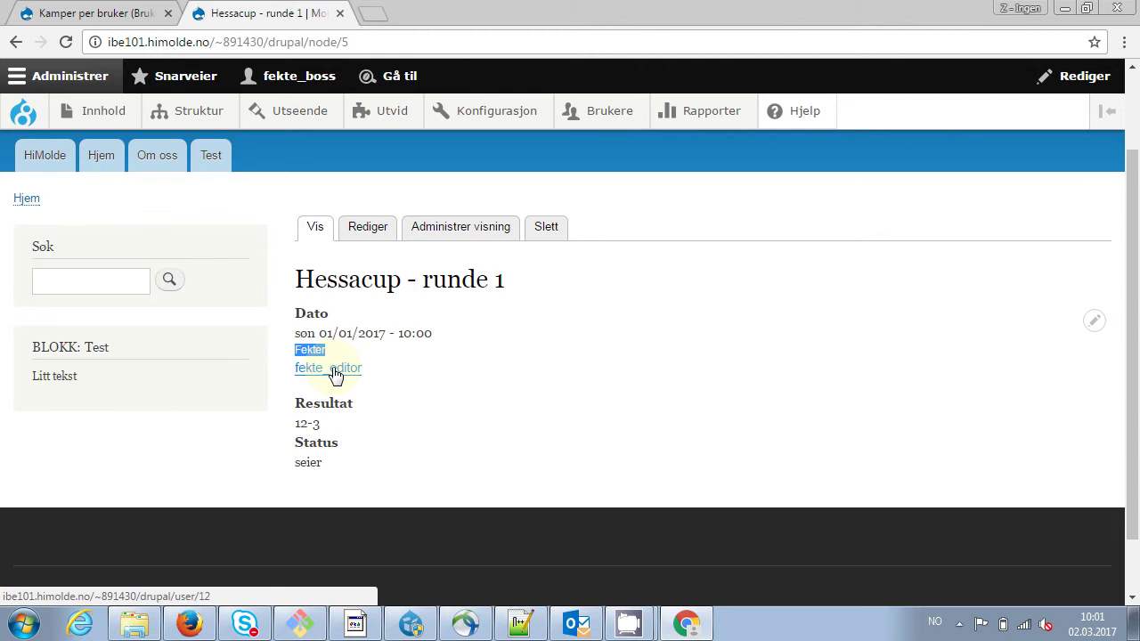
click(96, 16)
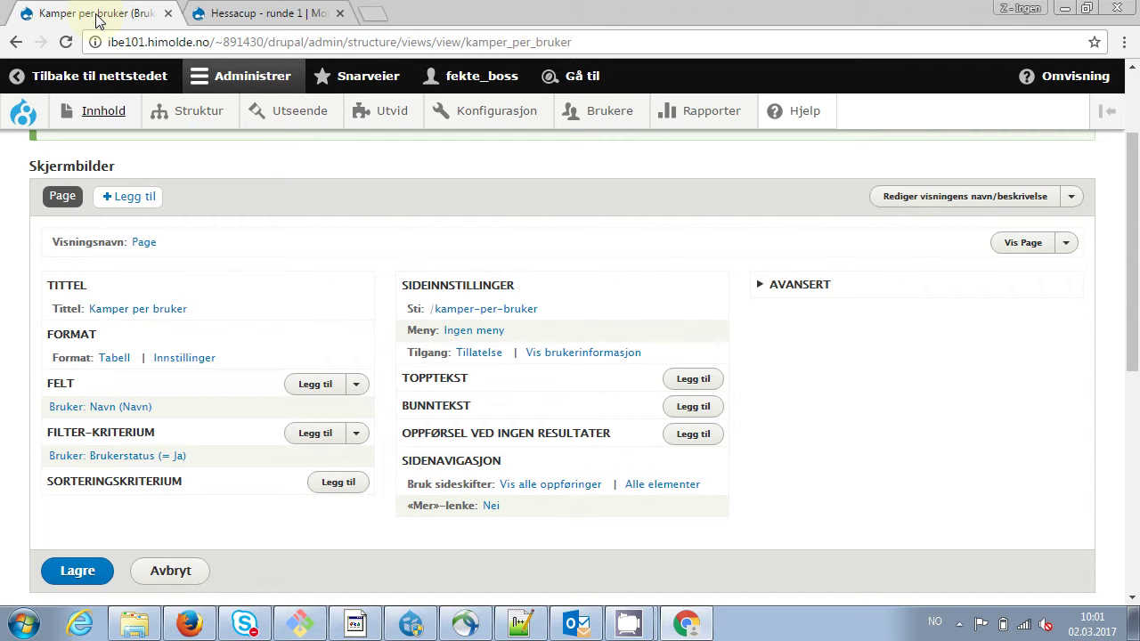
Add the 'Innhold som bruker field_user' relationship with administrative title Kamp
click(795, 285)
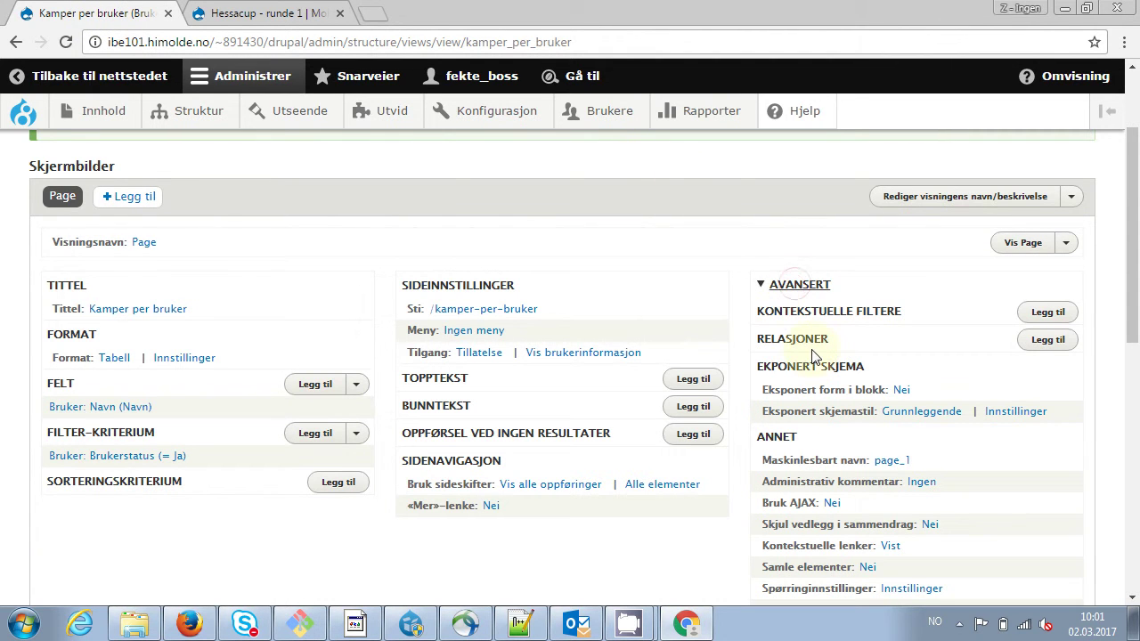
click(1035, 343)
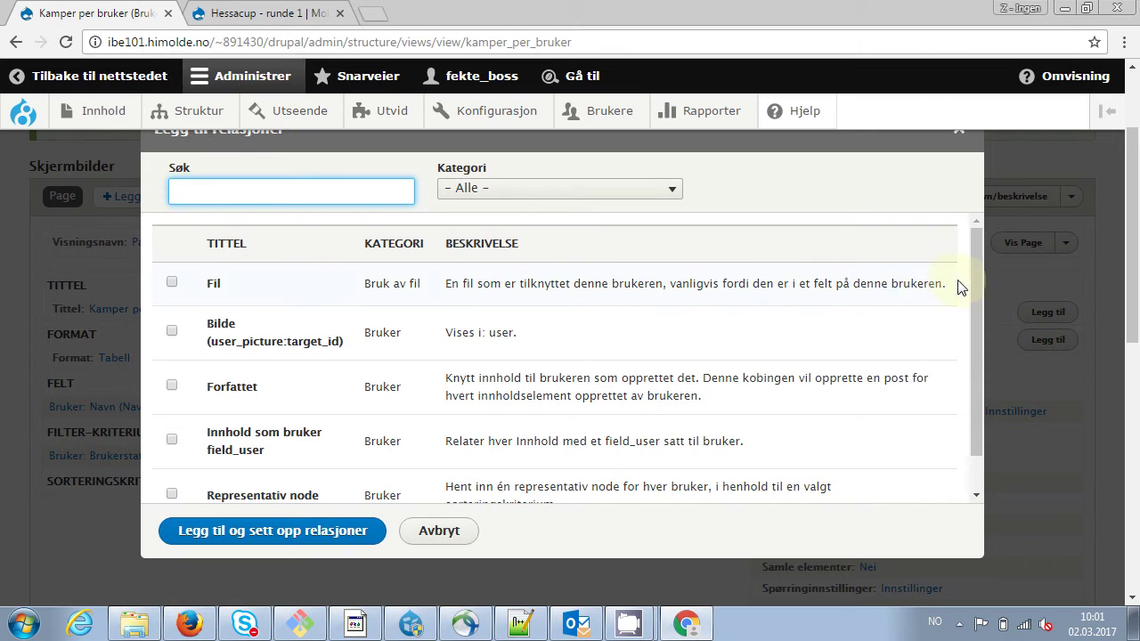
drag(976, 283, 983, 344)
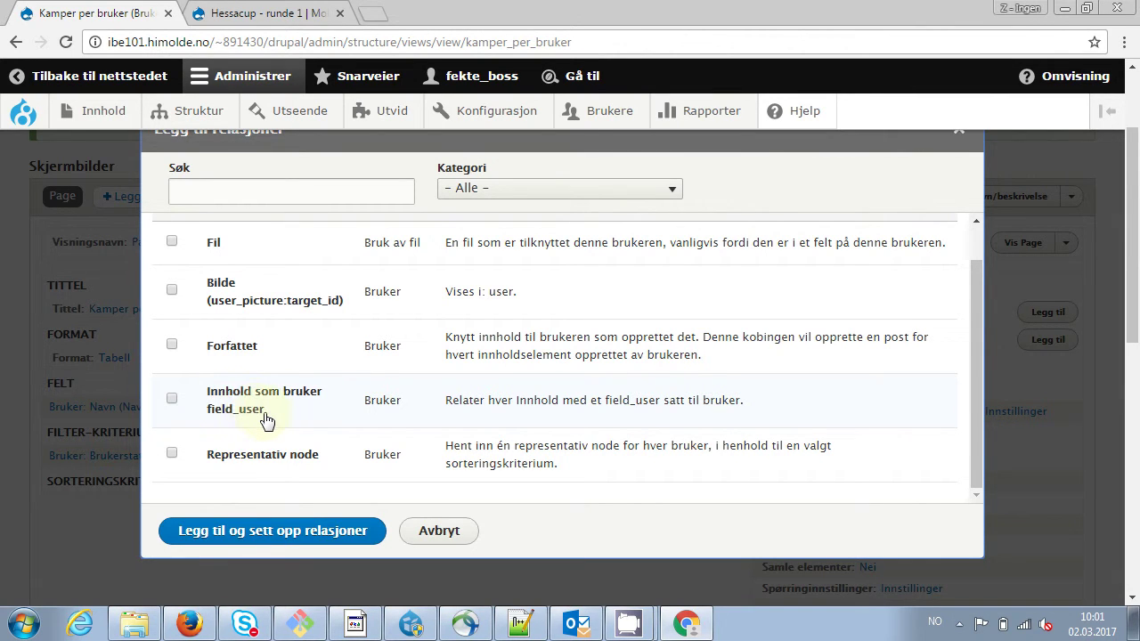
click(172, 400)
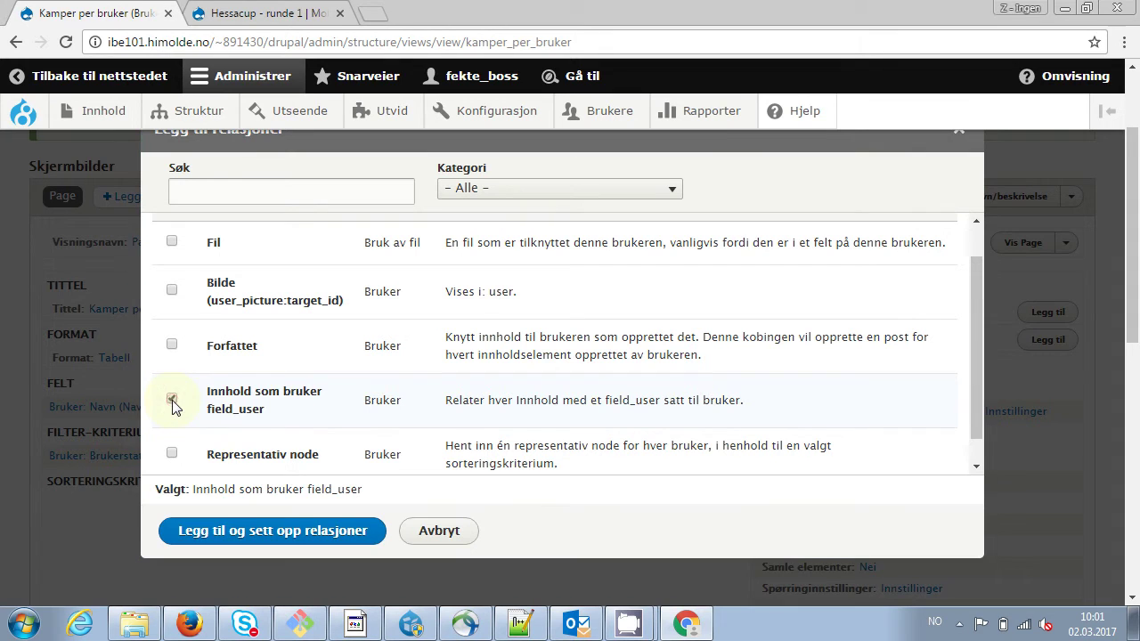
click(301, 537)
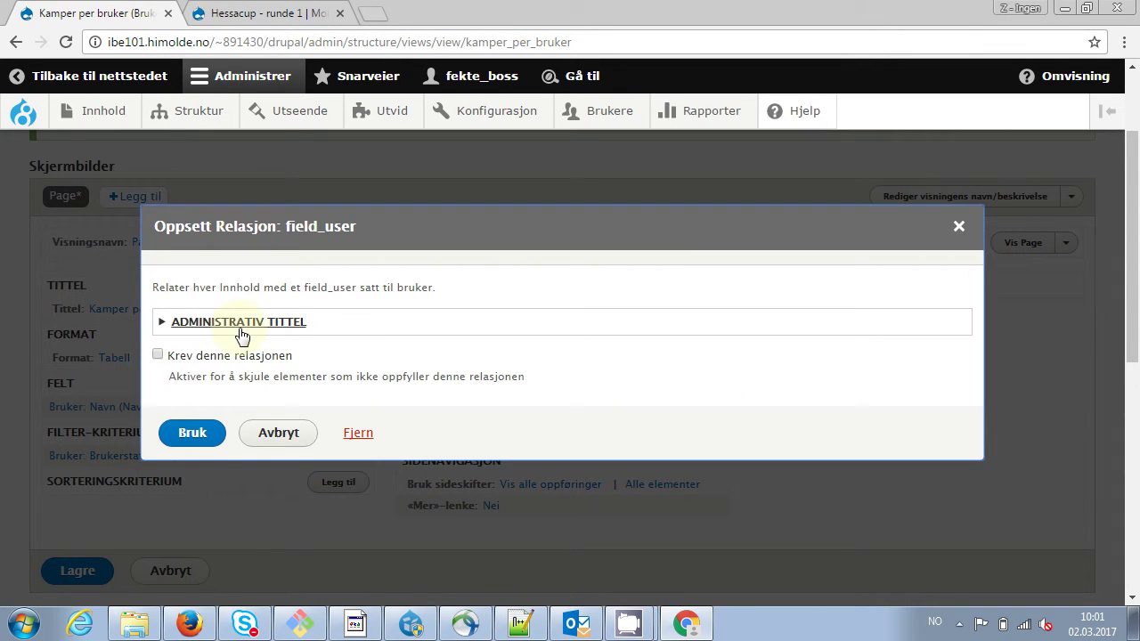
click(257, 322)
click(267, 380)
key(BackSpace)
key(BackSpace)
key(BackSpace)
key(BackSpace)
key(BackSpace)
key(BackSpace)
key(BackSpace)
key(BackSpace)
key(BackSpace)
key(BackSpace)
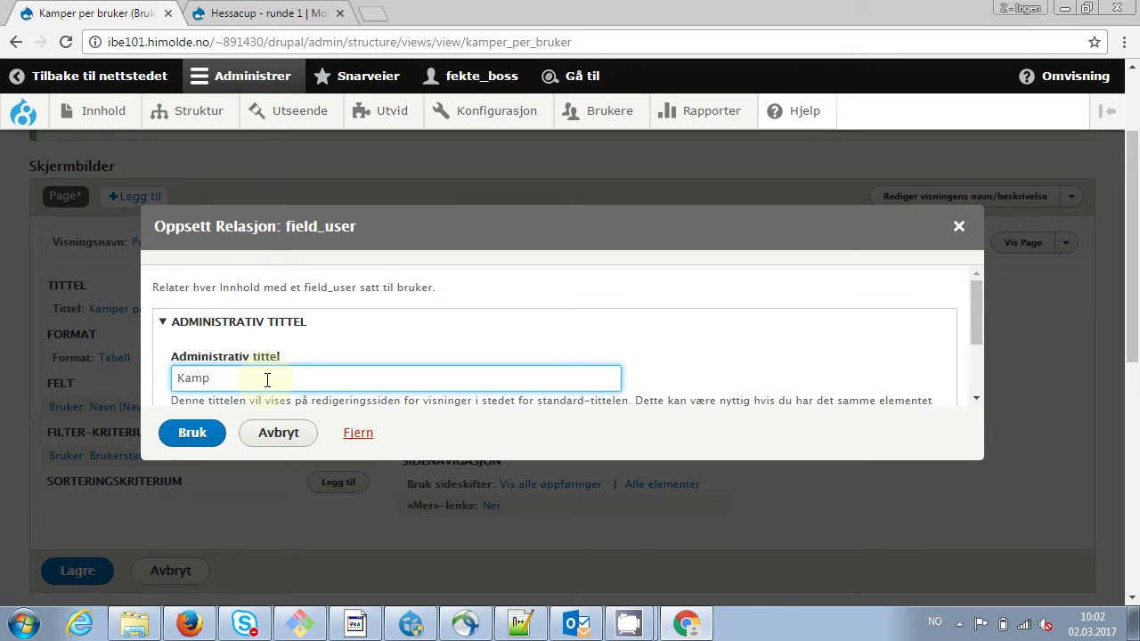
click(200, 433)
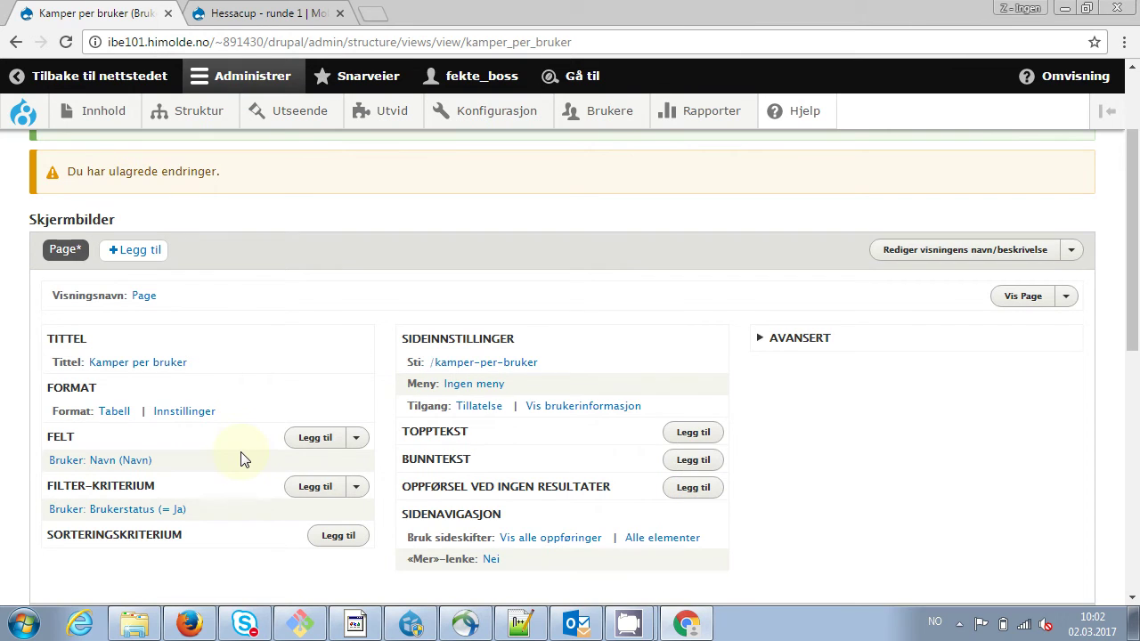
click(782, 338)
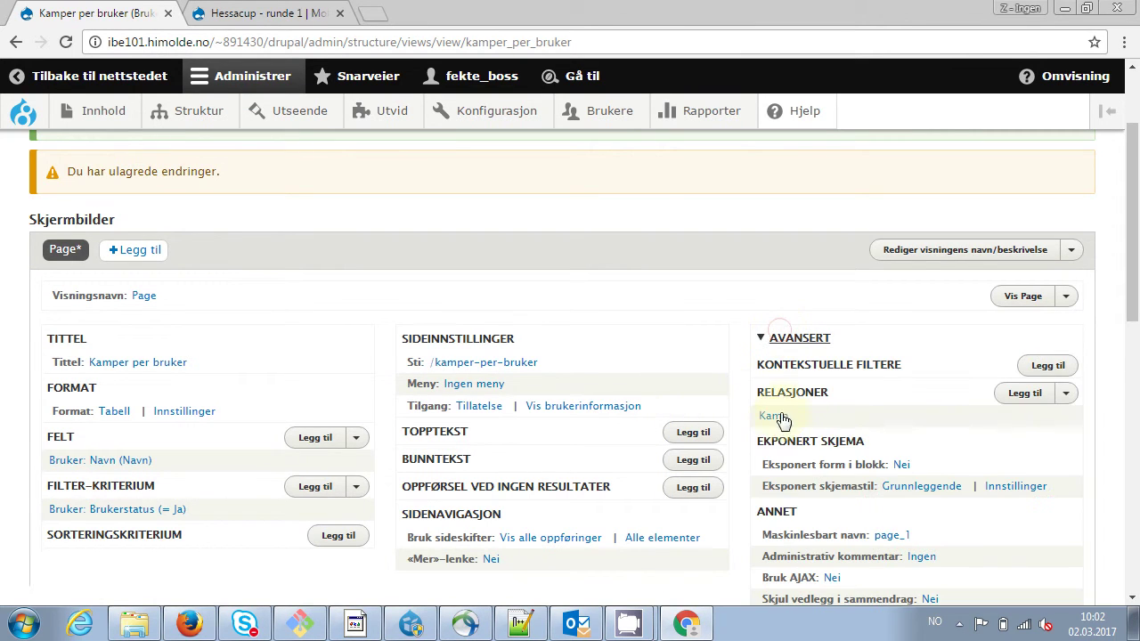
Add the Innhold: Tittel field via the Kamp relationship and check the preview's match titles
click(784, 337)
click(315, 440)
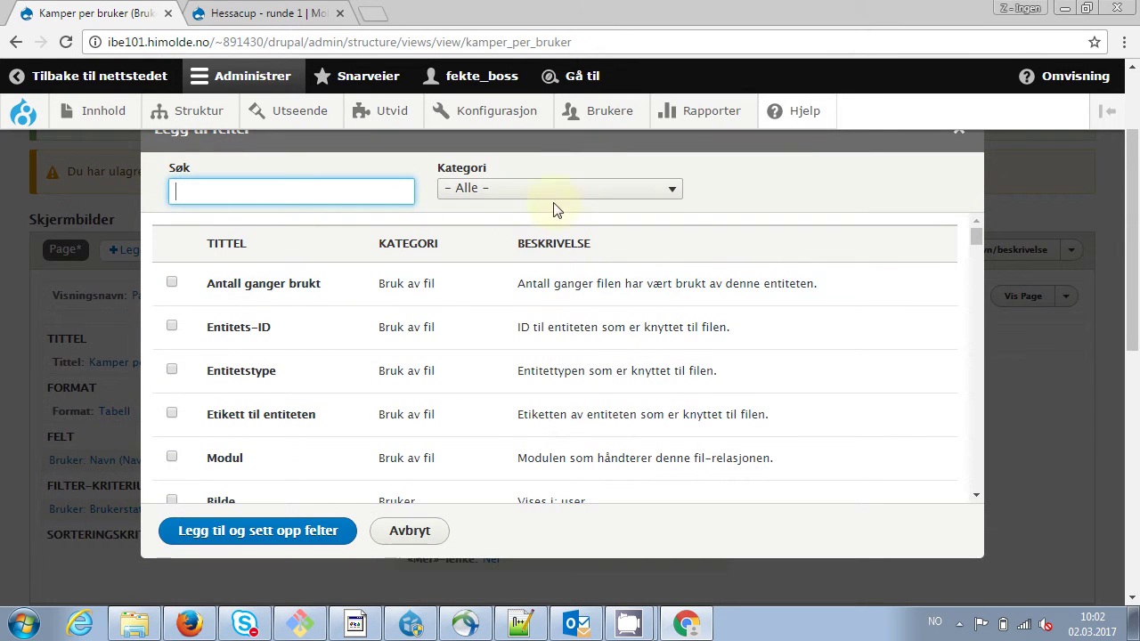
click(531, 190)
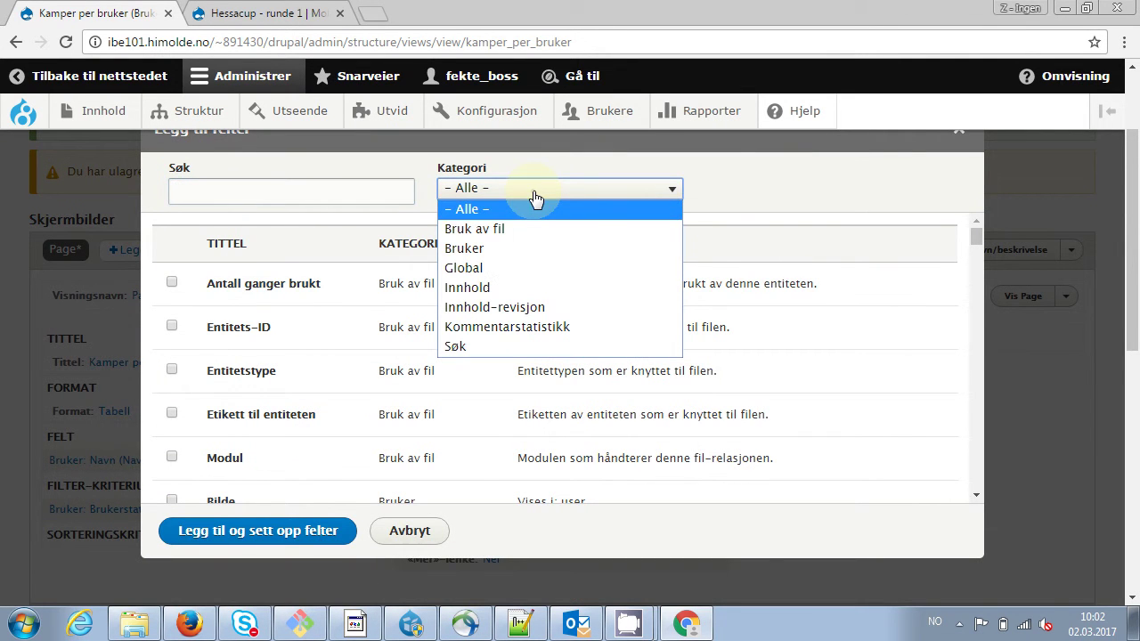
click(501, 286)
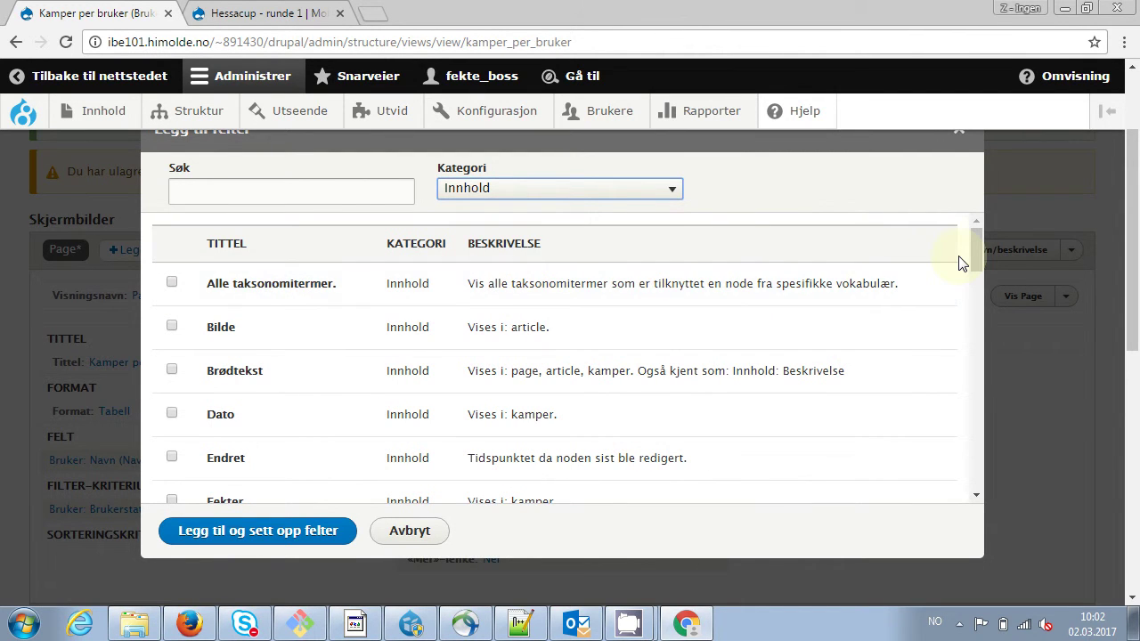
drag(974, 249, 976, 273)
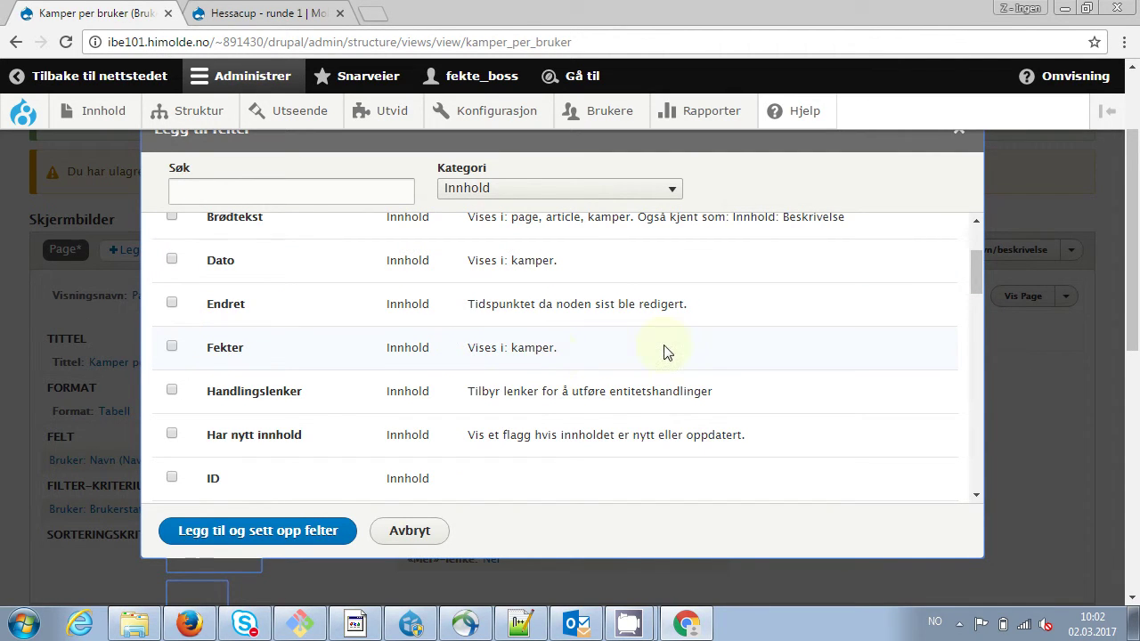
drag(977, 277, 952, 459)
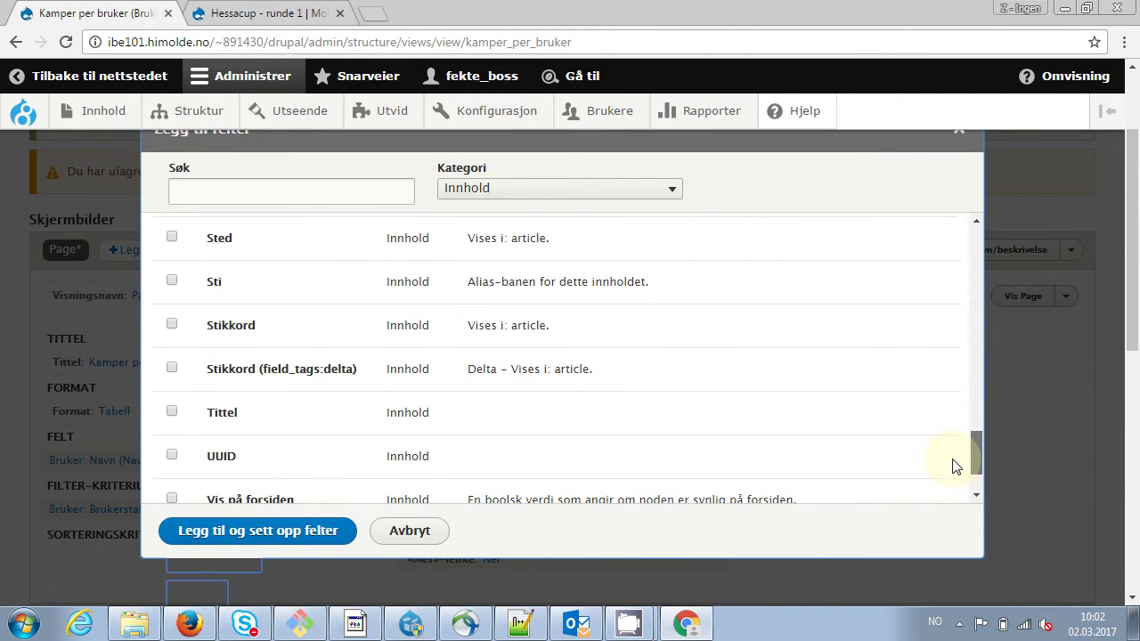
click(172, 412)
click(262, 545)
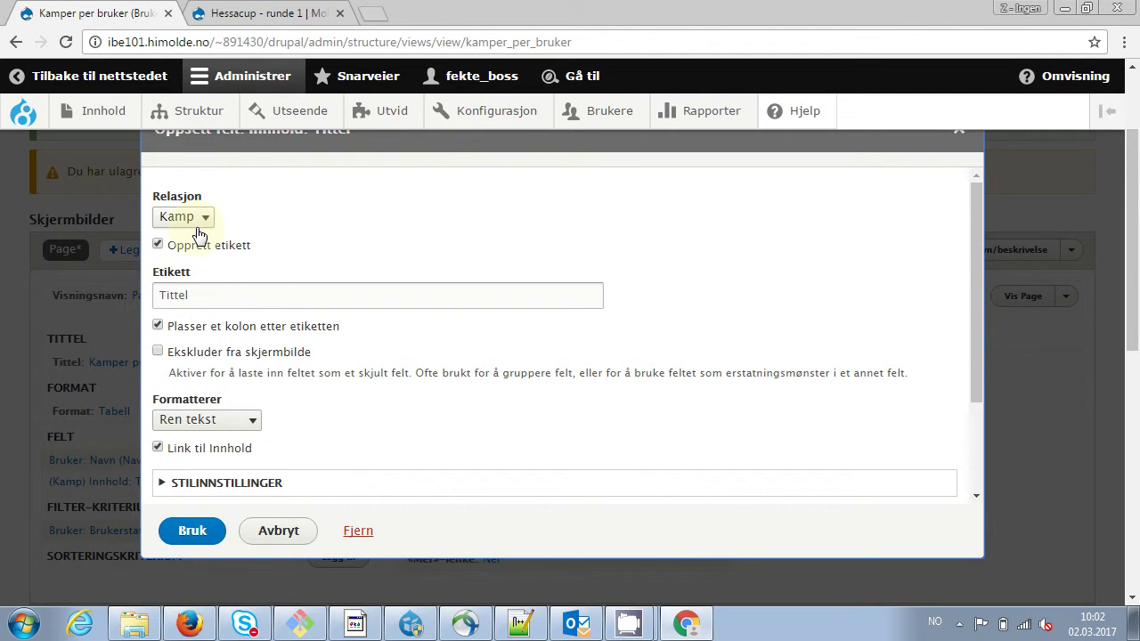
click(191, 537)
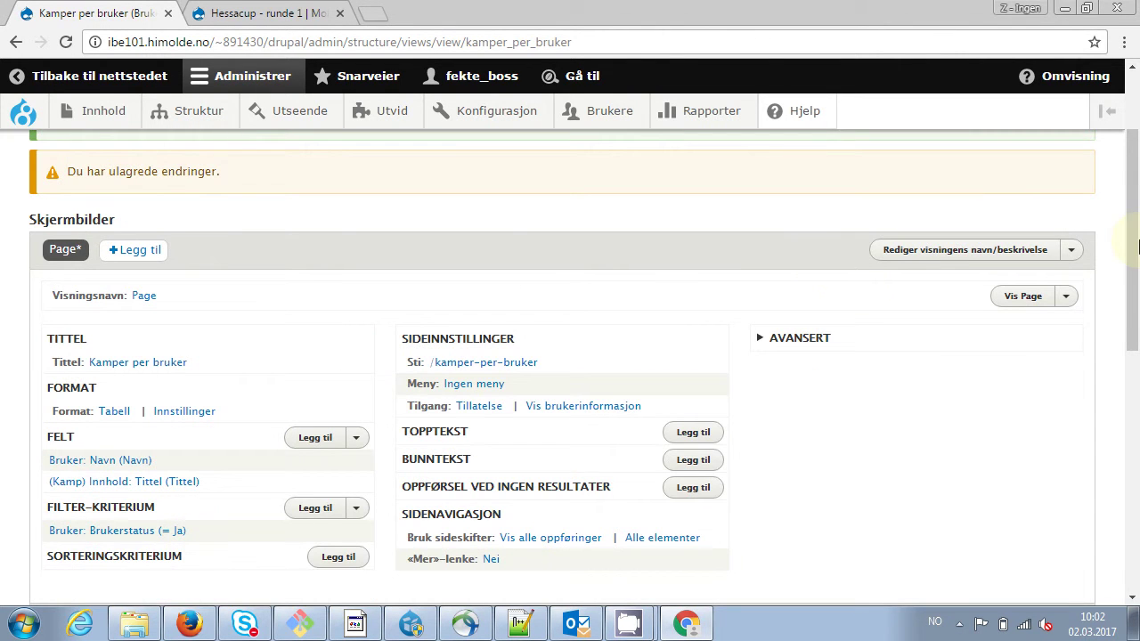
drag(1136, 210, 1125, 456)
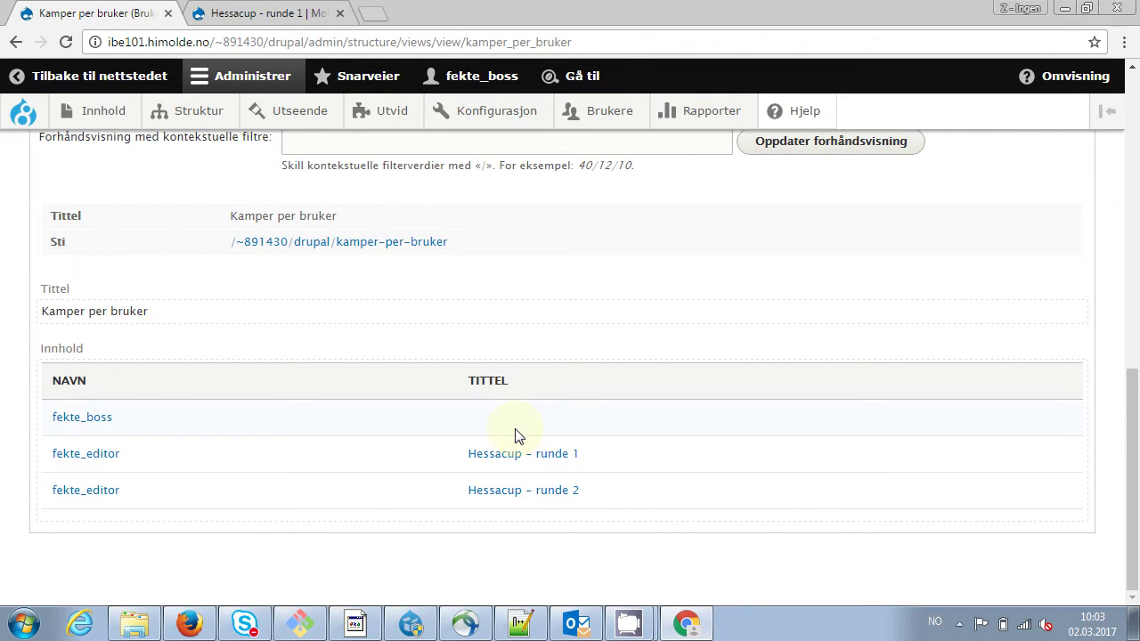
Save the Kamper per bruker view to clear its unsaved-changes warning
drag(1133, 392, 1136, 138)
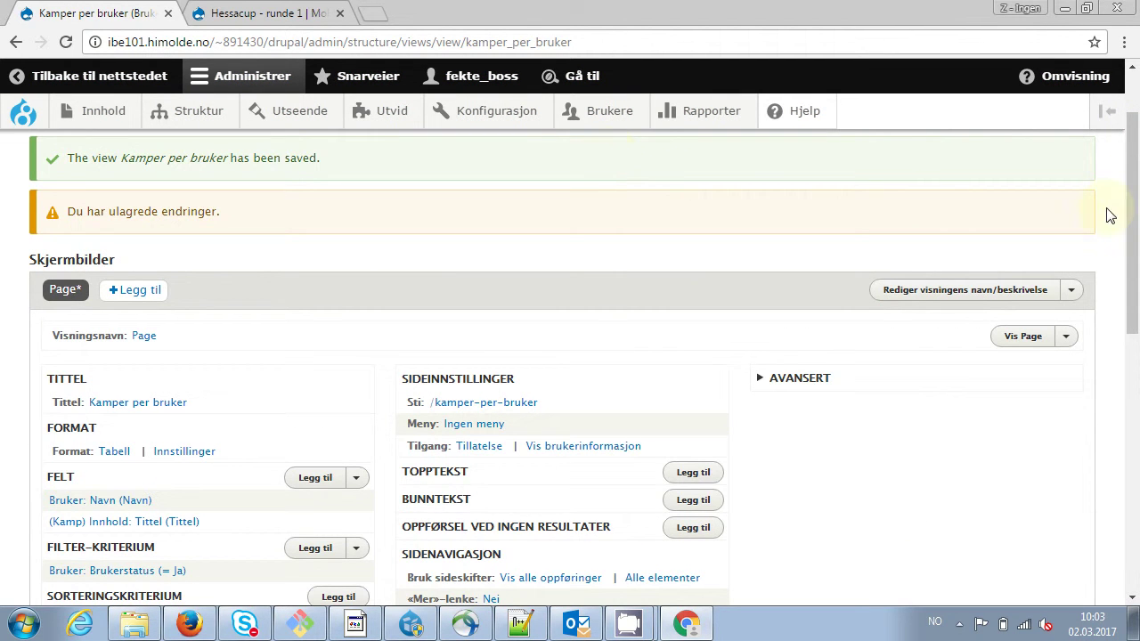
drag(1130, 214, 1138, 175)
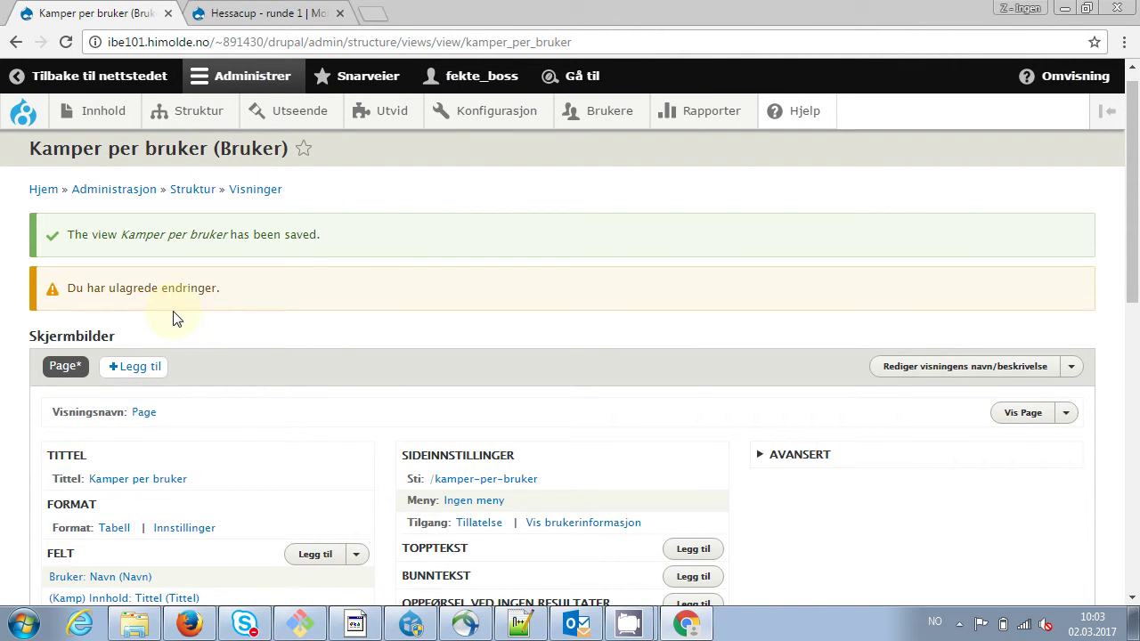
drag(68, 287, 228, 285)
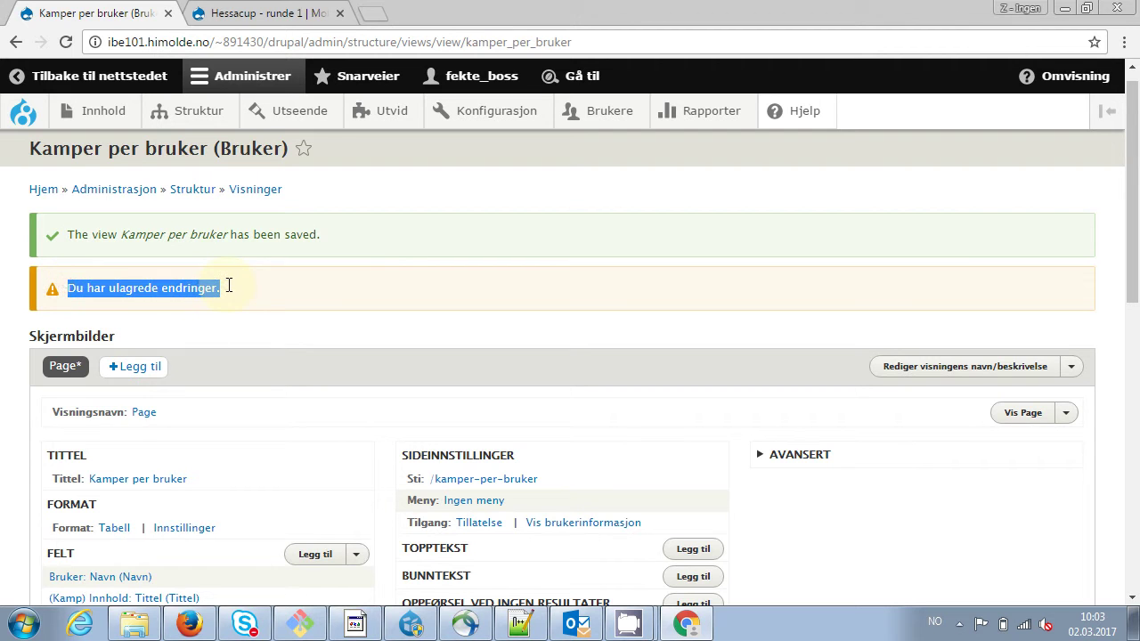
drag(1129, 218, 1134, 390)
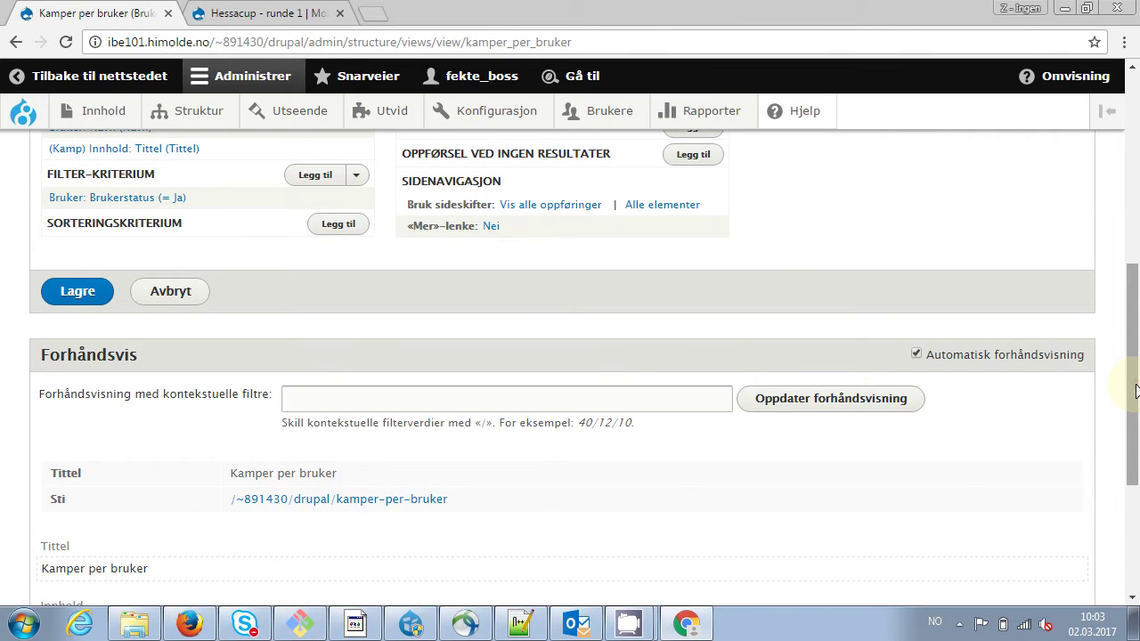
click(72, 302)
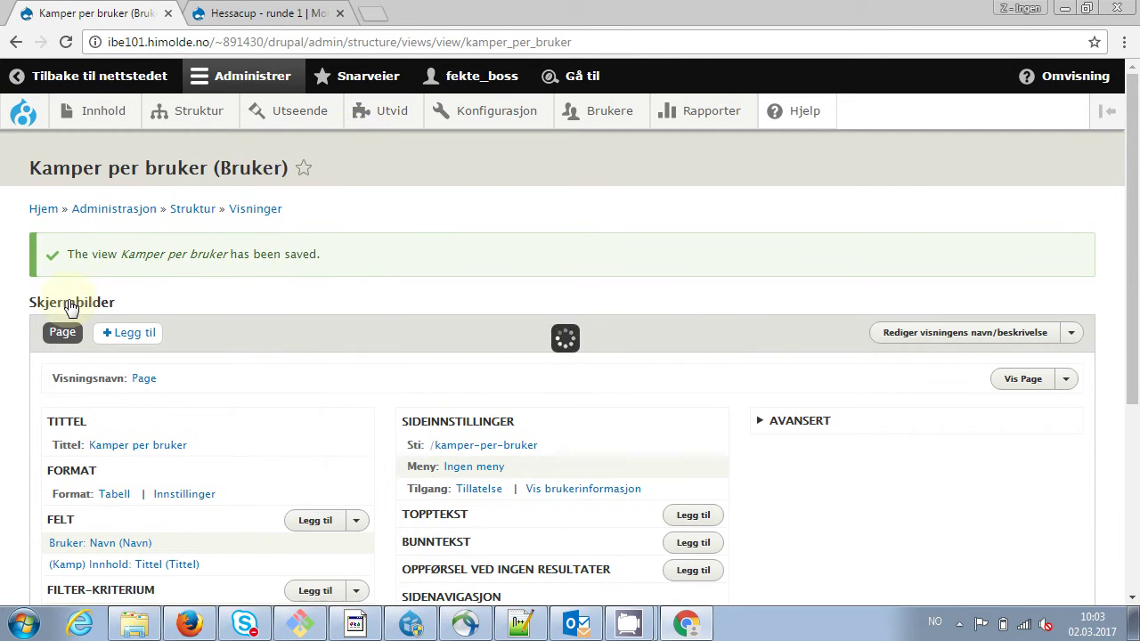
Start a new view named 'Kamper' limited to content of type Kamper
mouse_move(200, 116)
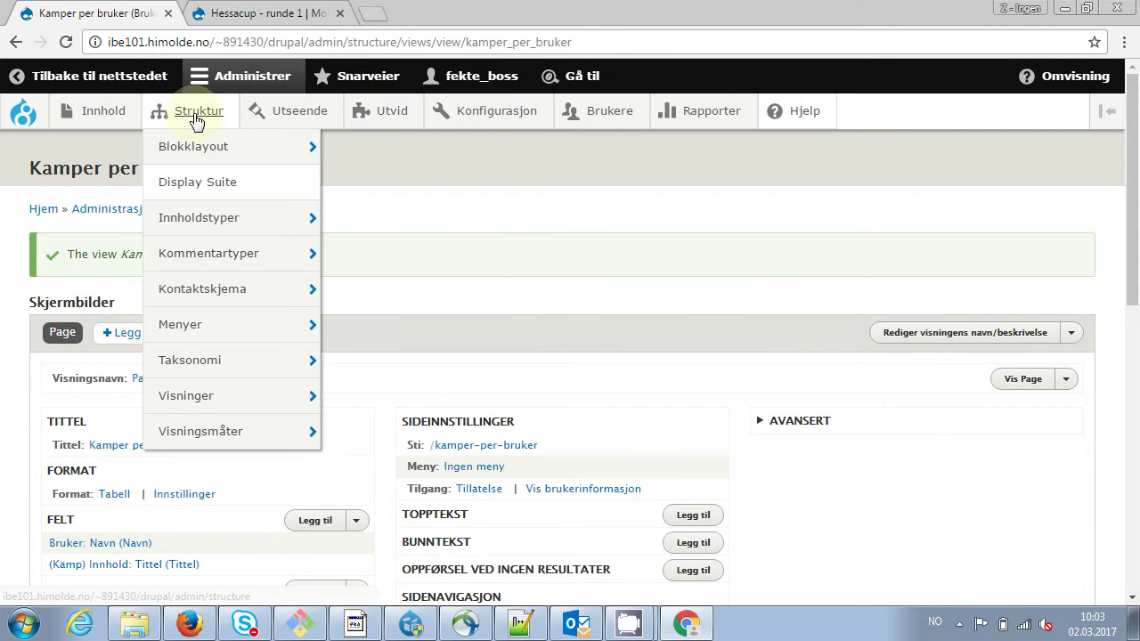
mouse_move(184, 402)
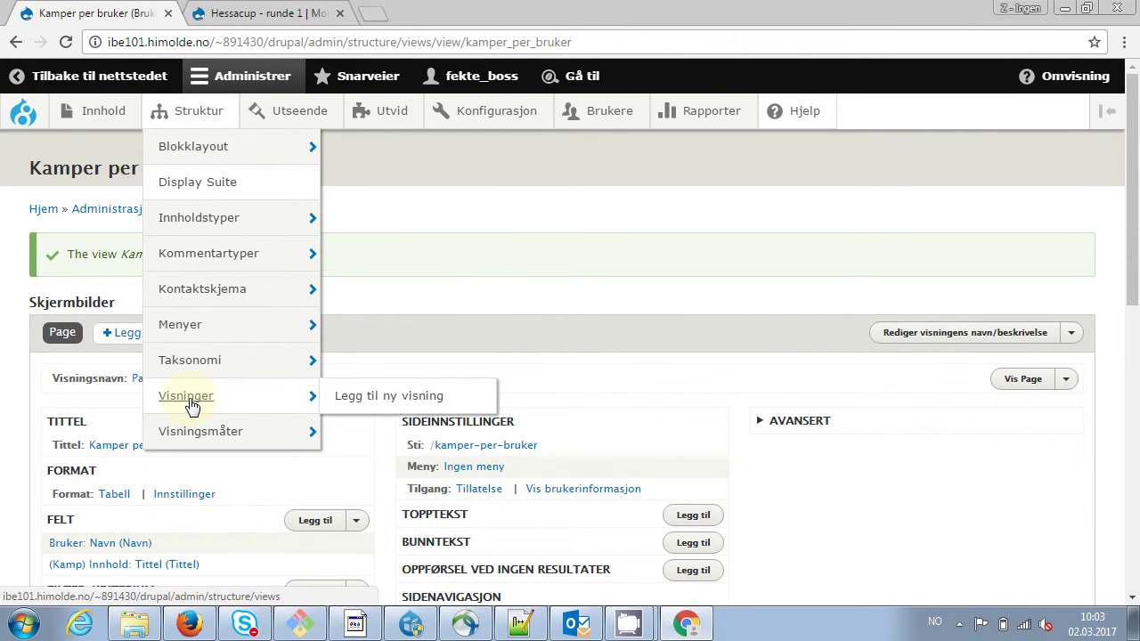
click(397, 404)
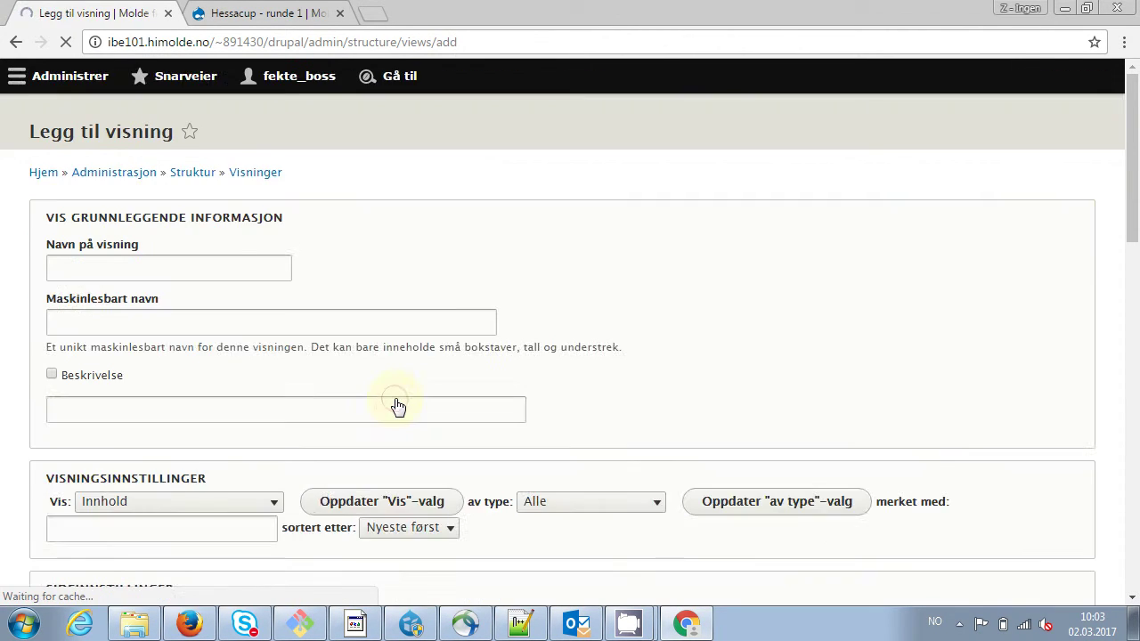
click(172, 307)
text(Kamper)
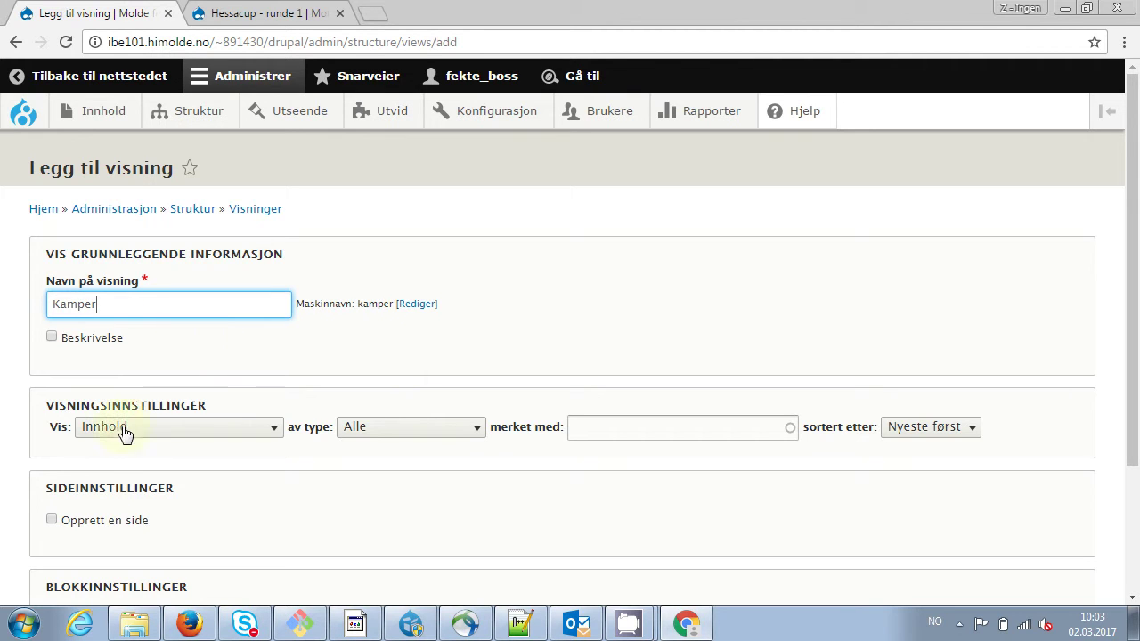
click(445, 435)
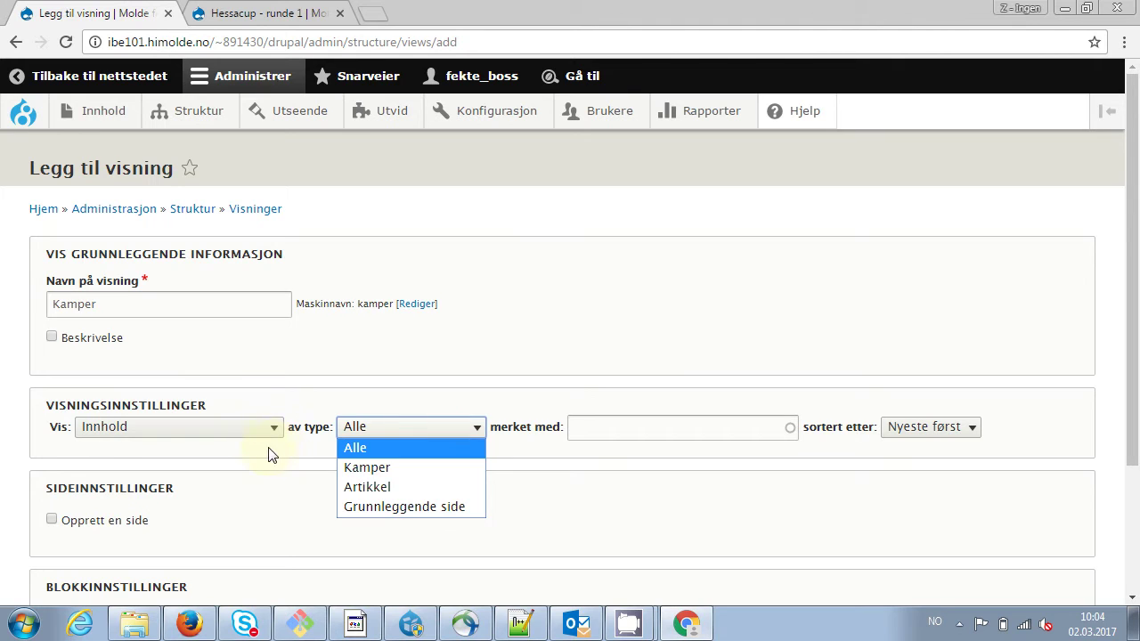
click(372, 470)
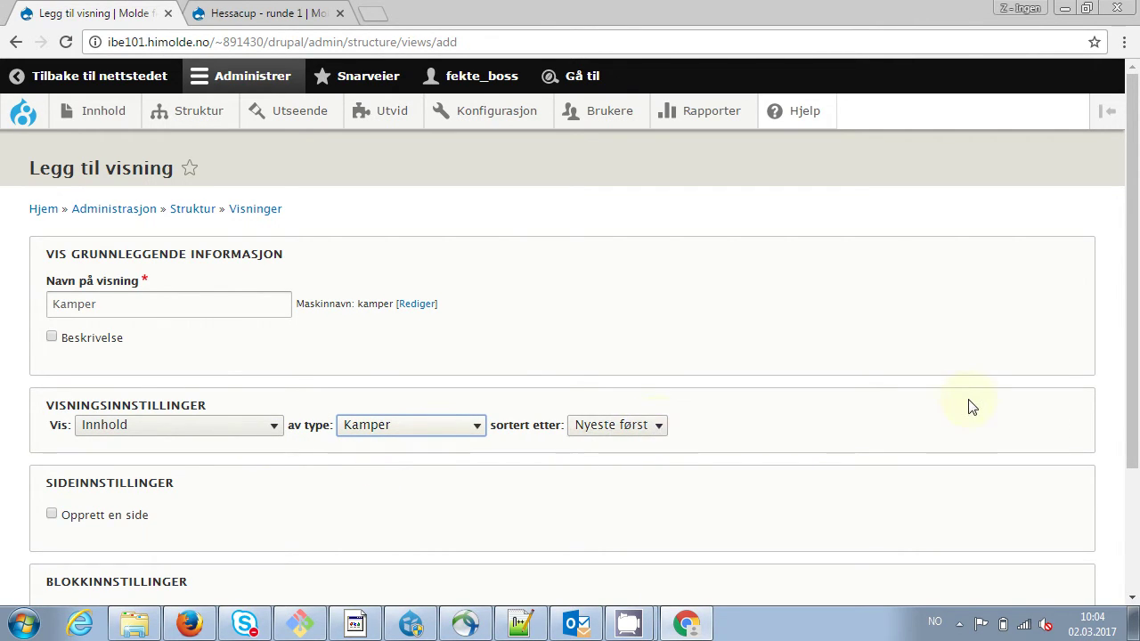
scroll(1132, 356, down, 2)
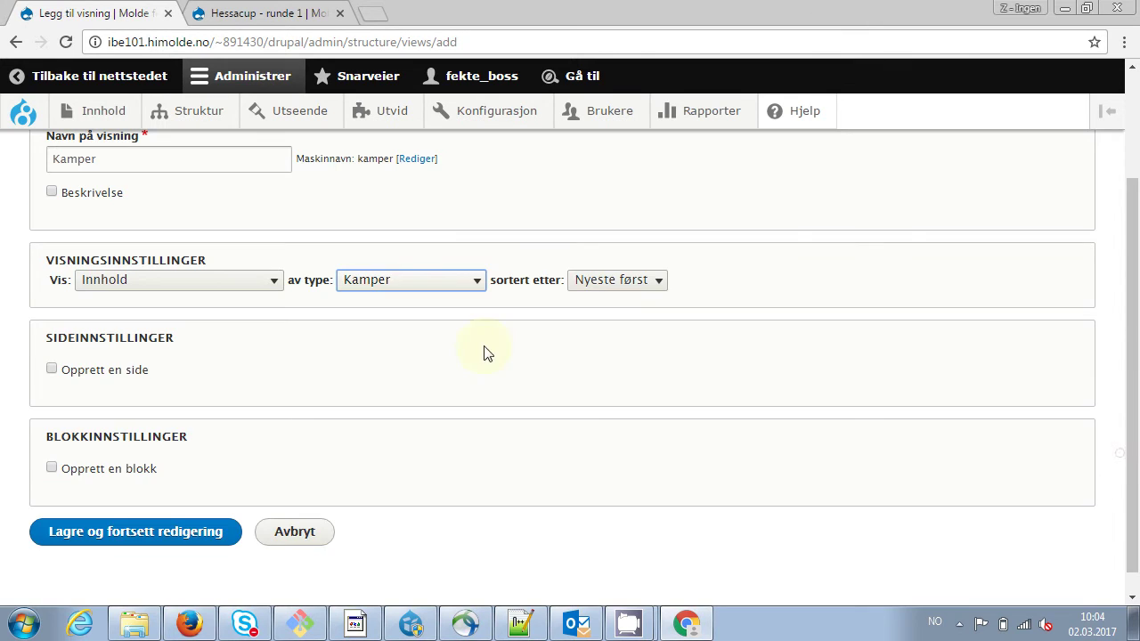
Give the view a page in Tabell format with 10 items per page, then save it
click(78, 371)
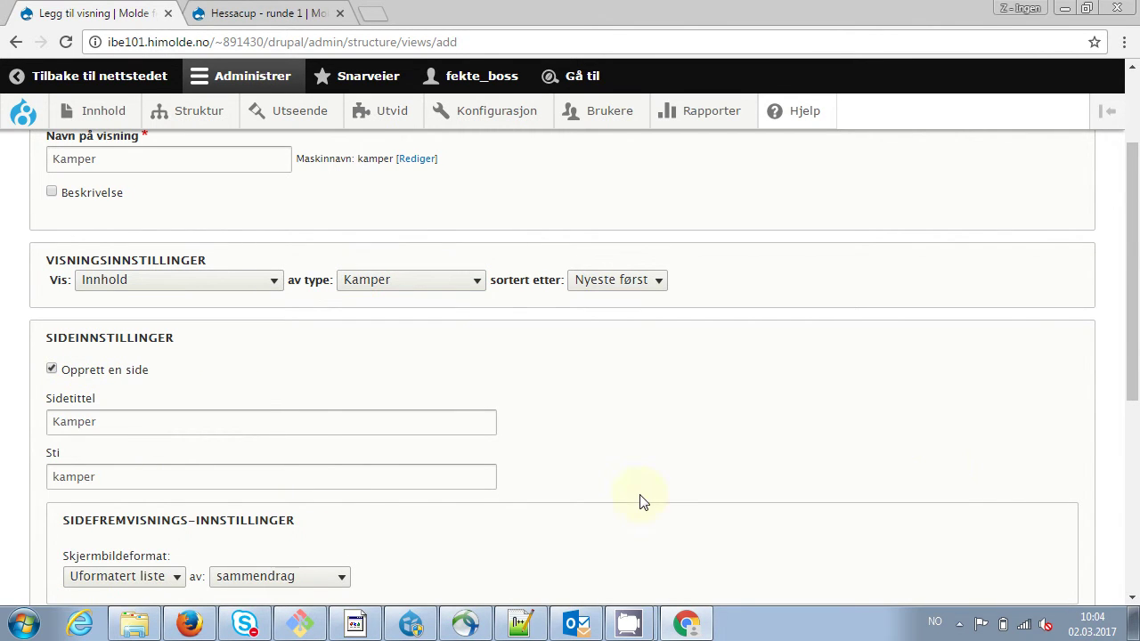
click(52, 371)
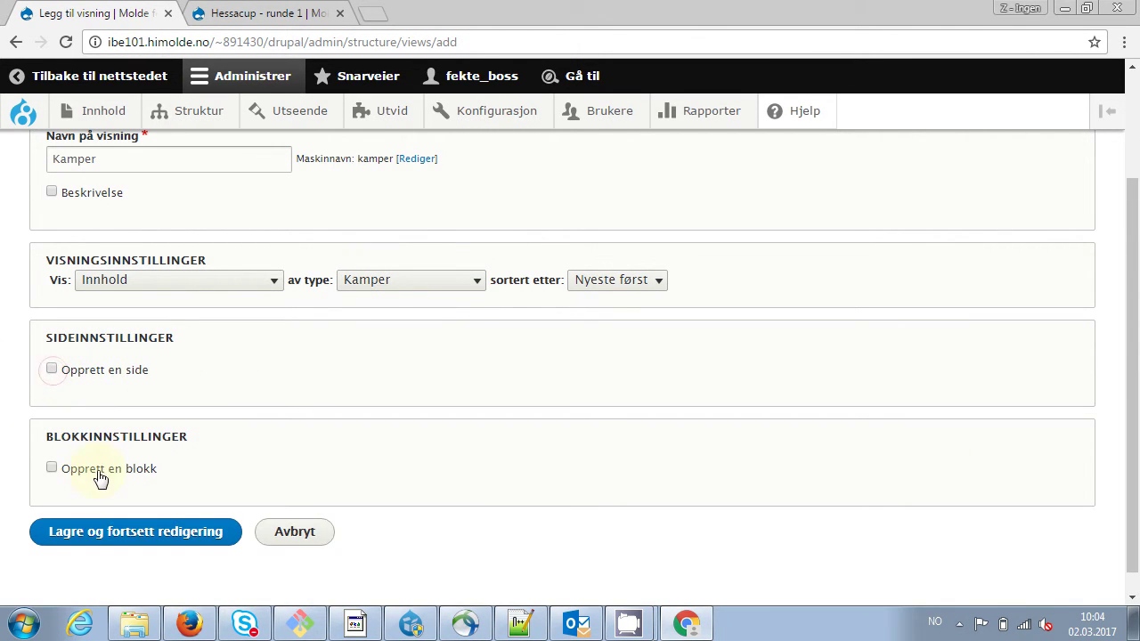
click(50, 369)
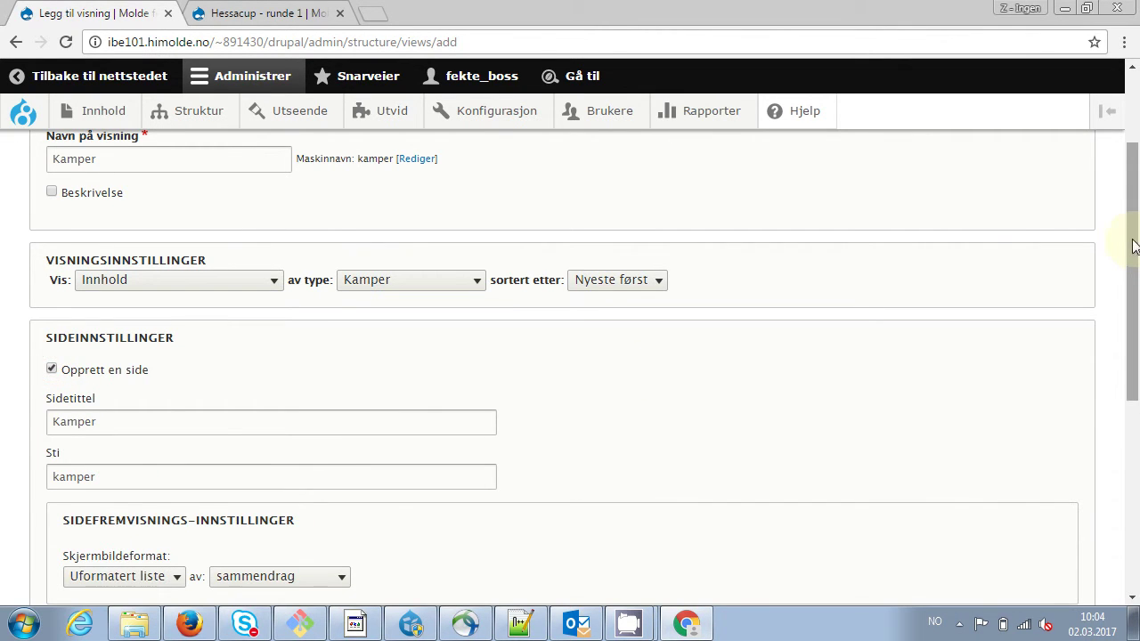
drag(1133, 250, 1131, 392)
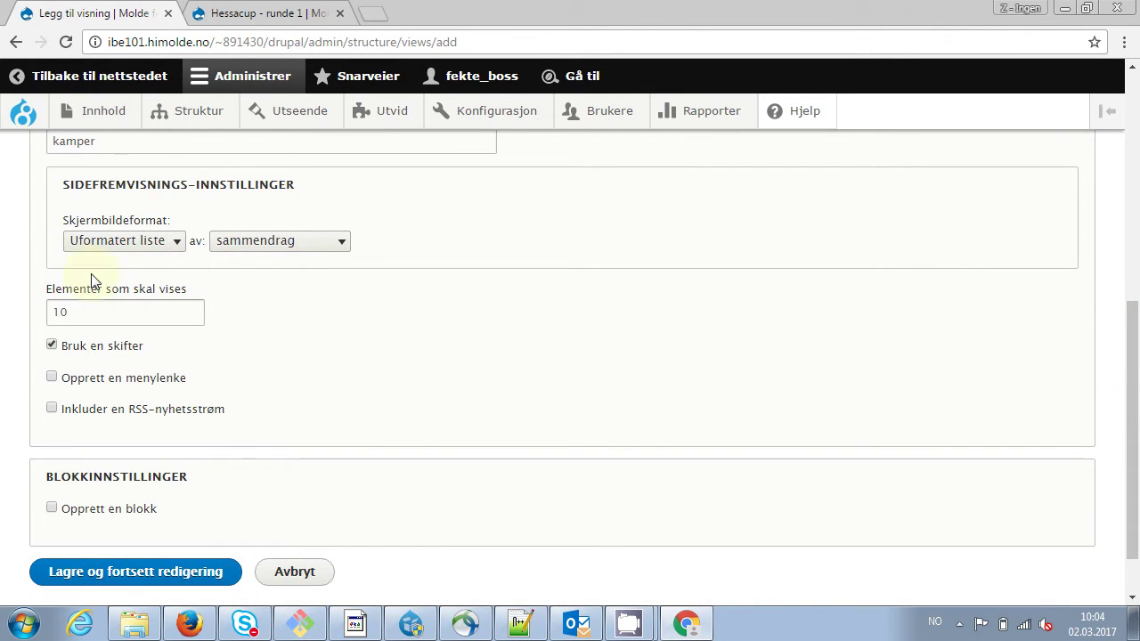
click(175, 245)
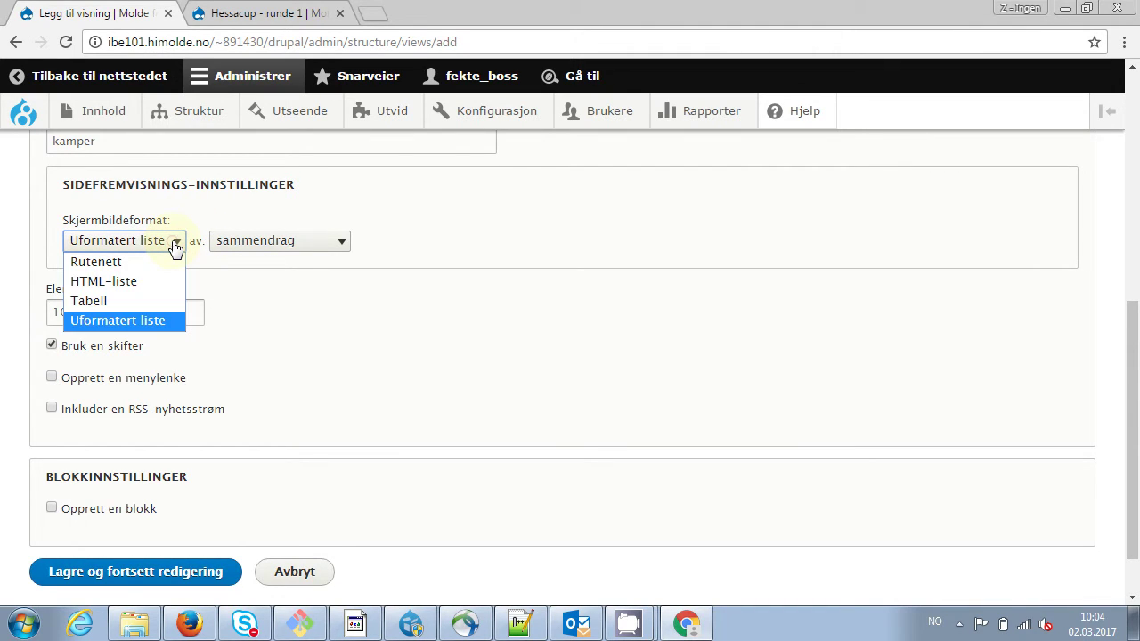
click(115, 300)
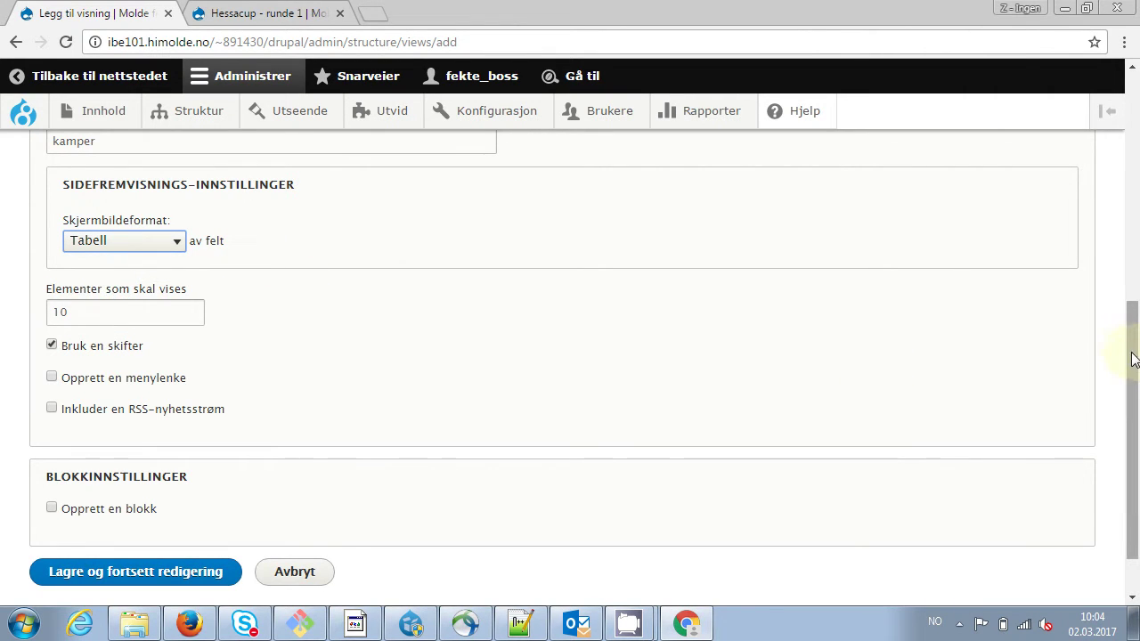
drag(1134, 354, 1134, 390)
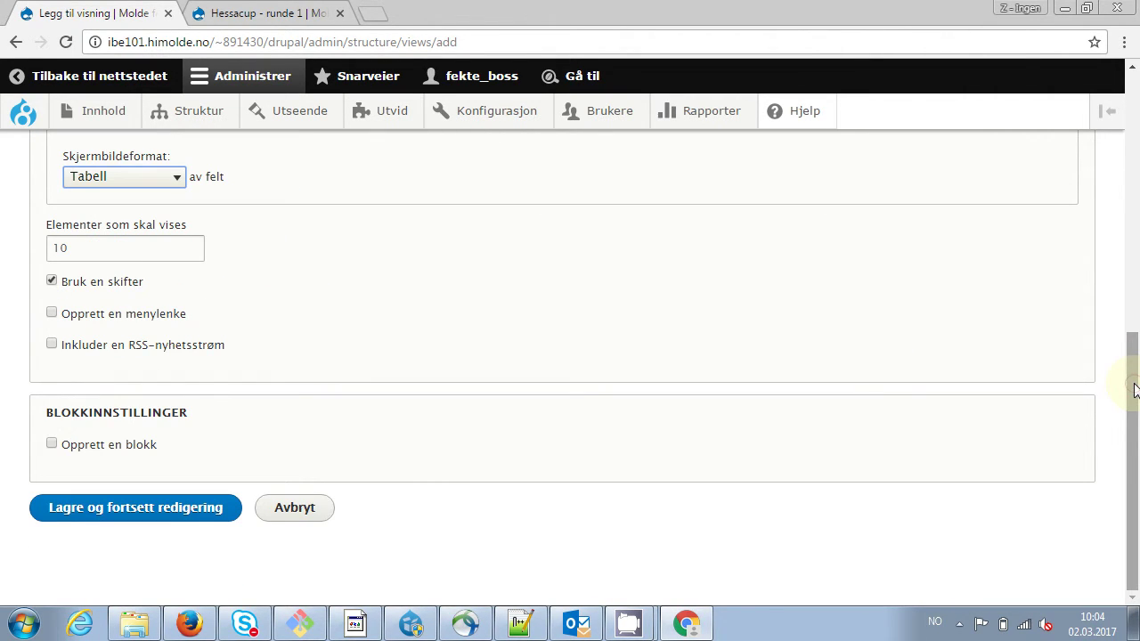
click(171, 181)
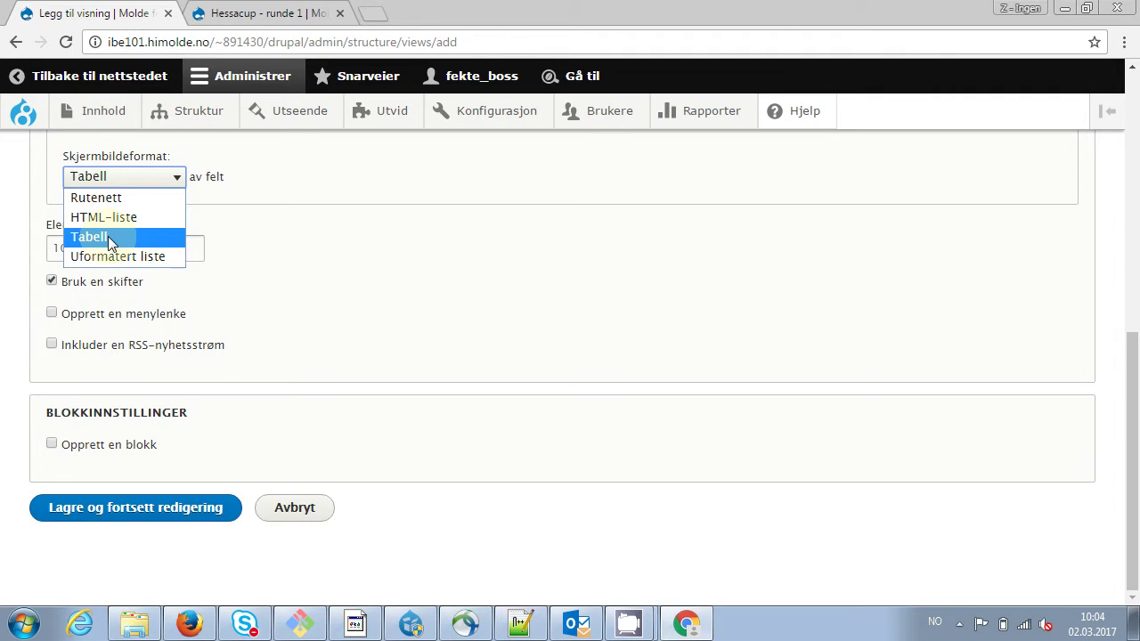
click(108, 236)
click(97, 248)
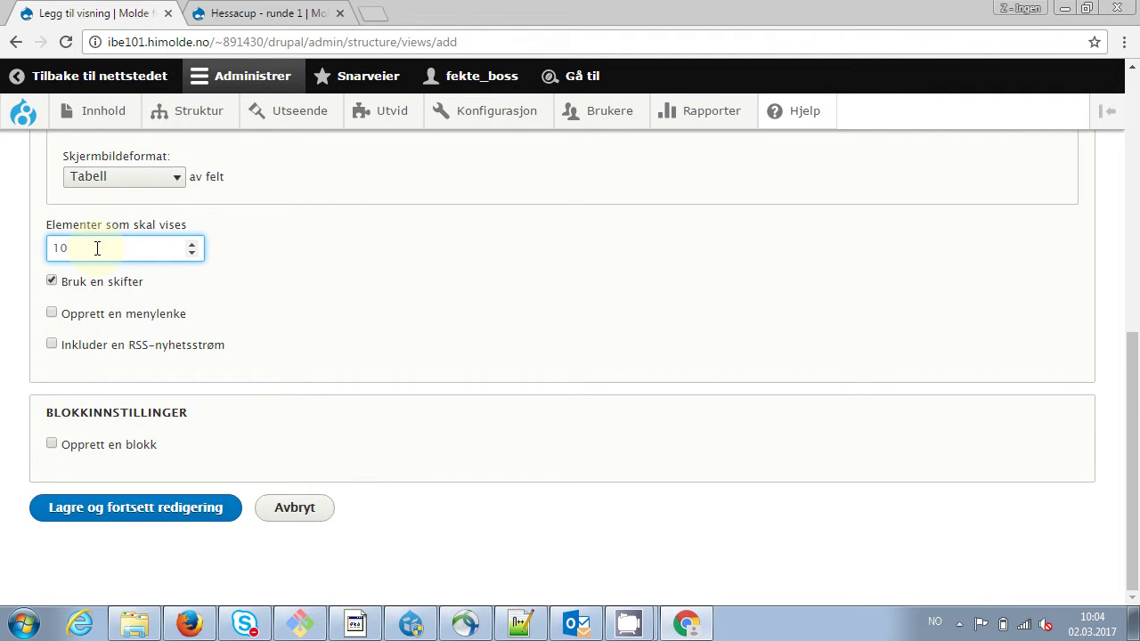
click(107, 520)
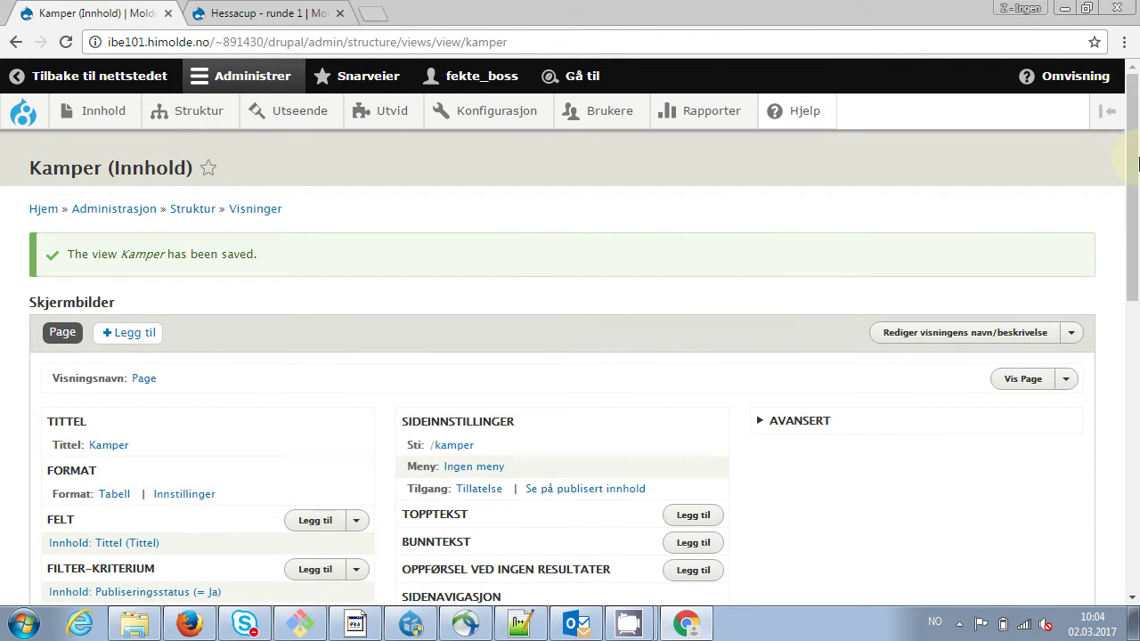
Add the Fekter field, found by searching 'fekte', to the Kamper view's fields
drag(1133, 165, 1116, 414)
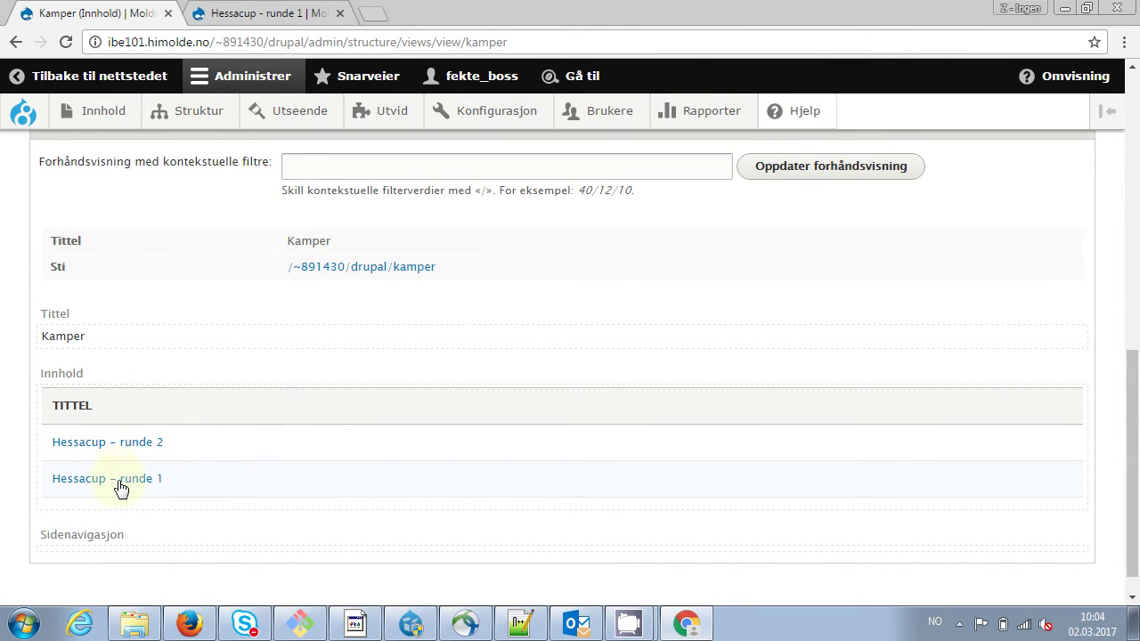
drag(1134, 437, 1138, 234)
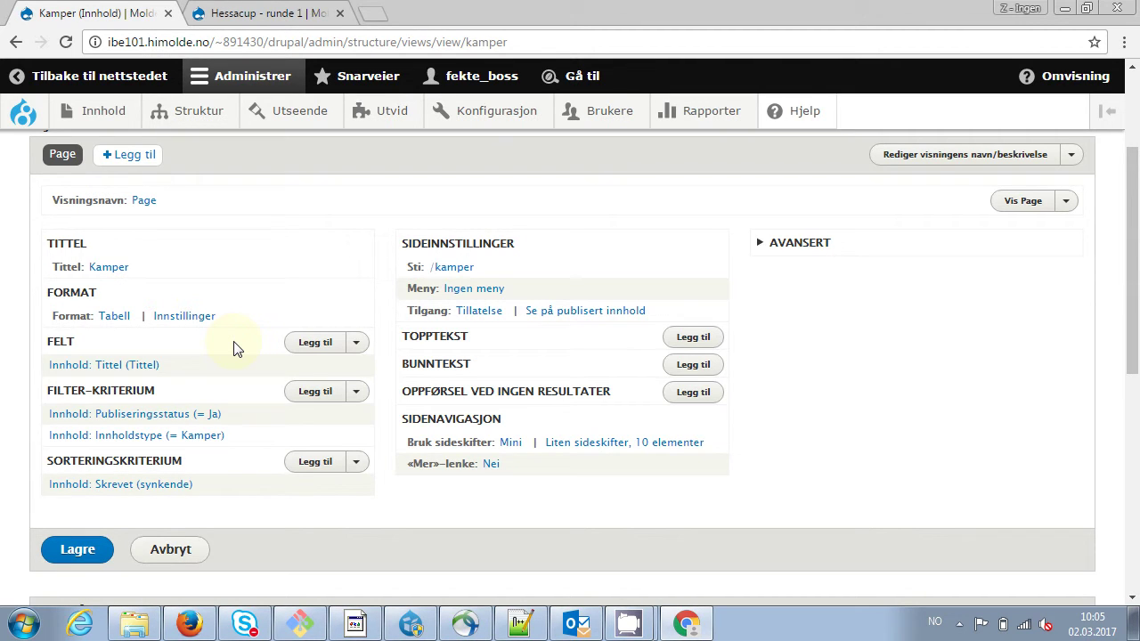
click(318, 353)
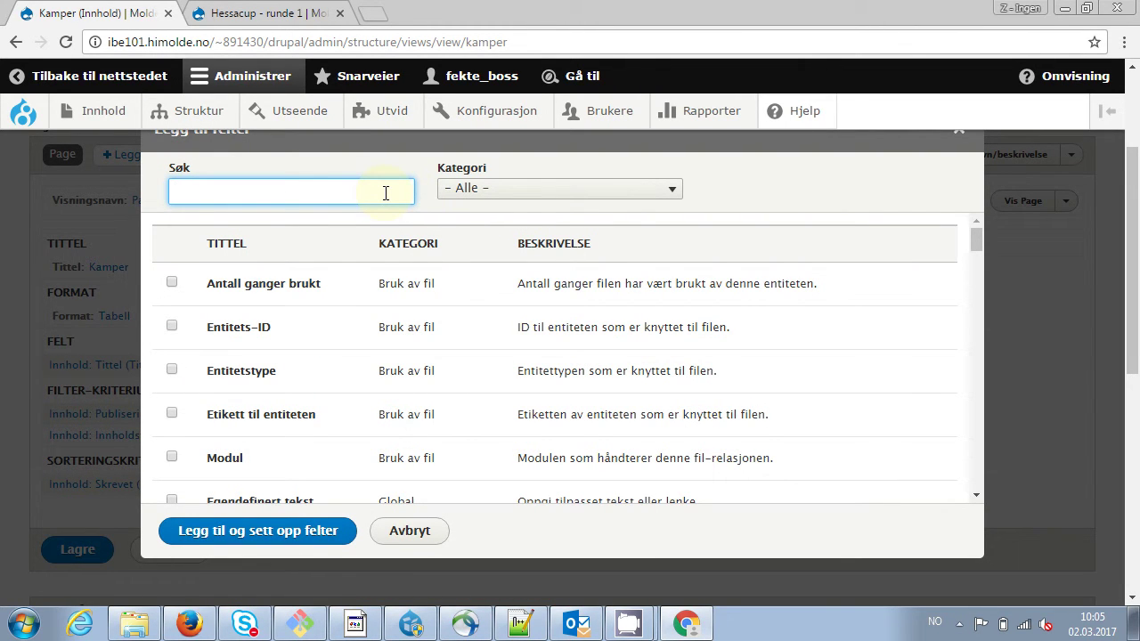
text(fekte)
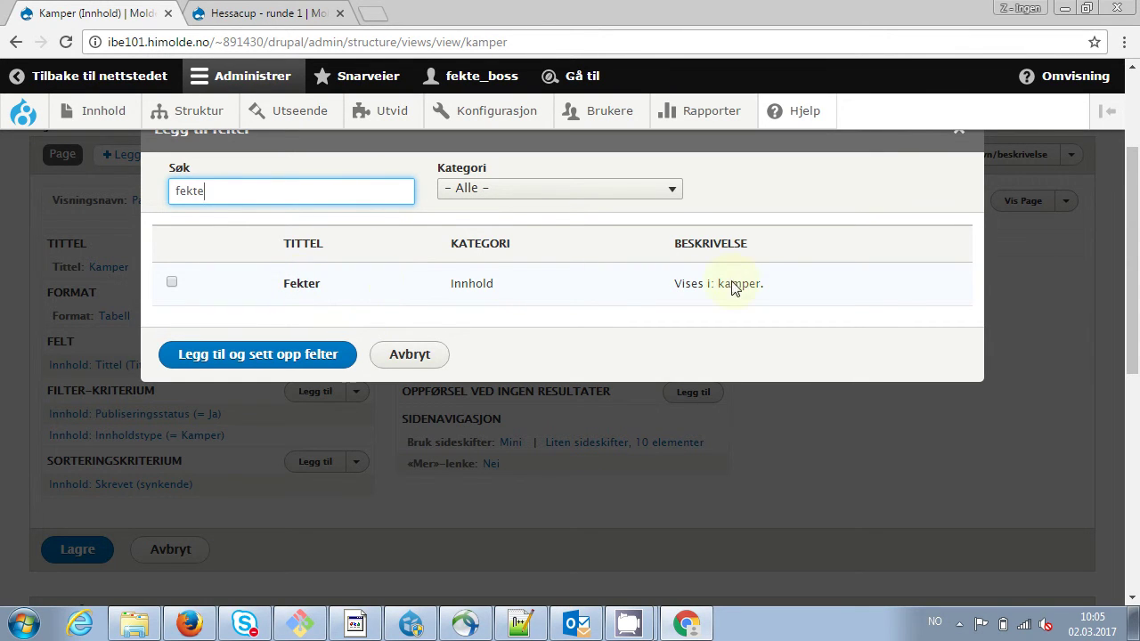
click(175, 283)
click(265, 384)
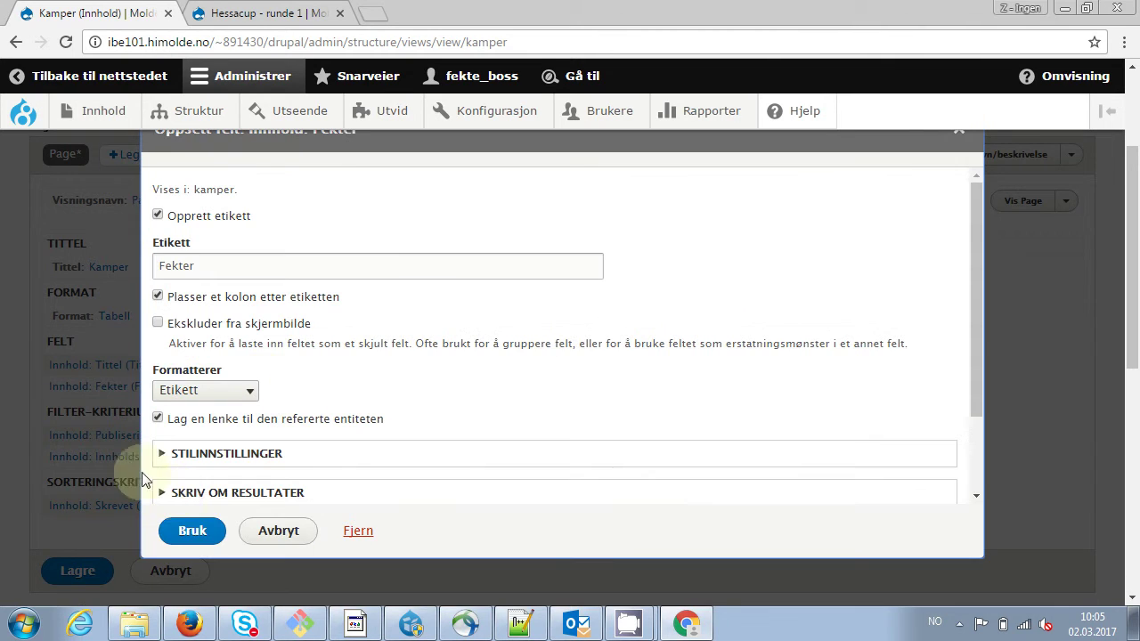
click(192, 517)
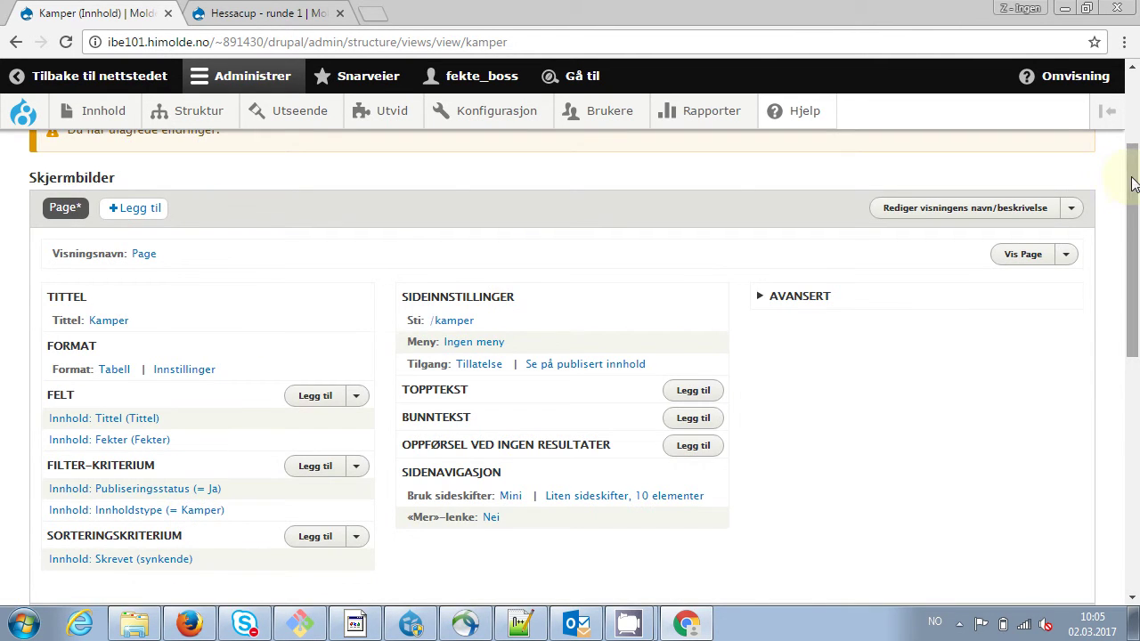
drag(1132, 184, 1120, 386)
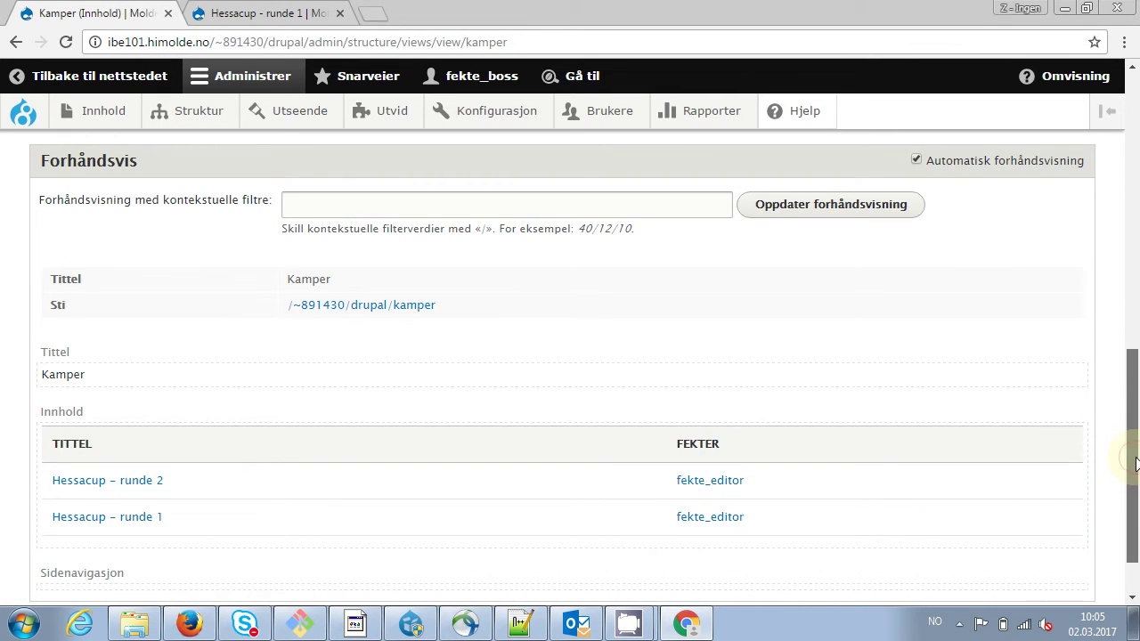
scroll(1137, 321, up, 6)
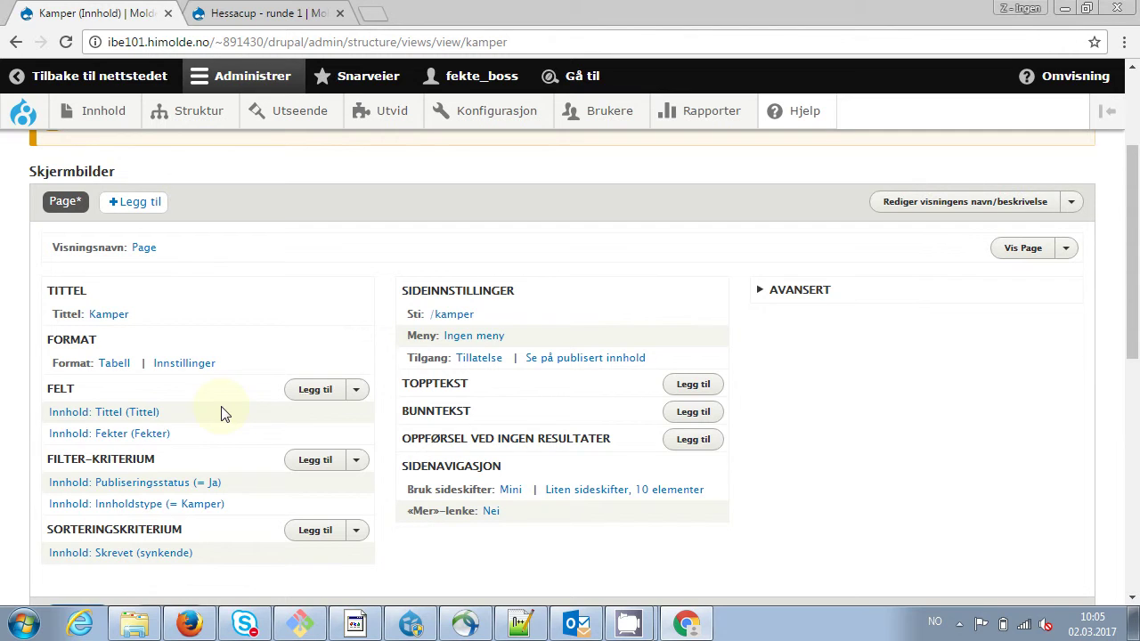
Add the Status field, found by searching 'stat', then save the Kamper view
click(321, 391)
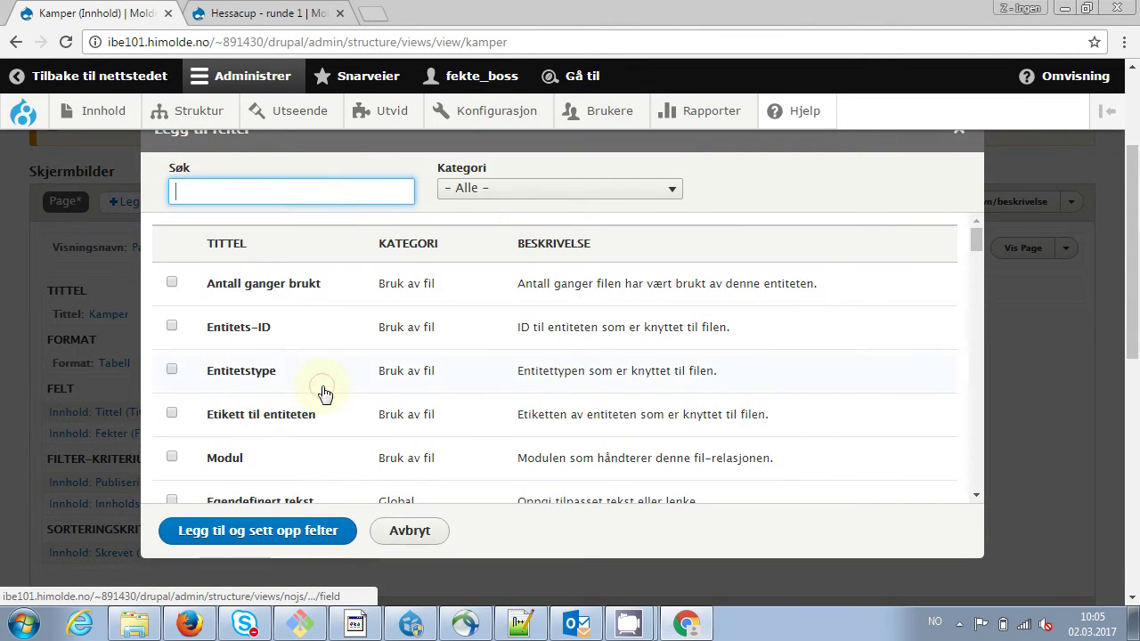
click(326, 193)
text(stat)
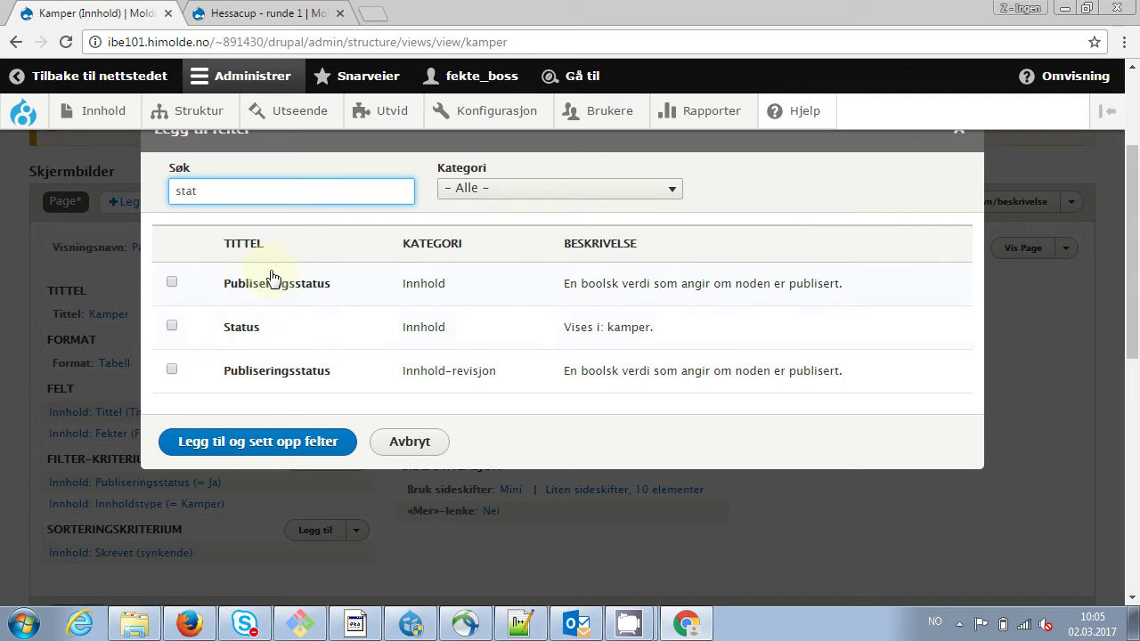
click(172, 325)
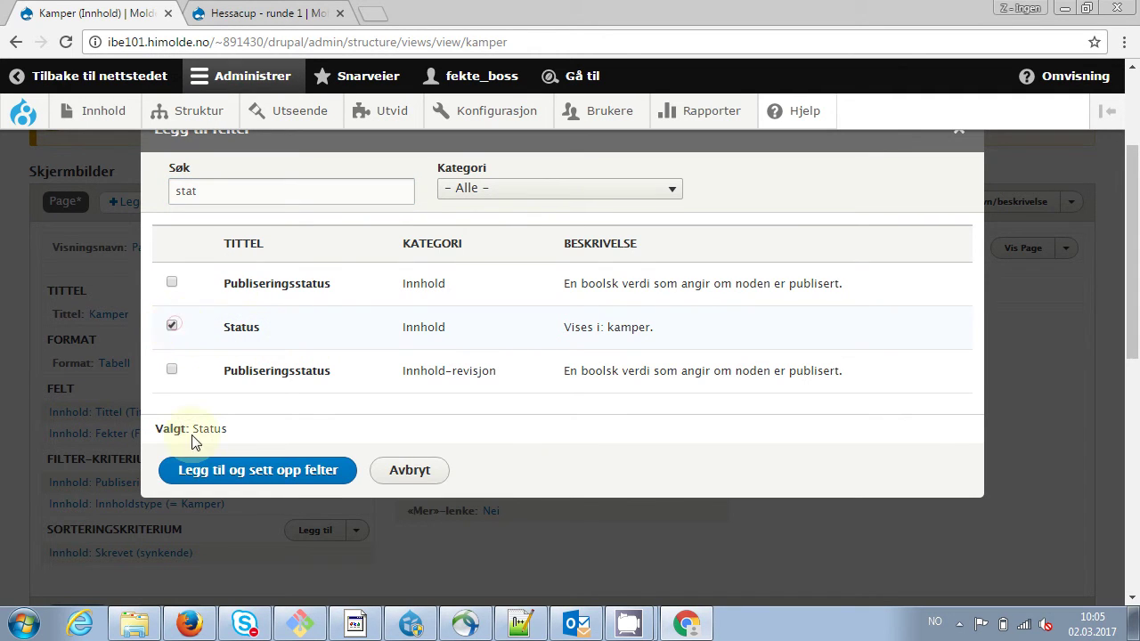
click(255, 472)
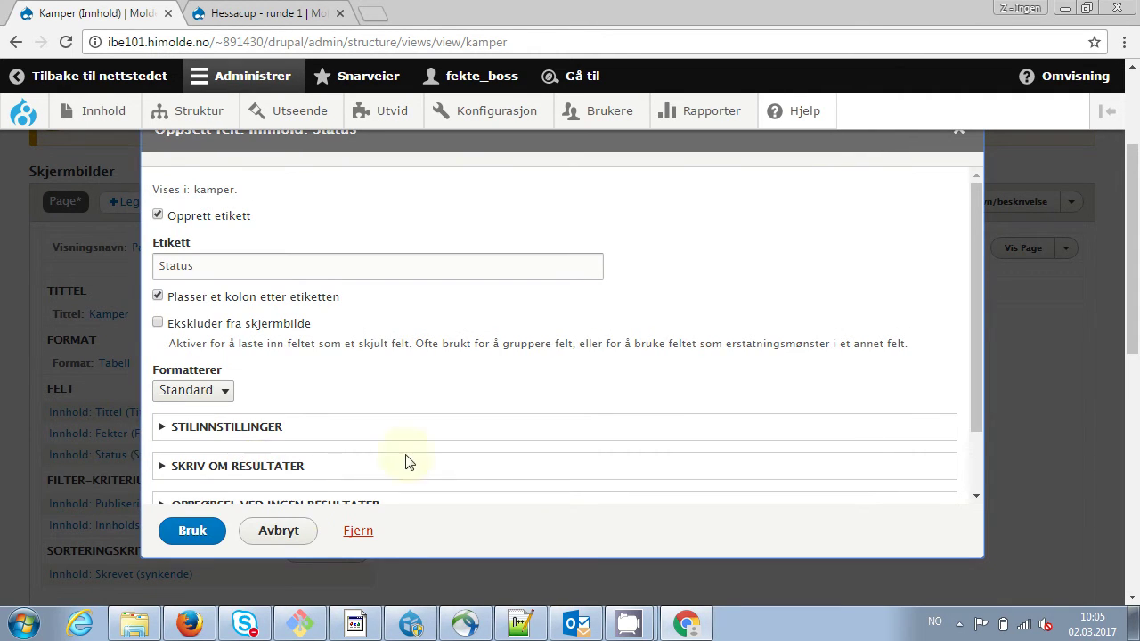
click(189, 531)
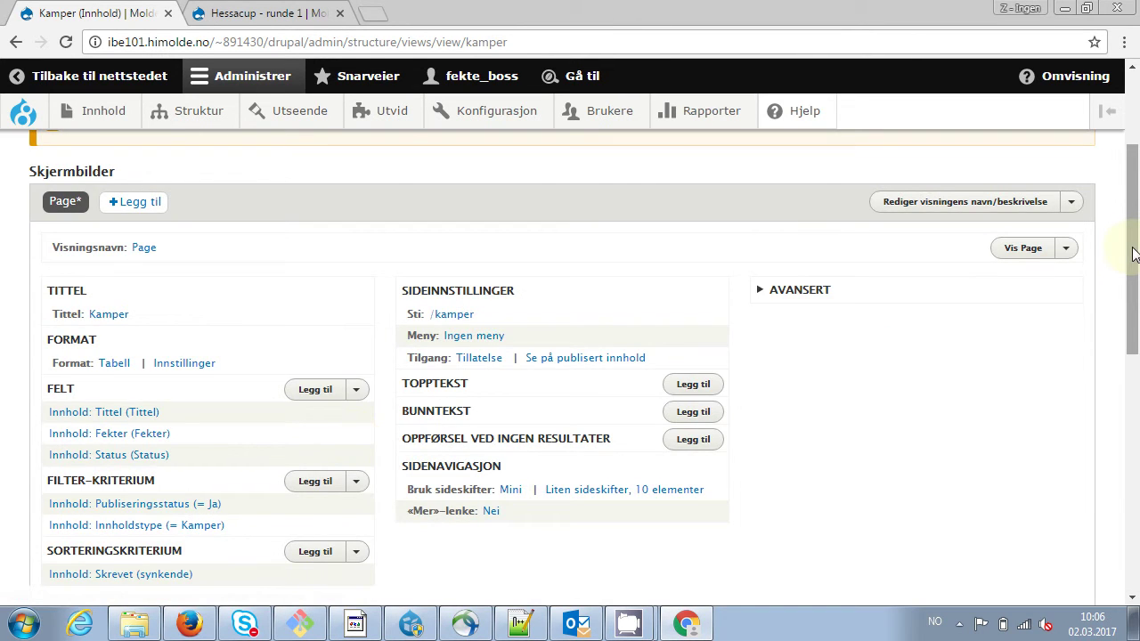
drag(1133, 253, 1122, 420)
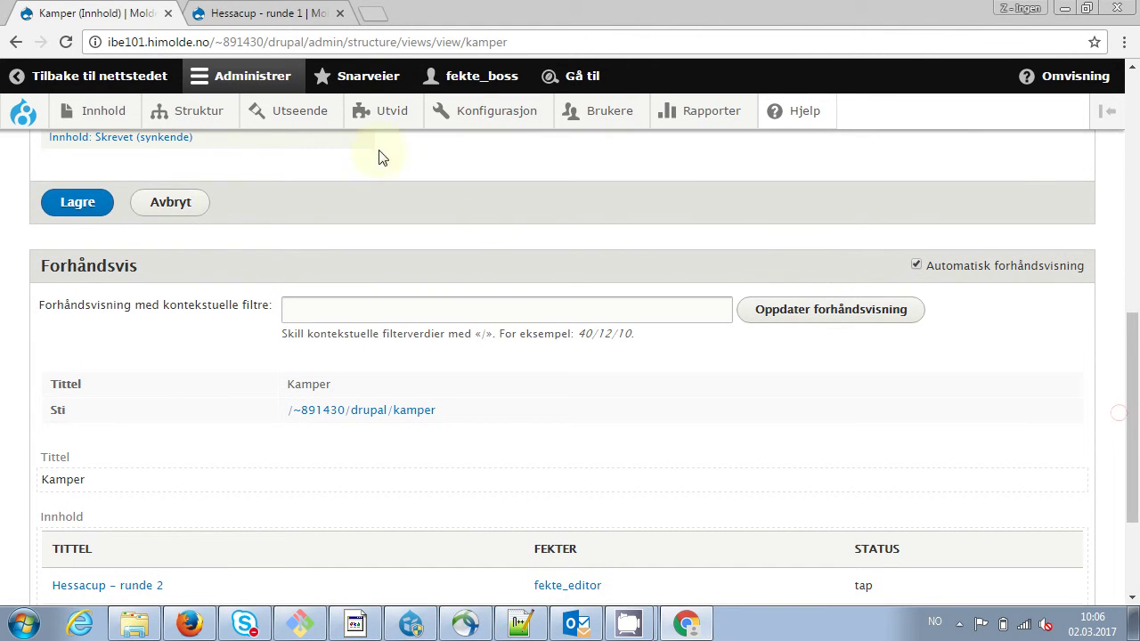
click(89, 207)
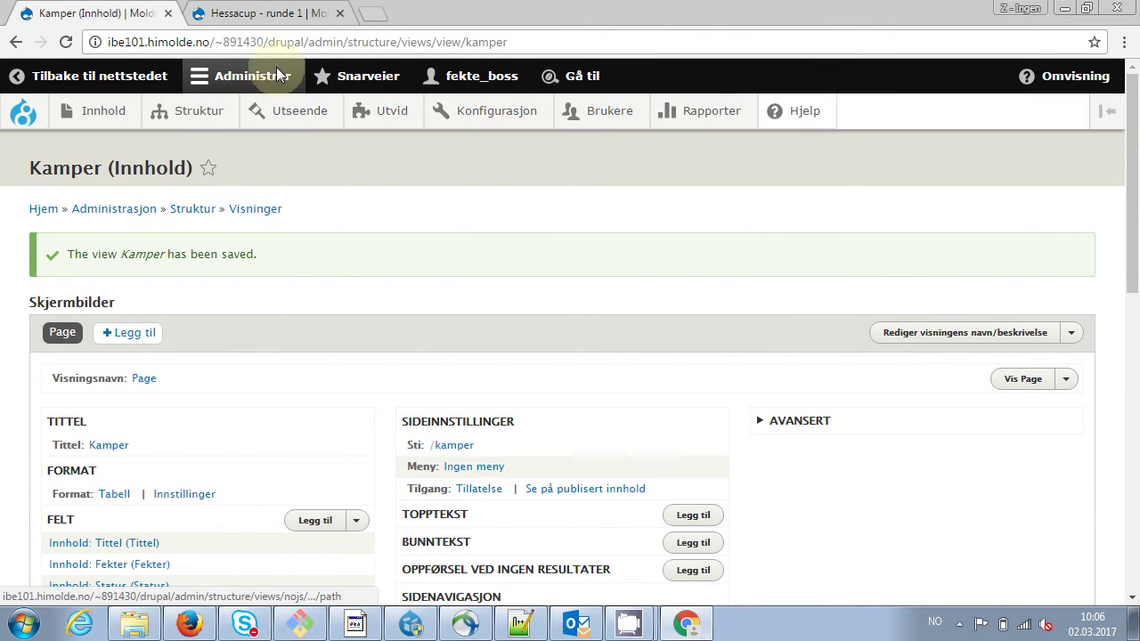
Open the public /kamper page showing both Hessacup rounds with fencer and status
drag(310, 42, 517, 51)
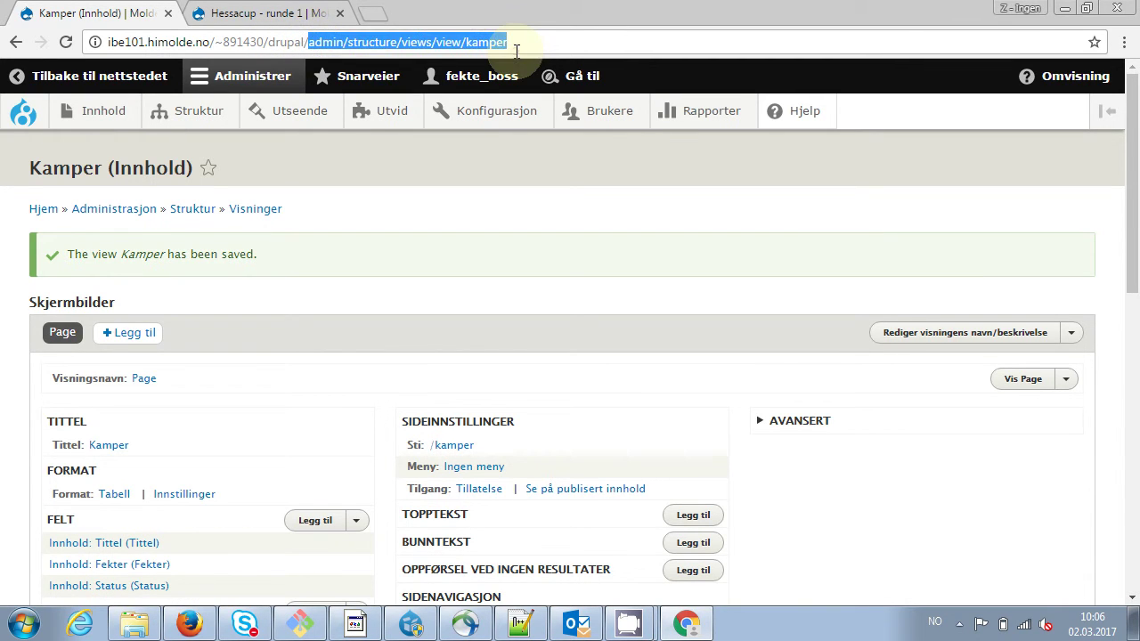
text(kamper)
key(Return)
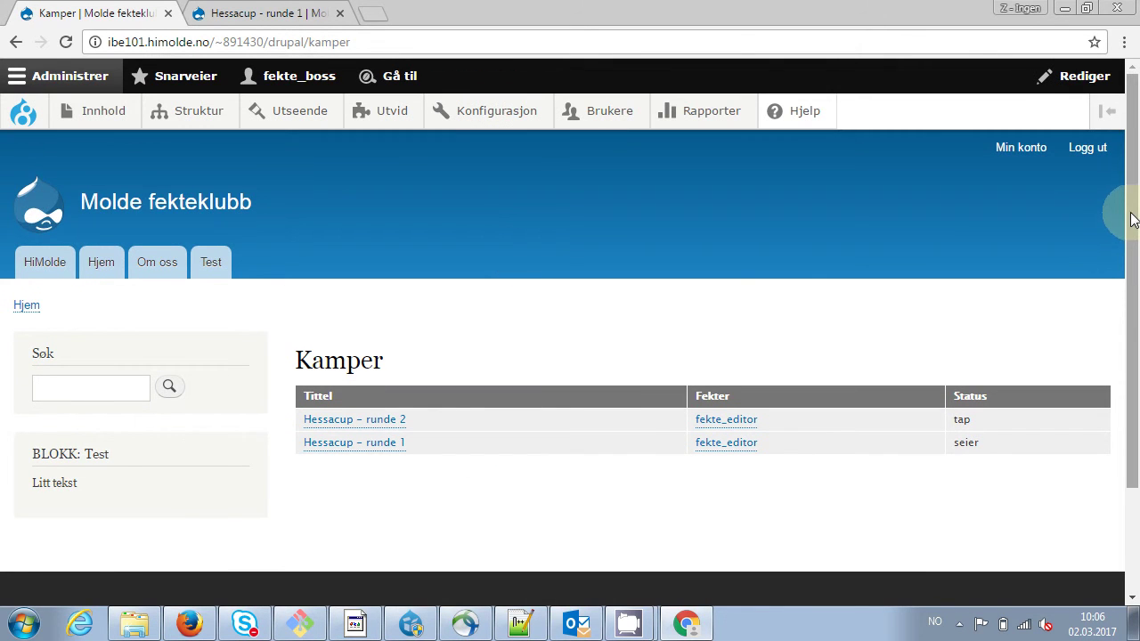
drag(1131, 217, 1126, 302)
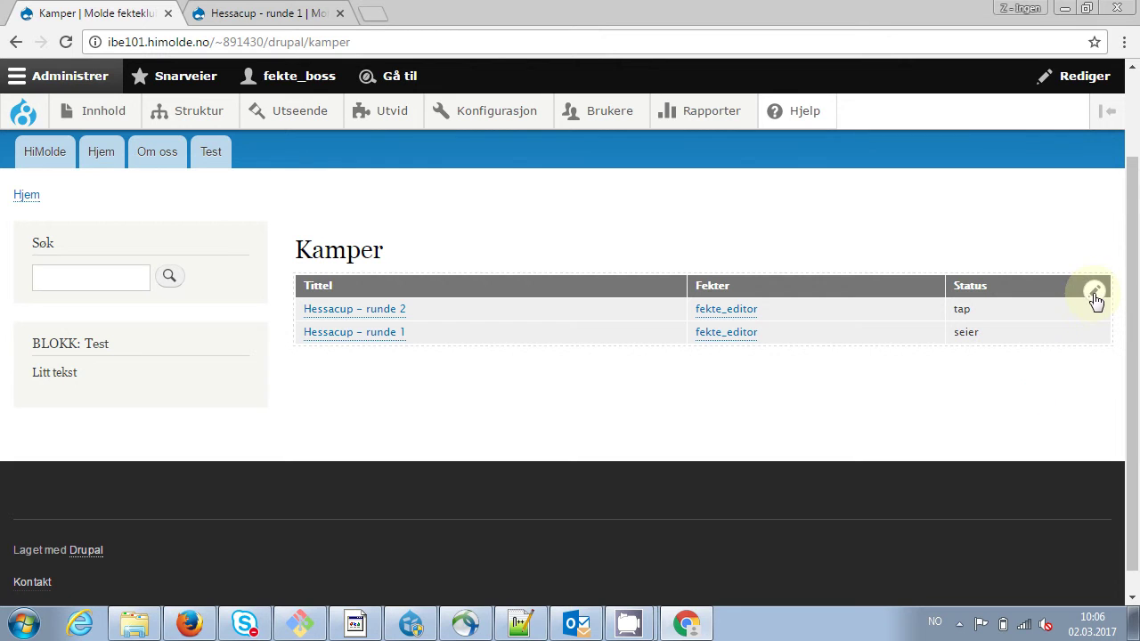
Open the Kamper view editor from the page, leaving the menu setting at 'Ingen meny'
click(1092, 294)
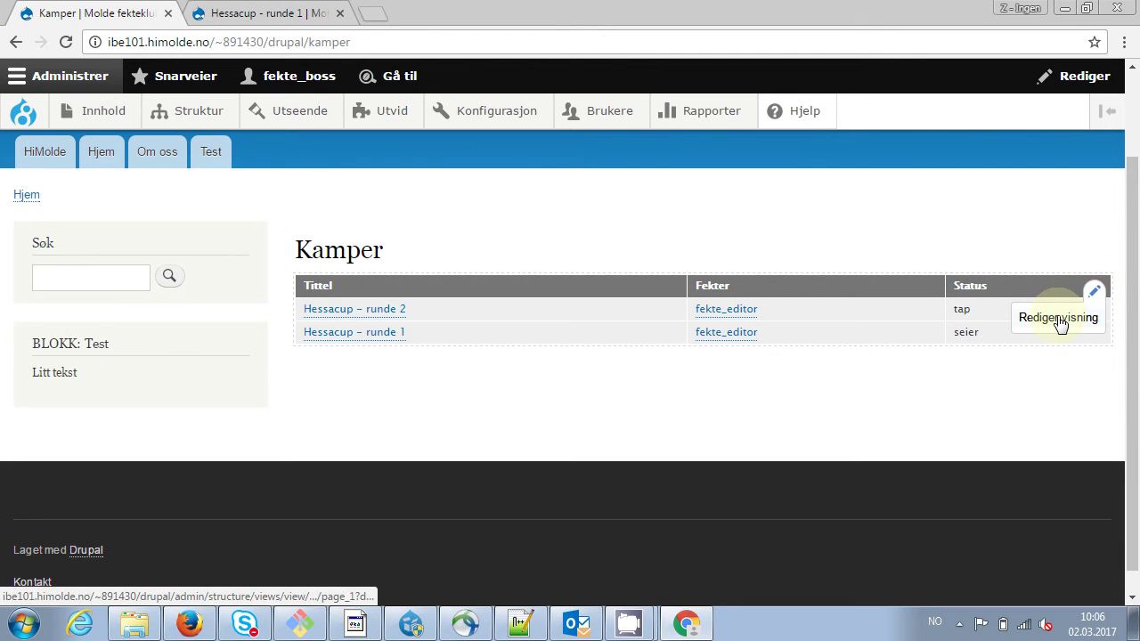
click(1059, 320)
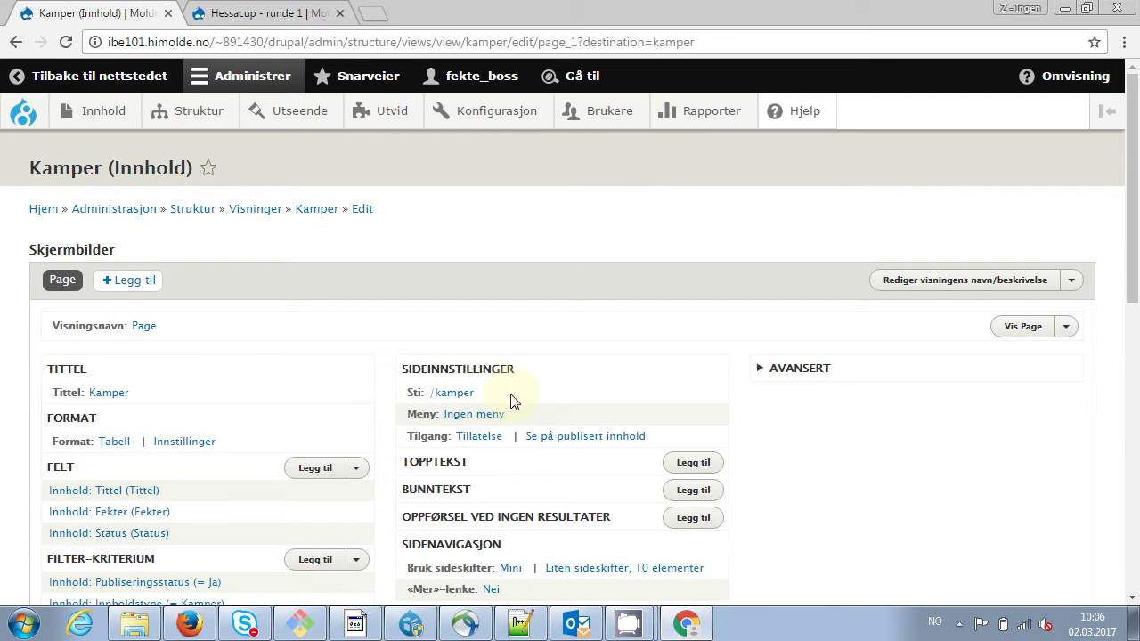
click(458, 417)
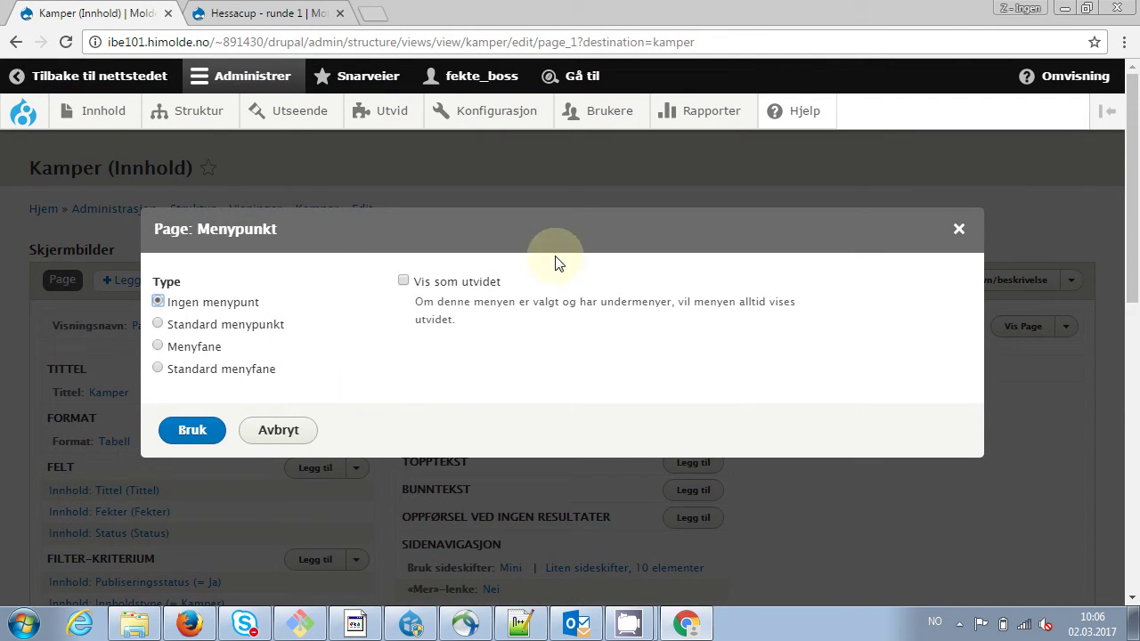
click(267, 441)
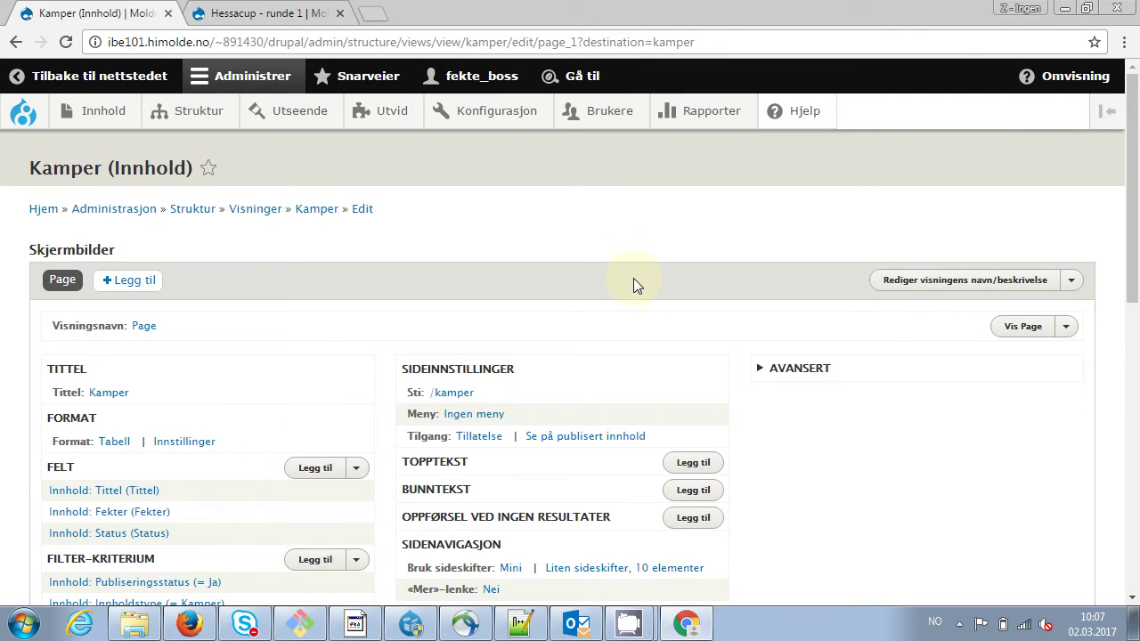
drag(1134, 246, 1135, 333)
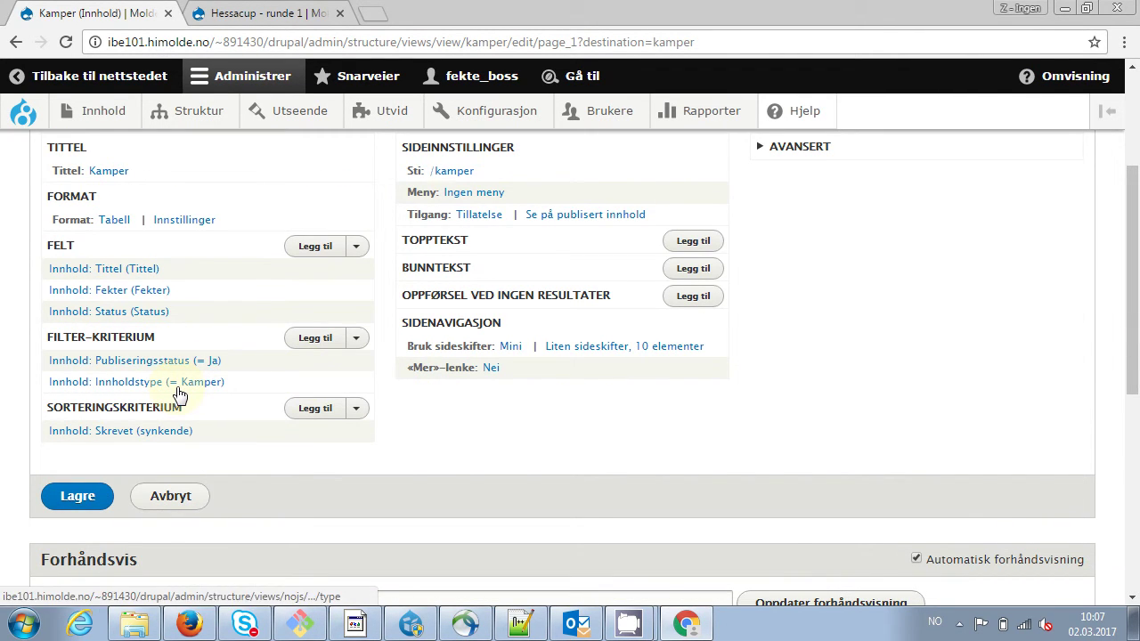
Add a Status (field_status) filter set to seier and save the view
click(316, 339)
click(255, 191)
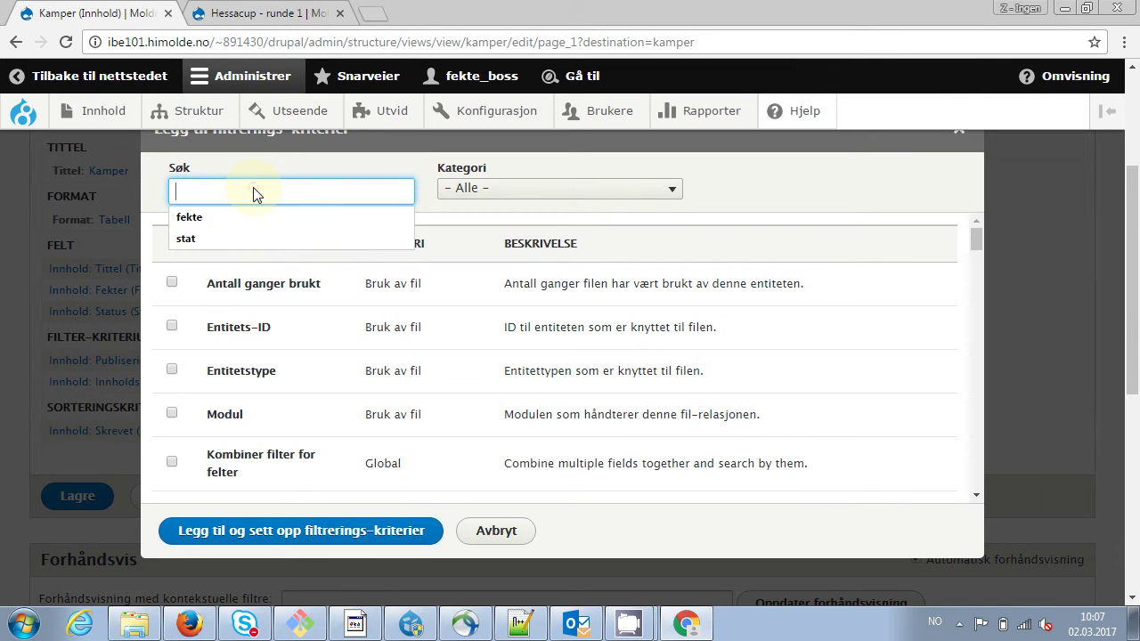
text(status)
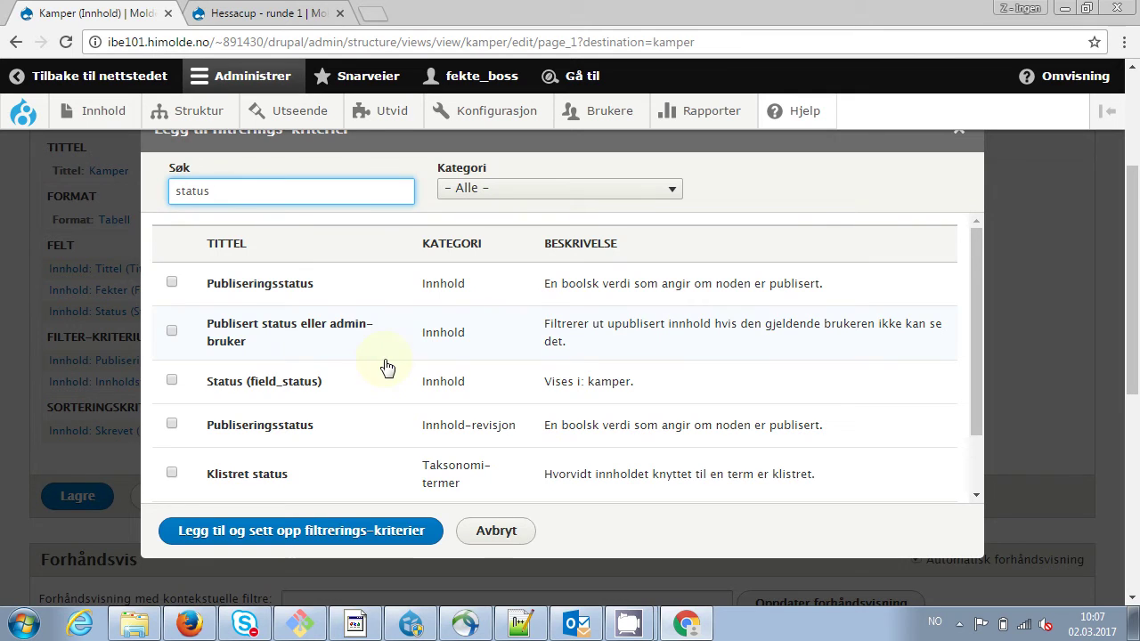
click(172, 380)
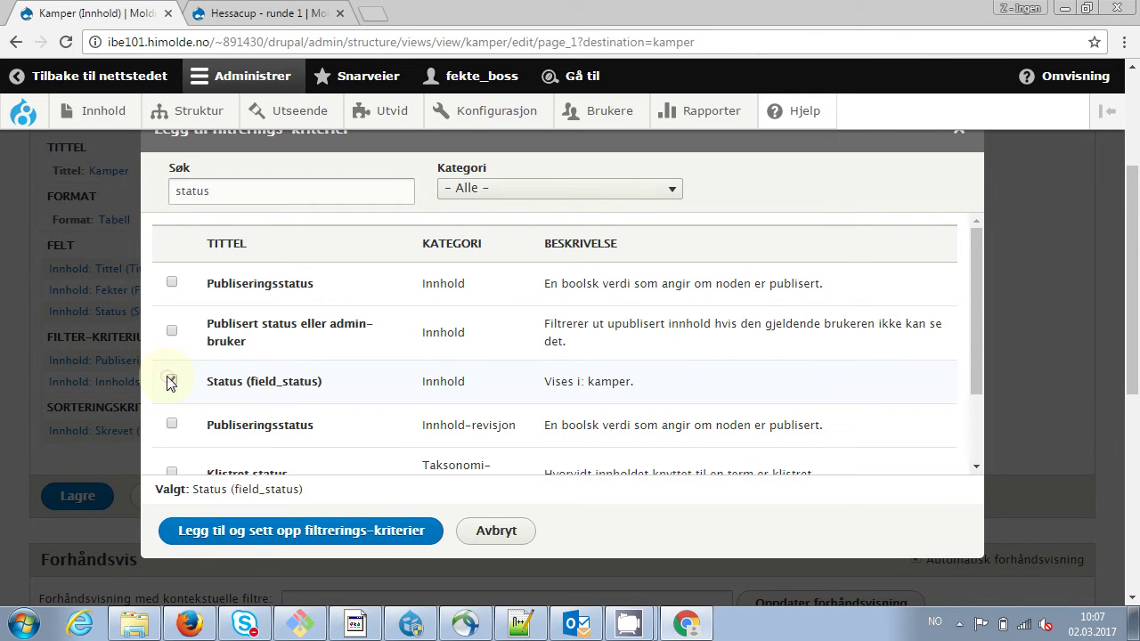
click(289, 533)
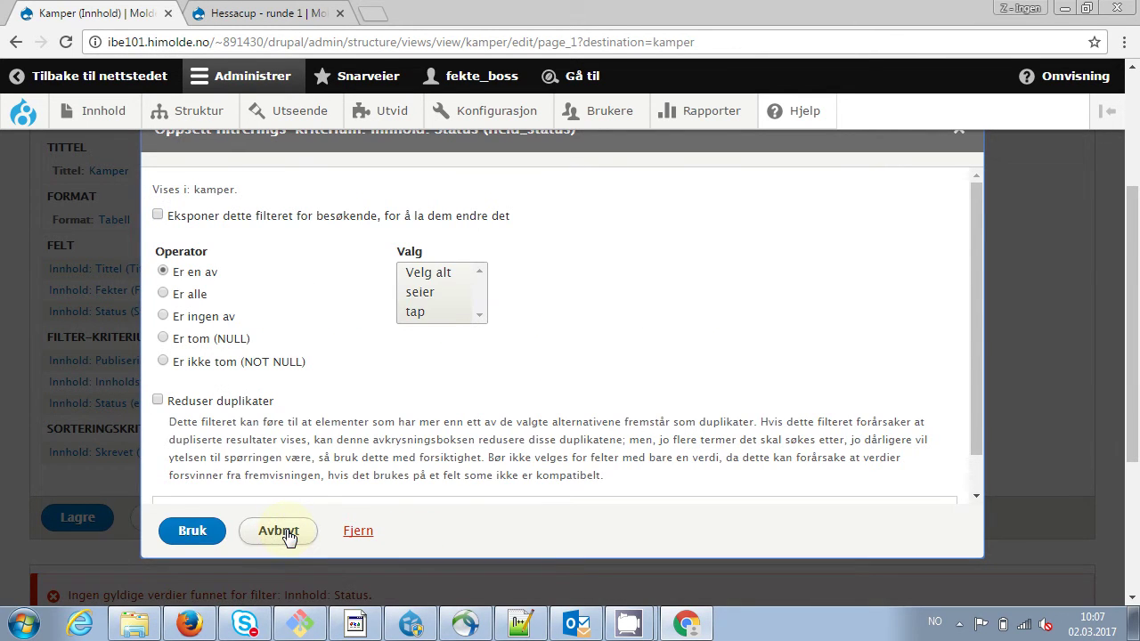
click(424, 294)
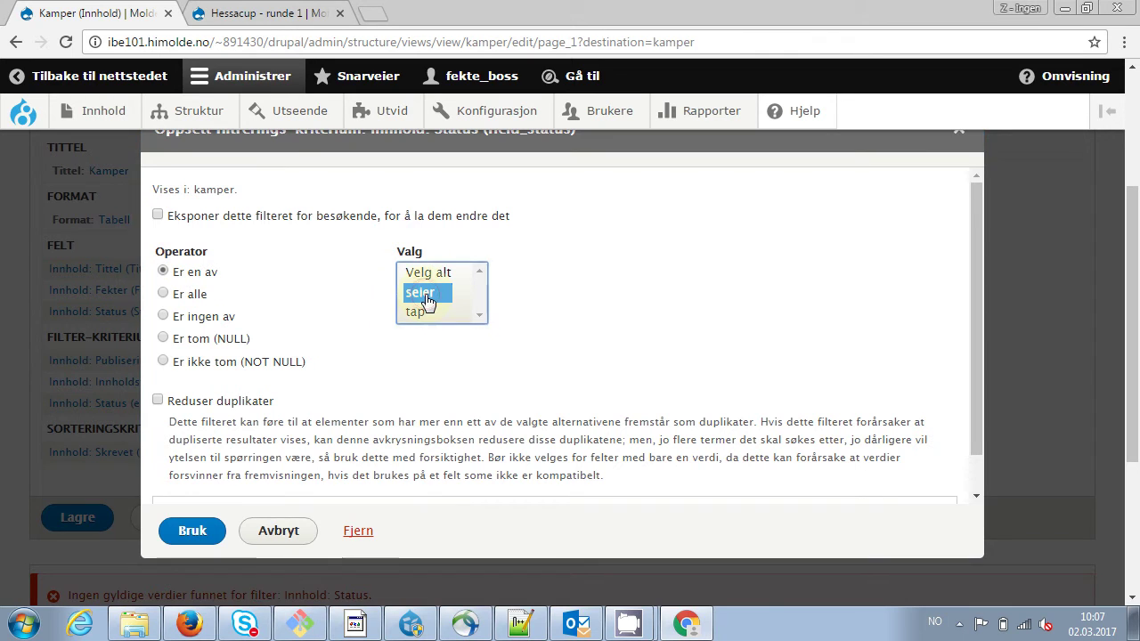
click(197, 531)
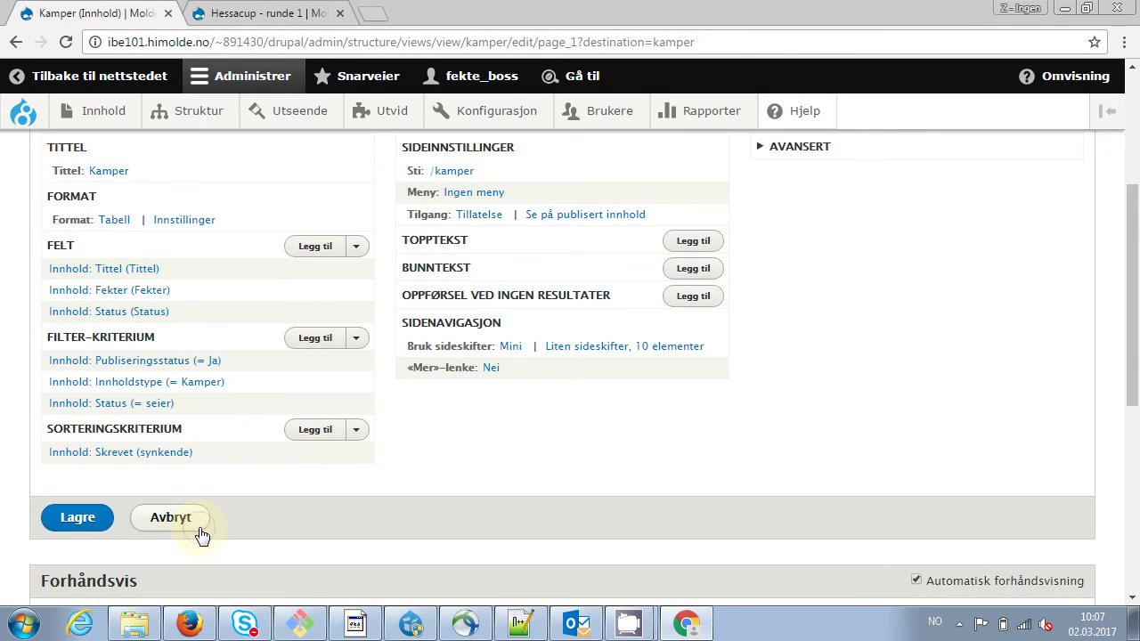
click(72, 520)
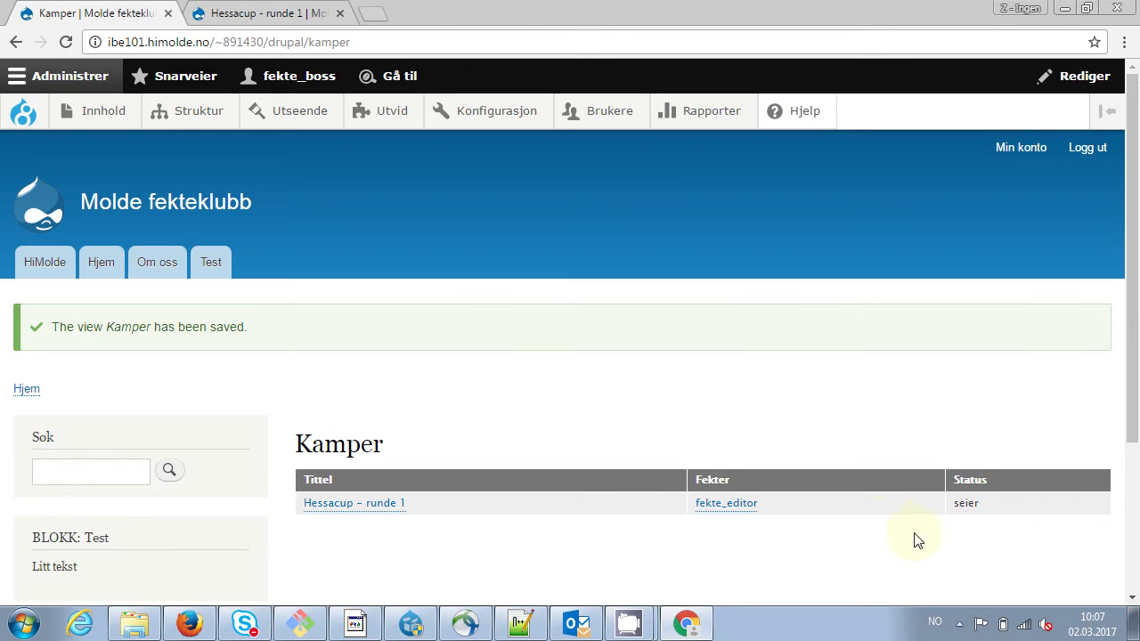
Return to the Kamper view editor and open the Status filter's settings
mouse_move(1091, 483)
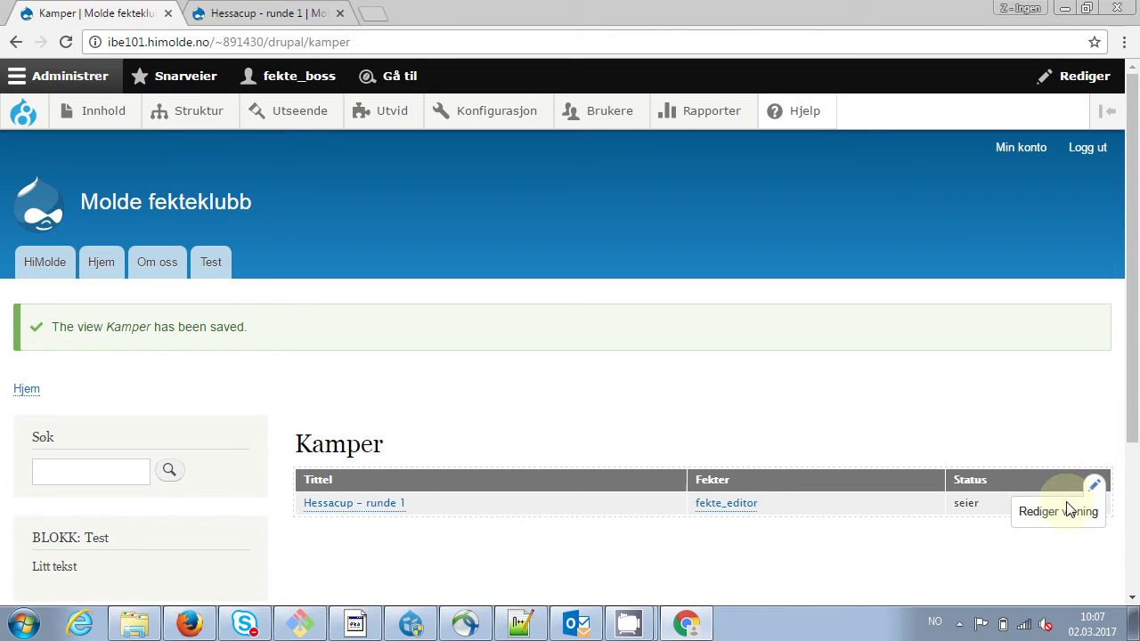
click(1065, 511)
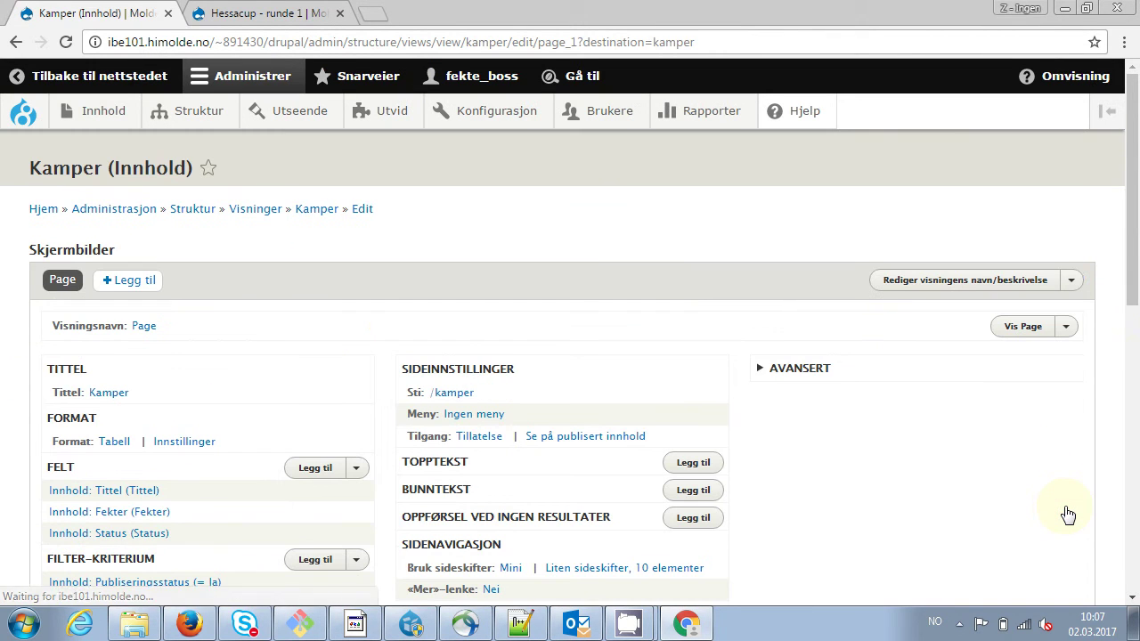
scroll(1131, 307, down, 2)
scroll(1132, 322, down, 1)
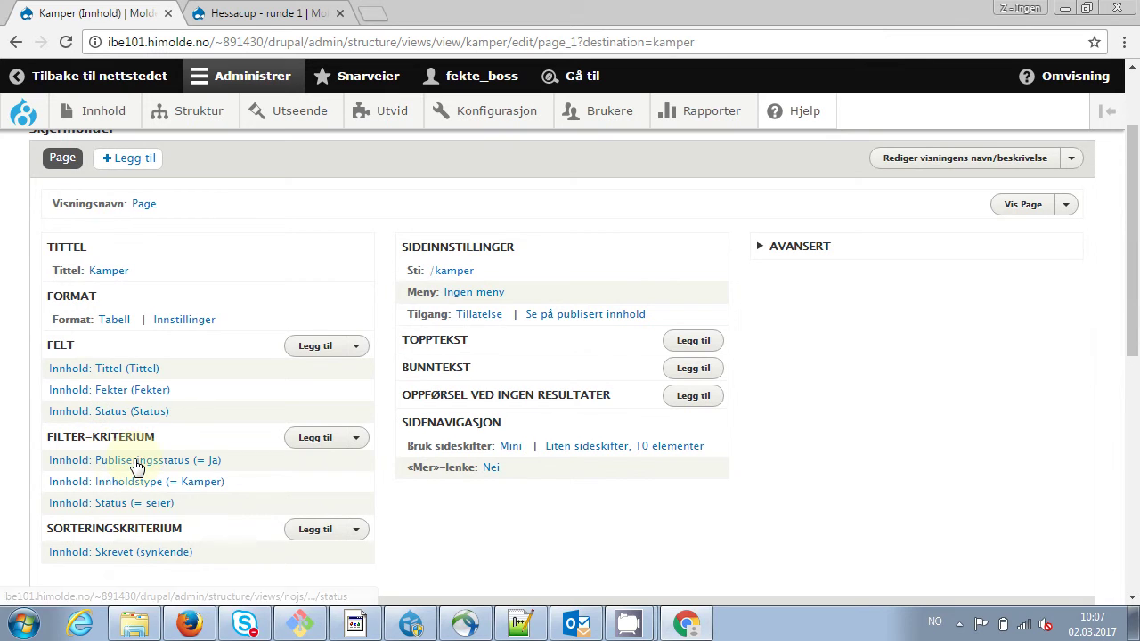
click(126, 505)
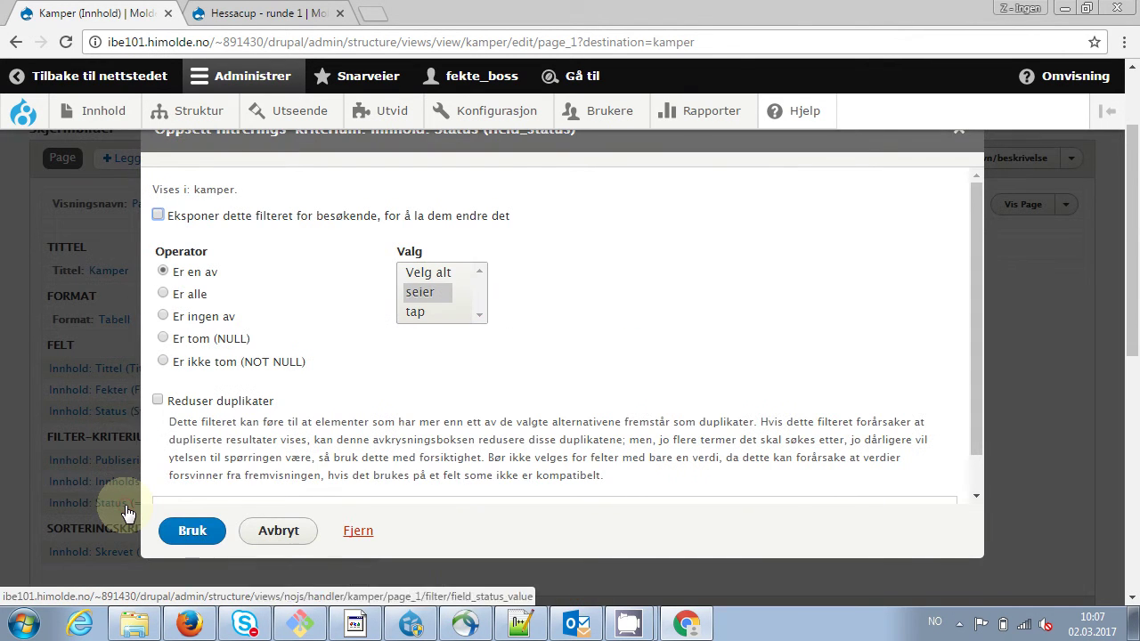
Expose the filter with label 'Status', allowing seier and tap, and save the view
click(157, 216)
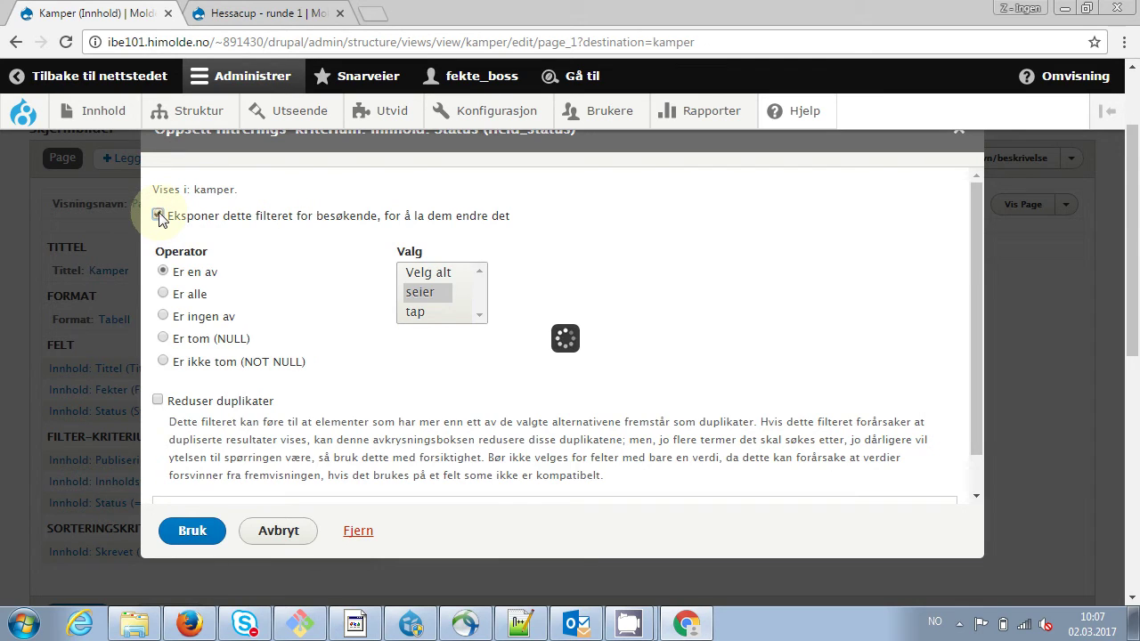
click(305, 397)
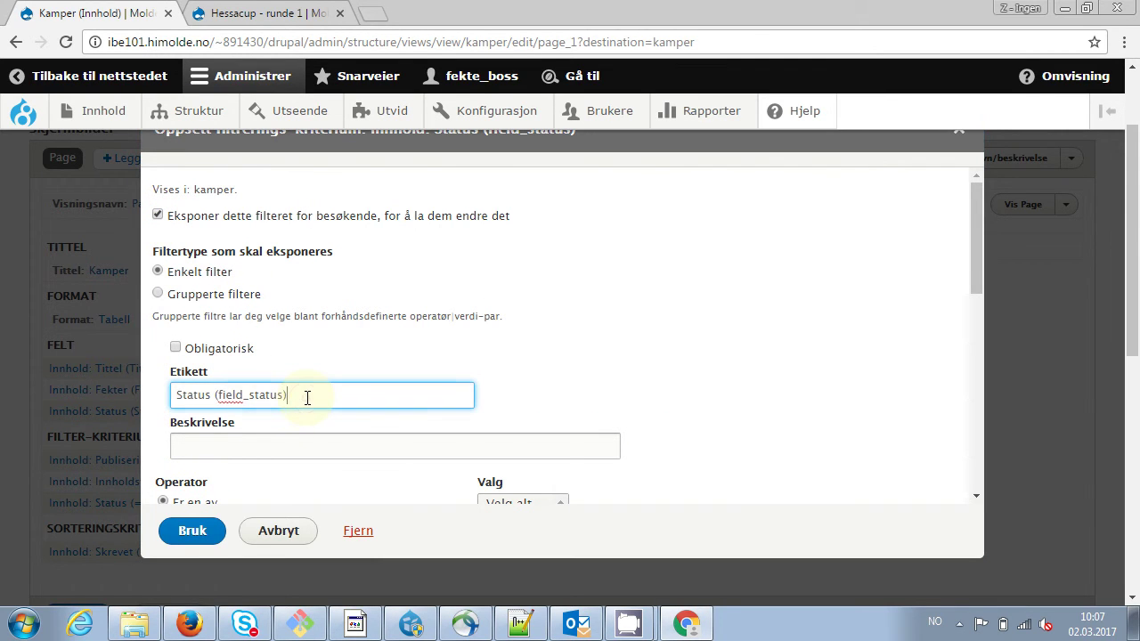
key(BackSpace)
key(BackSpace)
key(BackSpace)
key(BackSpace)
key(BackSpace)
key(BackSpace)
key(BackSpace)
key(BackSpace)
key(BackSpace)
key(BackSpace)
key(BackSpace)
key(BackSpace)
key(BackSpace)
key(BackSpace)
key(BackSpace)
key(BackSpace)
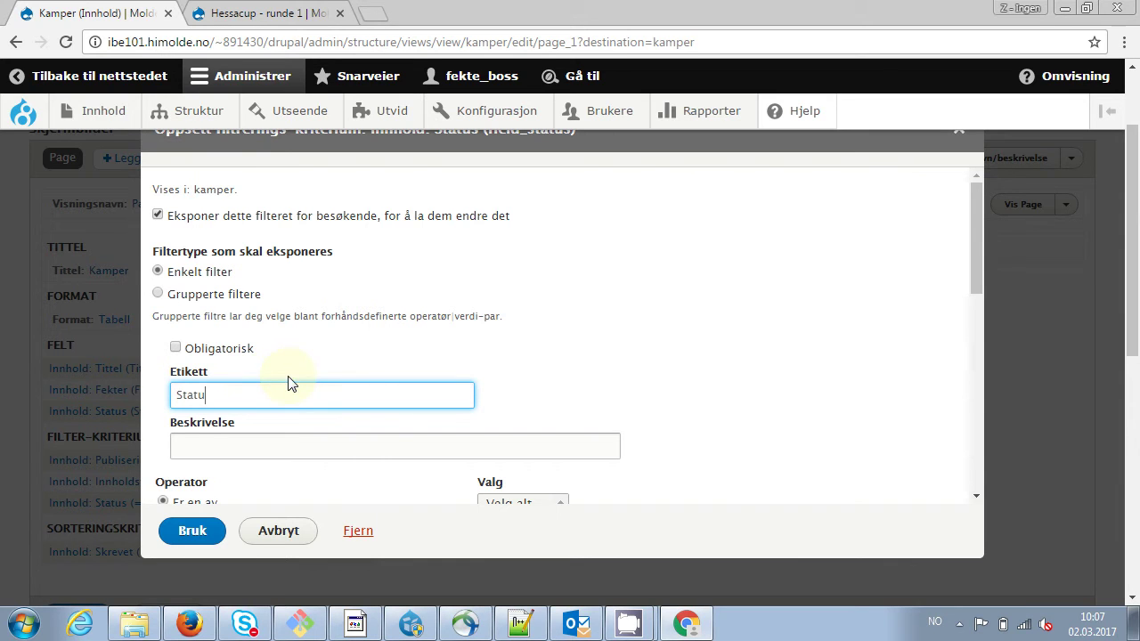
text(s)
drag(976, 265, 976, 326)
ctrl+click(501, 359)
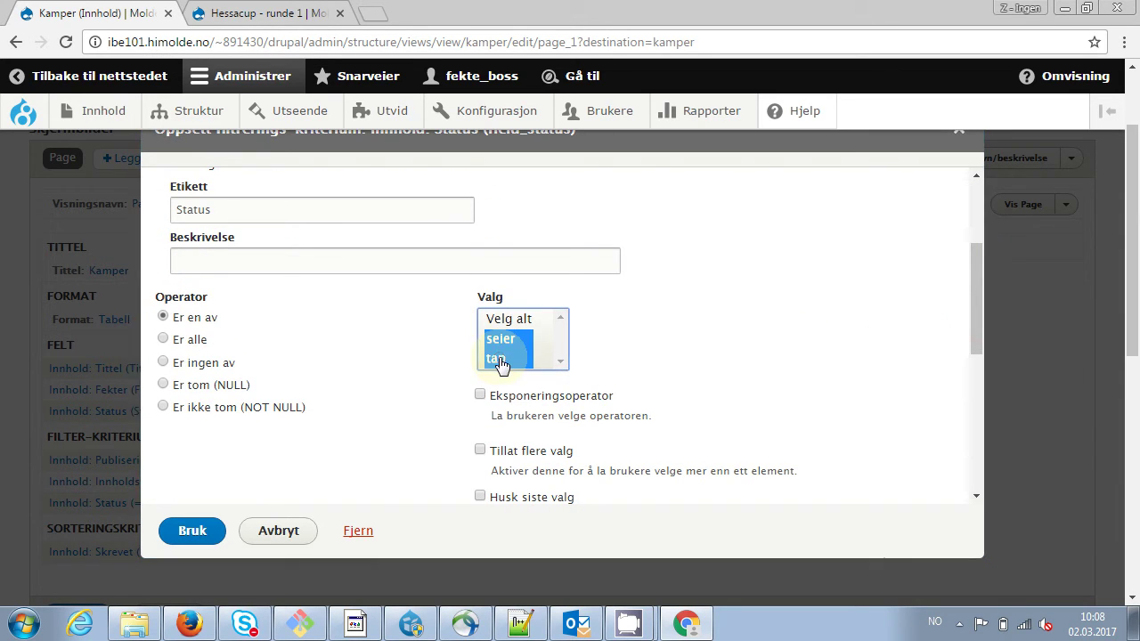
click(201, 531)
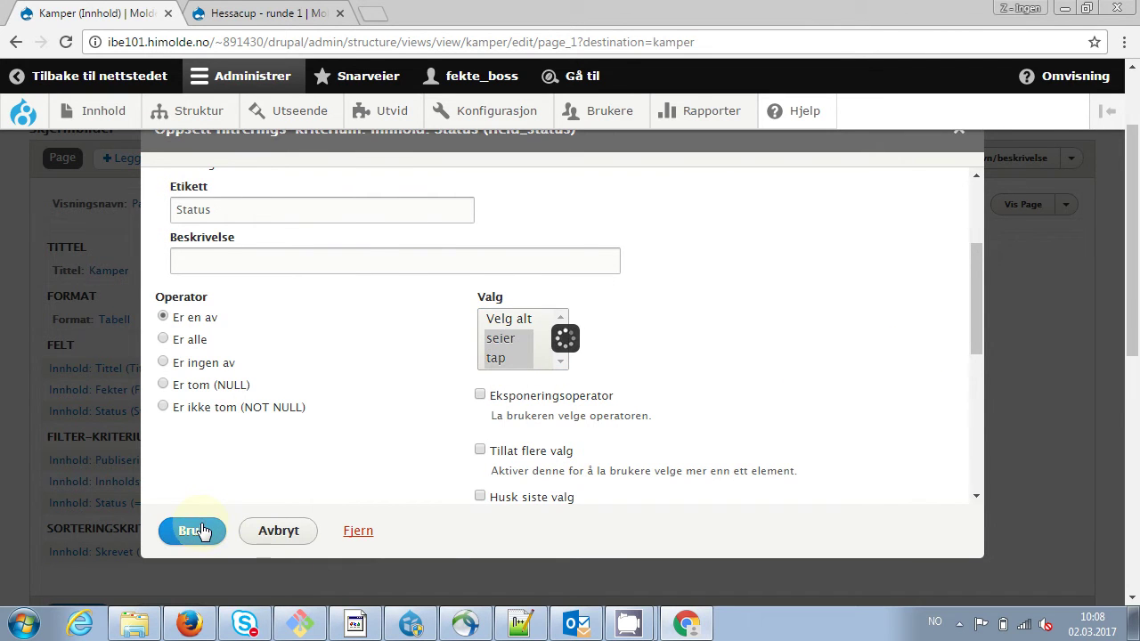
click(1127, 330)
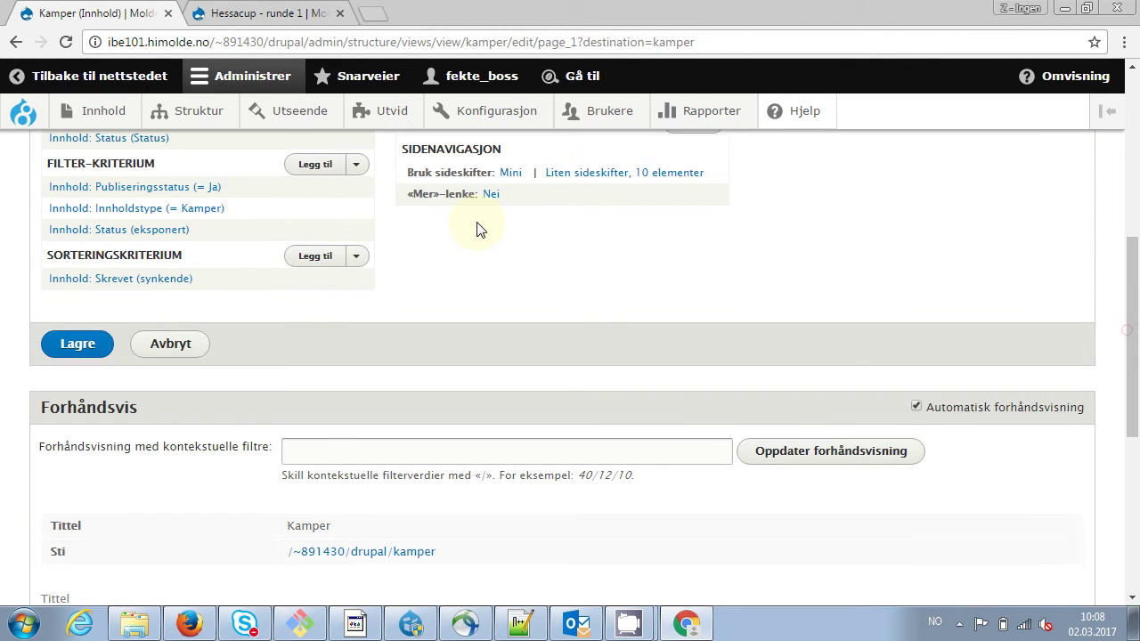
click(78, 345)
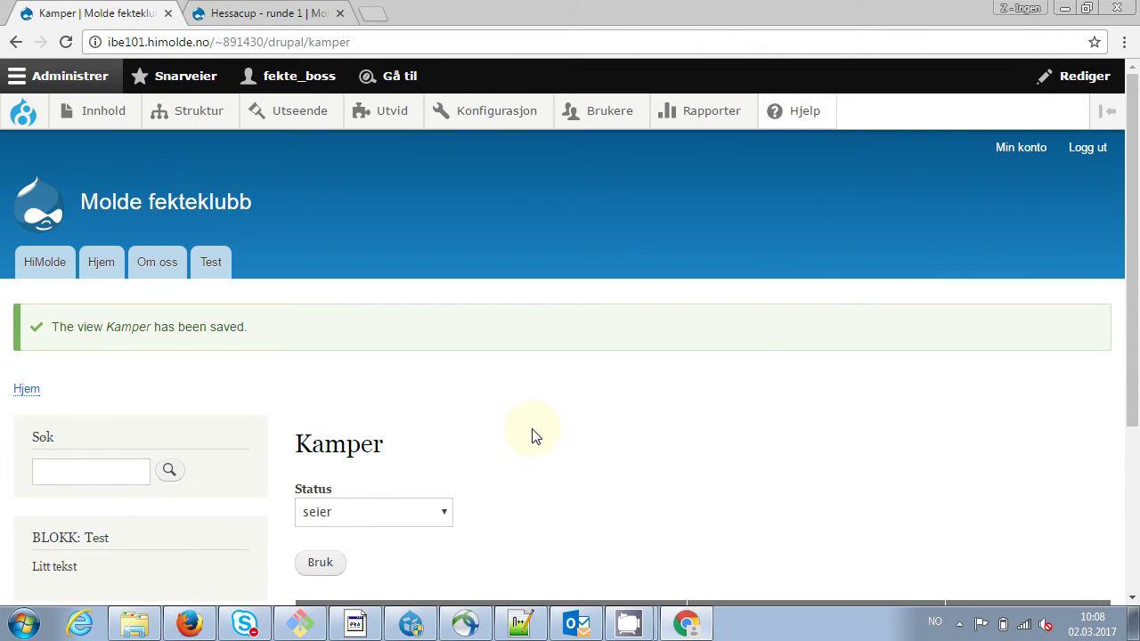
Filter the public table to Status tap, leaving only Hessacup – runde 2
click(1131, 244)
drag(1131, 244, 1131, 384)
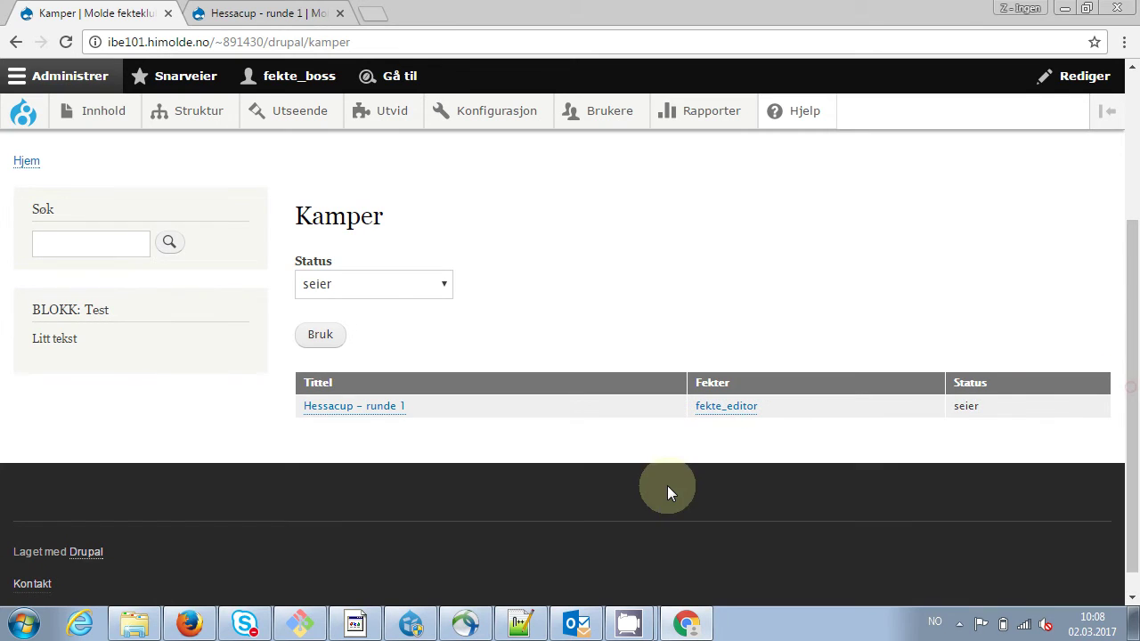
click(445, 288)
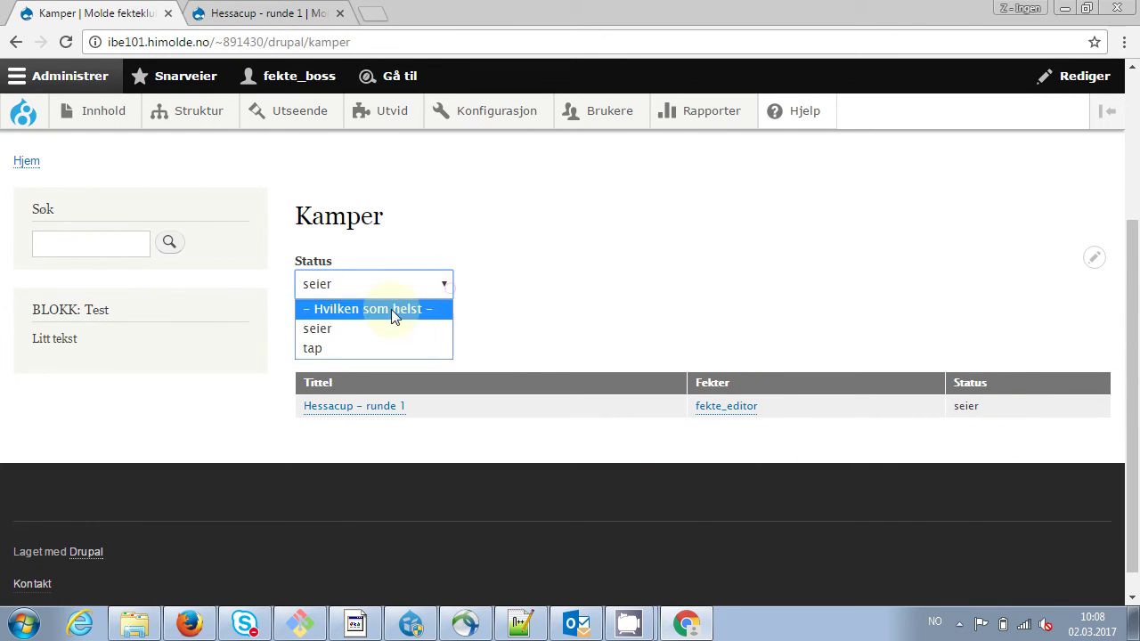
click(379, 347)
click(319, 337)
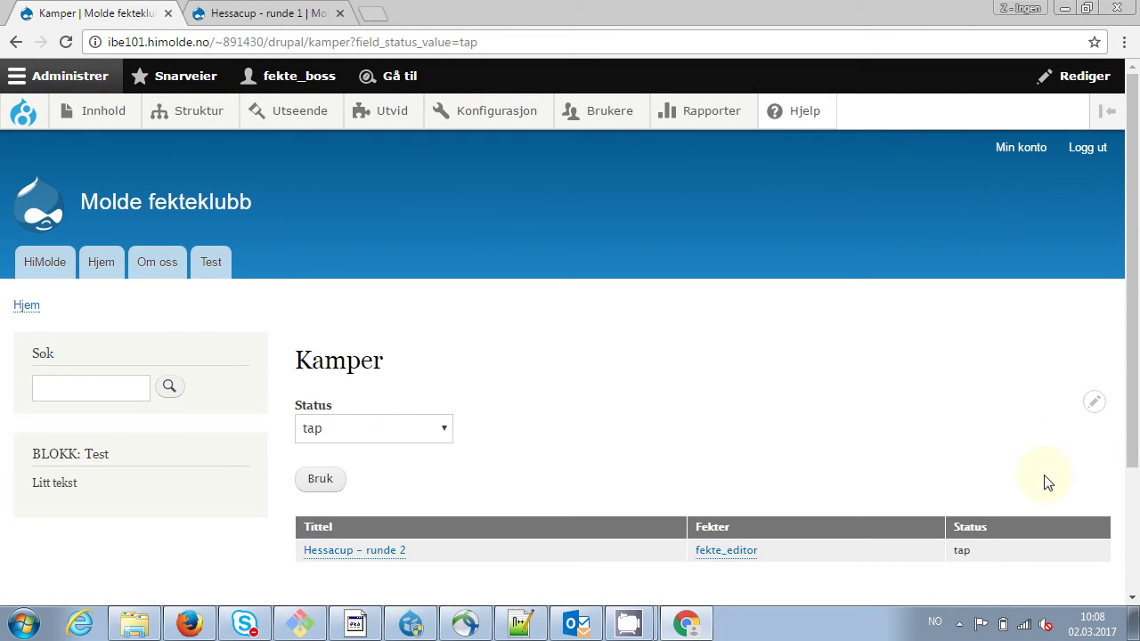
Open the Kamper view editor from the block's pencil menu
click(1133, 493)
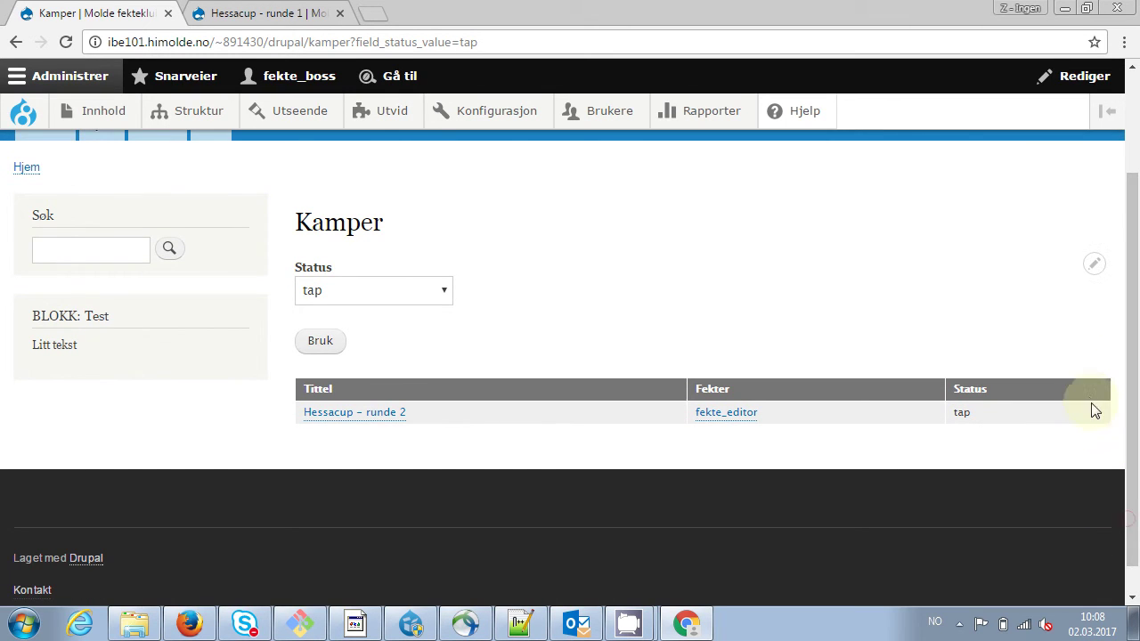
click(1096, 266)
click(1049, 296)
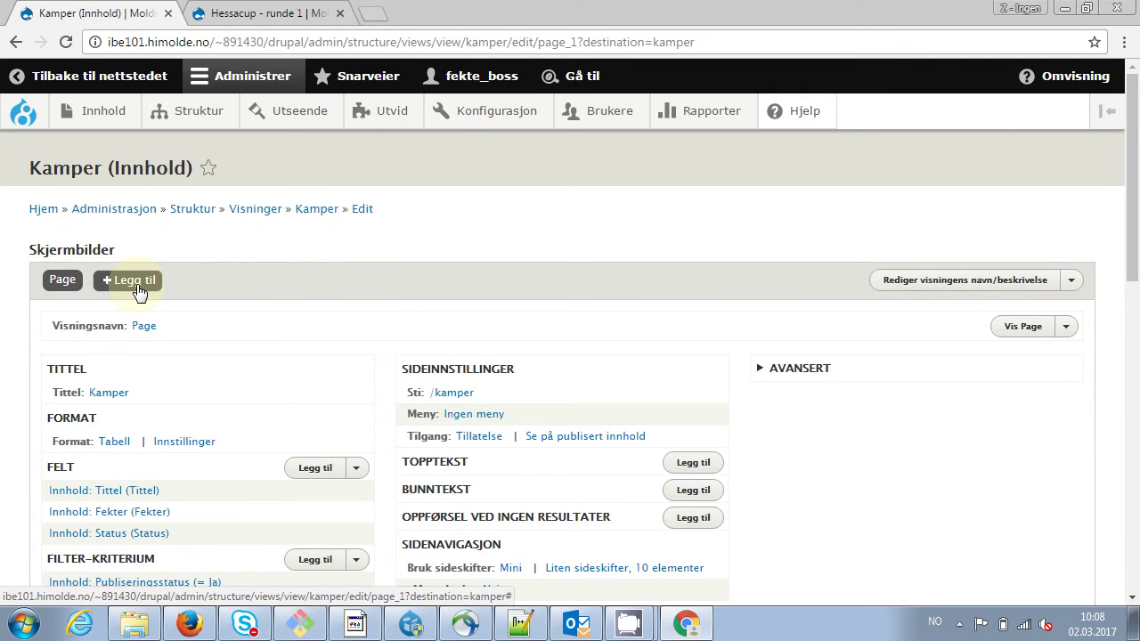
Browse the Struktur menu and check which display types can be added to the Kamper view
mouse_move(191, 112)
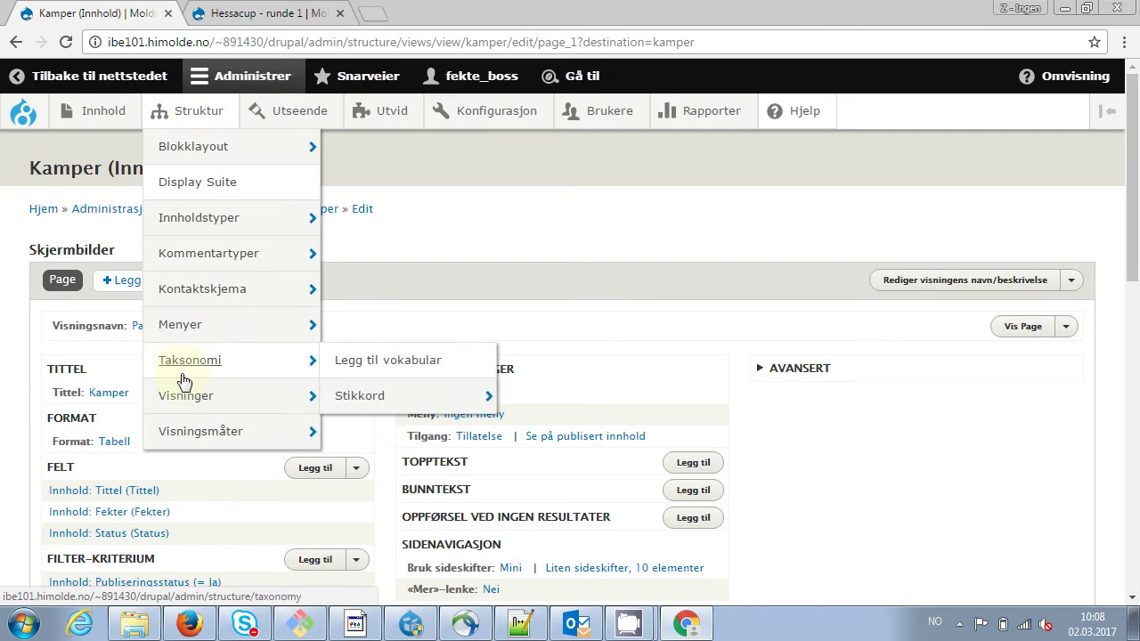
mouse_move(201, 404)
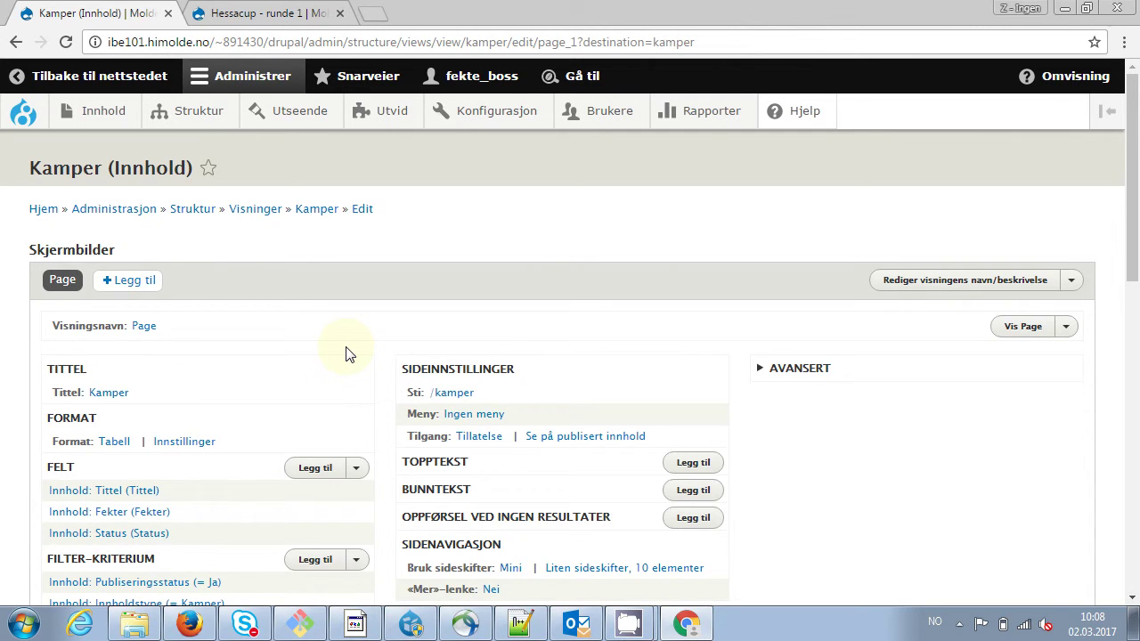
click(145, 281)
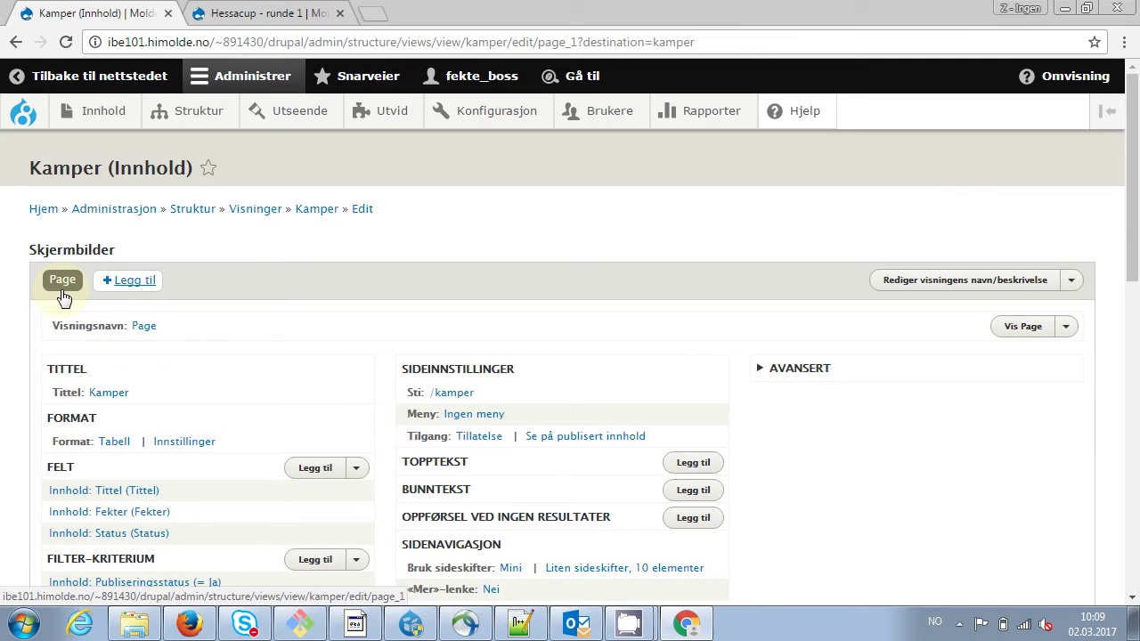
click(133, 284)
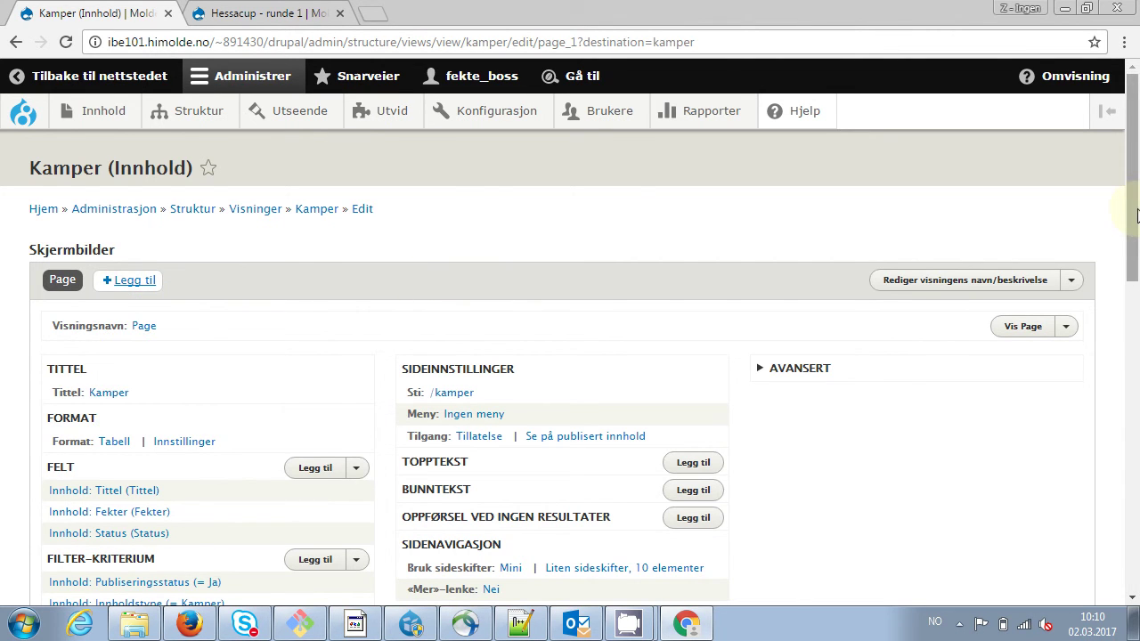
Let the exposed Status filter offer all choices (seier, tap), apply it, and save the Kamper view
scroll(1136, 214, down, 3)
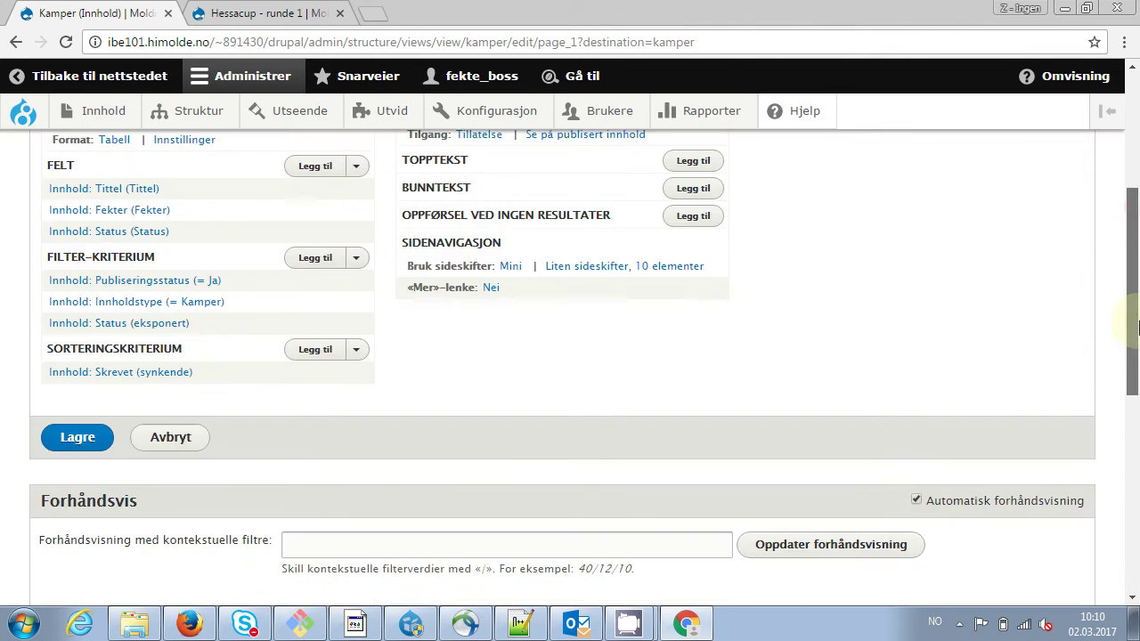
click(128, 328)
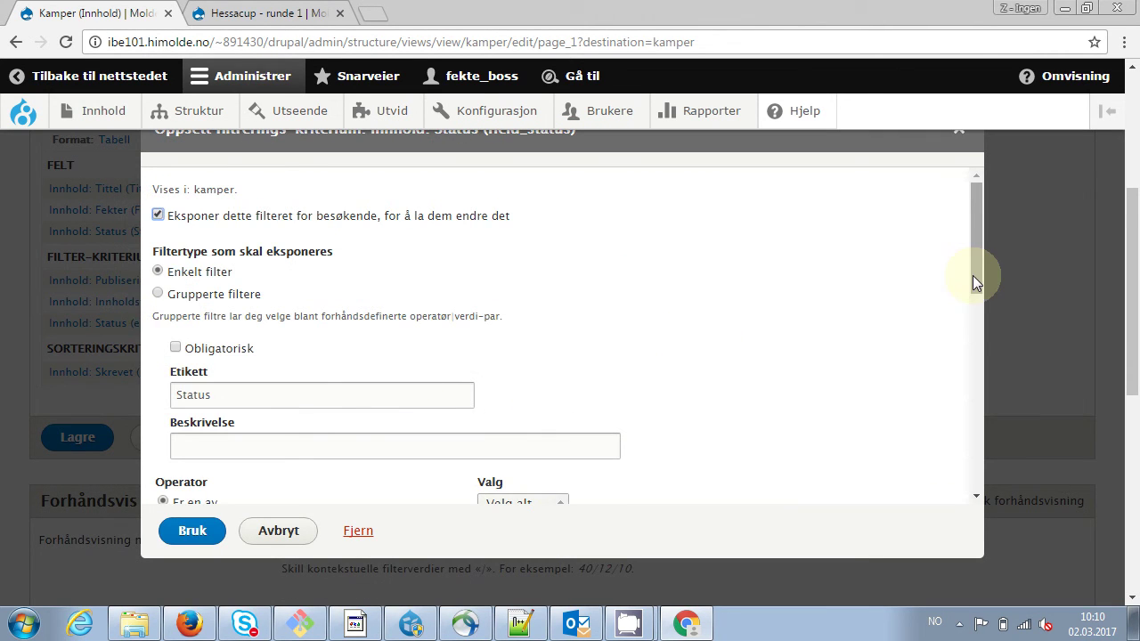
drag(973, 282, 975, 339)
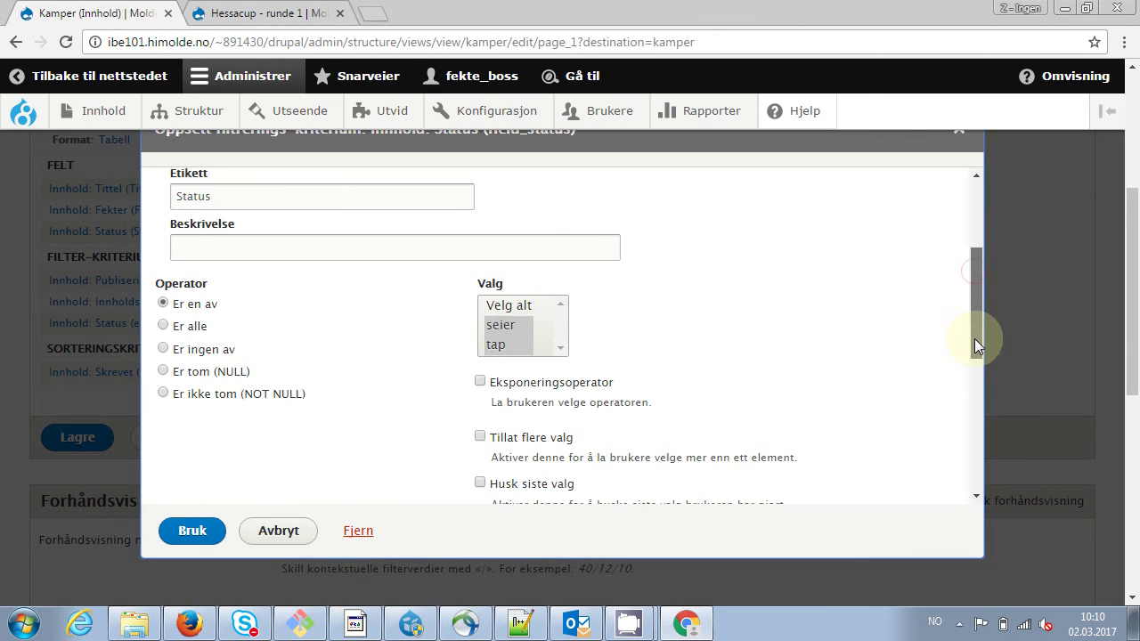
ctrl+click(523, 307)
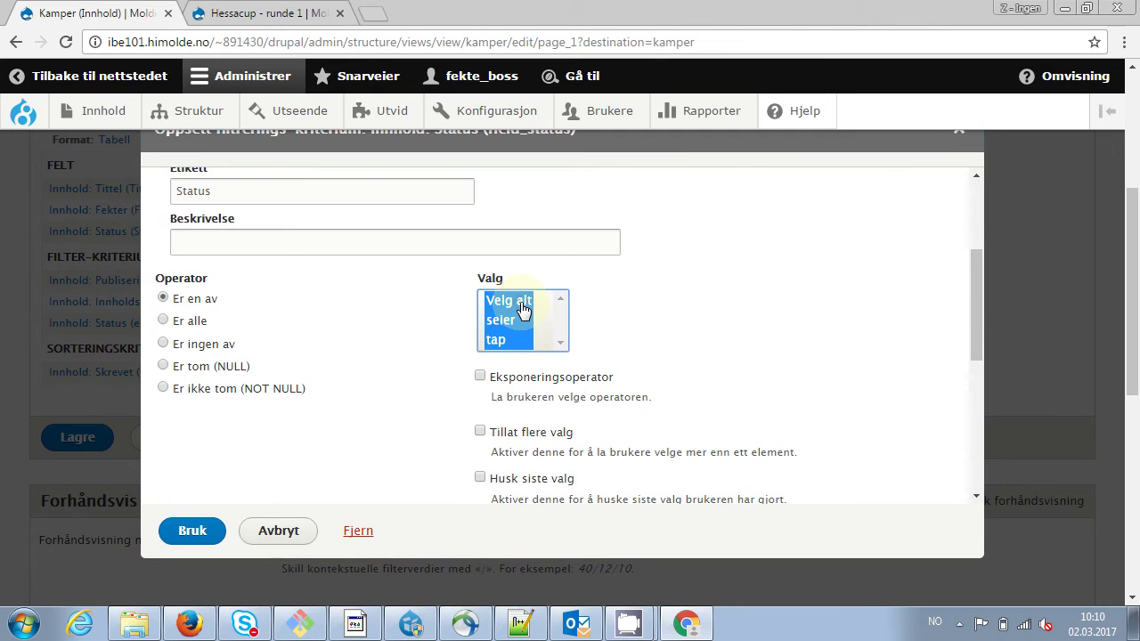
click(195, 534)
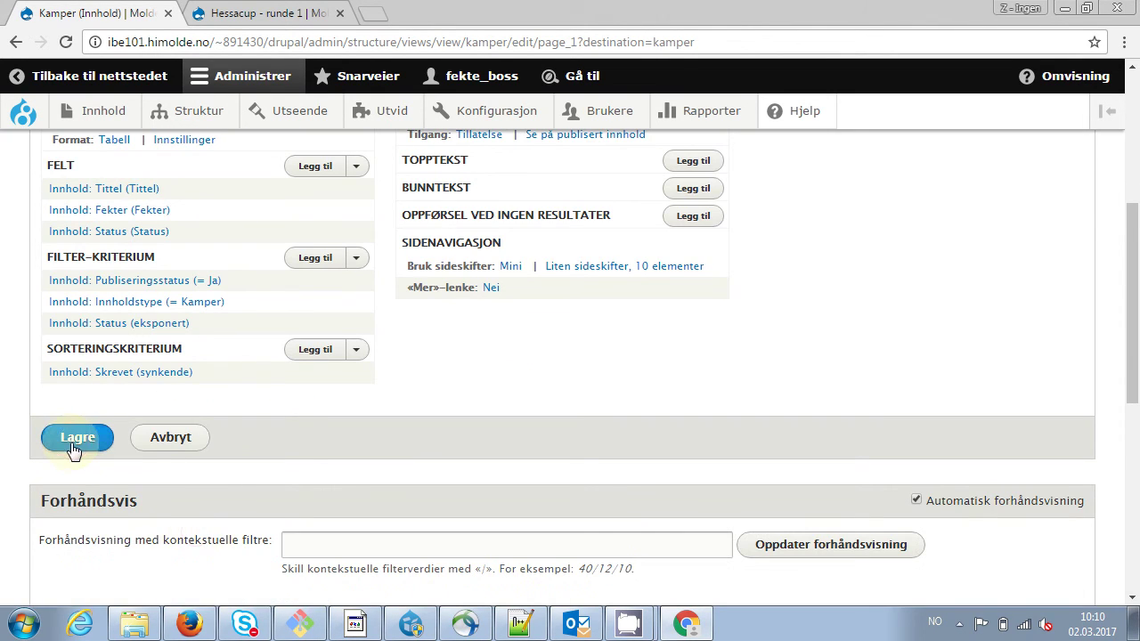
click(75, 443)
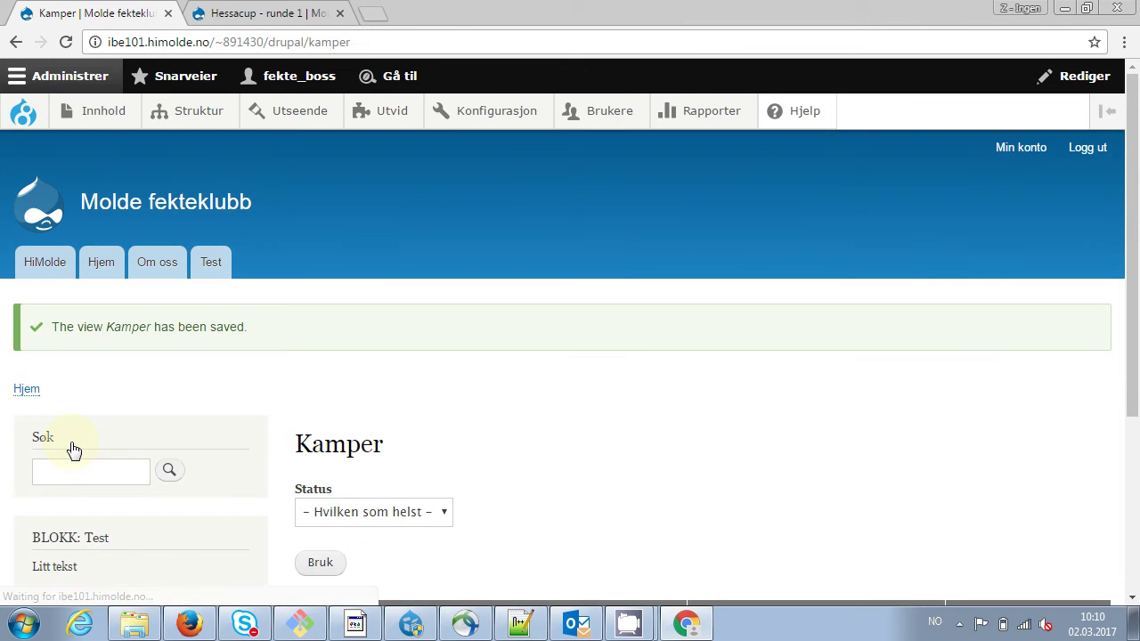
scroll(1129, 278, down, 2)
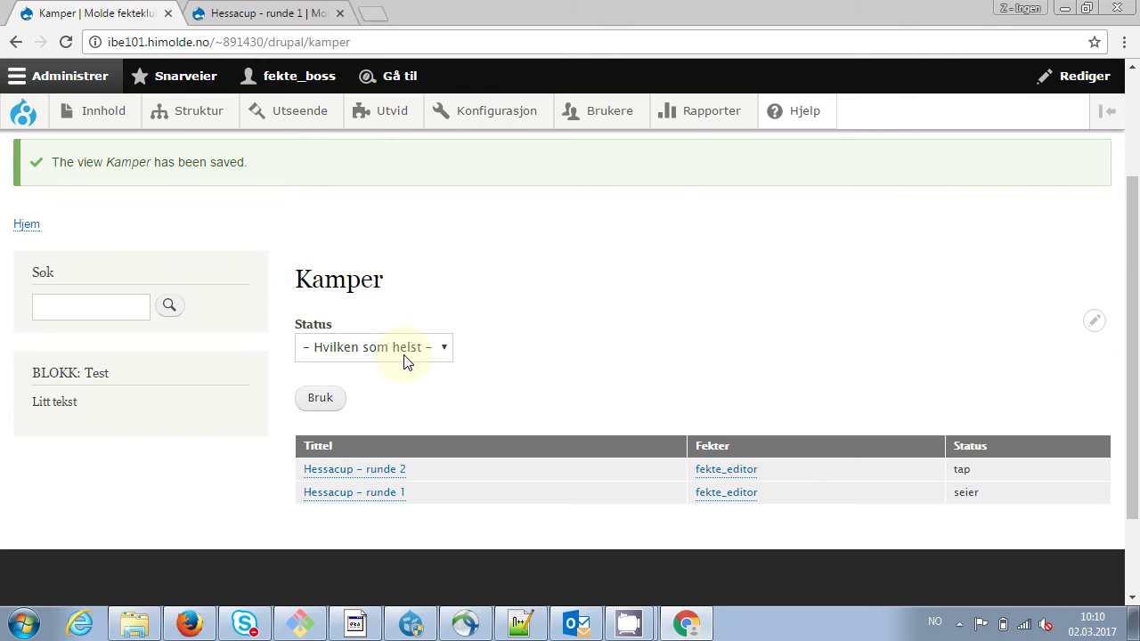
click(405, 352)
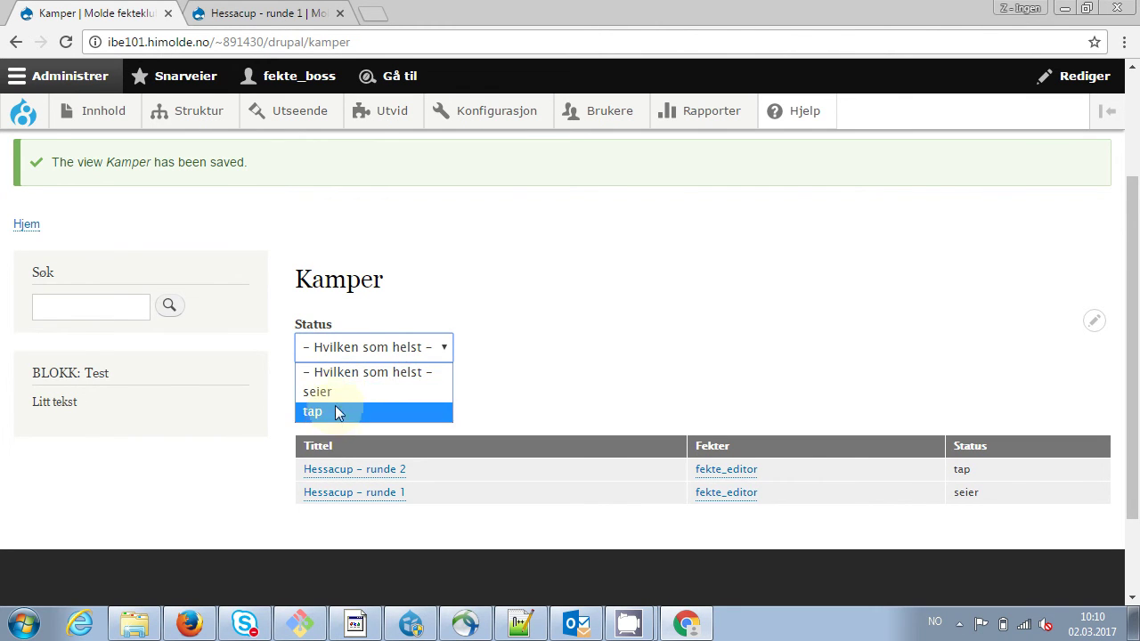
click(670, 274)
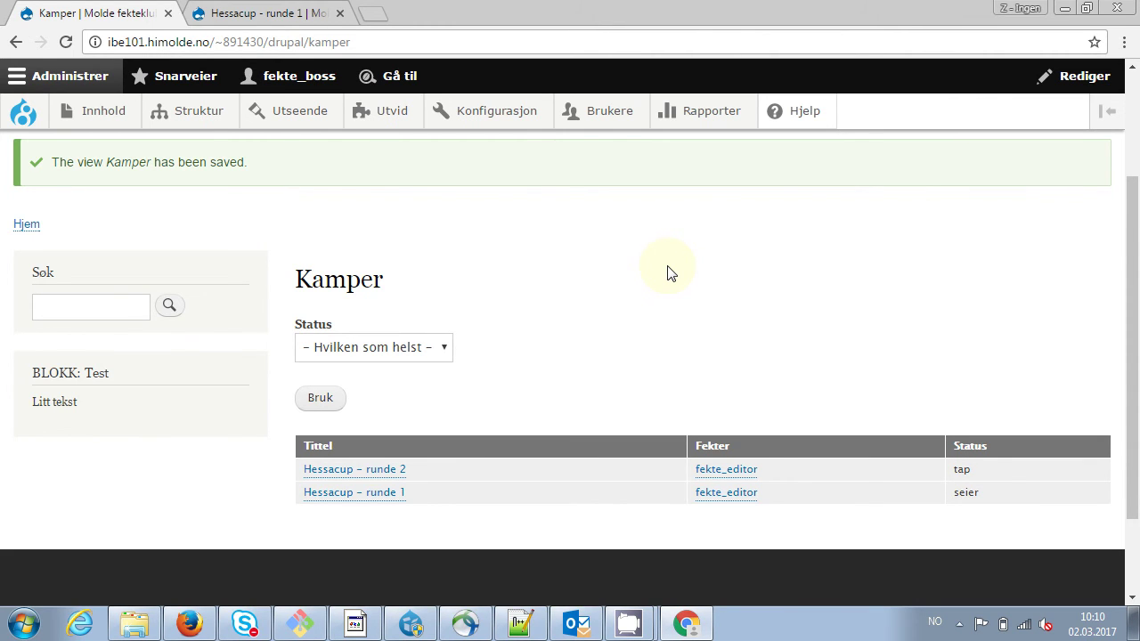
click(360, 42)
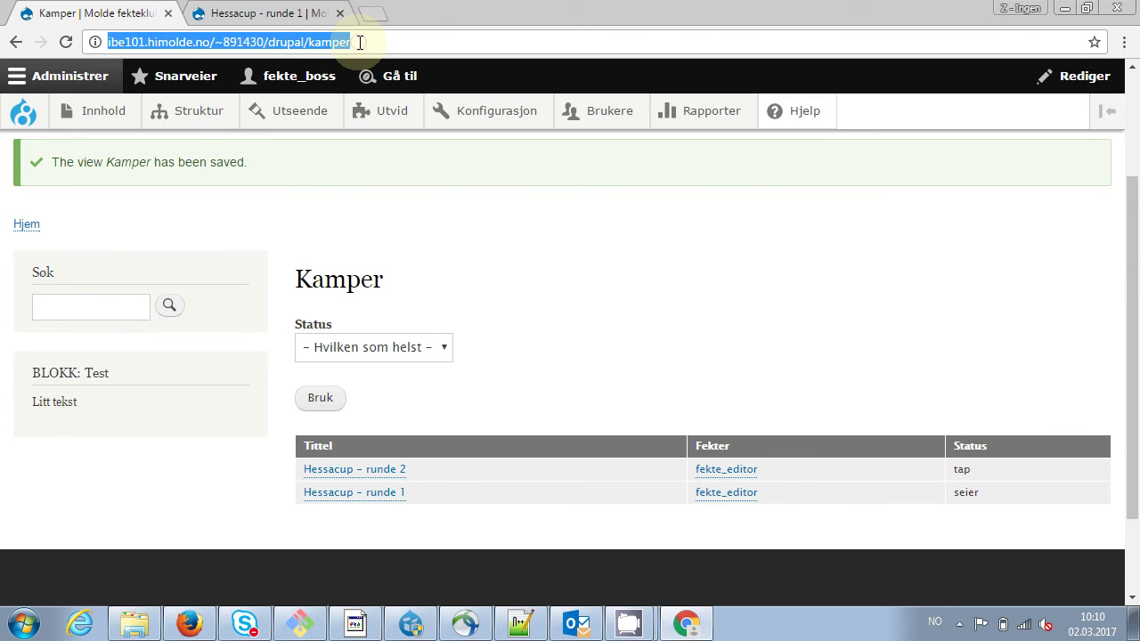
Start toward the diigo.com address suggestion, then go back to the view editor
text(diigo.com)
key(Down)
key(Up)
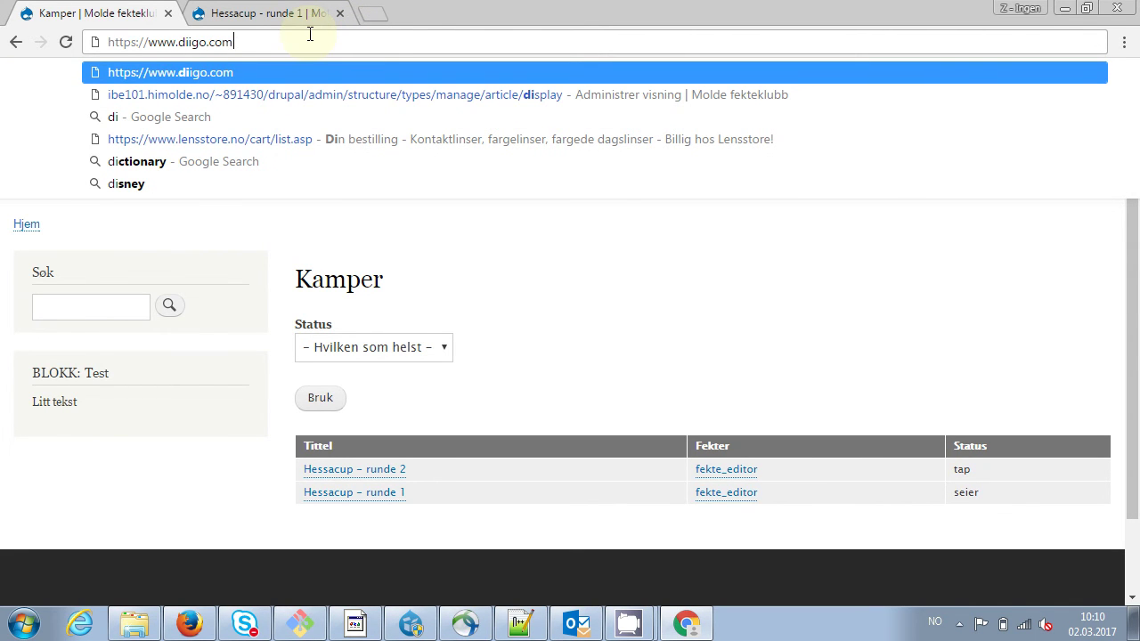
key(alt+Left)
key(alt+Left)
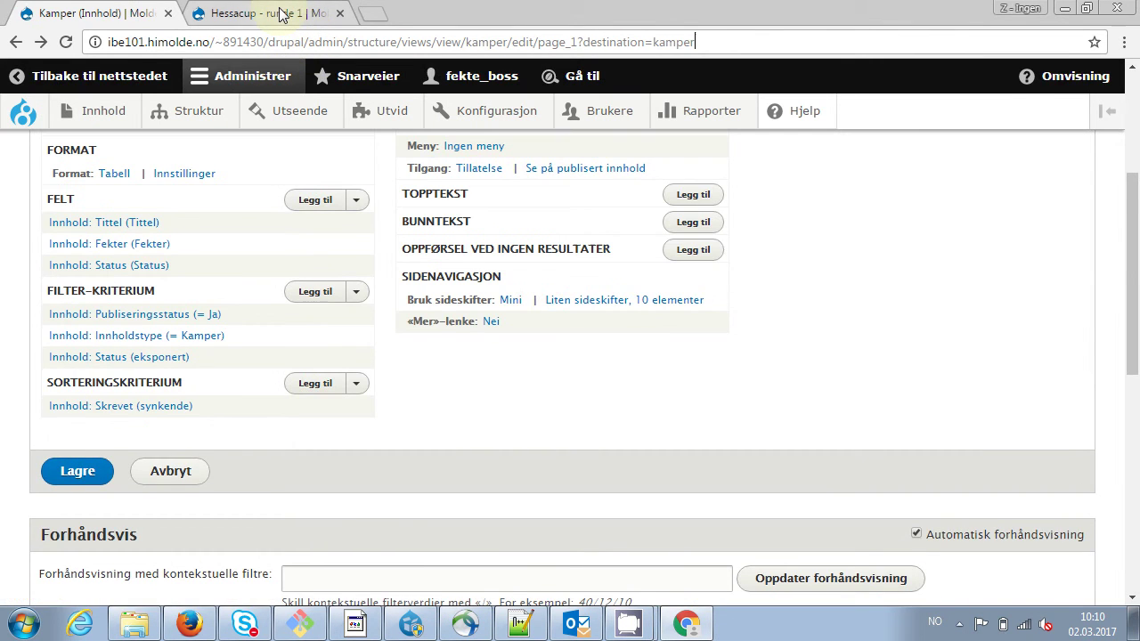
In the Hessacup – runde 1 tab, open the IBE101 course info page via the 'ibe' suggestion
click(281, 13)
click(285, 41)
text(ibe)
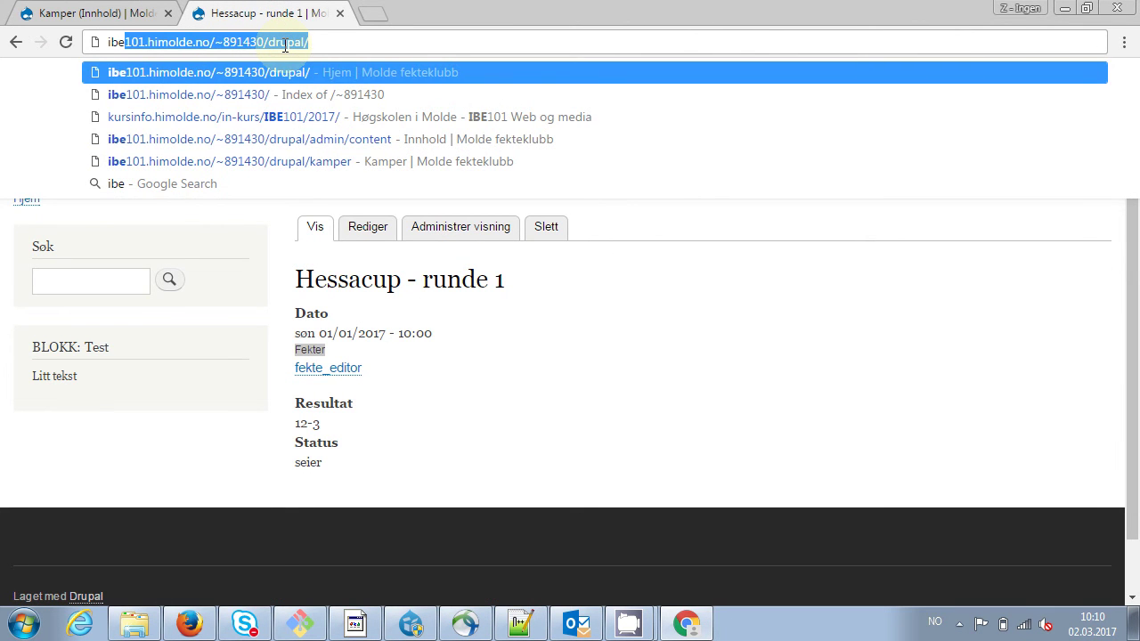
key(Down)
key(Down)
key(Return)
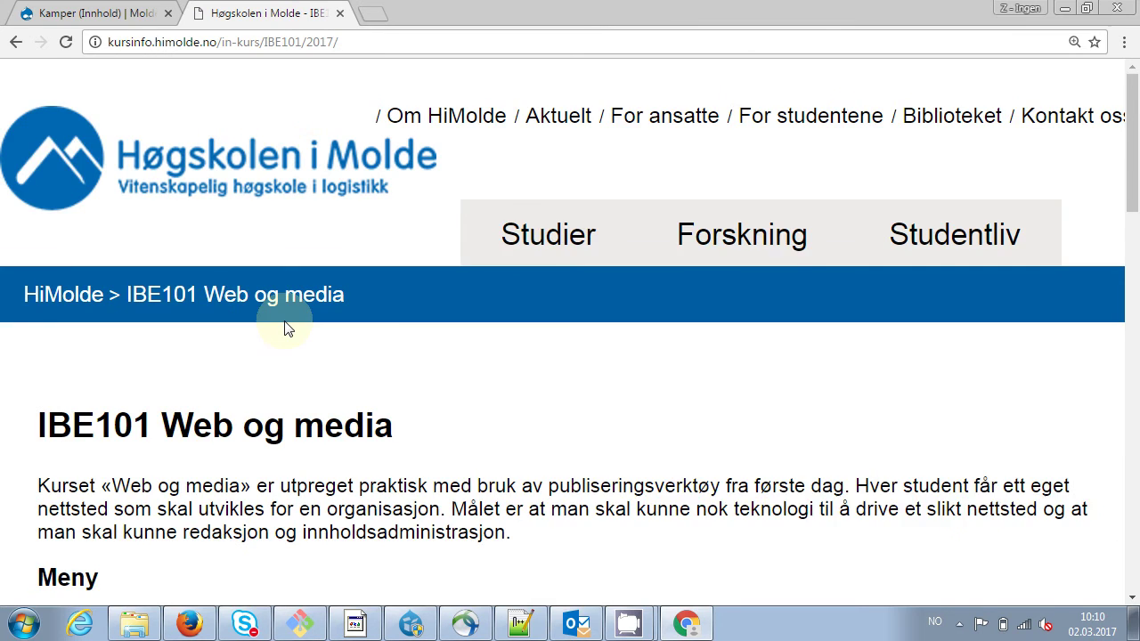
Go to the course's Ressurser (2017) page and follow its IBE101 Diigo link
scroll(287, 329, down, 5)
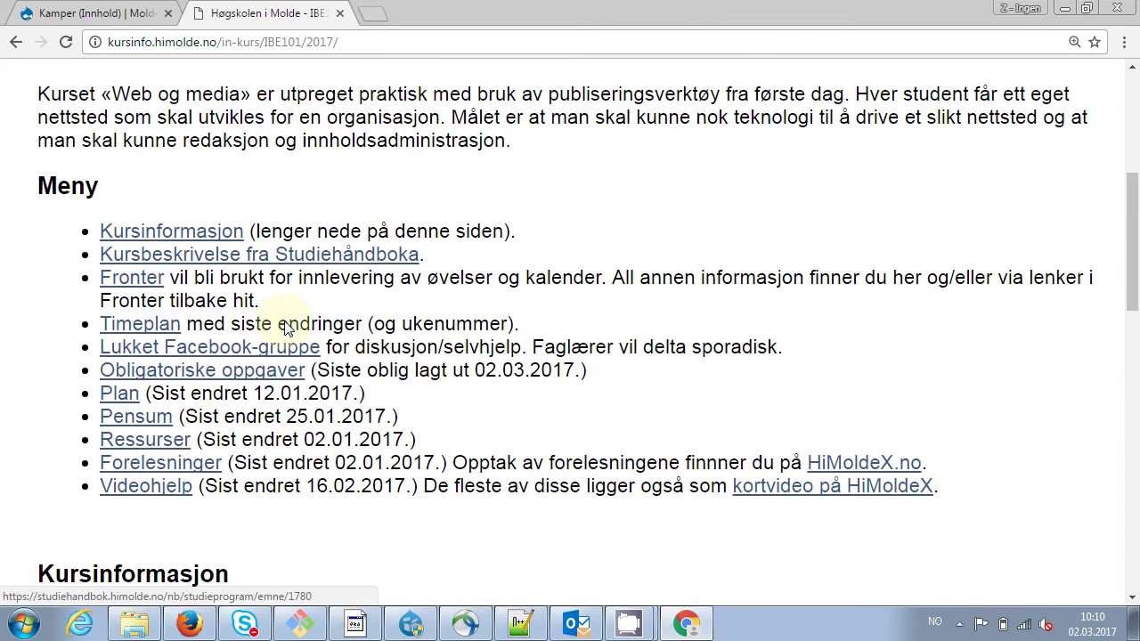
click(149, 438)
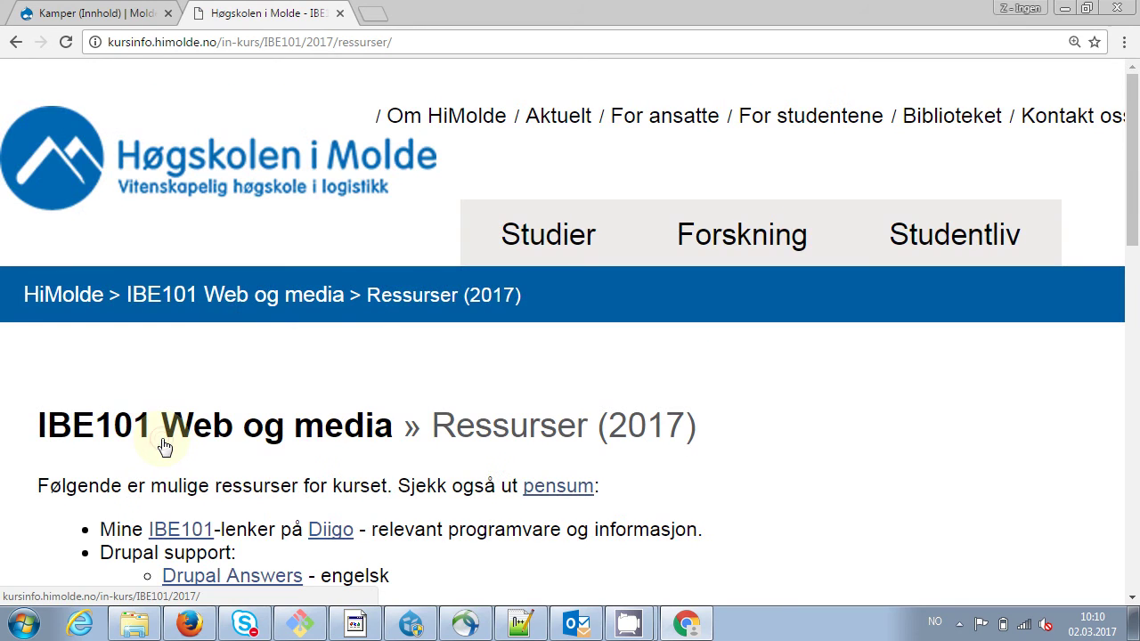
click(181, 530)
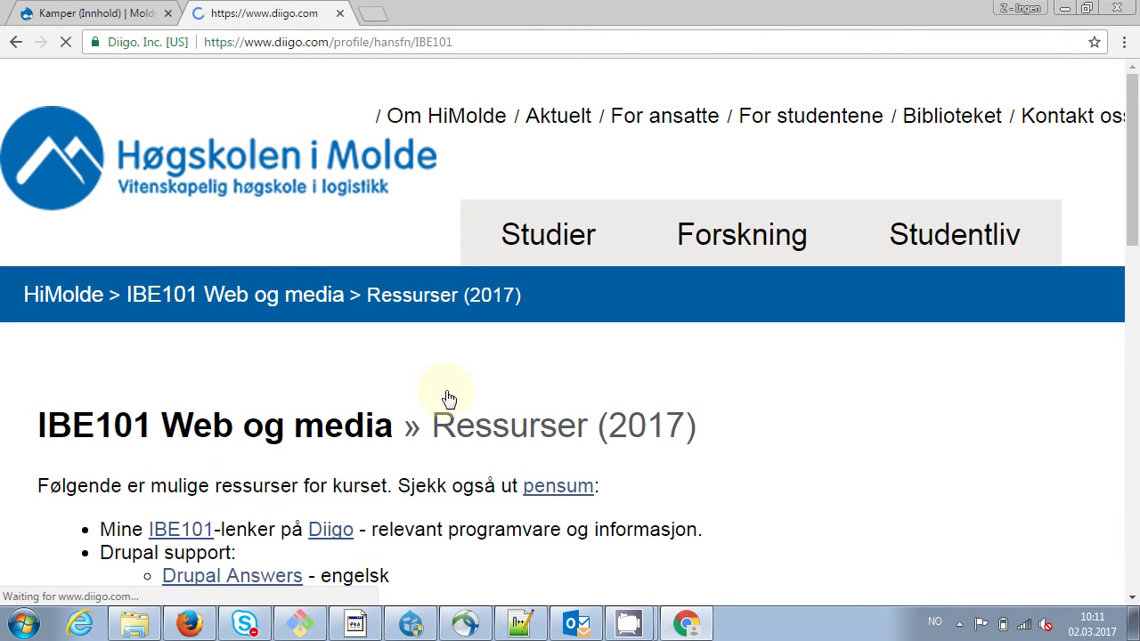
Browse the Diigo IBE101 library's 26 bookmarks and open one in a new tab
scroll(466, 395, down, 1)
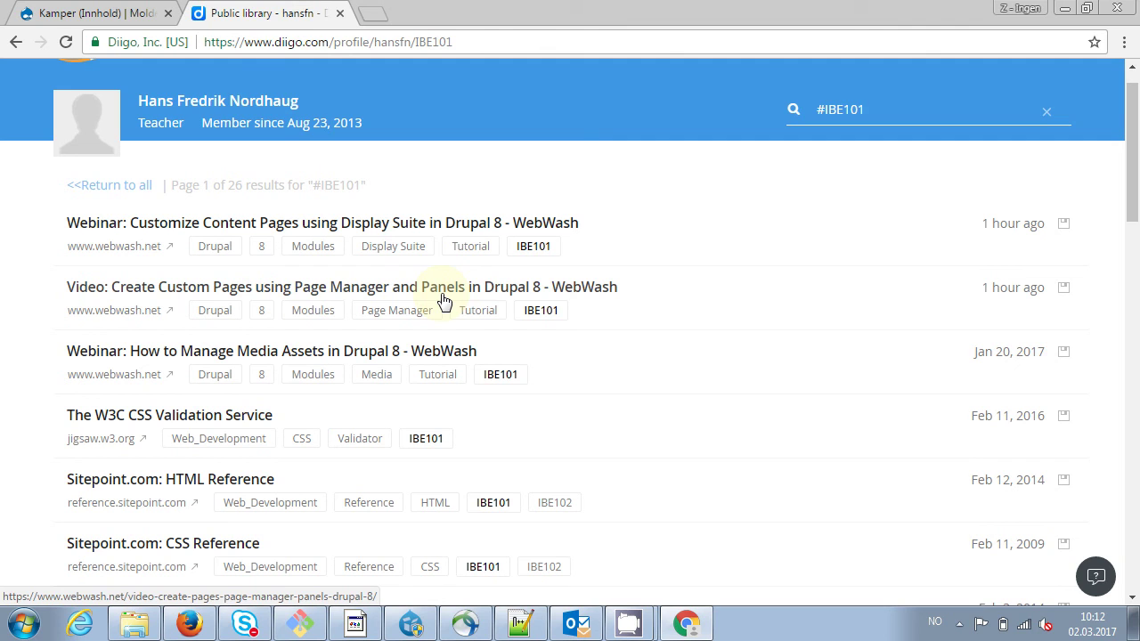
middle_click(445, 300)
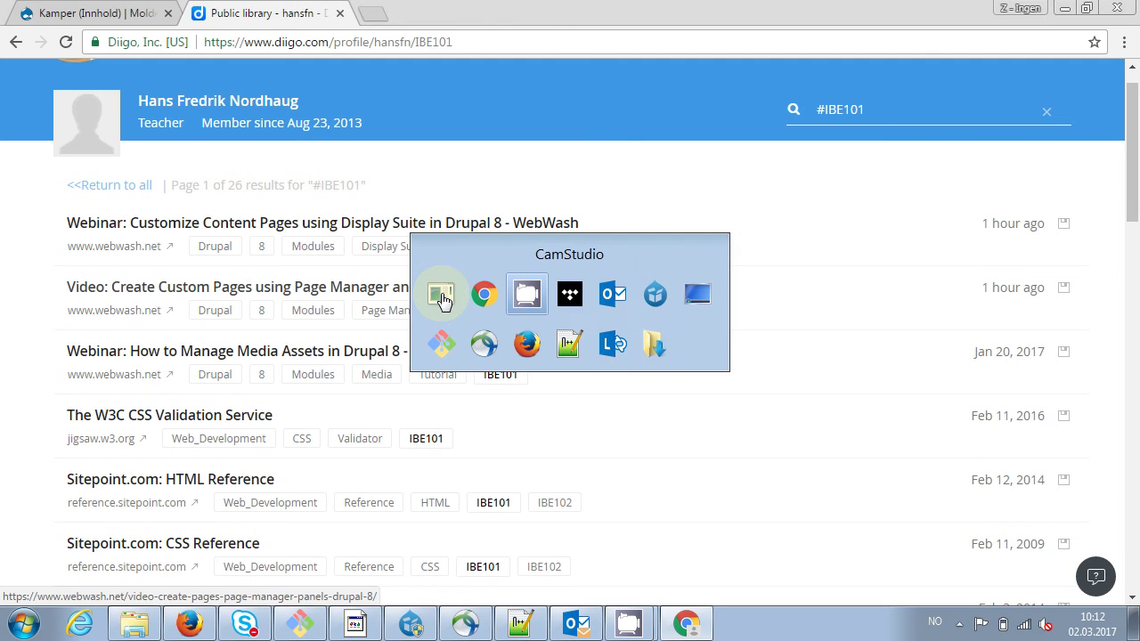